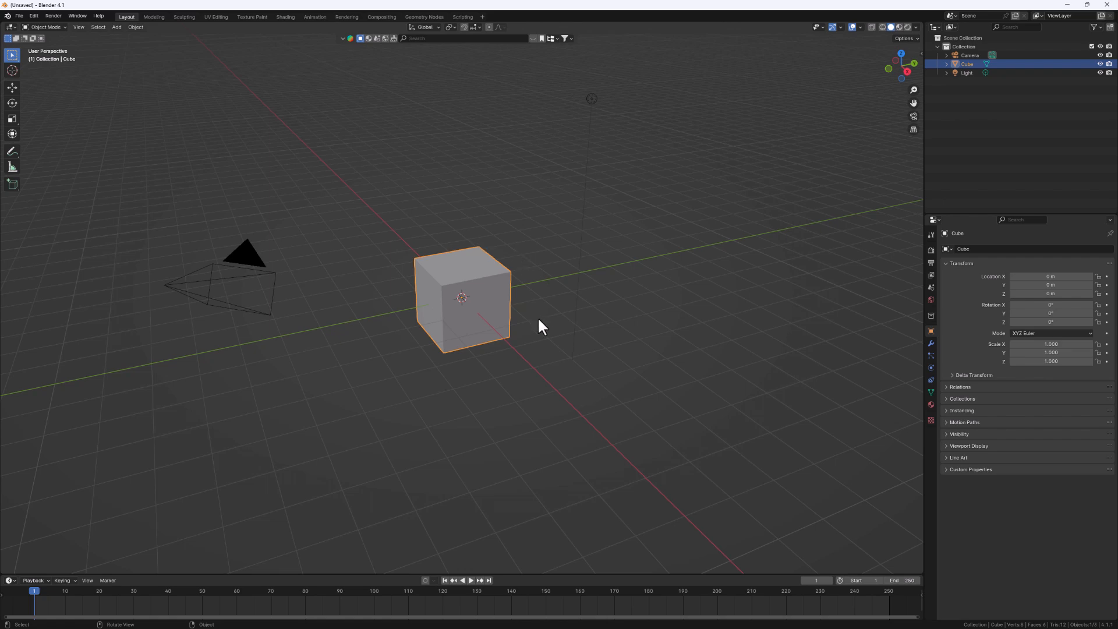
- Delete the default cube and light from the scene
drag(680, 72, 398, 379)
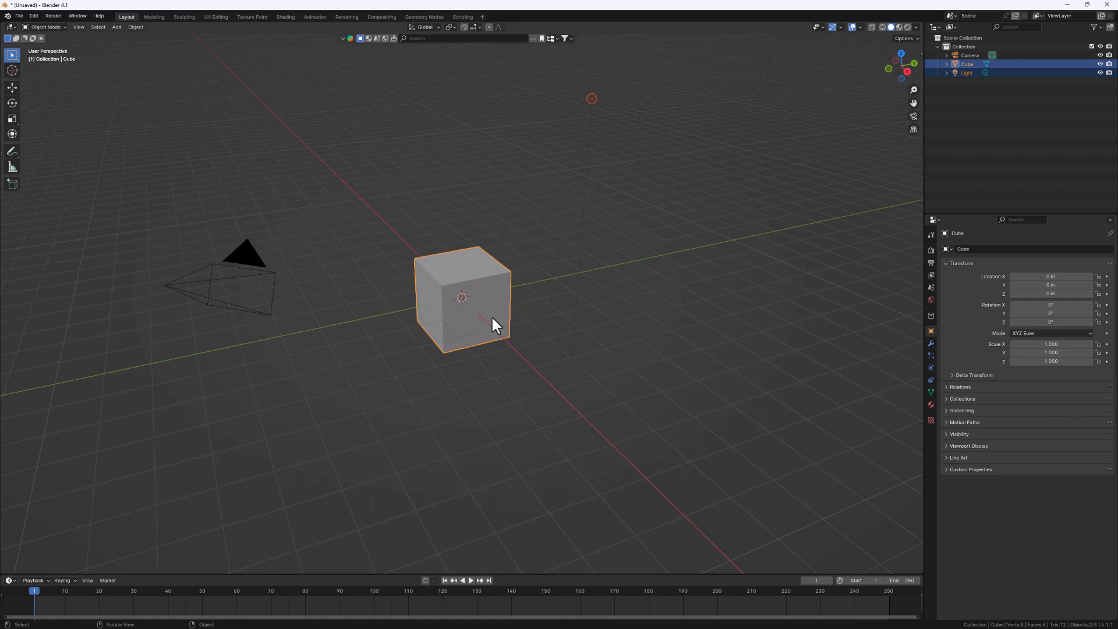
key(x)
click(491, 334)
middle_drag(563, 348, 460, 373)
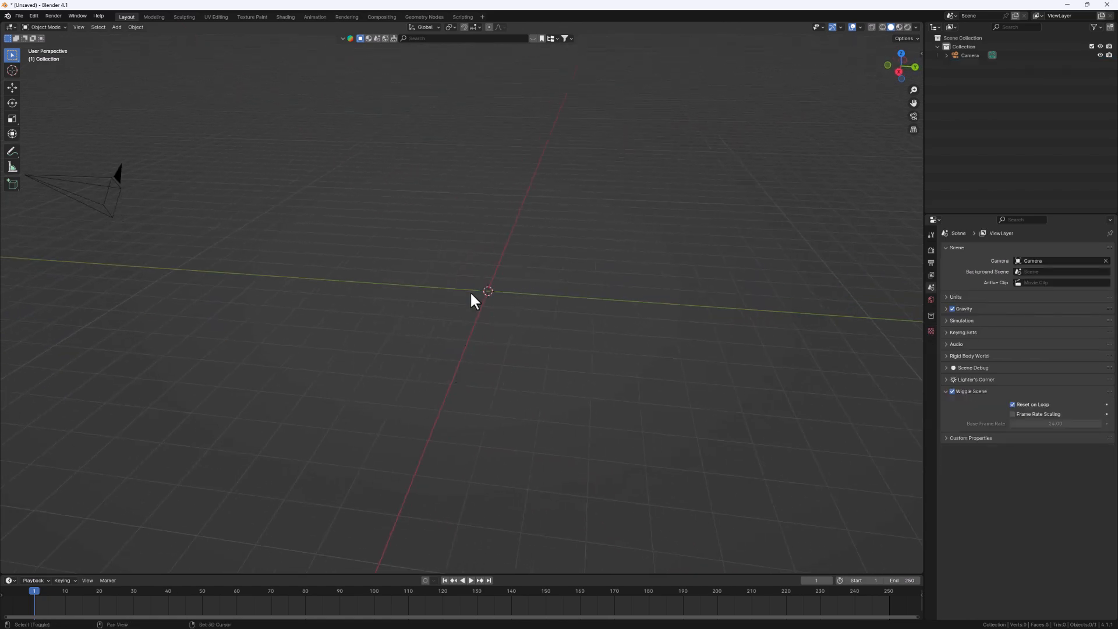
- Add a mesh cylinder with 32 vertices, 1 m radius and 2 m depth at the scene origin
key(shift+a)
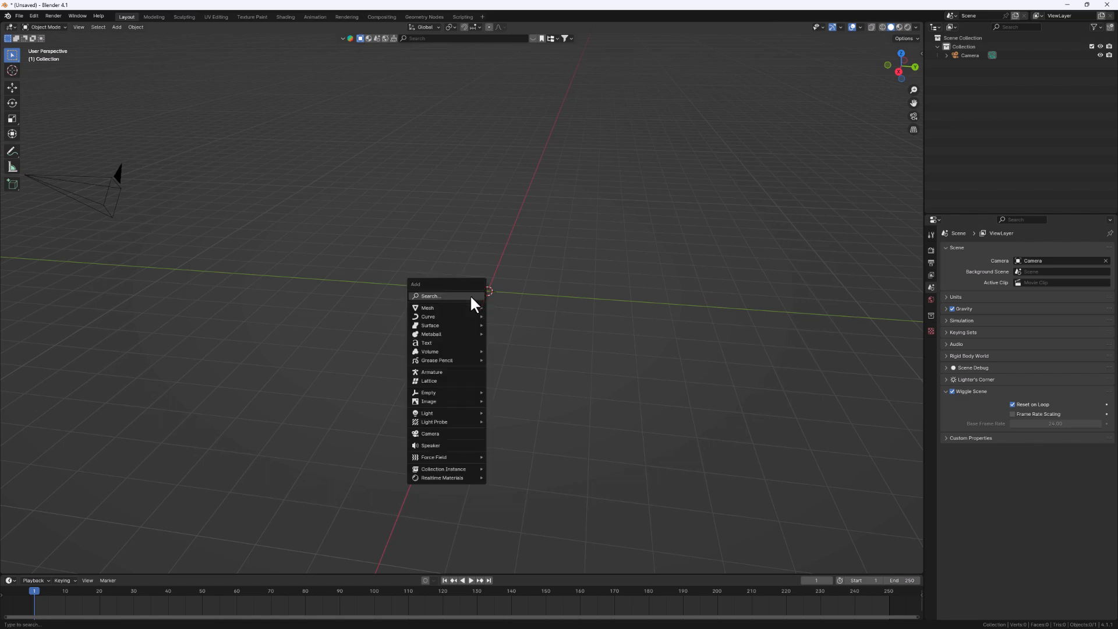
mouse_move(455, 308)
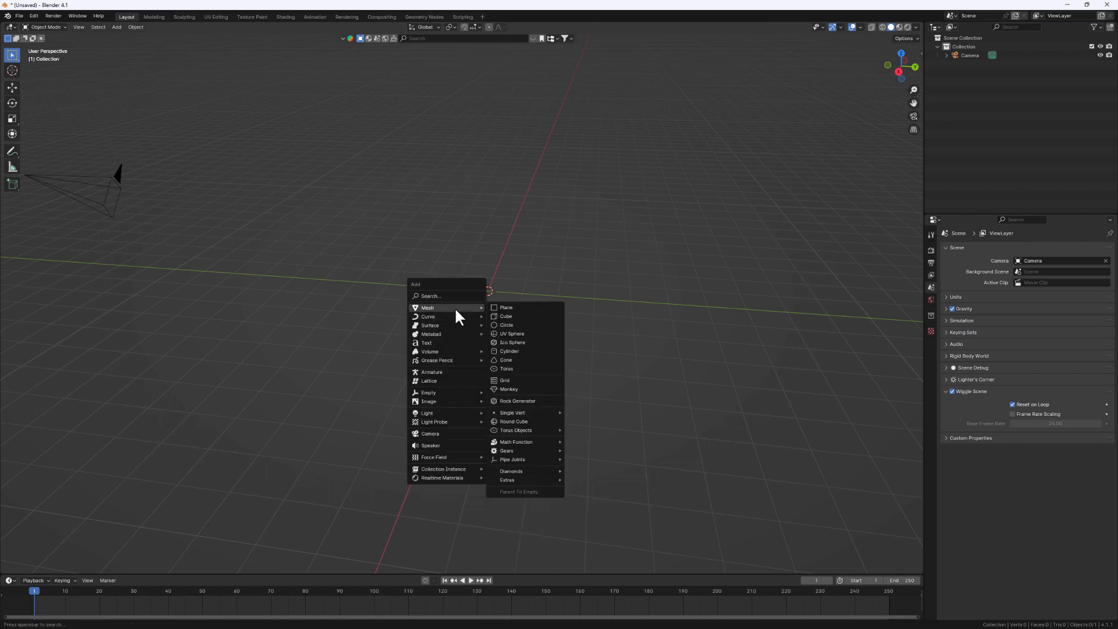
click(514, 352)
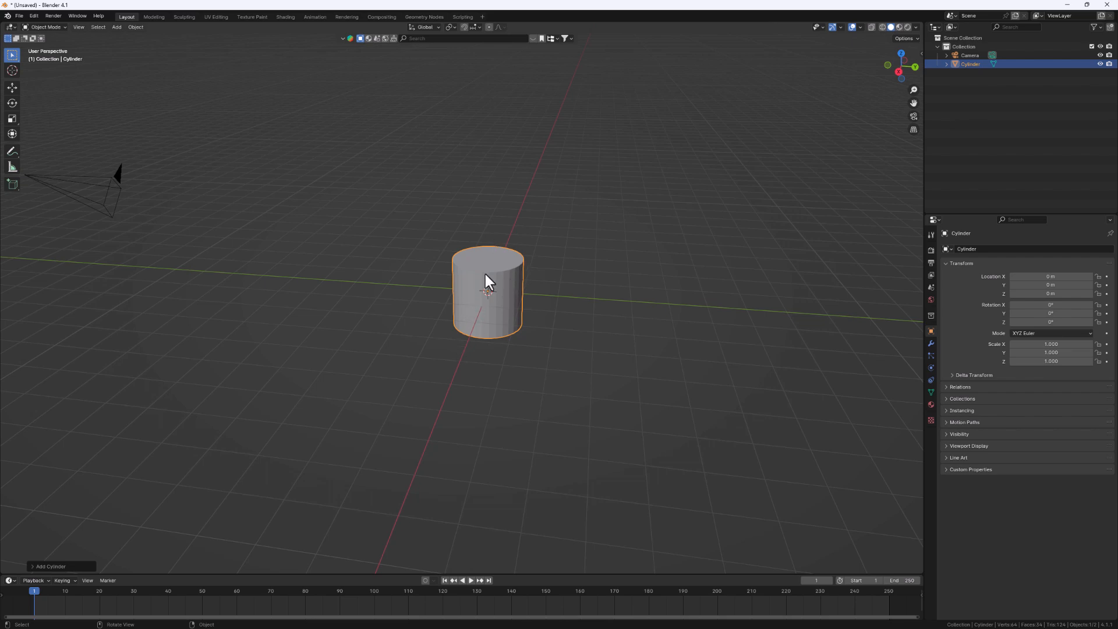
click(51, 566)
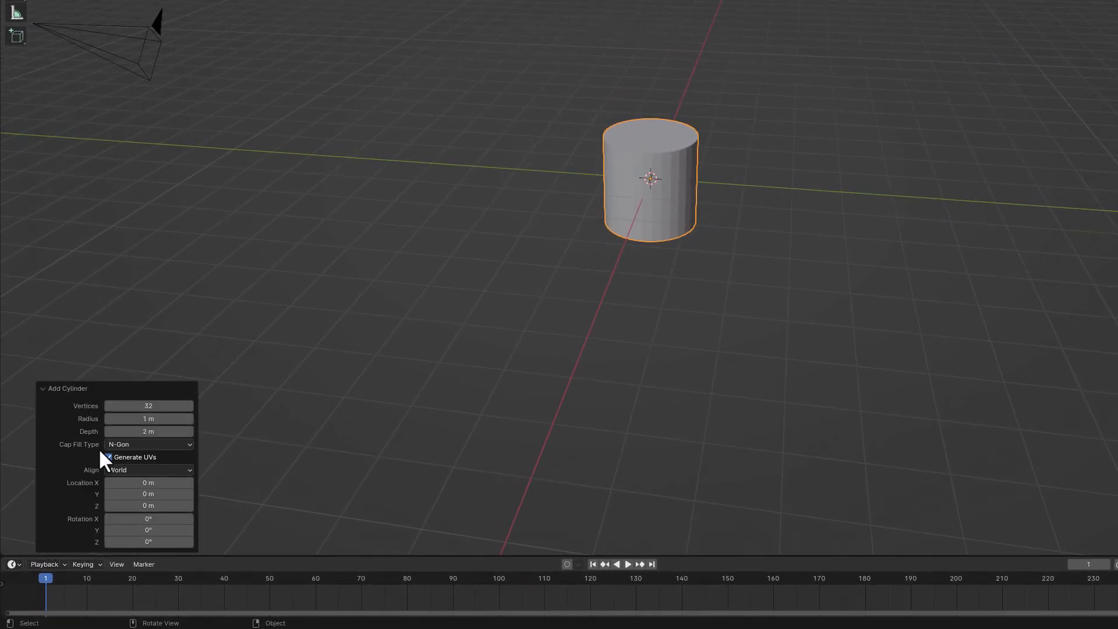
drag(143, 407, 158, 410)
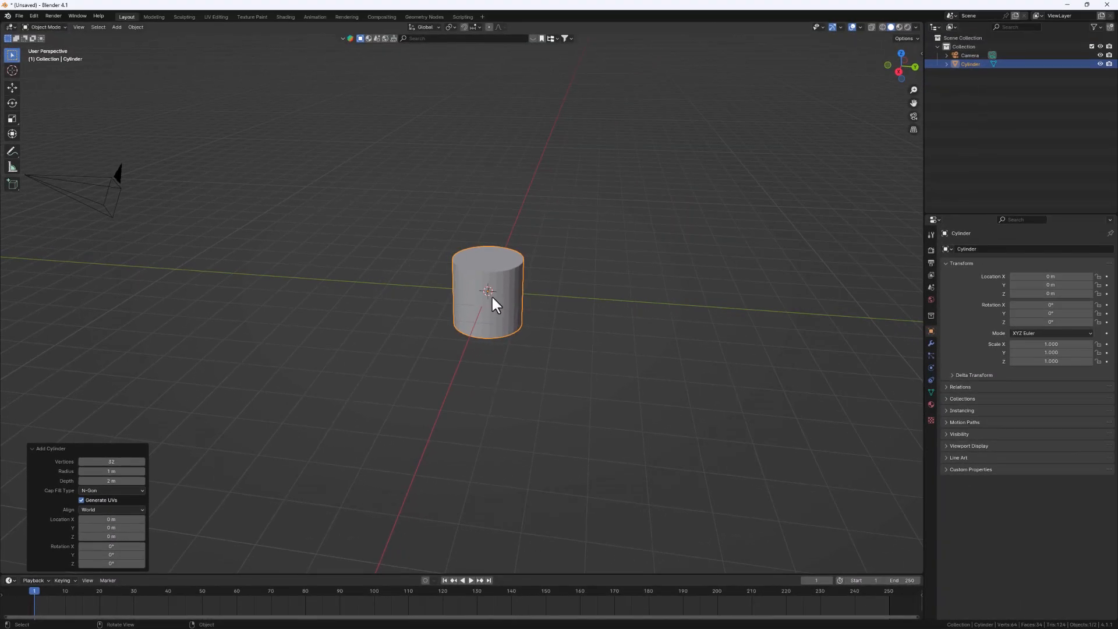
scroll(510, 240, up, 4)
click(436, 337)
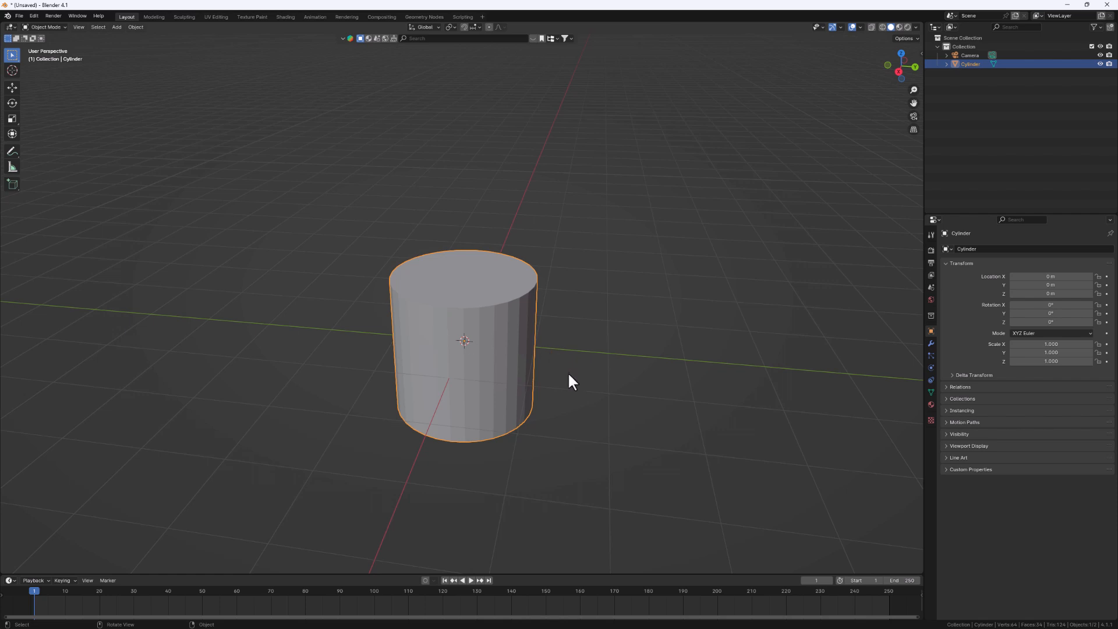
- In Edit Mode, add one horizontal loop cut around the cylinder and slide it down to about a quarter of the height above the base
key(Tab)
middle_drag(414, 364, 467, 377)
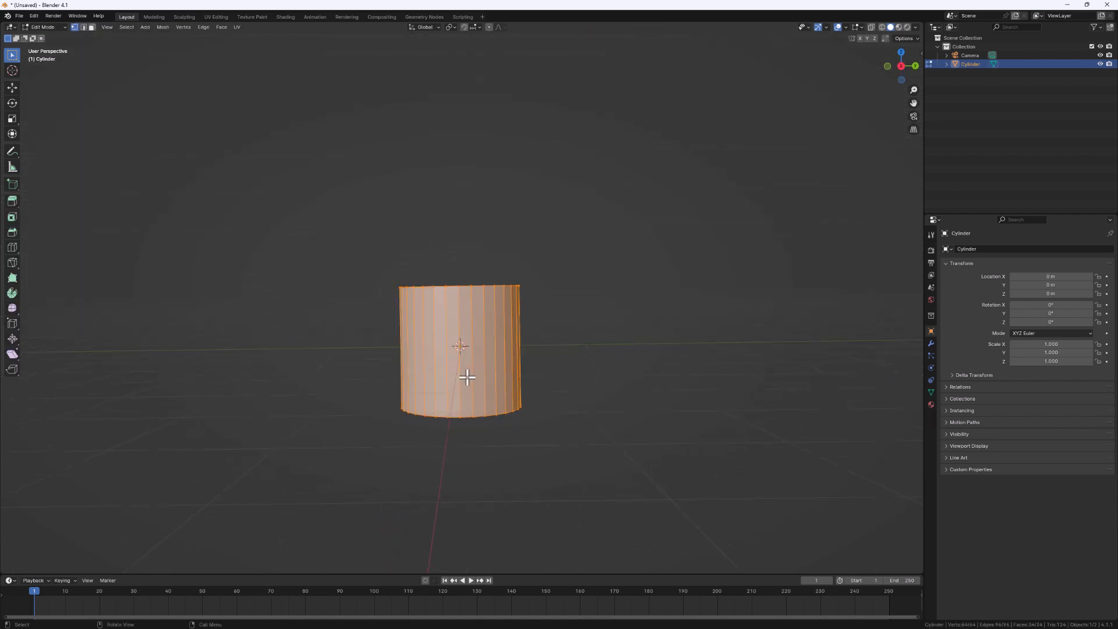
scroll(469, 387, up, 3)
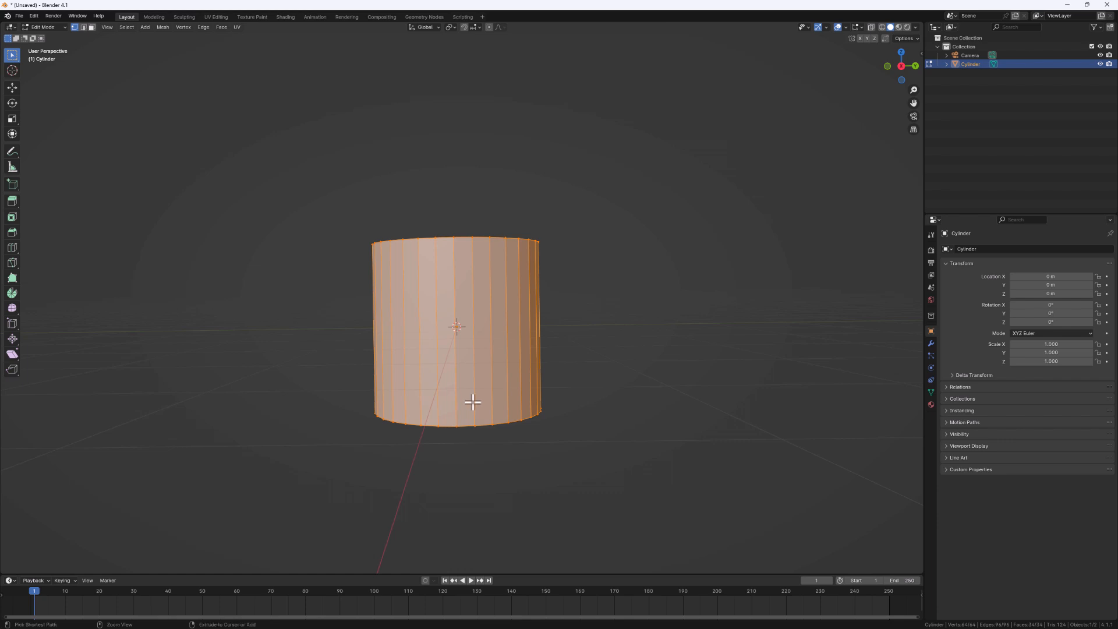
key(ctrl+r)
click(473, 402)
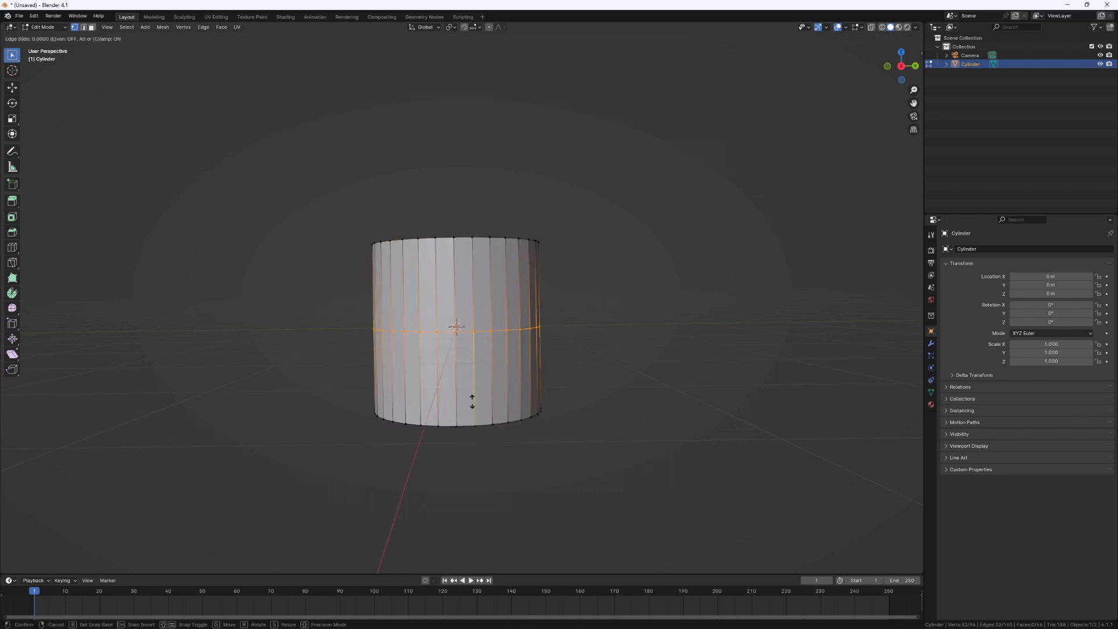
click(480, 452)
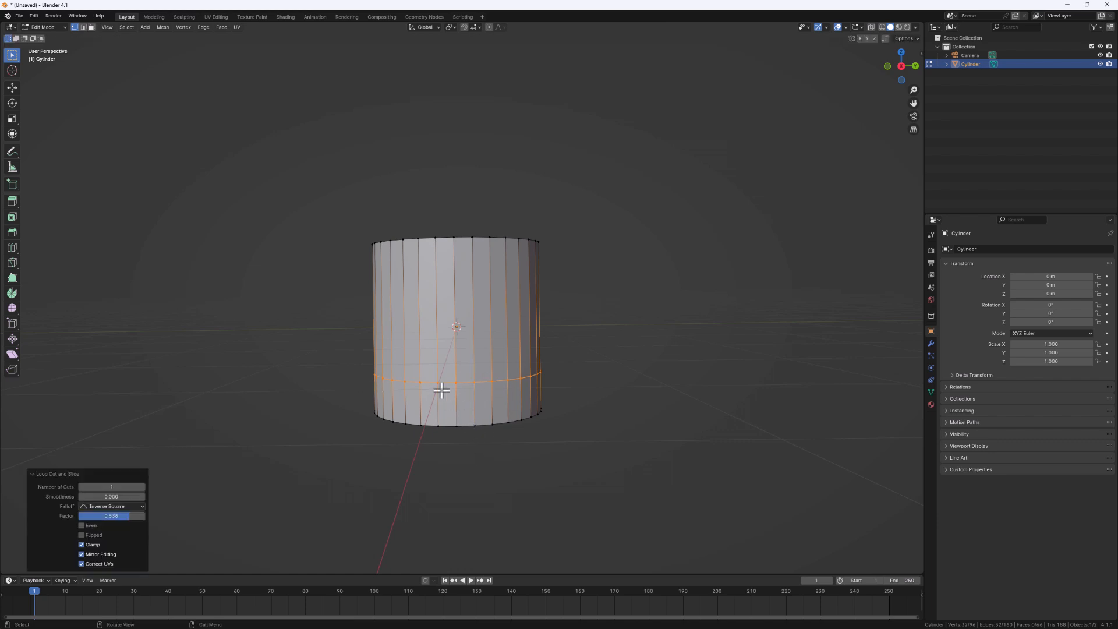
- Scale the cylinder's bottom edge loop down to about 0.67 to form a tapered base
click(83, 27)
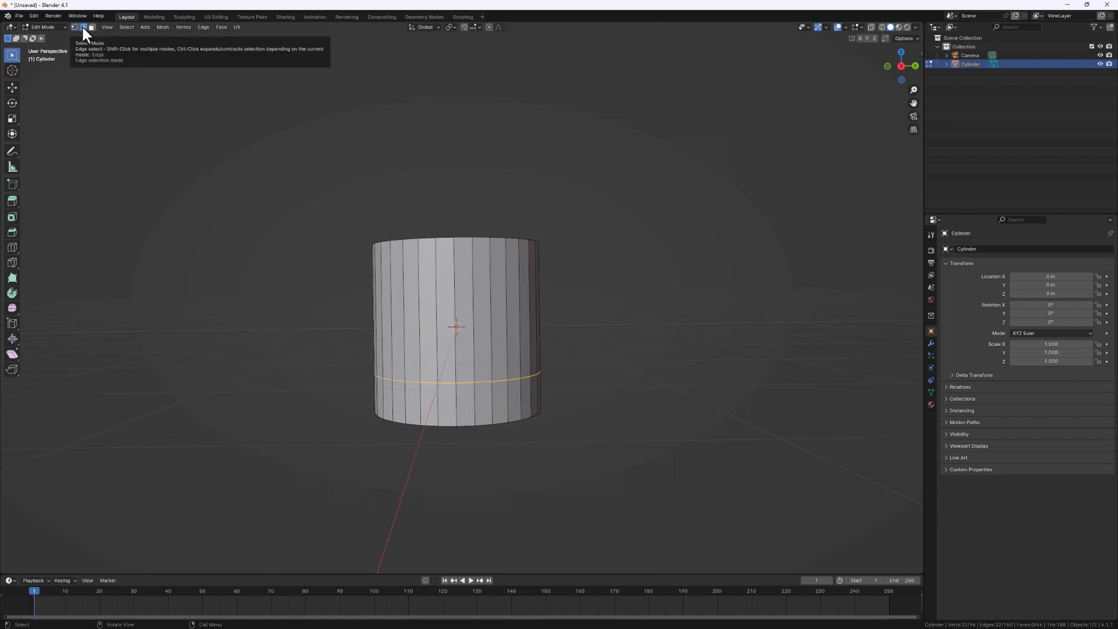
alt+click(446, 426)
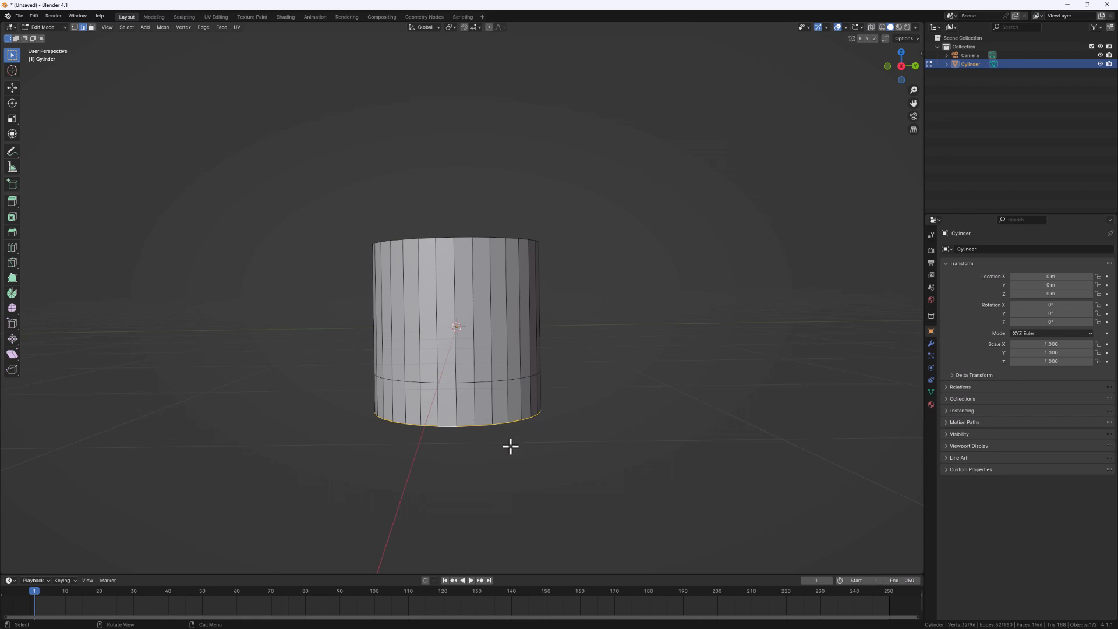
middle_drag(512, 449, 549, 413)
key(s)
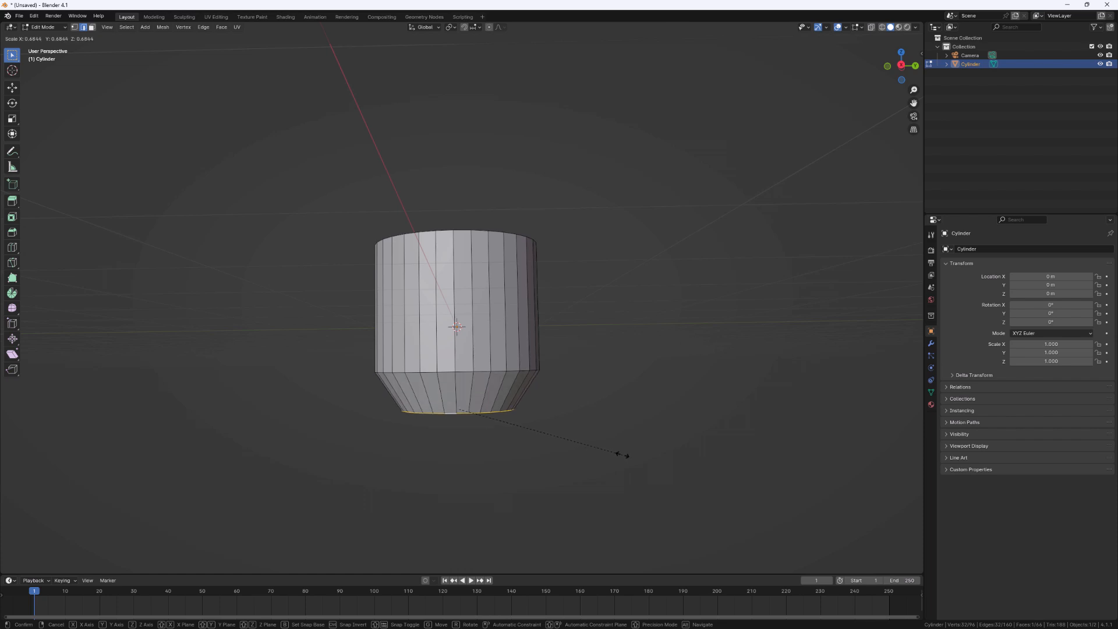
click(620, 455)
middle_drag(492, 302, 448, 262)
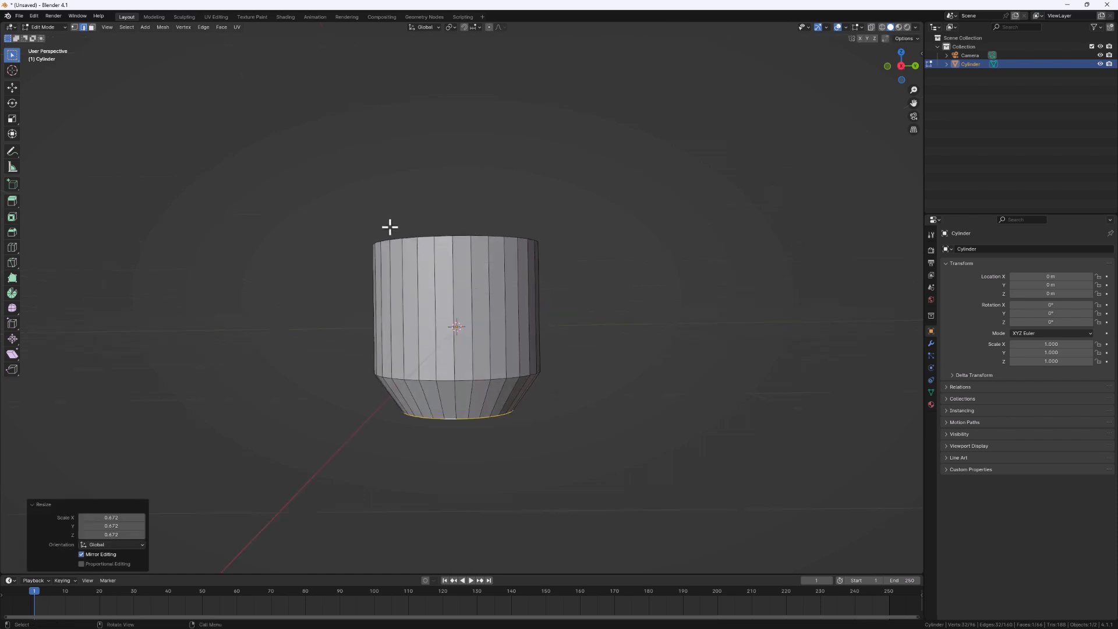
- Scale the cylinder's top edge loop down to about two-thirds of its original diameter so the body tapers upward
click(442, 236)
alt+click(442, 236)
middle_drag(477, 244, 545, 250)
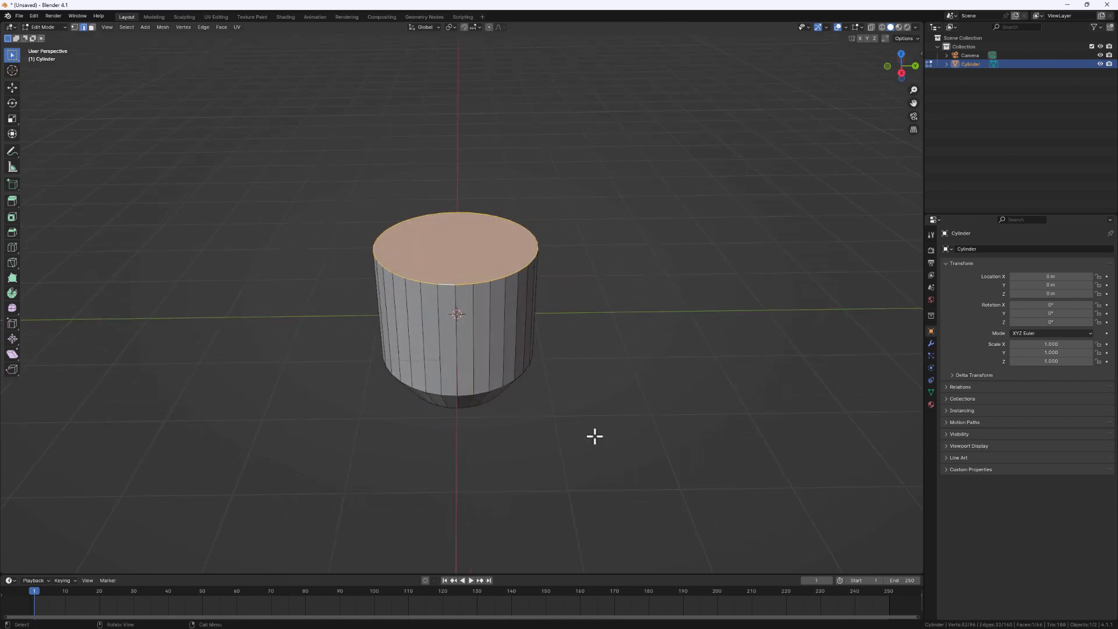
key(s)
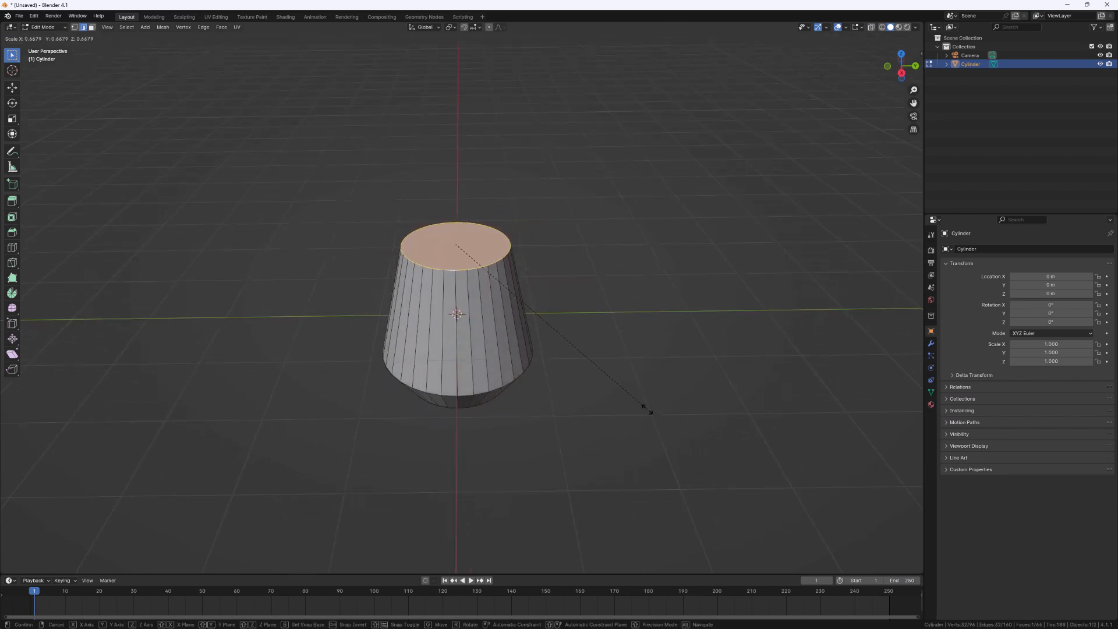
click(645, 407)
middle_drag(532, 417, 534, 382)
key(s)
click(647, 425)
middle_drag(517, 350, 459, 262)
scroll(459, 262, up, 2)
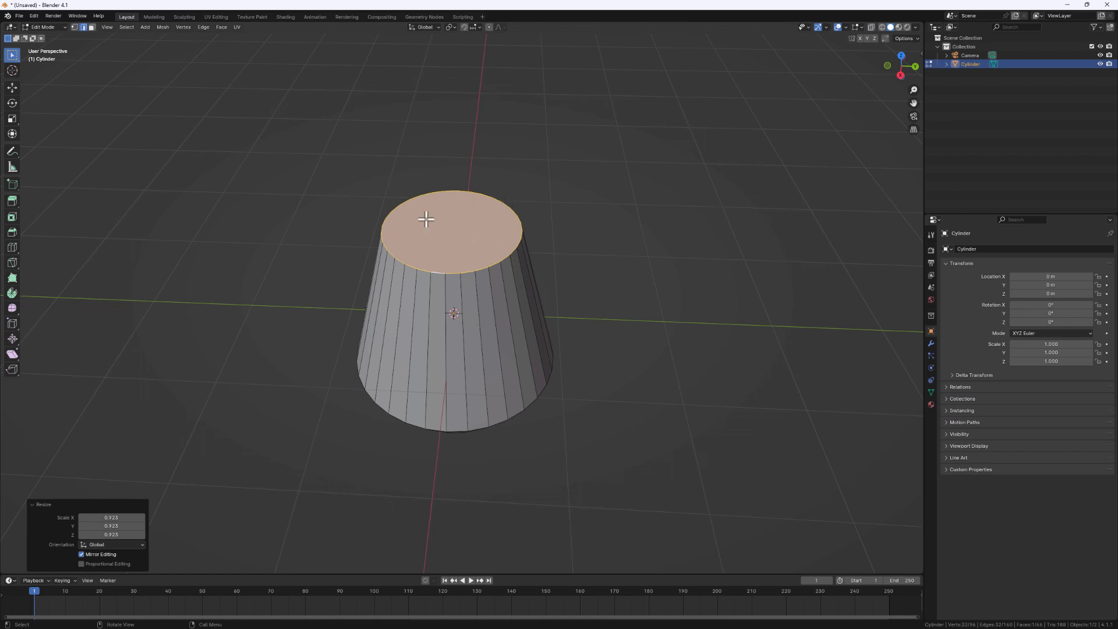
- Bevel the top edge loop about 0.14 m wide with 3 segments to round the shoulder
key(ctrl+b)
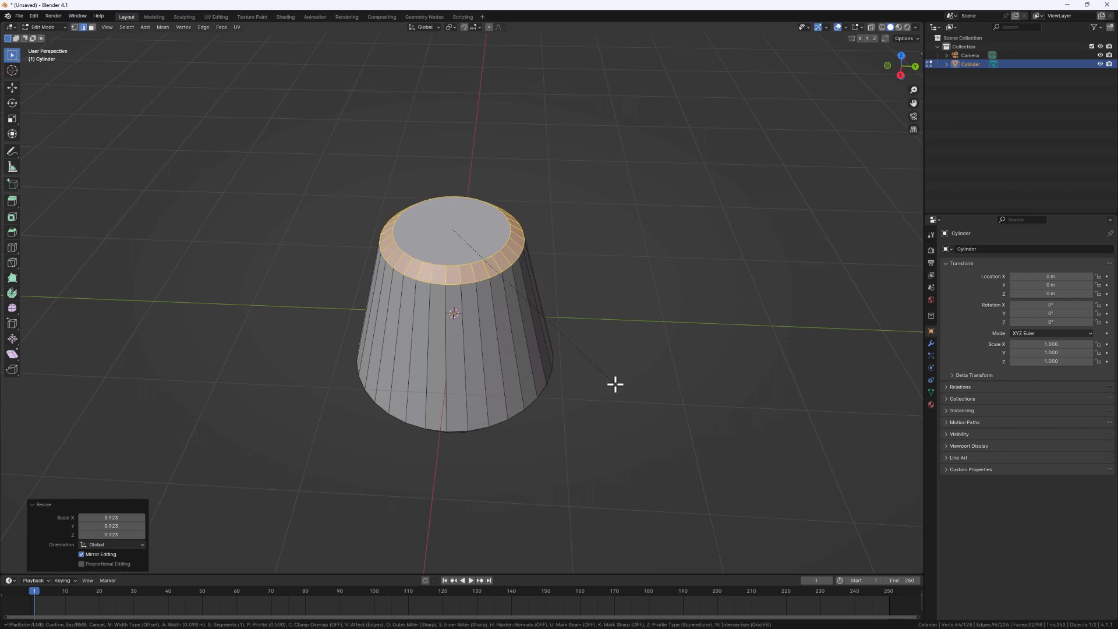
scroll(611, 392, up, 1)
scroll(611, 391, up, 1)
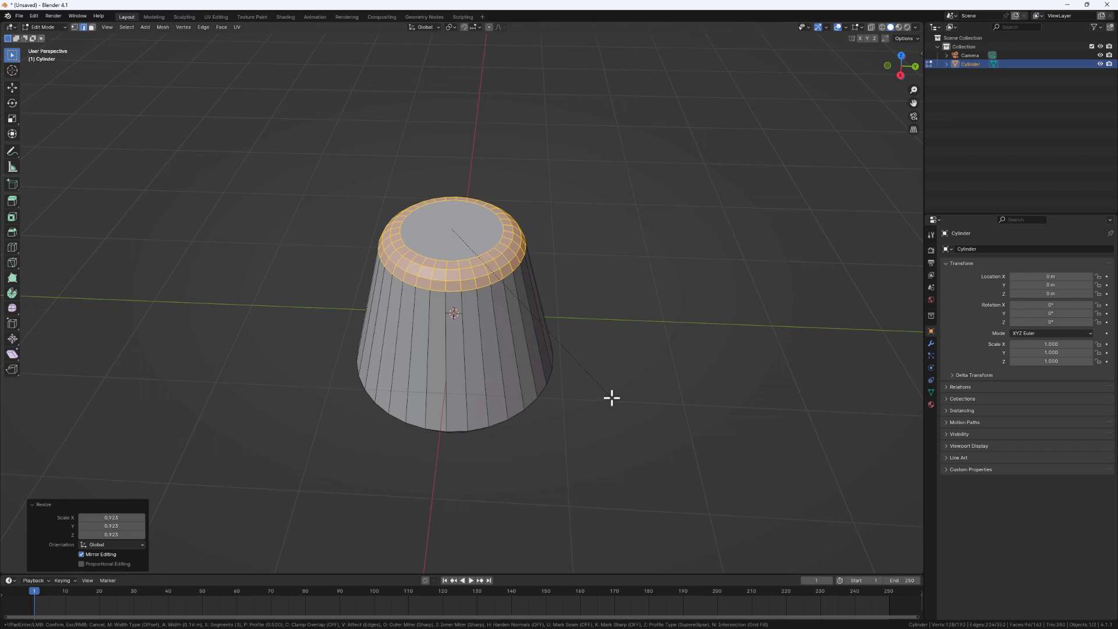
click(611, 395)
middle_drag(543, 392, 536, 334)
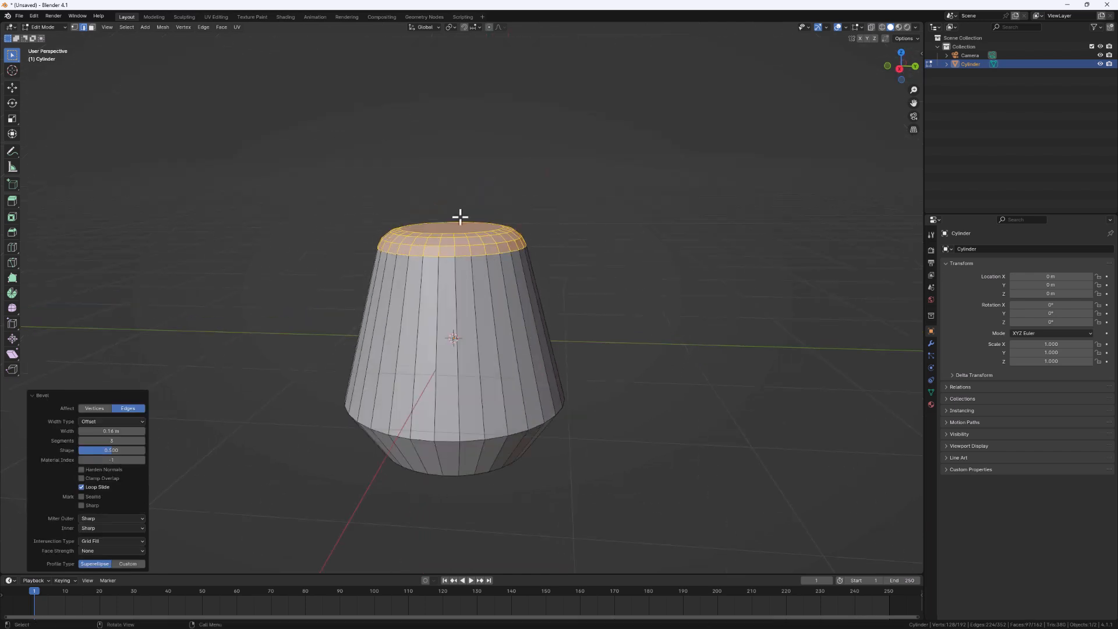
- Select only the flat top face in face selection mode and inset it about 0.049 m
scroll(462, 224, up, 2)
middle_drag(462, 227, 439, 247)
key(alt+a)
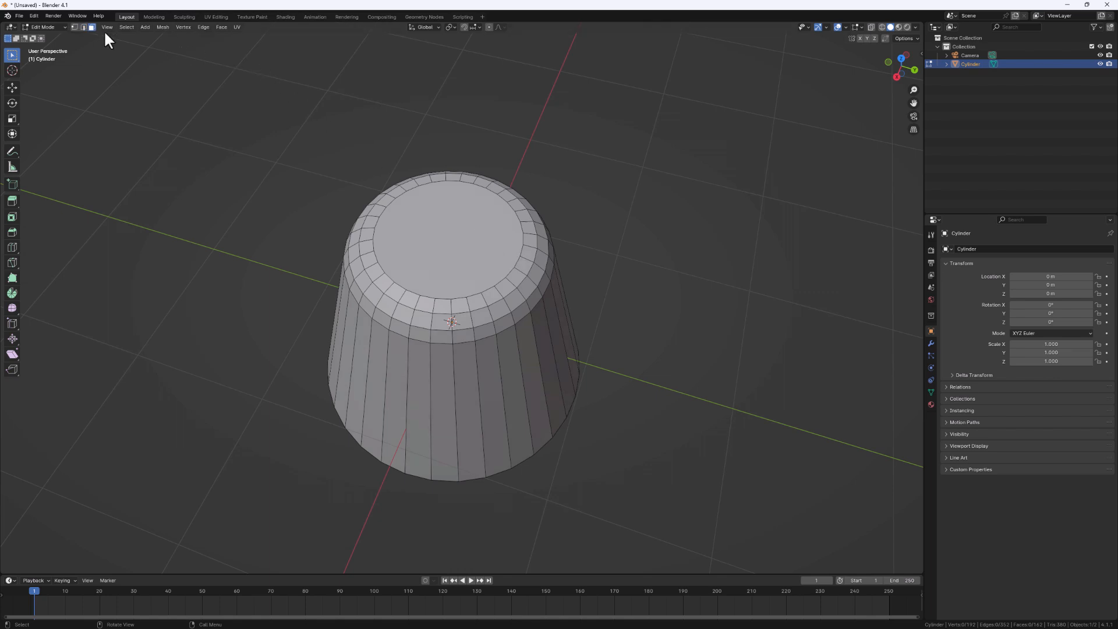
click(440, 226)
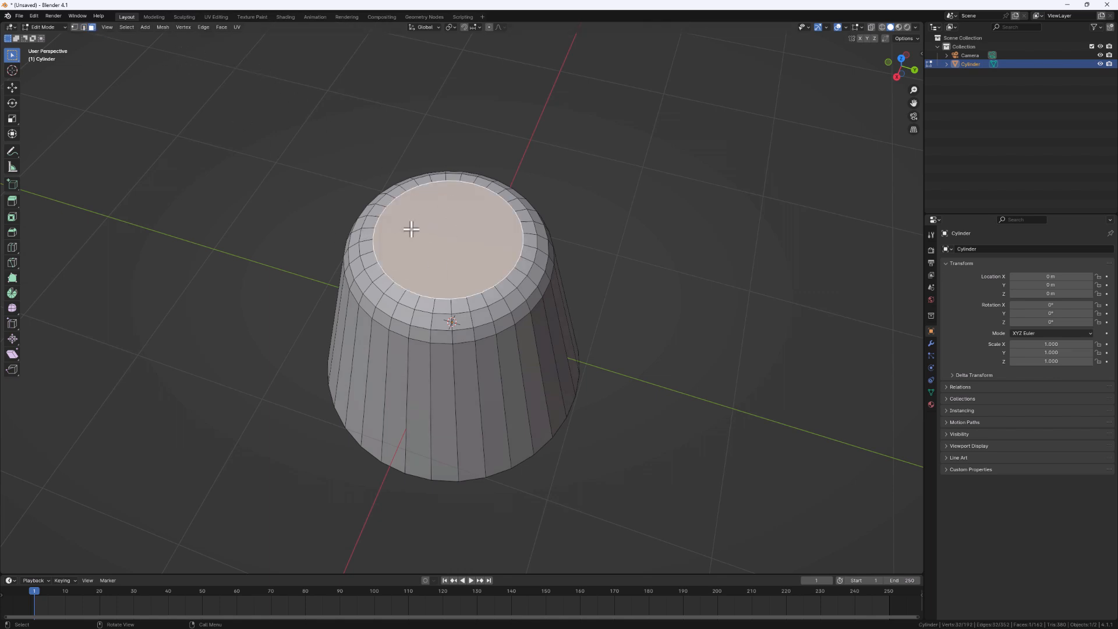
scroll(609, 267, up, 3)
key(i)
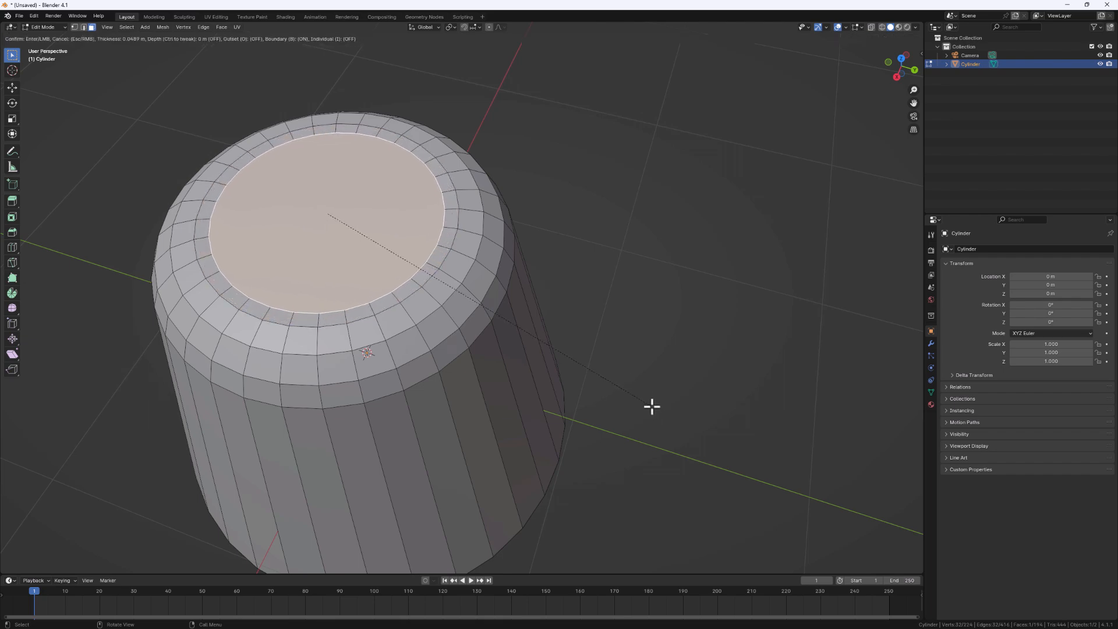
click(651, 406)
mouse_move(467, 399)
middle_down()
mouse_move(497, 364)
mouse_move(449, 375)
mouse_move(464, 391)
middle_up()
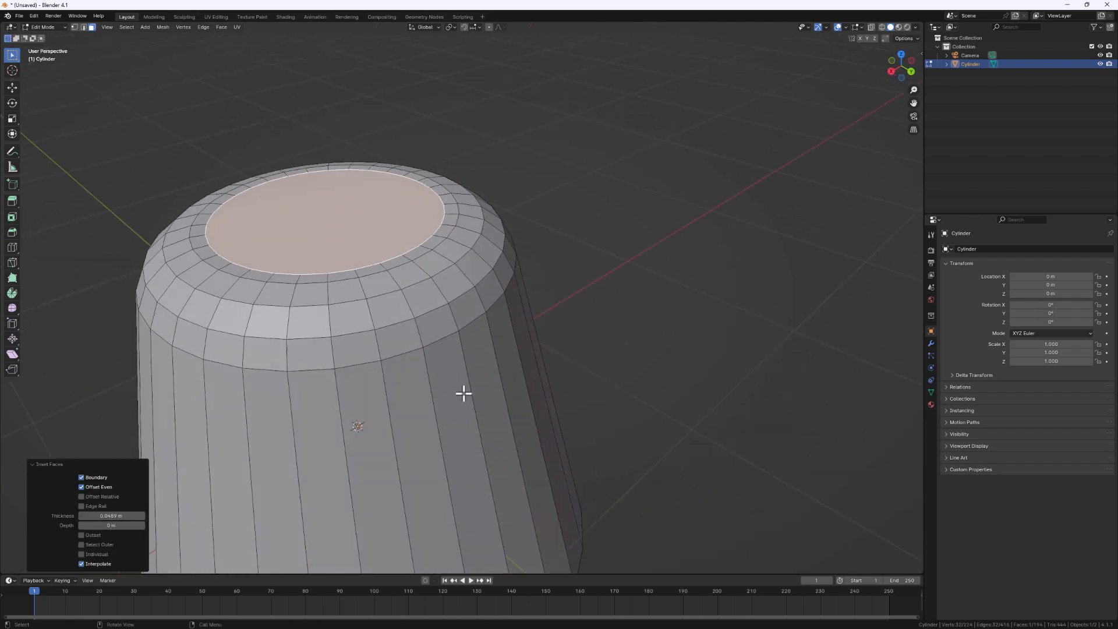
- Extrude the inset top face upward about 0.06 m as a collar and inset its top about 0.045 m
key(e)
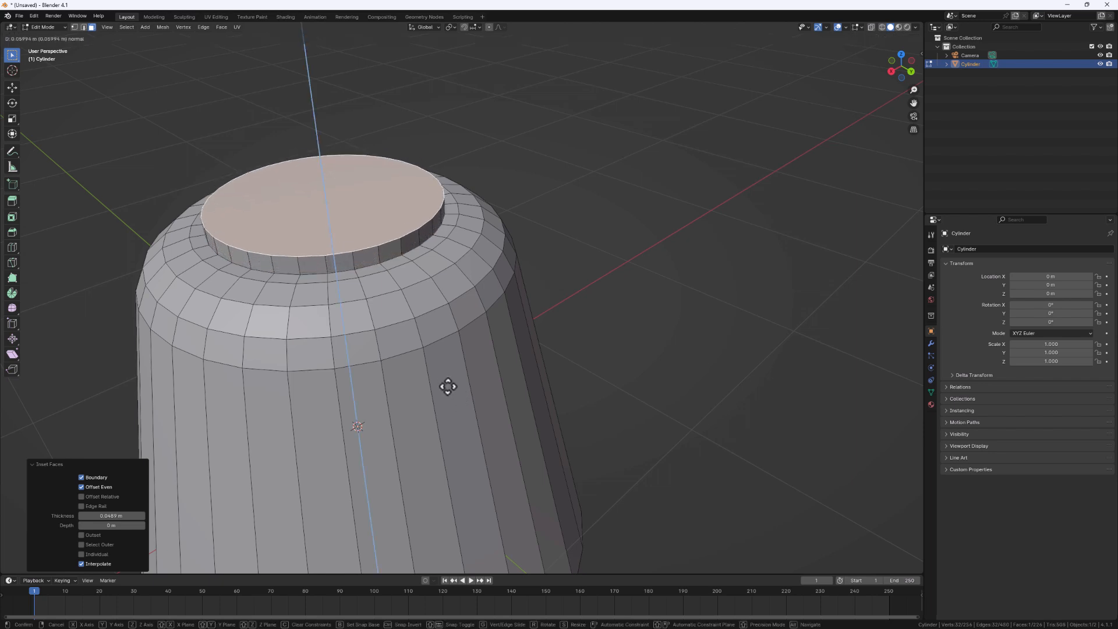
click(447, 386)
middle_drag(449, 386, 400, 332)
key(i)
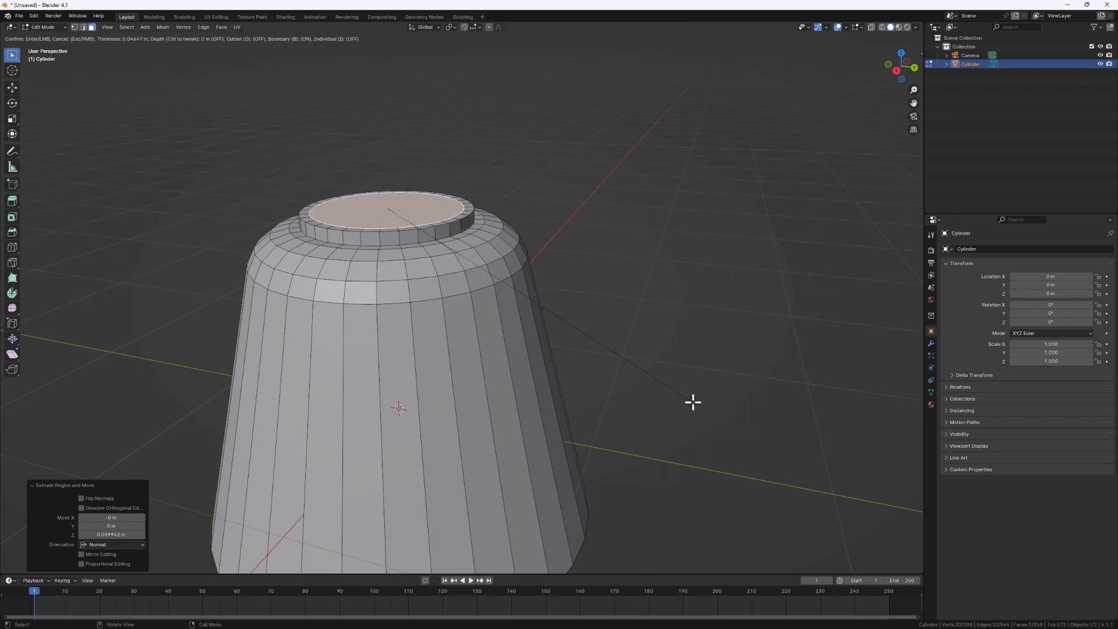
click(693, 402)
middle_drag(530, 368, 533, 362)
- Extrude the inner face up about 0.47 m along global Z as a neck and lower its top about 0.13 m
key(e)
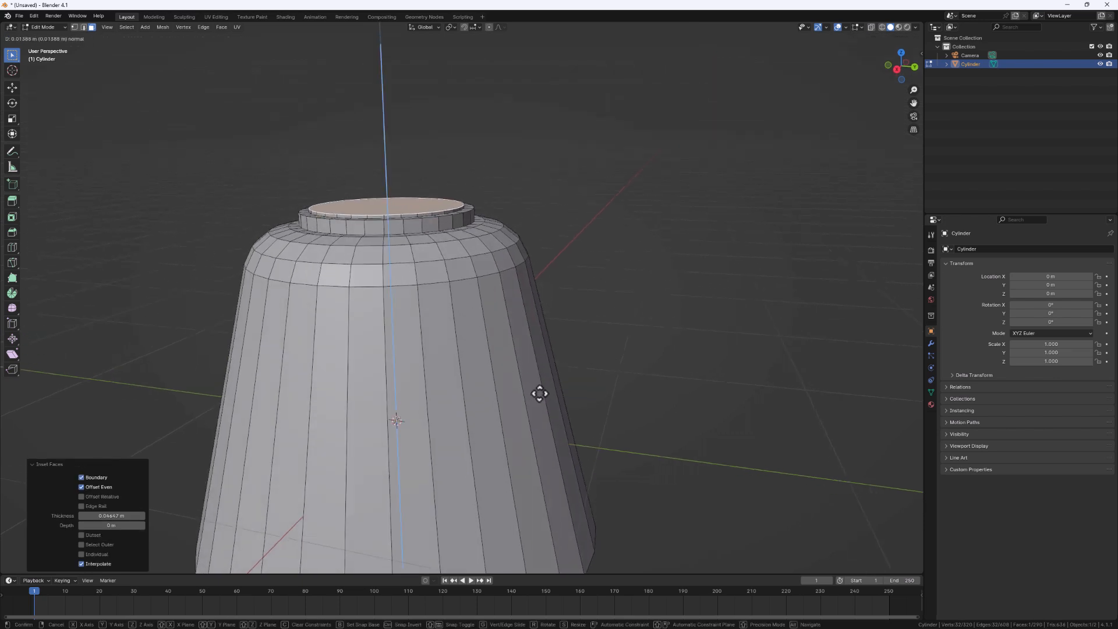
key(z)
key(z)
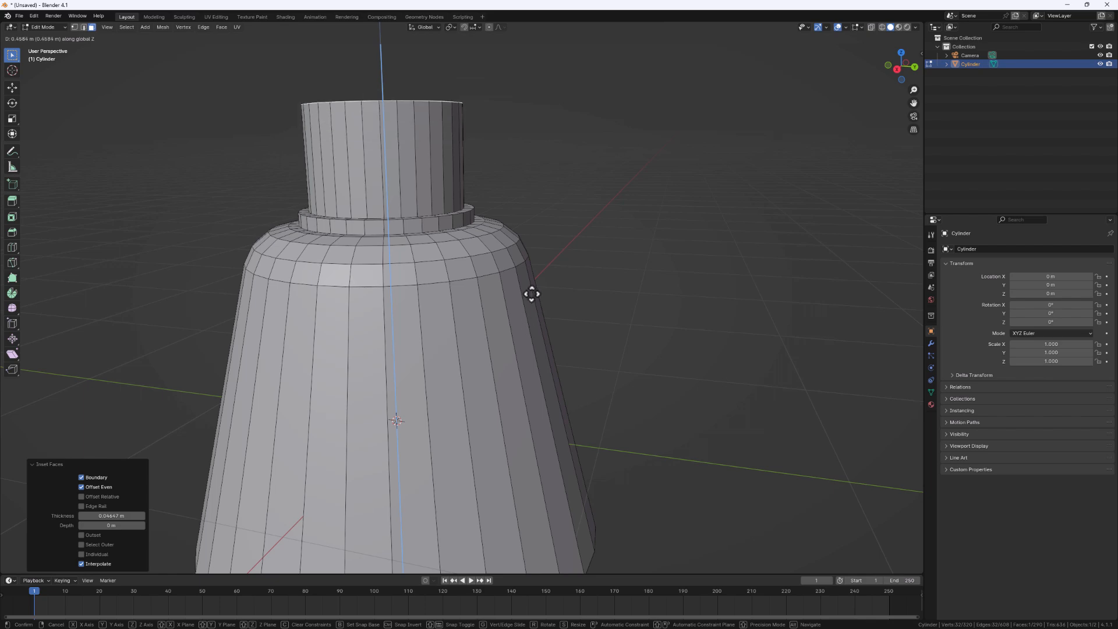
click(531, 294)
middle_drag(543, 323, 456, 186)
key(z)
click(569, 358)
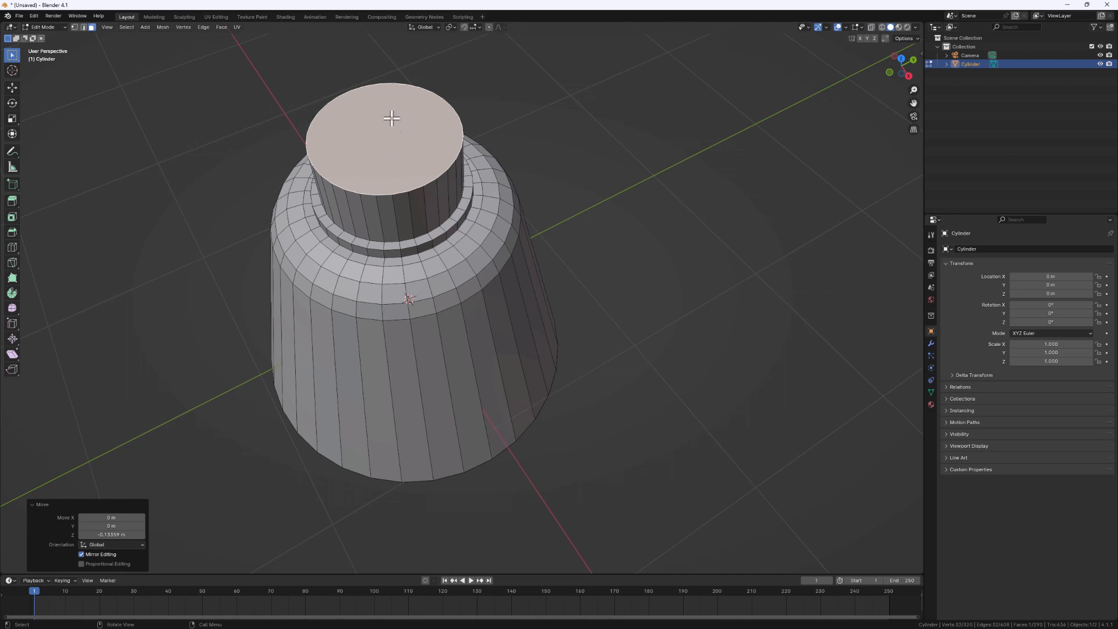
- Delete the top face of the neck to leave the bottle open
key(x)
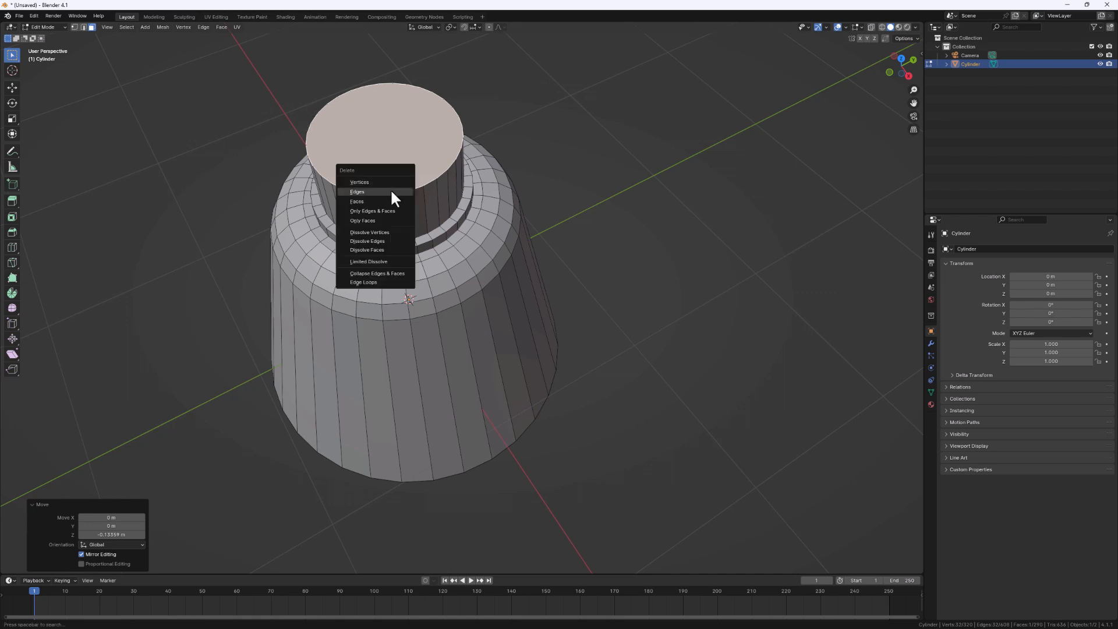
click(382, 199)
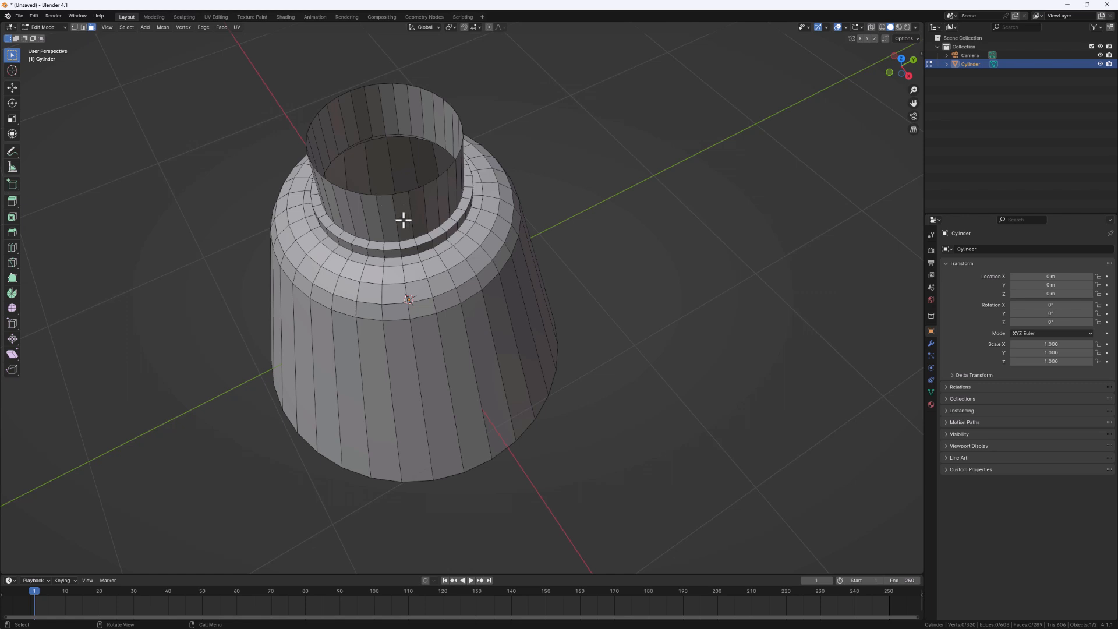
scroll(404, 212, down, 2)
middle_drag(403, 246, 374, 210)
scroll(419, 359, down, 4)
shift+middle_drag(422, 448, 430, 418)
scroll(362, 332, up, 3)
middle_drag(430, 419, 429, 489)
- Return to object mode and shade the bottle smooth
key(Tab)
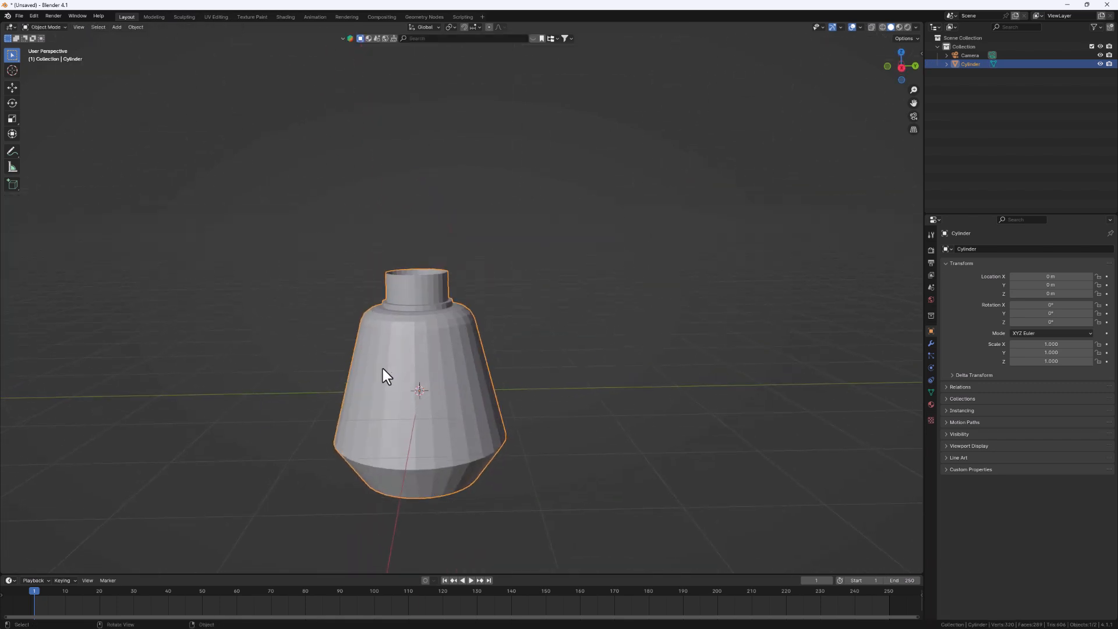
middle_drag(441, 438, 452, 333)
right_click(443, 255)
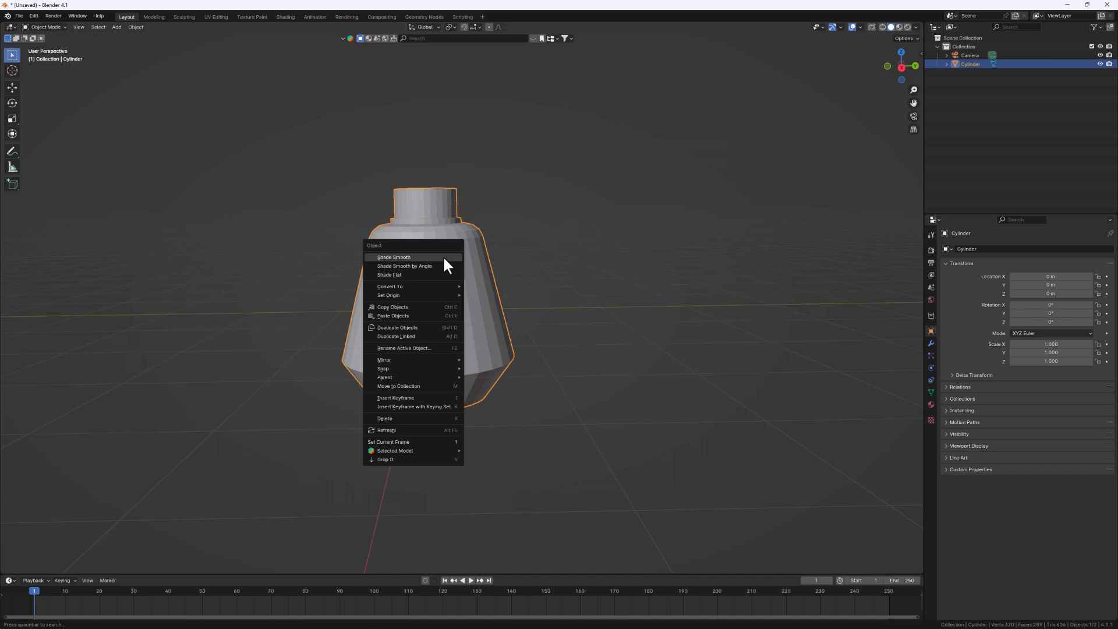
click(396, 285)
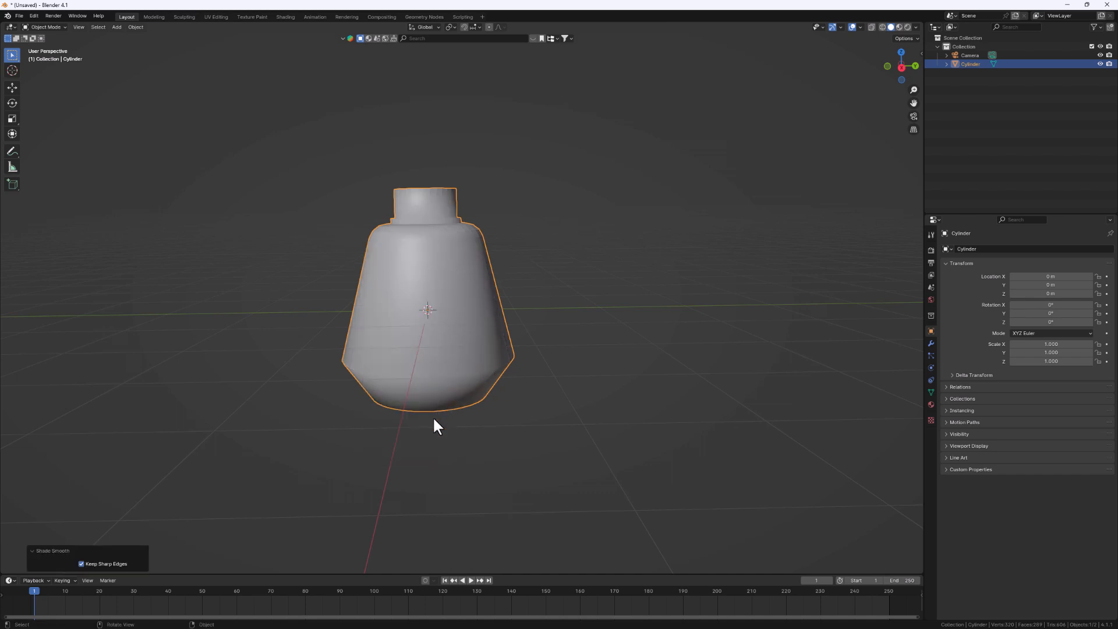
middle_drag(444, 449, 438, 487)
middle_drag(412, 402, 412, 340)
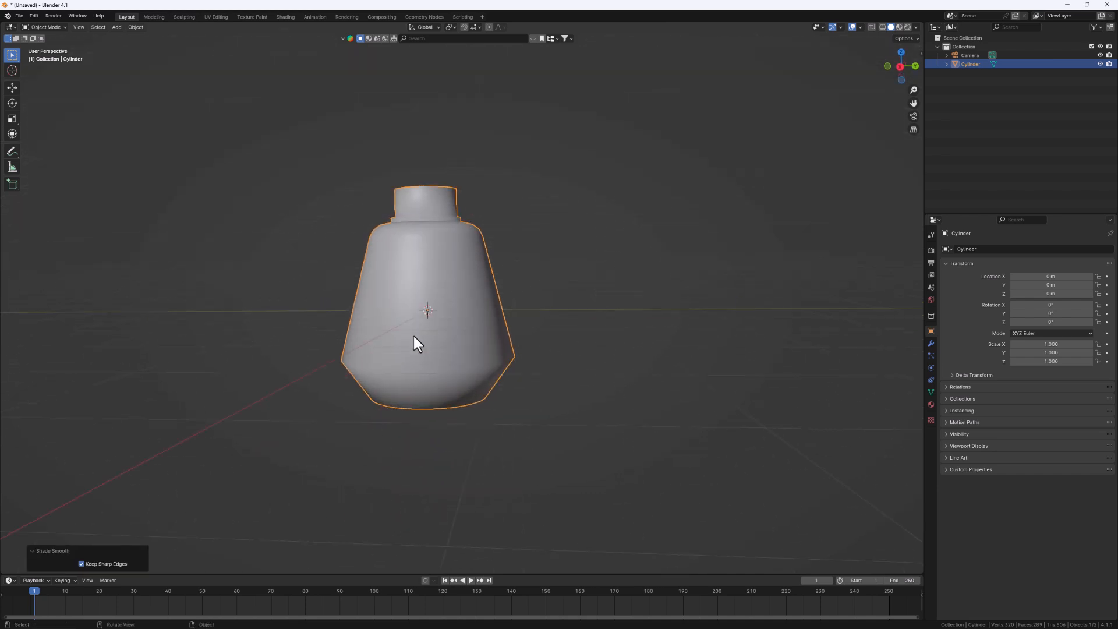
- Add a level 2 Subdivision Surface modifier to the bottle and show its modifier settings
middle_drag(441, 418, 441, 374)
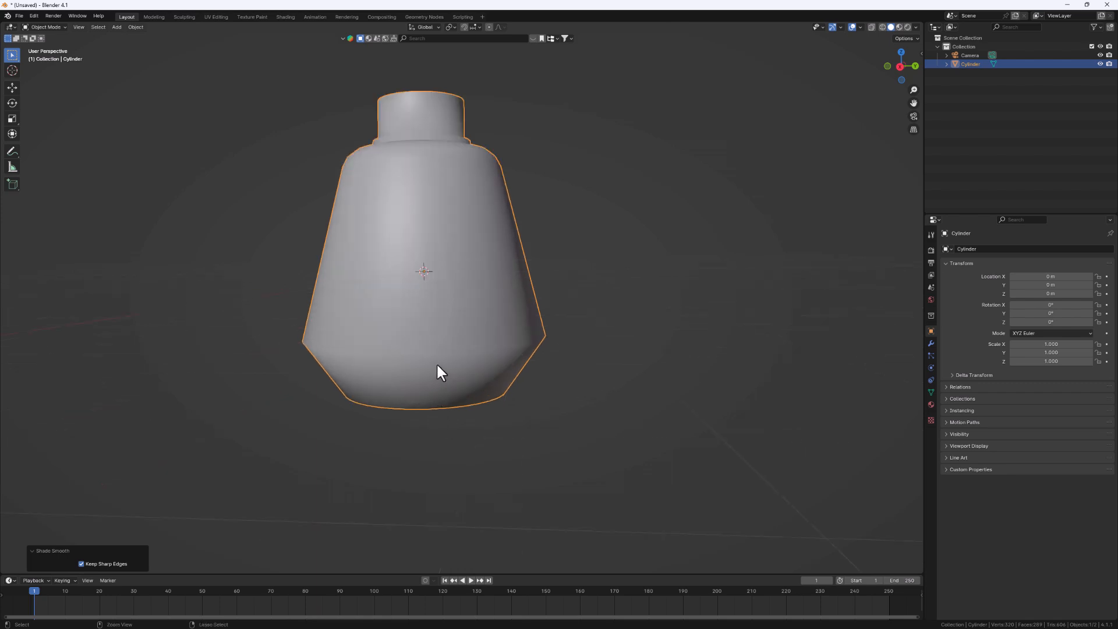
key(ctrl+2)
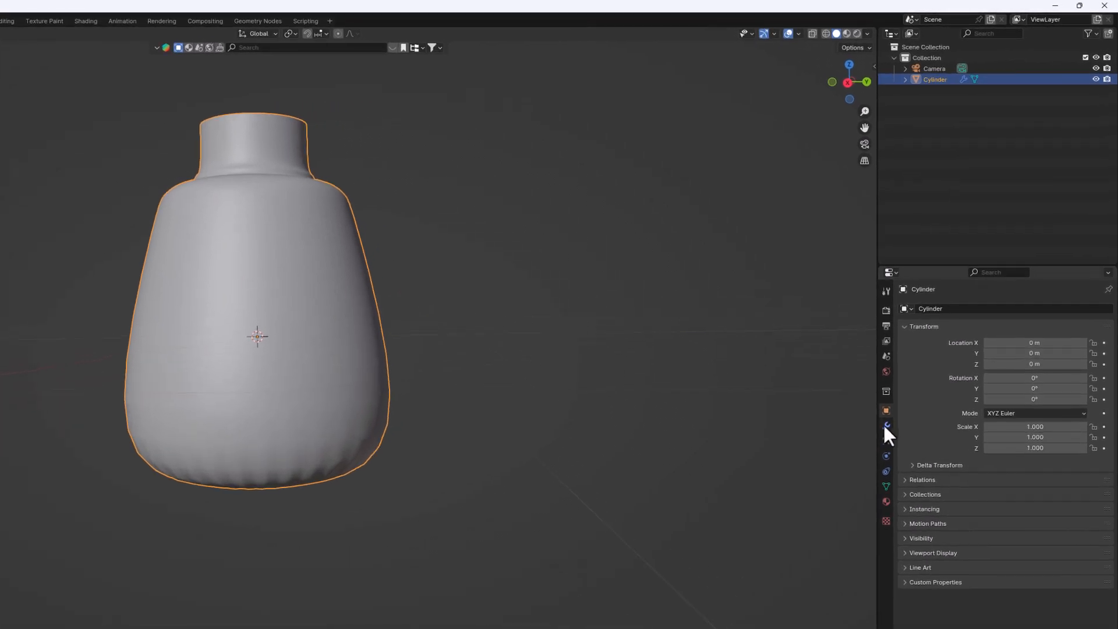
click(885, 425)
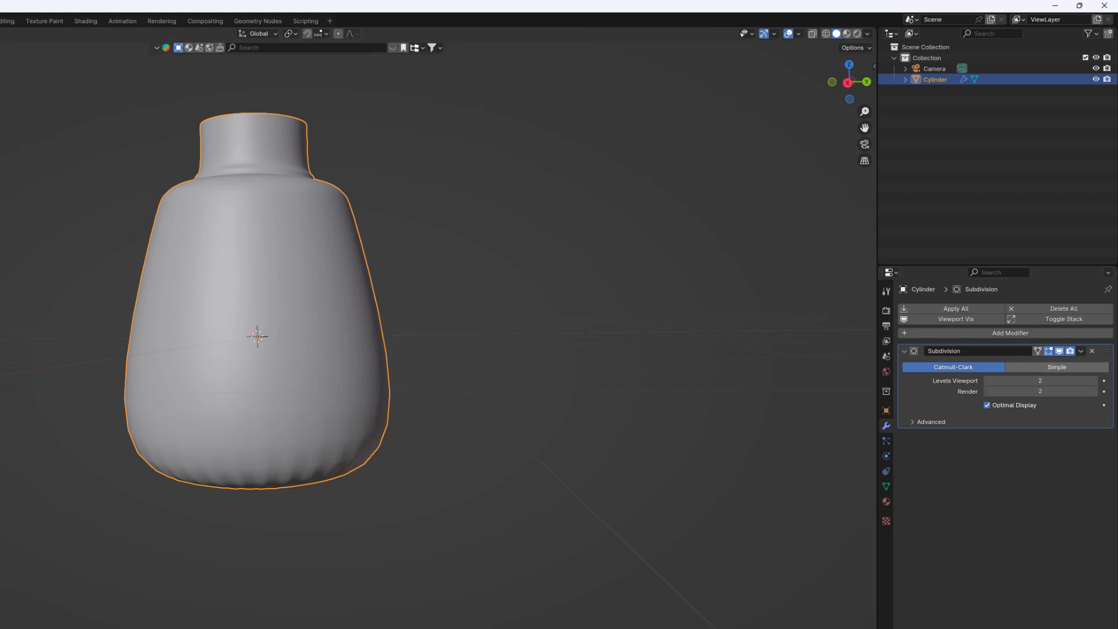
click(994, 333)
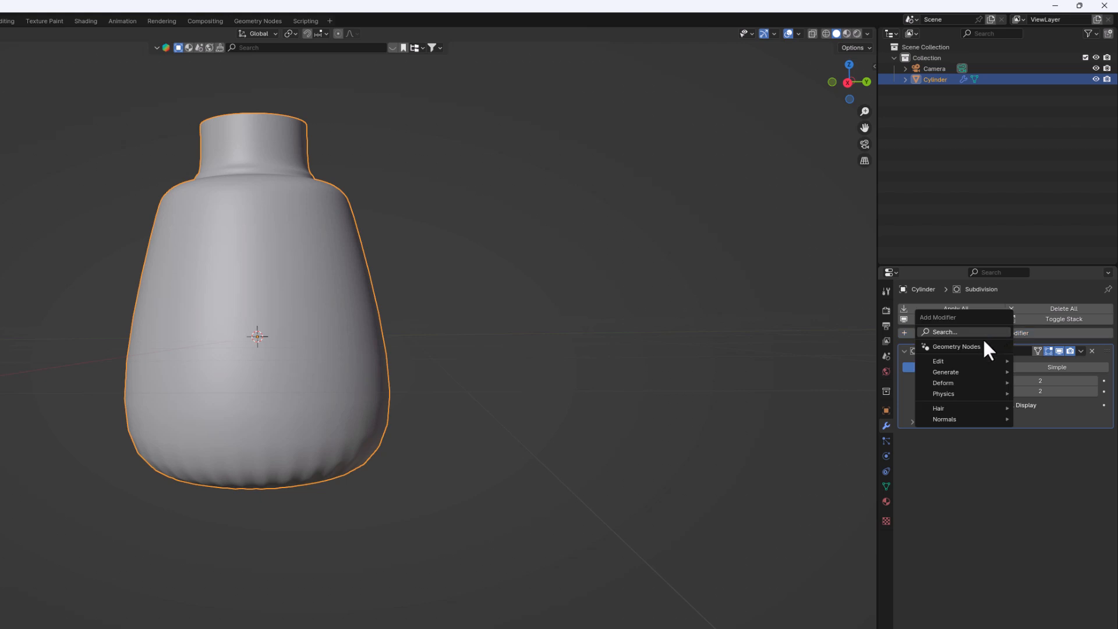
mouse_move(970, 375)
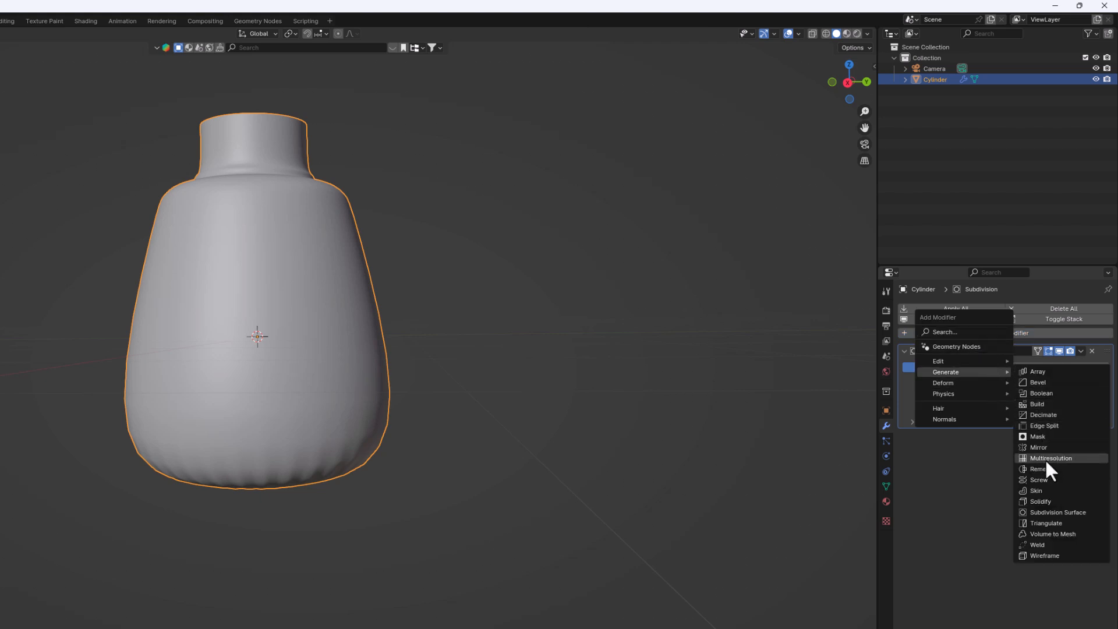
click(1067, 510)
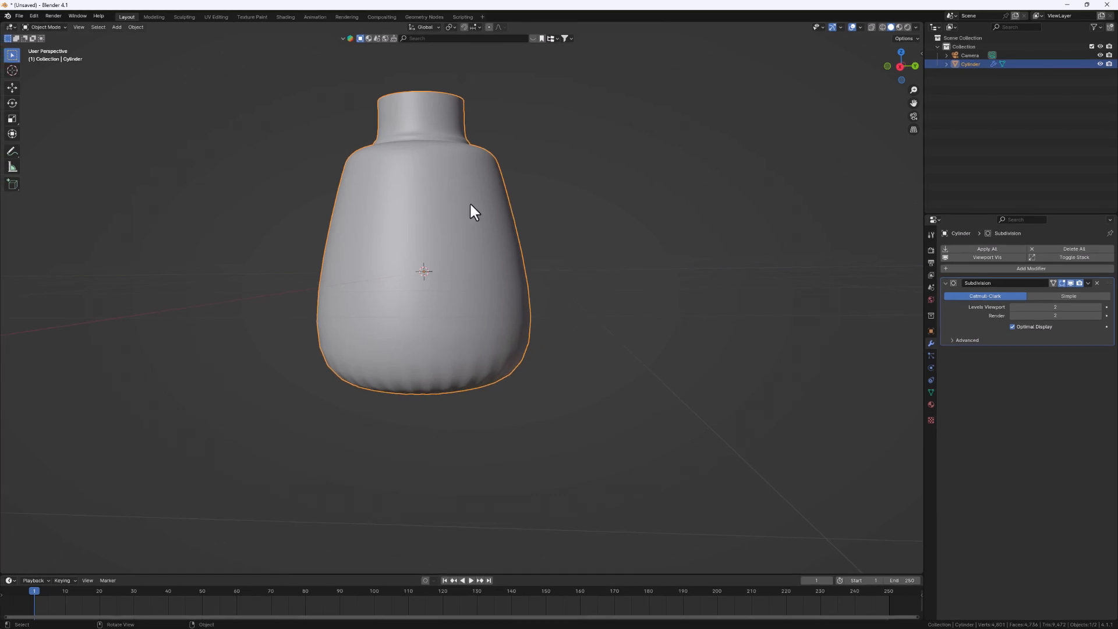
- In edit mode, select the edge loop around the widest lower part of the body and slide it along the surface
key(Tab)
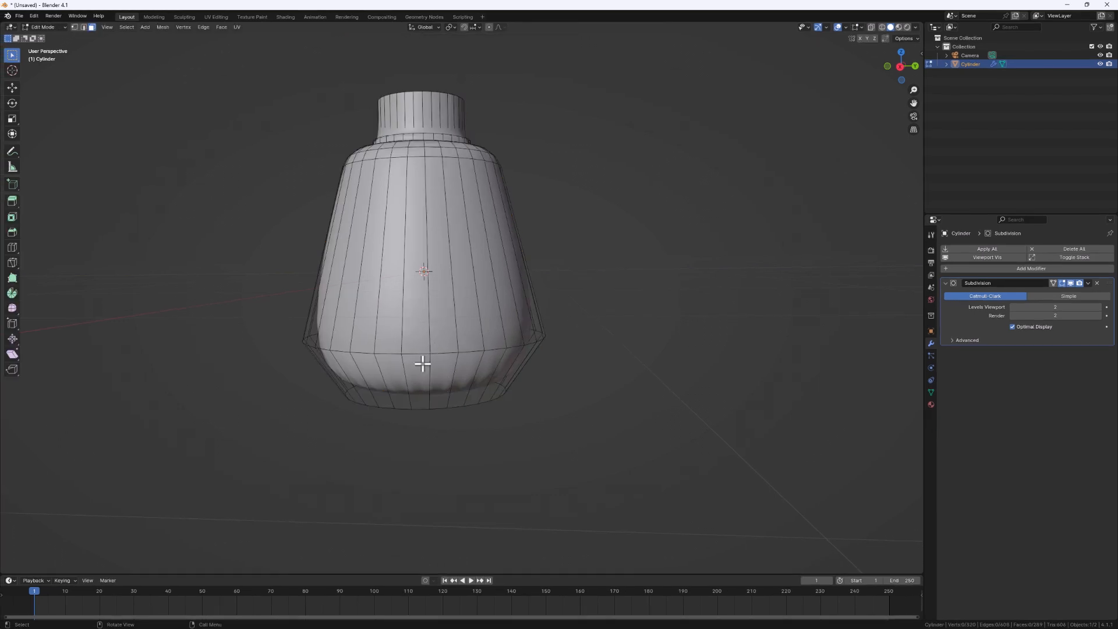
middle_drag(419, 366, 433, 390)
scroll(443, 420, up, 4)
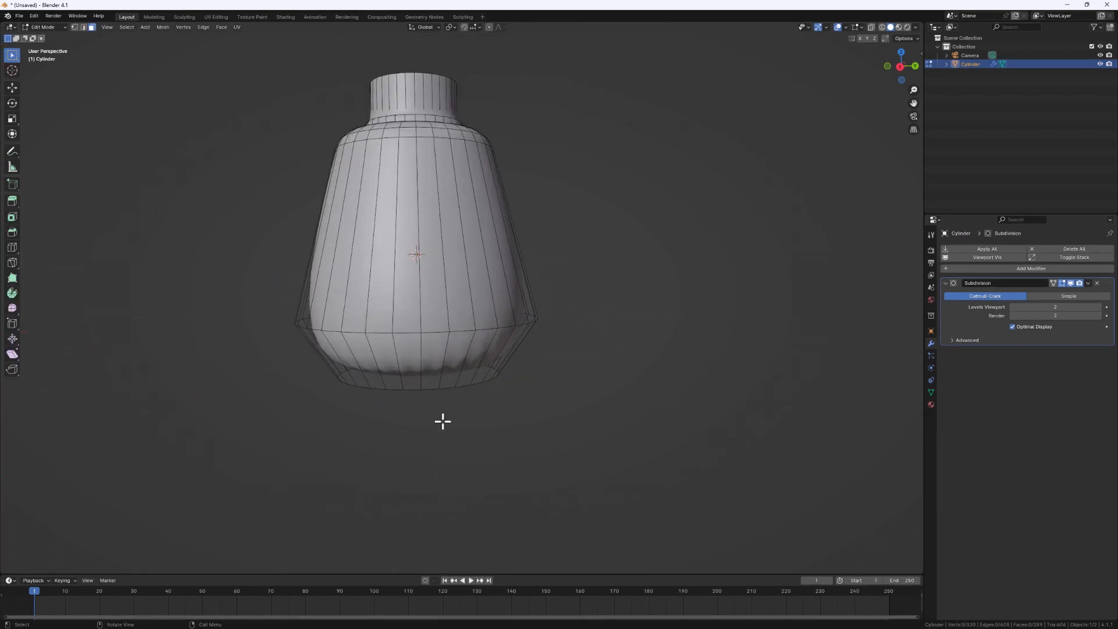
scroll(445, 278, down, 2)
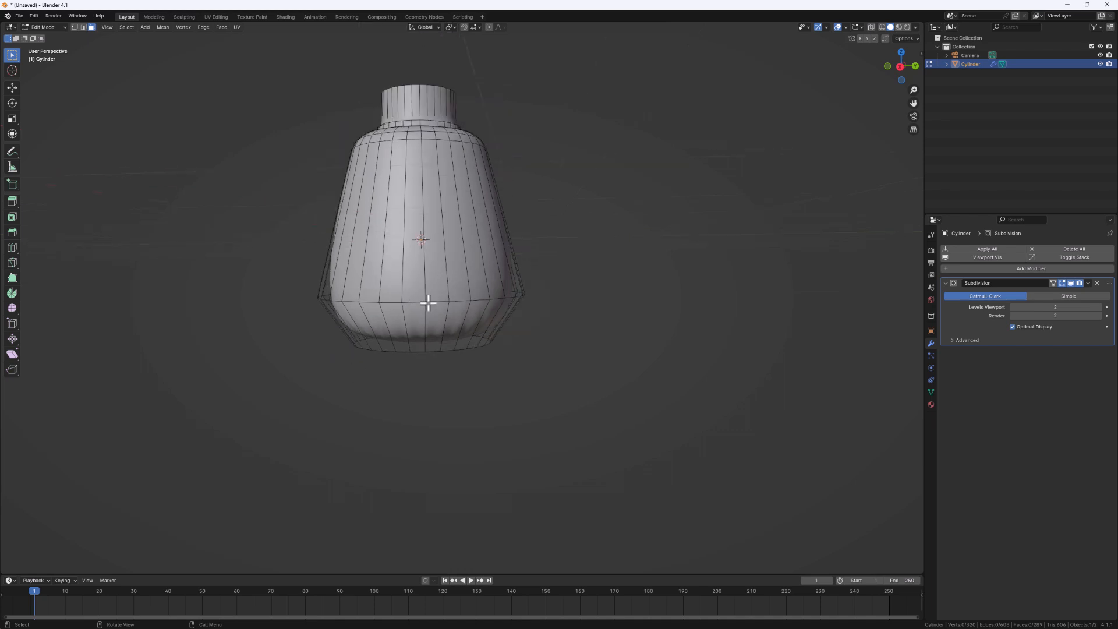
key(2)
alt+click(400, 325)
key(g)
key(g)
click(410, 306)
- Add several evenly spaced horizontal loop cuts across the tall main section of the body
key(ctrl+r)
scroll(399, 272, up, 6)
click(401, 269)
right_click(408, 311)
- Add one loop cut around the lower body section, slid close to the base edge at a factor of about 0.78
scroll(414, 347, up, 2)
key(ctrl+r)
click(422, 345)
click(429, 370)
middle_drag(429, 369, 440, 342)
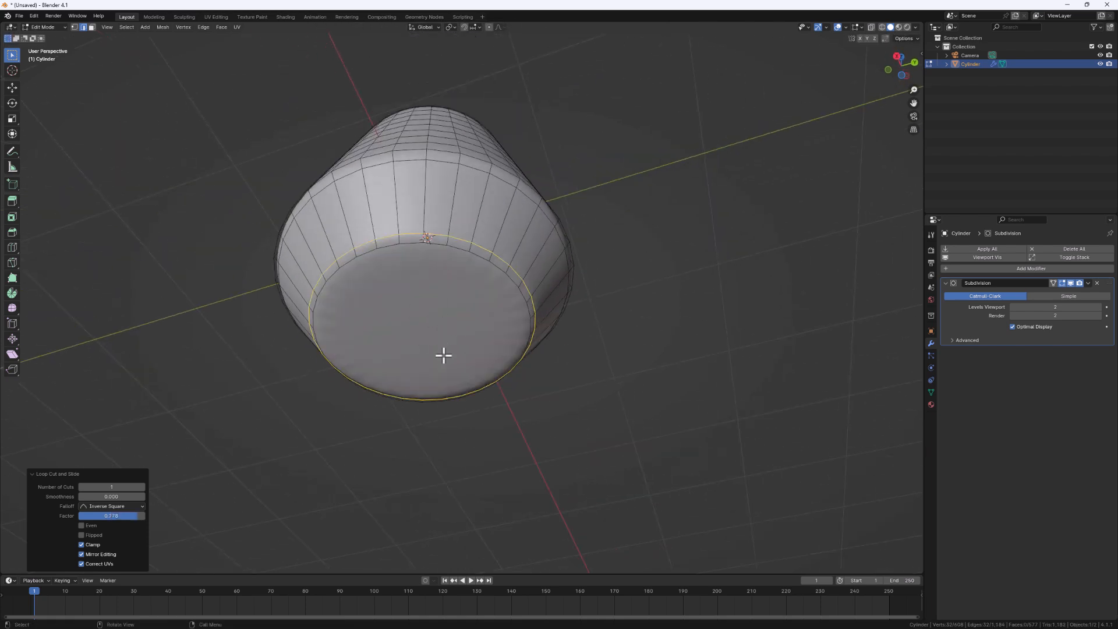
- Select the bottle's bottom face in face selection mode and inset it about 0.172 m
key(3)
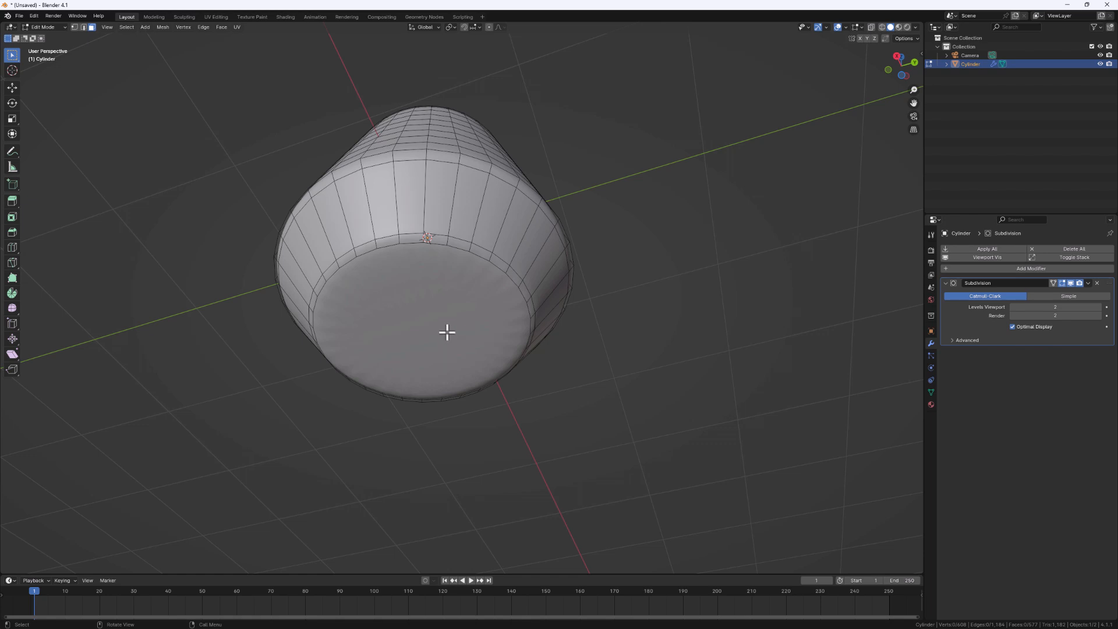
click(447, 337)
key(i)
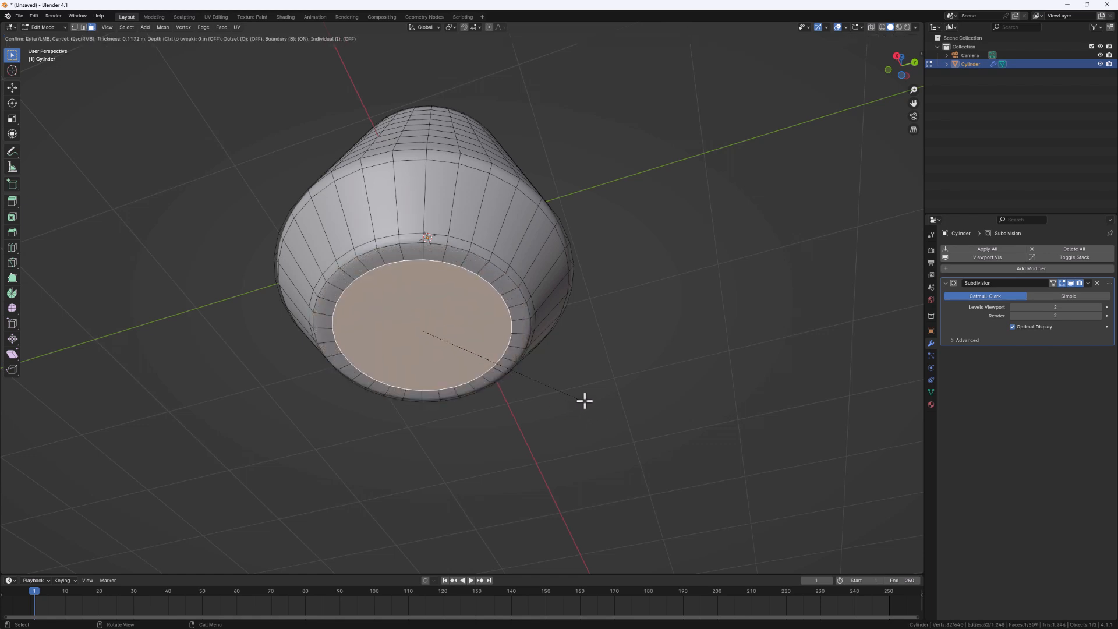
click(576, 388)
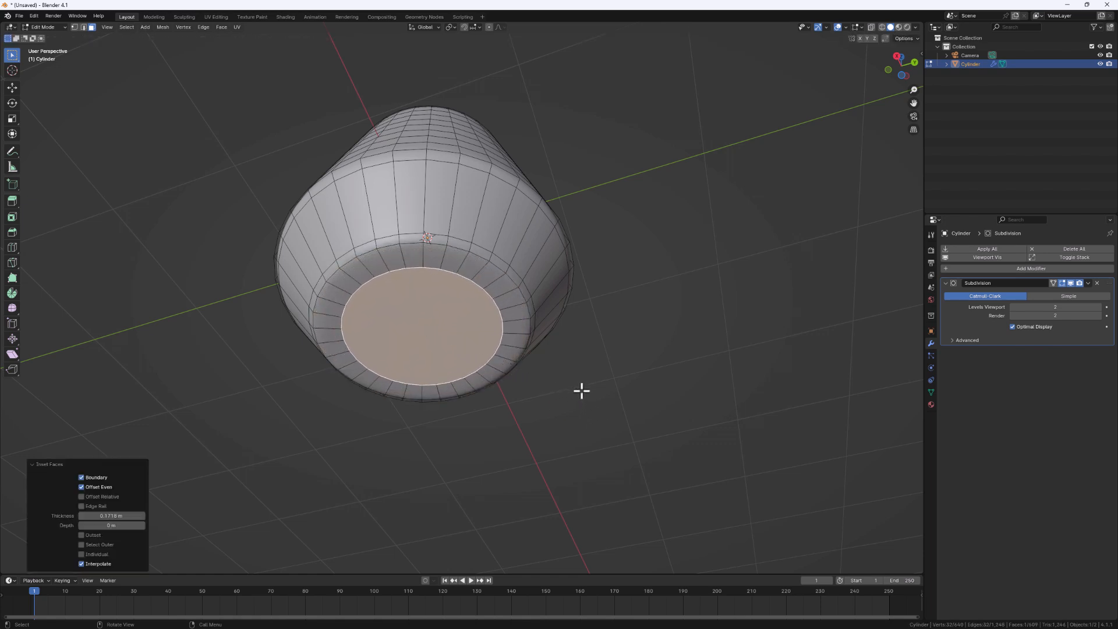
- Inset the bottom face again by about 0.25 m and raise the inner face about 0.051 m along global Z
key(i)
click(452, 420)
key(g)
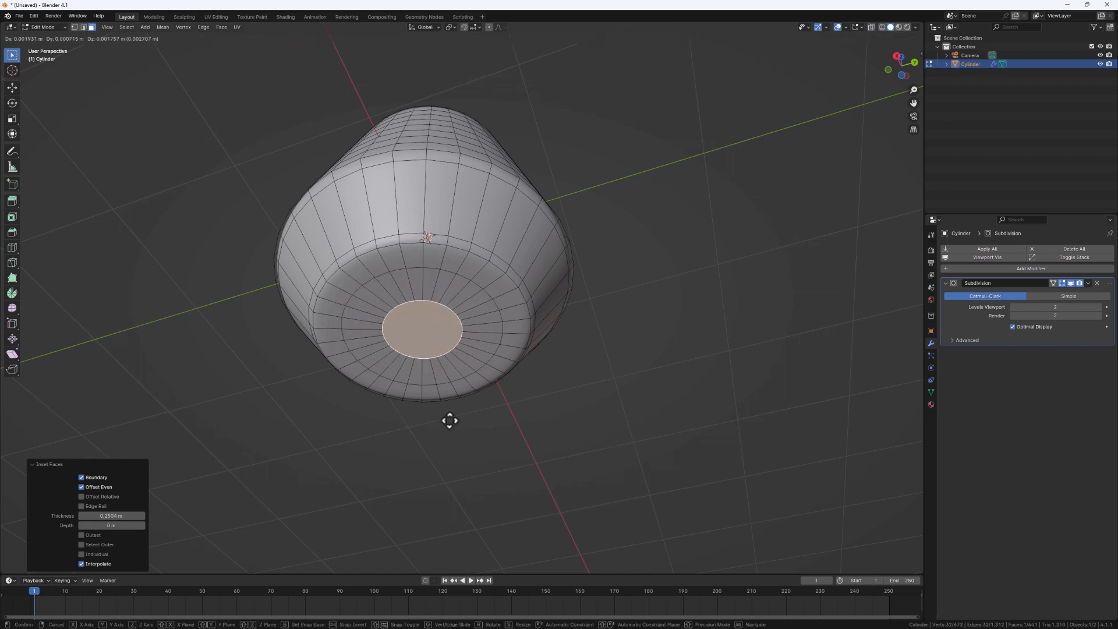
key(z)
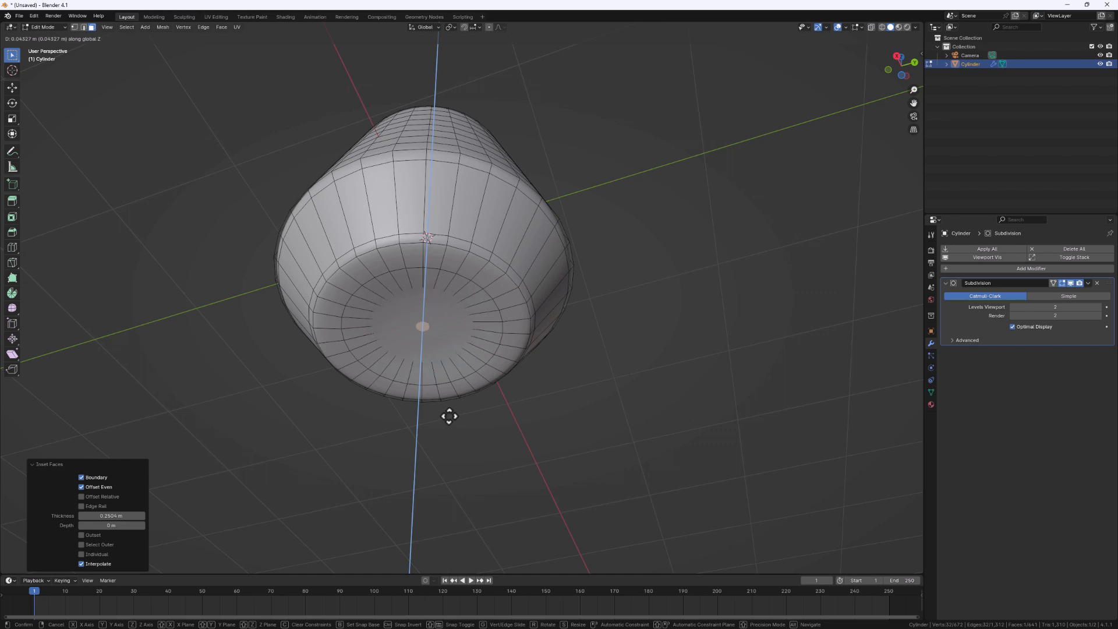
click(450, 415)
- Inset the recessed bottom face about 0.115 m and nudge the inner face slightly
key(i)
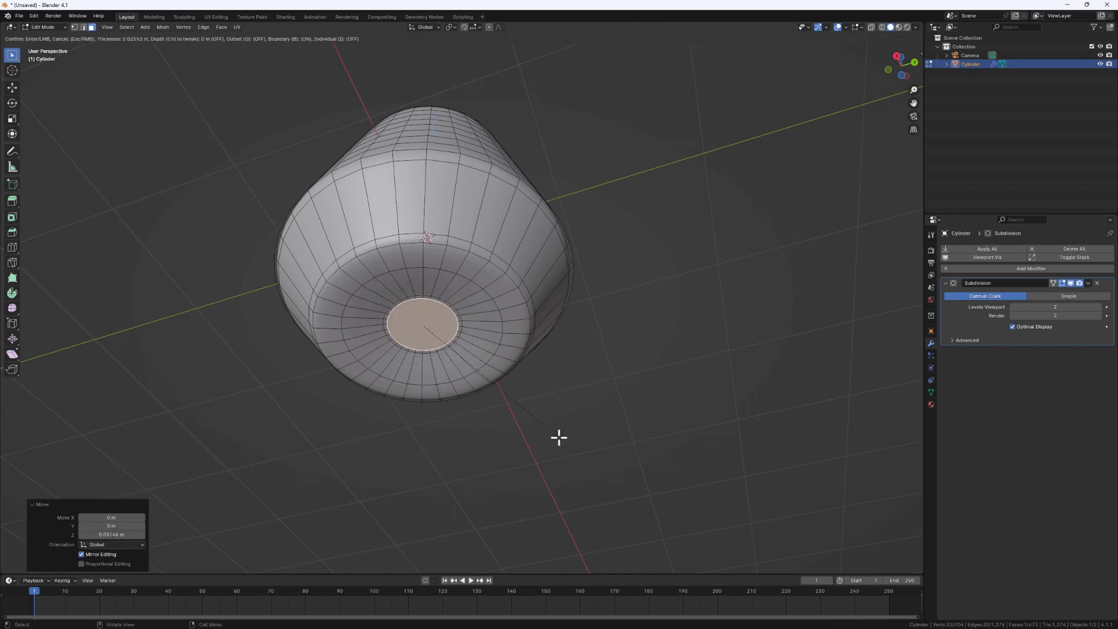
click(545, 426)
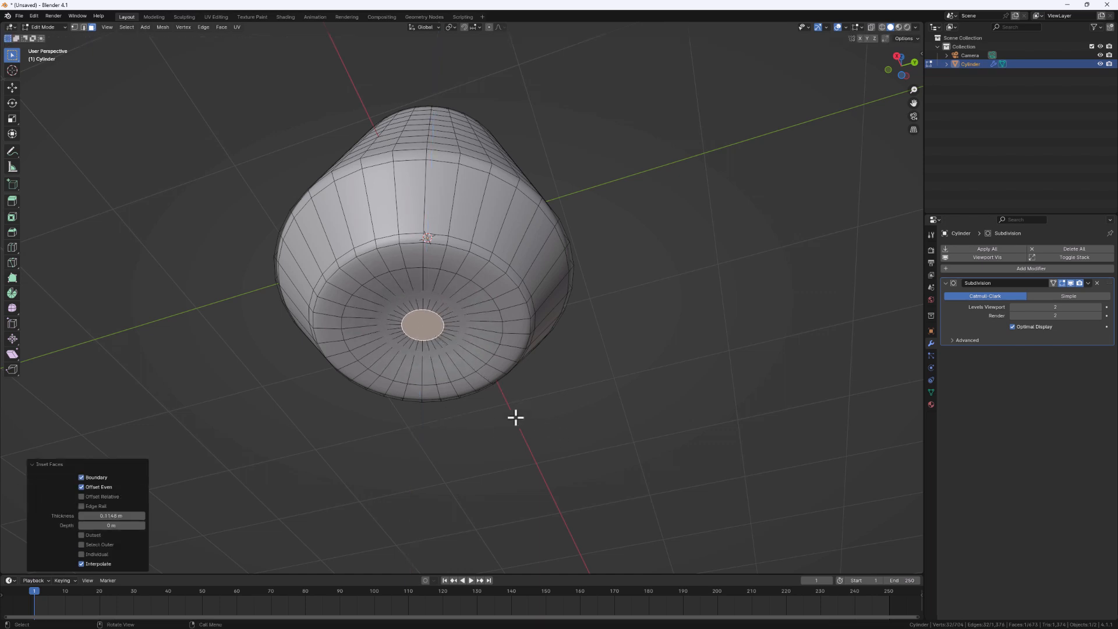
key(g)
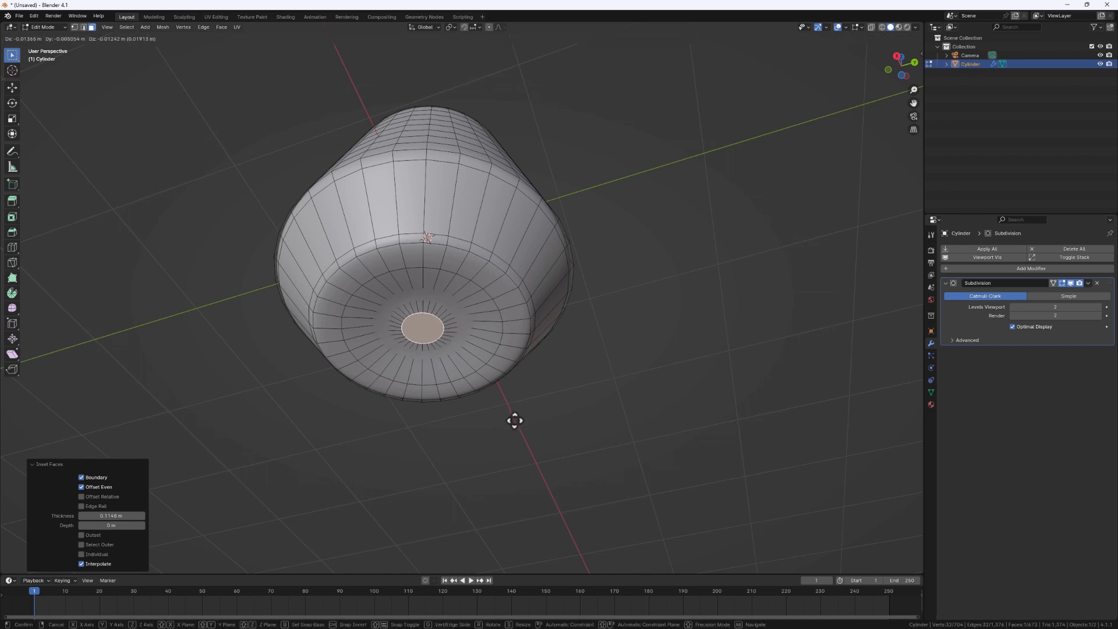
click(514, 420)
- Add a loop cut around the collar's side, slid toward its upper edge at a factor of about -0.39
key(Tab)
middle_drag(480, 394, 459, 262)
scroll(457, 260, up, 2)
key(Tab)
scroll(449, 279, up, 3)
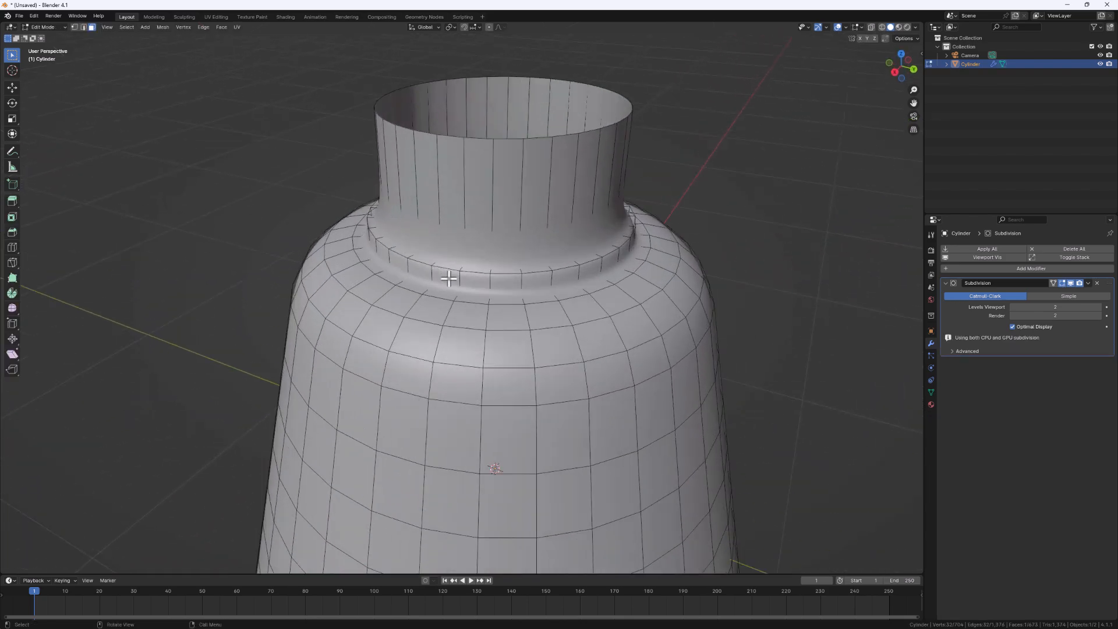
scroll(449, 279, up, 2)
key(ctrl+r)
click(405, 265)
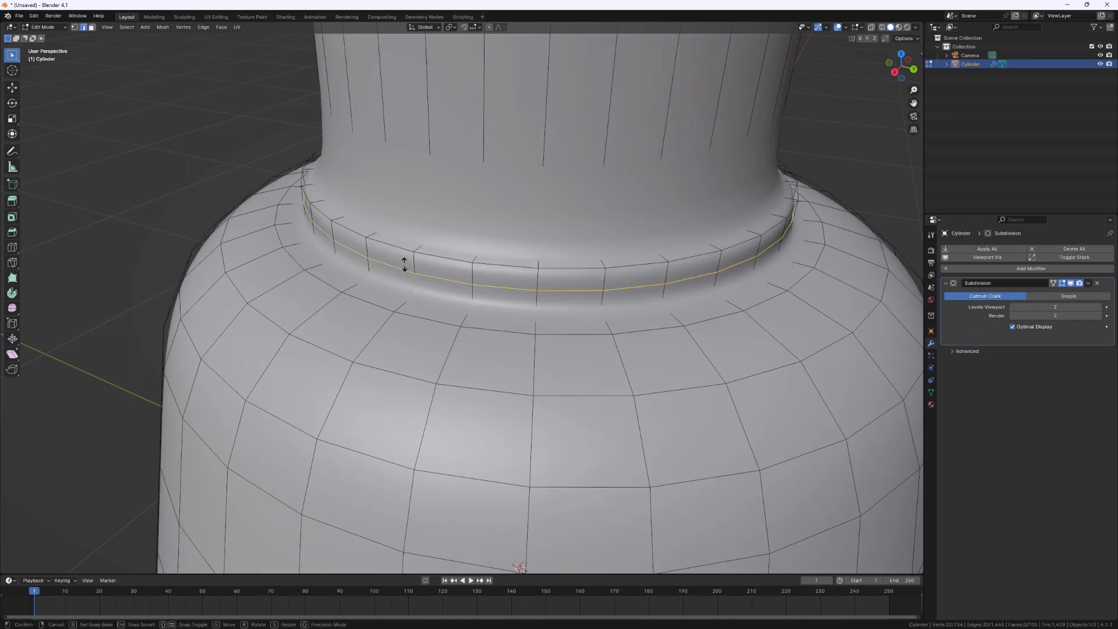
click(407, 250)
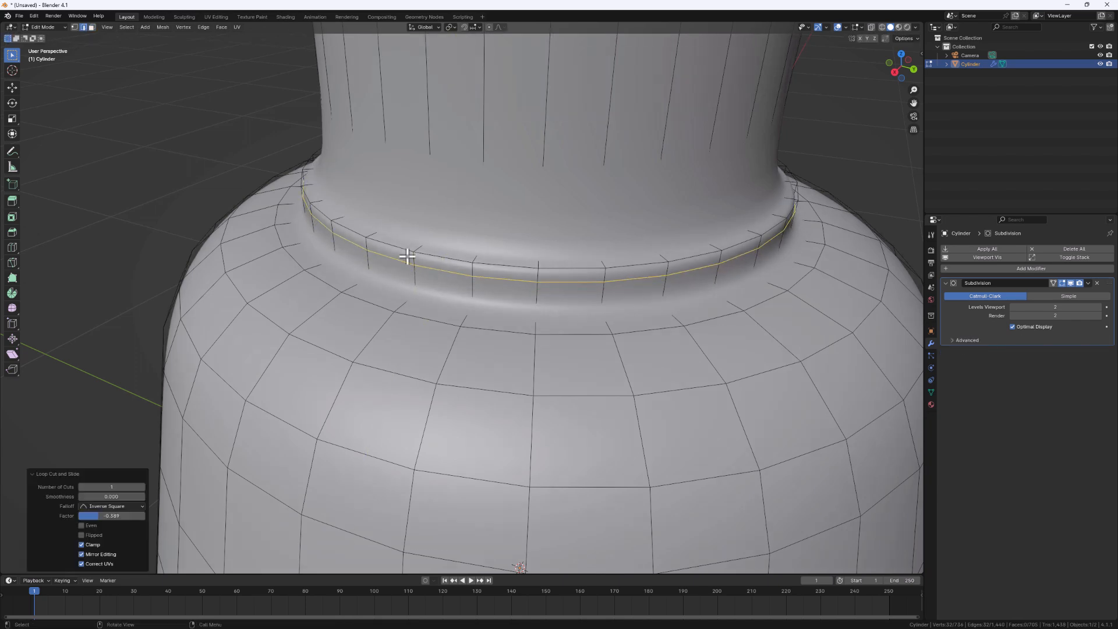
- Add a loop cut near the base of the neck at a factor of about 0.82 and a centred one around the collar
click(434, 187)
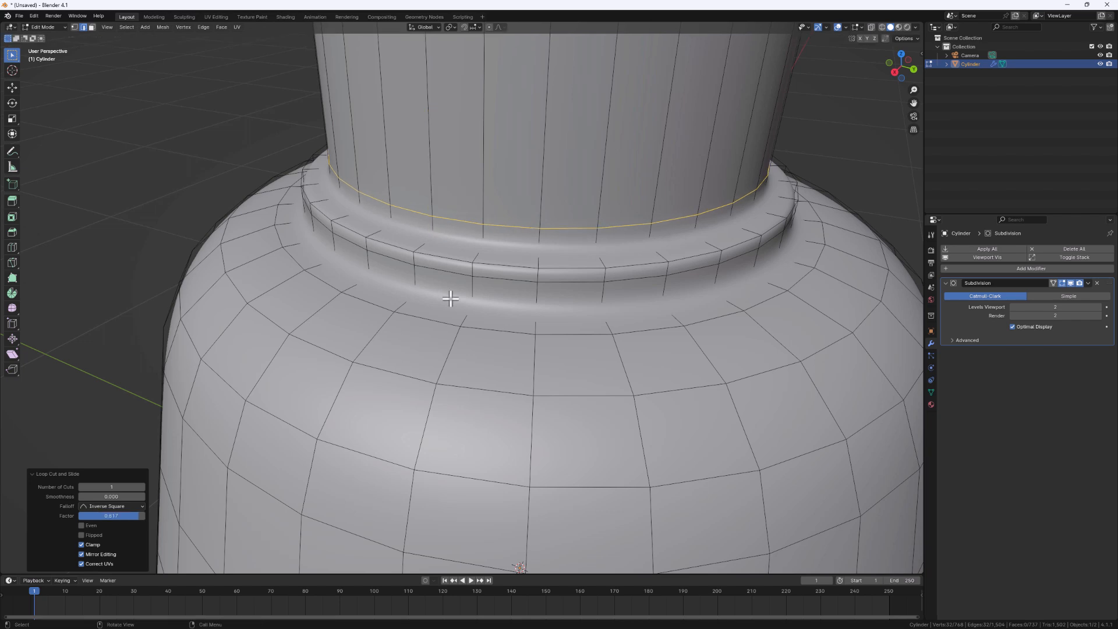
click(450, 299)
scroll(449, 288, down, 1)
key(ctrl+r)
click(388, 245)
right_click(388, 245)
key(Tab)
scroll(512, 291, down, 3)
middle_drag(511, 295, 506, 270)
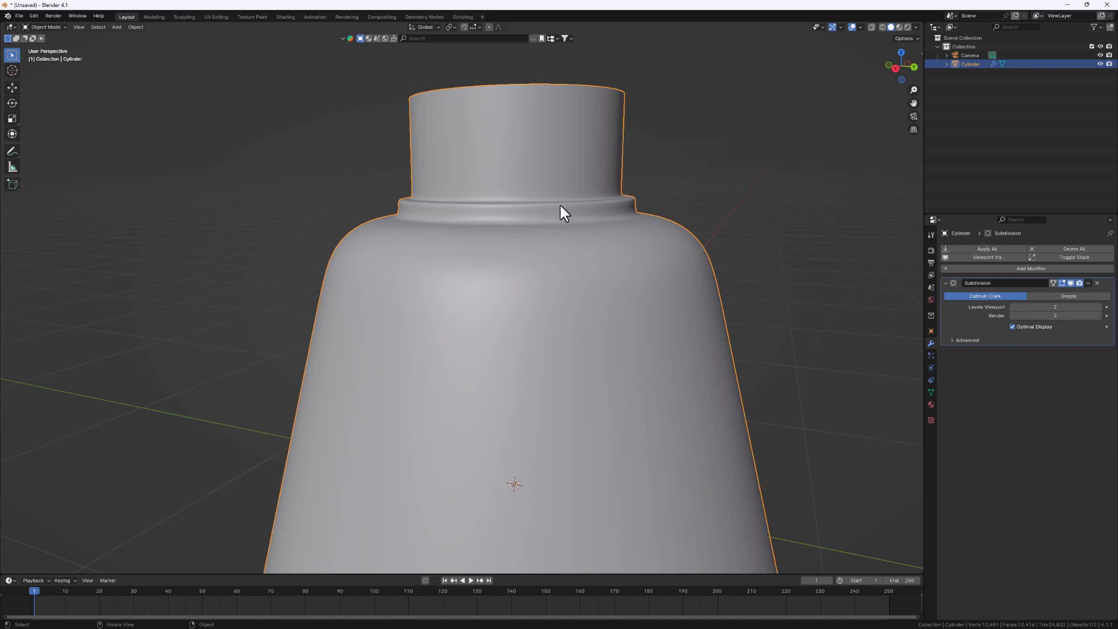
- Select the edge loop around the collar's outer rim in edit mode and duplicate it in place
scroll(516, 219, down, 3)
middle_drag(530, 241, 387, 273)
key(Tab)
scroll(408, 257, up, 2)
alt+click(385, 275)
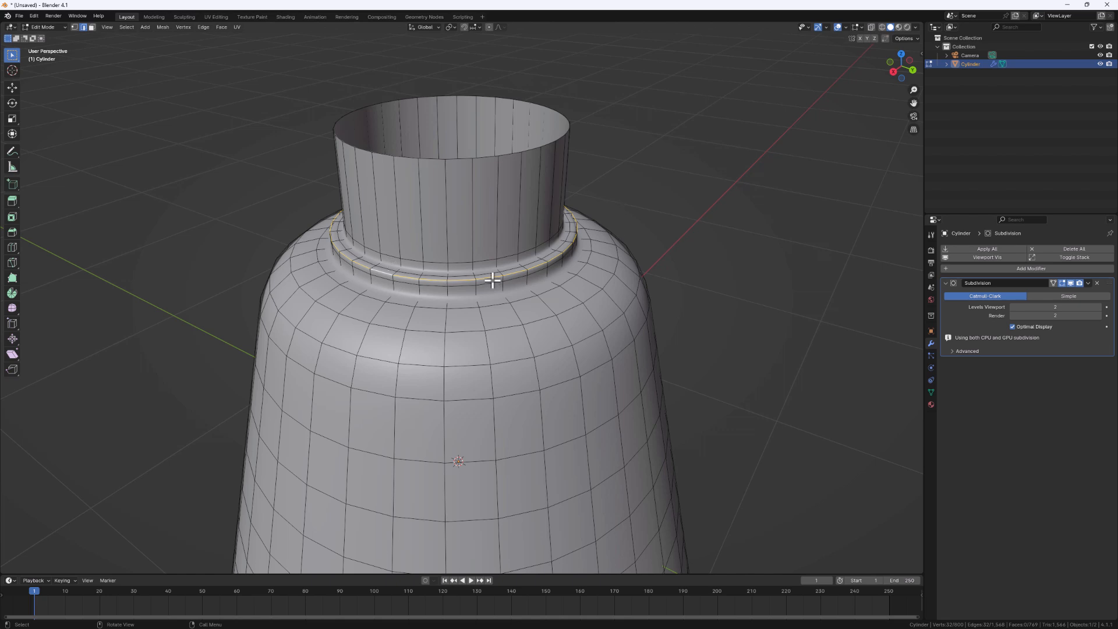
key(shift+d)
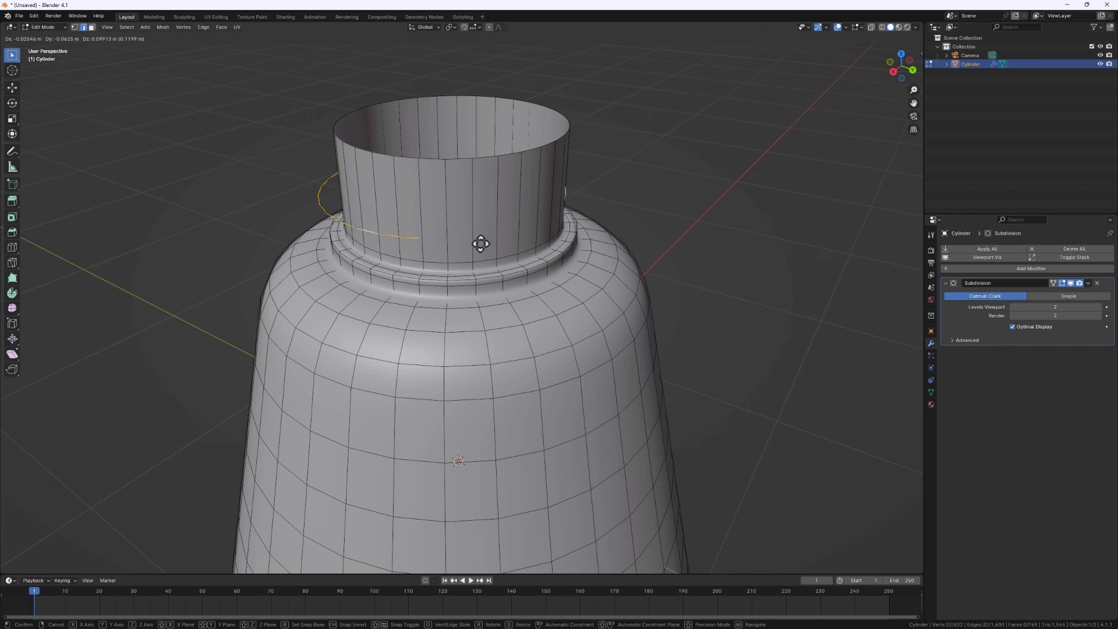
right_click(480, 243)
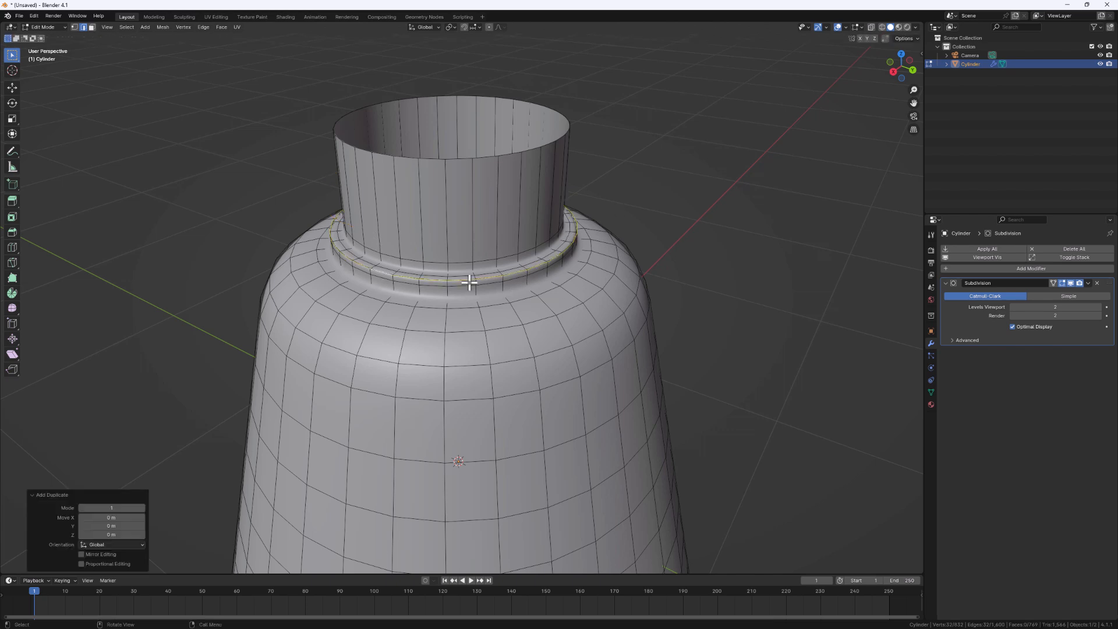
- Separate the duplicated collar loop into its own object by selection and reselect the bottle in object mode
key(p)
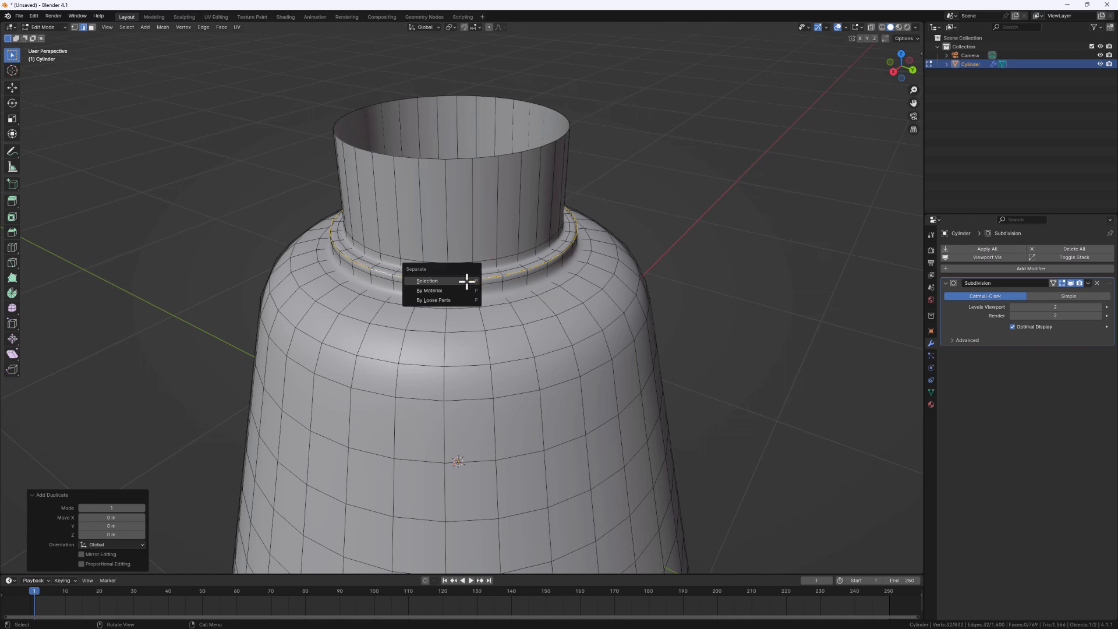
click(458, 281)
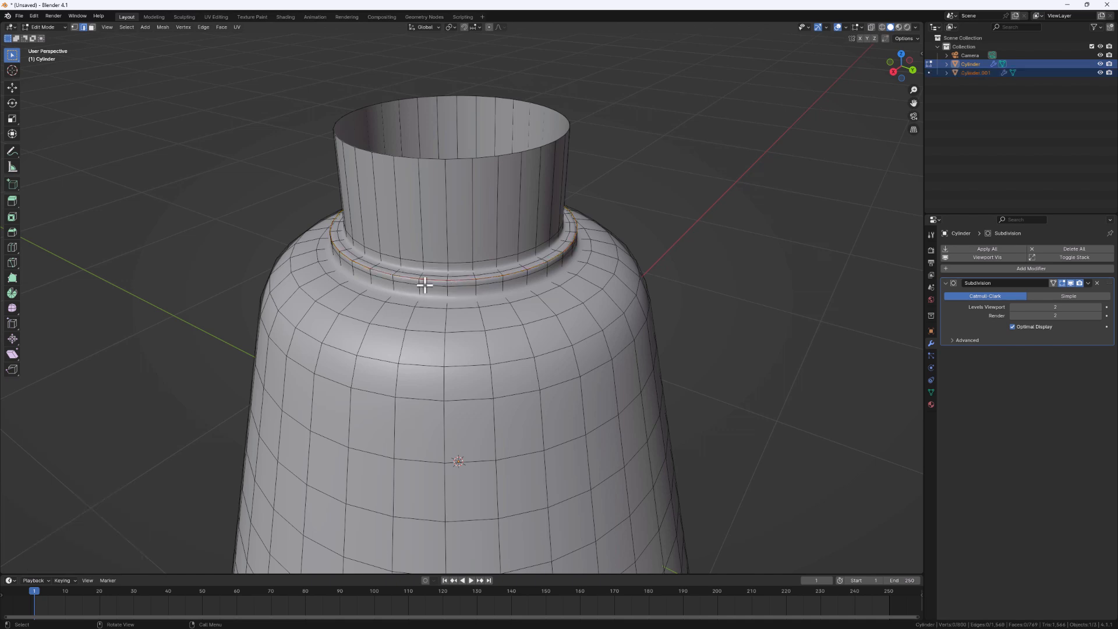
key(Tab)
click(487, 328)
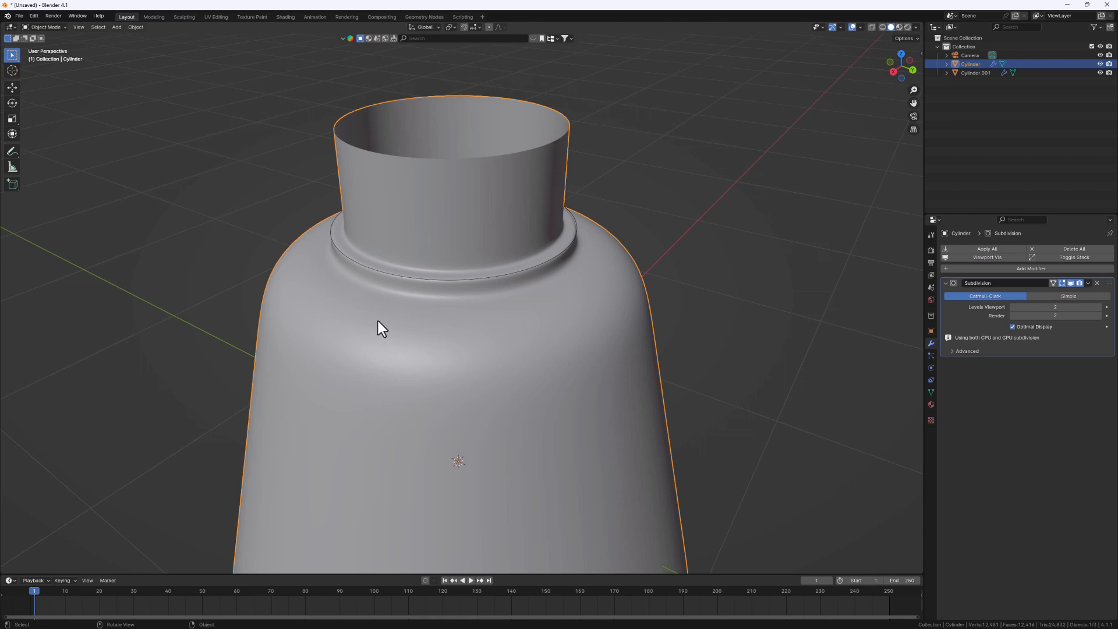
click(369, 270)
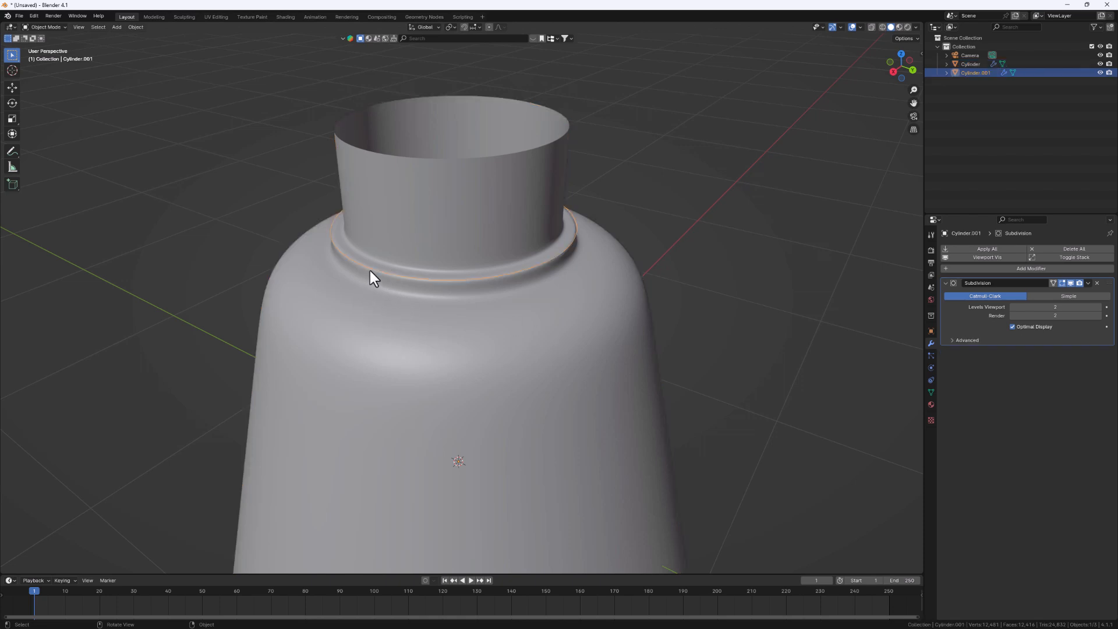
click(459, 328)
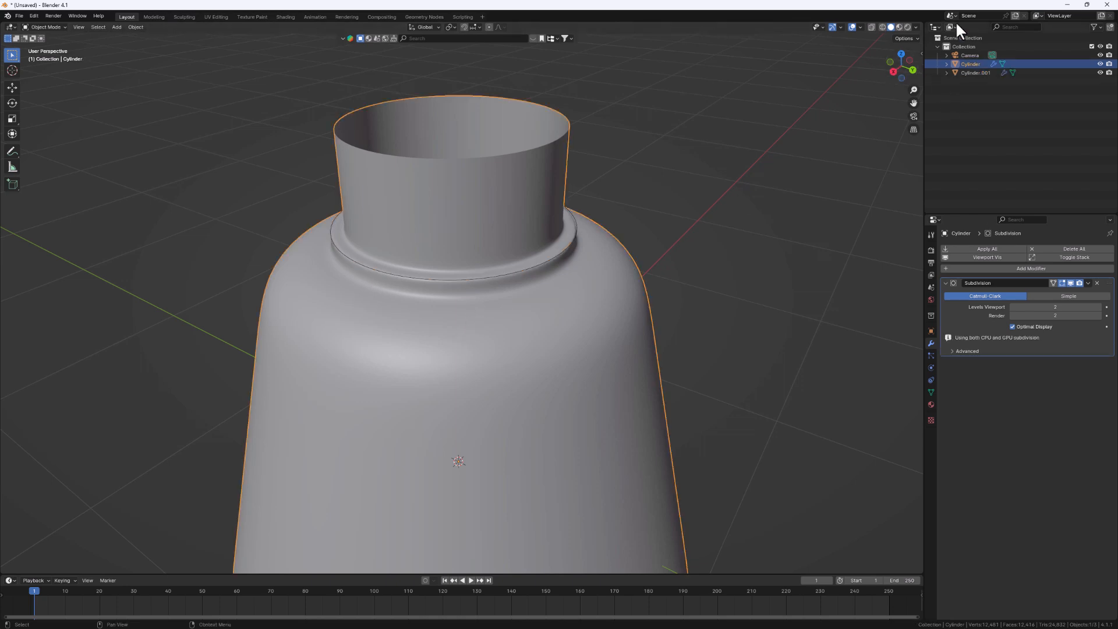
- Rename the bottle object to body and the separated collar loop object to cap
double_click(971, 64)
text(bod)
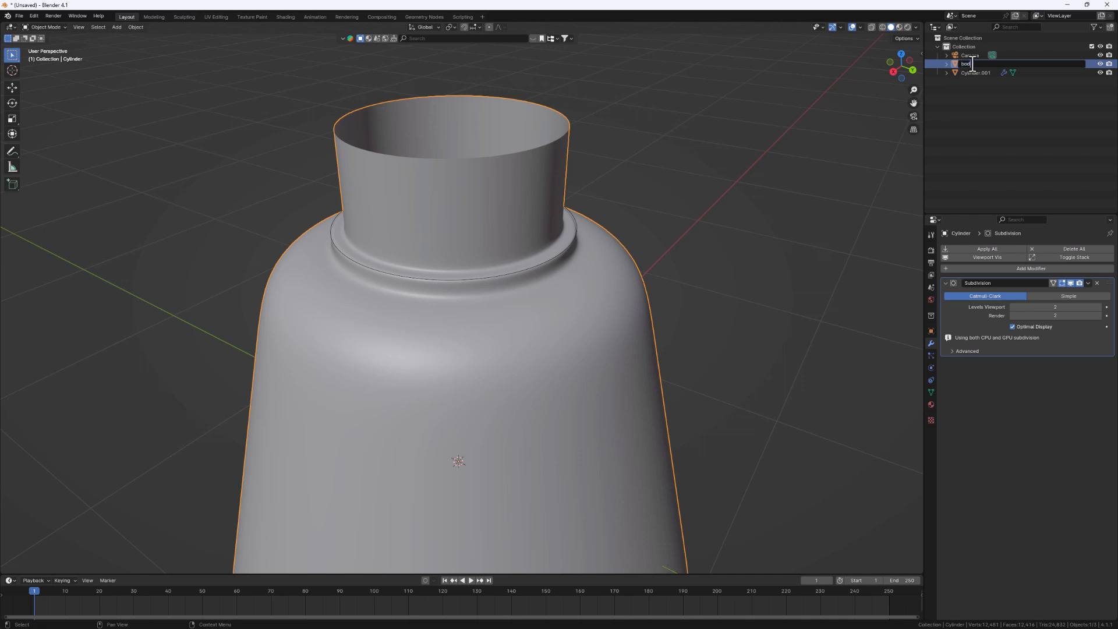
text(y)
key(Return)
click(976, 72)
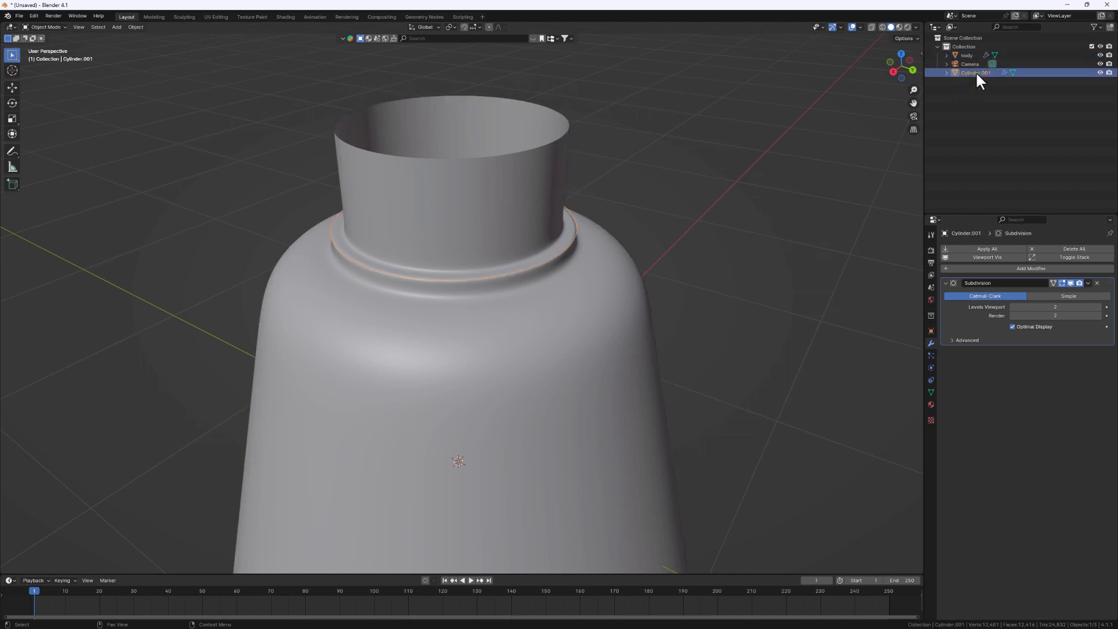
double_click(980, 72)
text(cap)
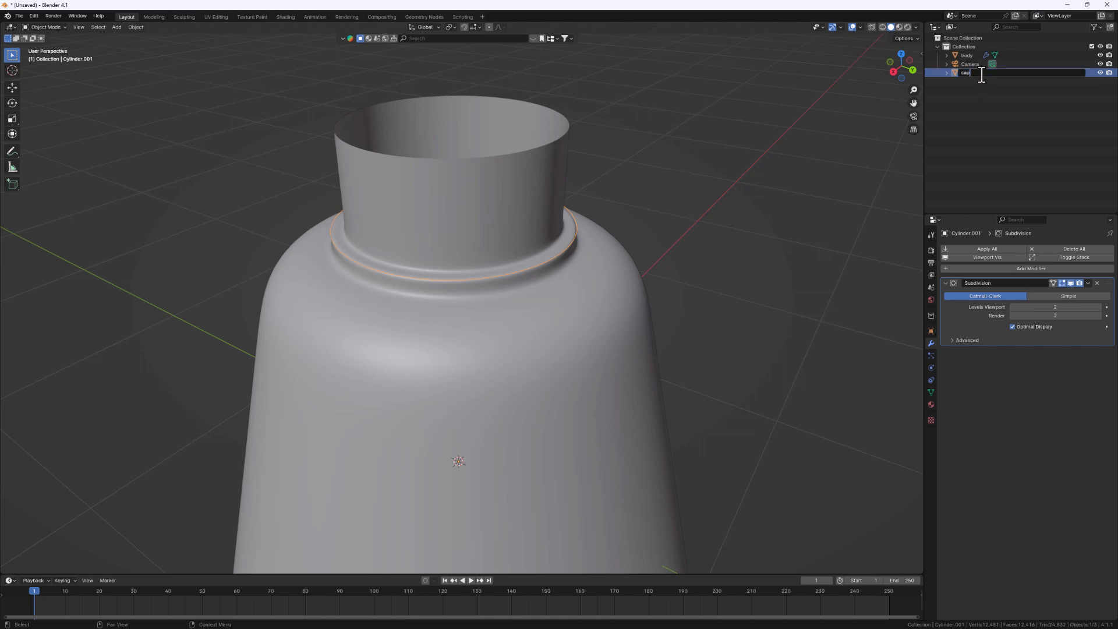
key(Return)
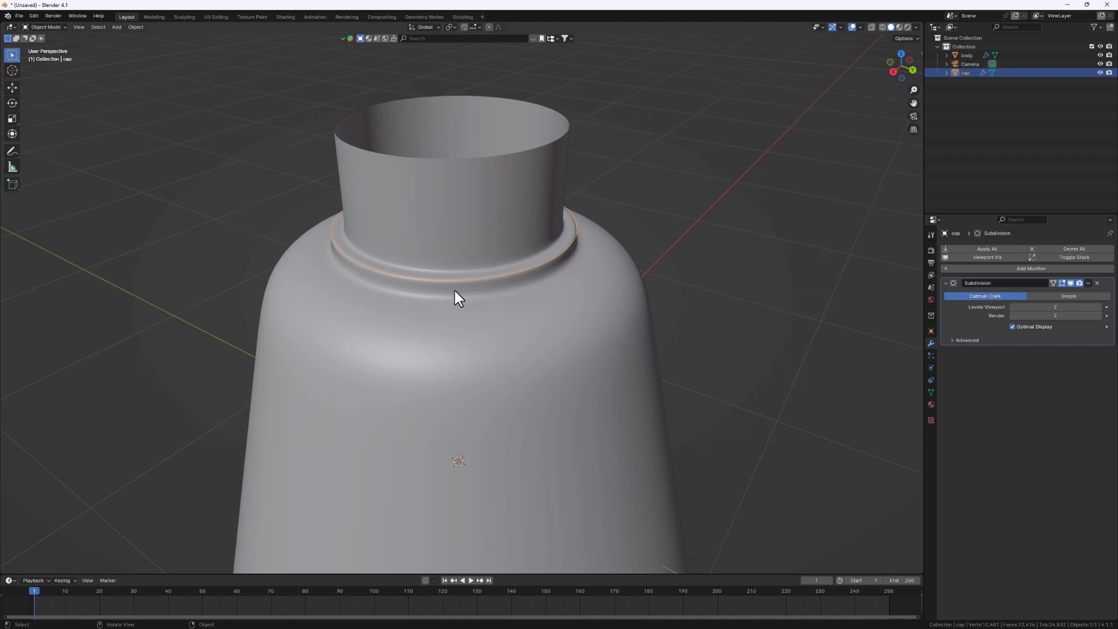
- Select the cap's whole edge loop in edit mode and extrude it upward along Z by about 0.335 m around the bottle neck
key(Tab)
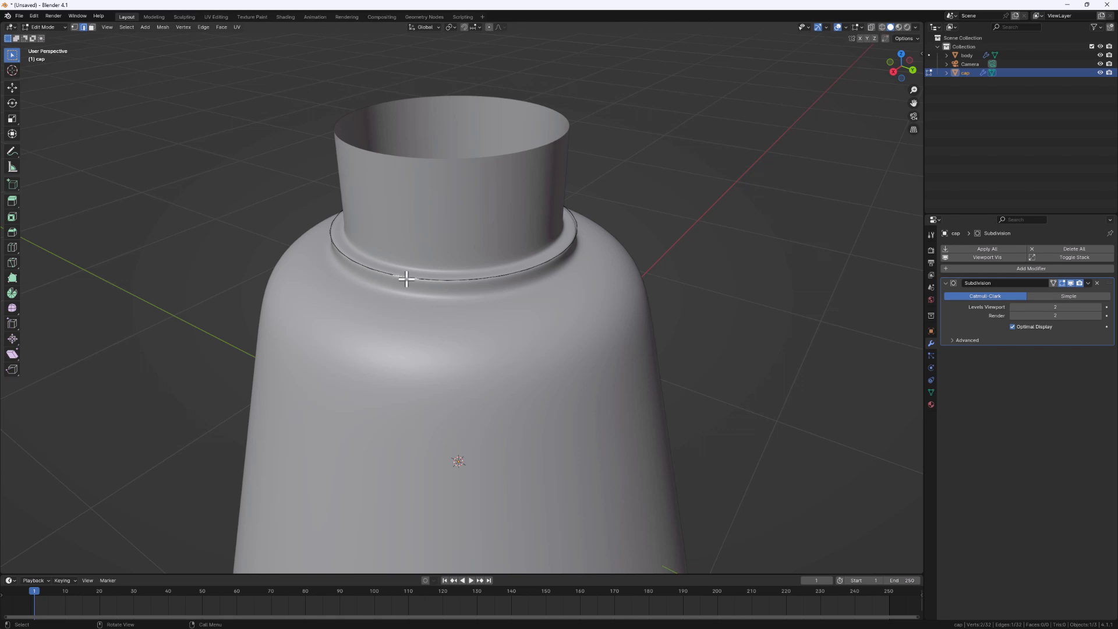
alt+click(406, 279)
scroll(422, 280, down, 3)
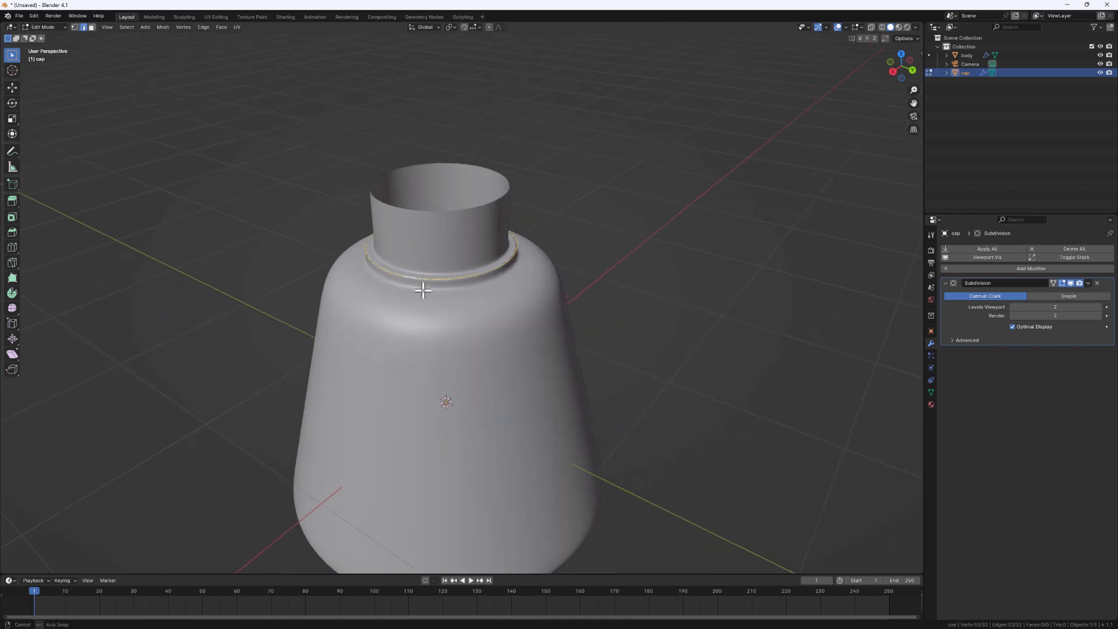
middle_drag(427, 289, 387, 234)
scroll(387, 235, up, 4)
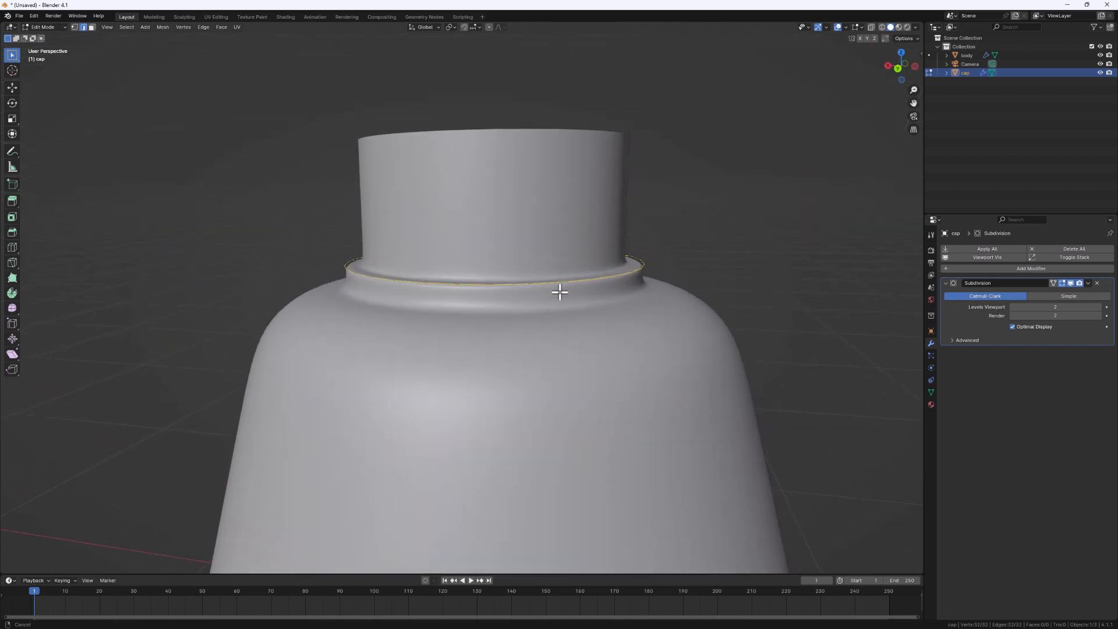
shift+middle_drag(559, 281, 549, 351)
key(e)
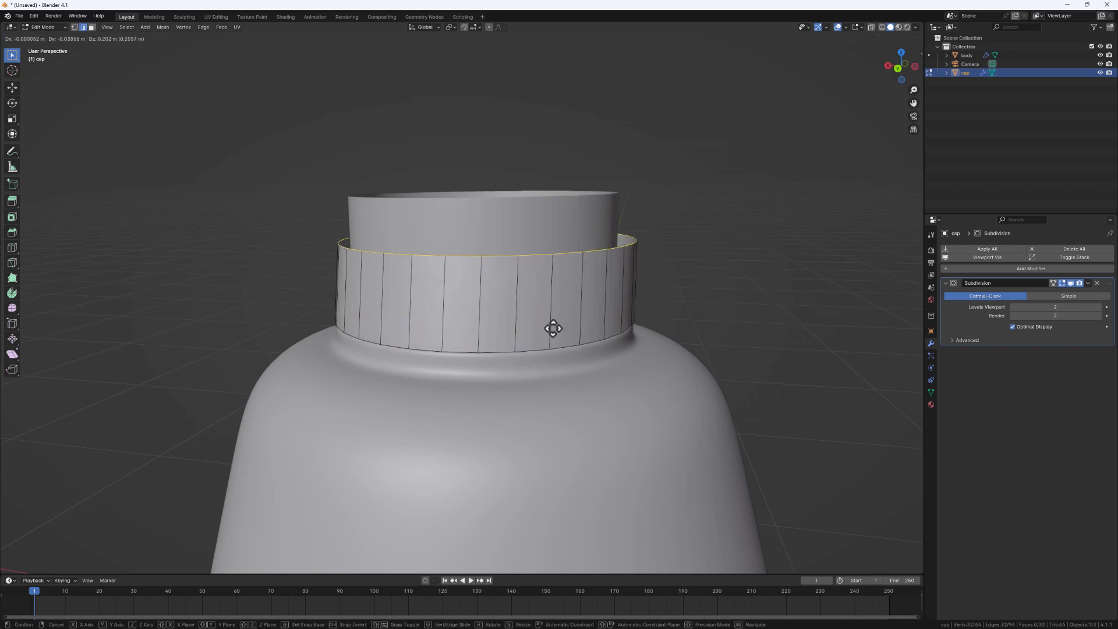
key(z)
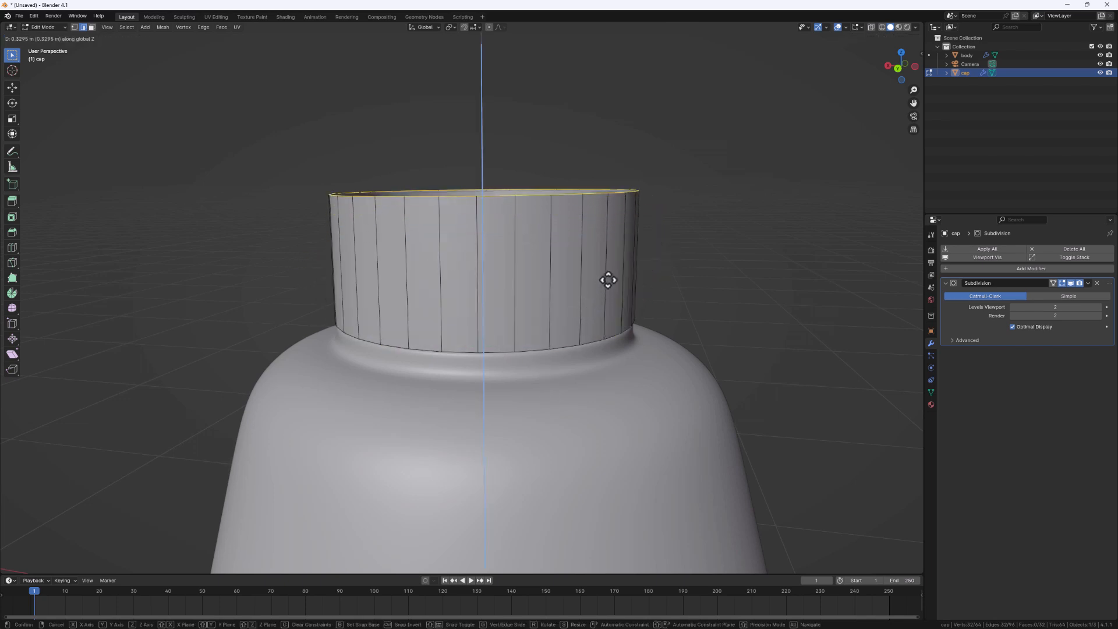
click(614, 278)
- Extrude the cap's top edge loop in place and scale it inward to about 0.87 to form a ledge
mouse_move(553, 252)
middle_down()
mouse_move(544, 295)
mouse_move(553, 255)
middle_up()
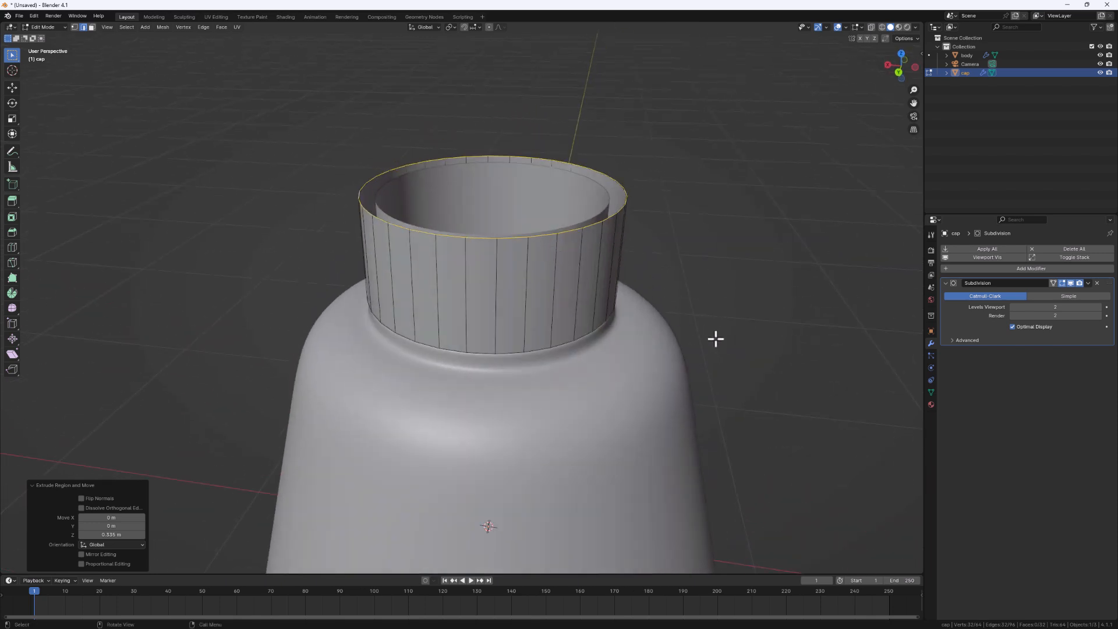
key(e)
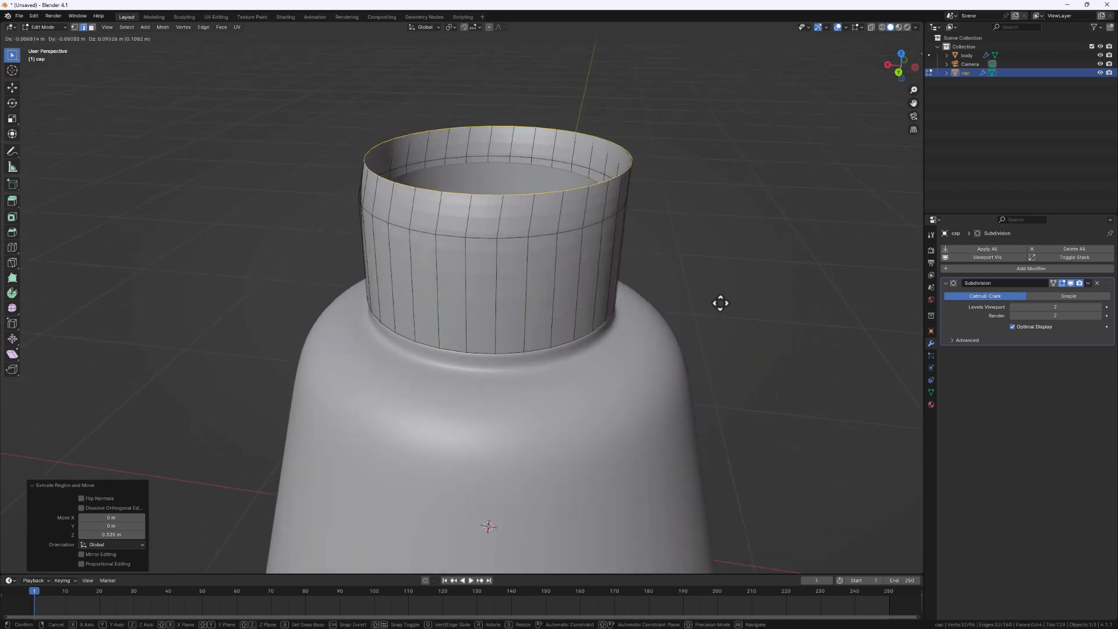
right_click(720, 303)
key(s)
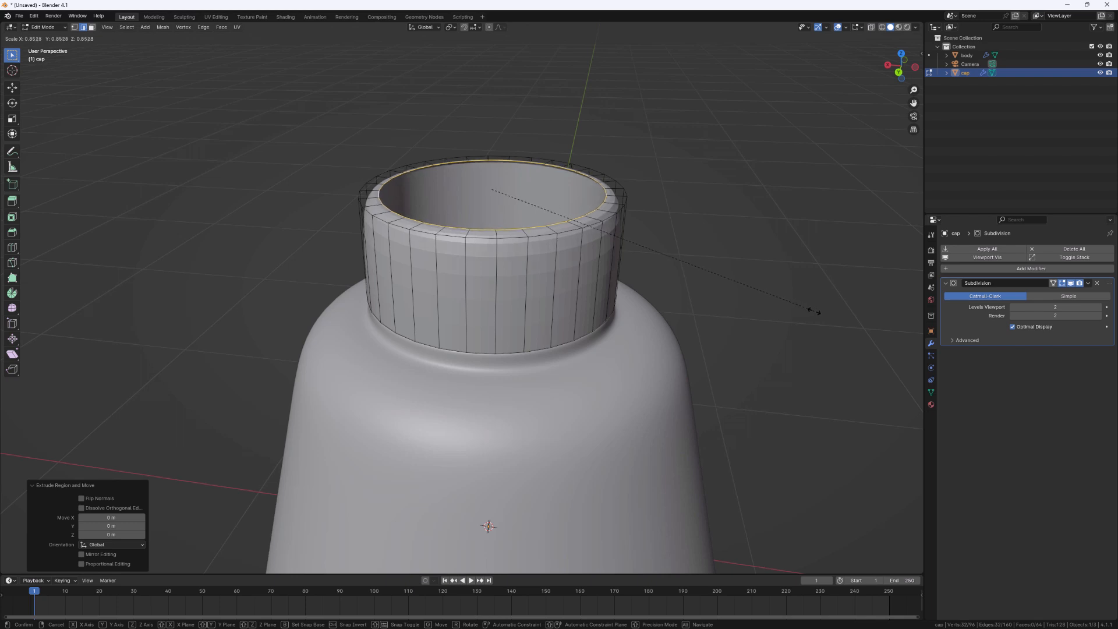
click(816, 312)
- Extrude the ledge's inner edge loop upward along Z by about 0.048 m to raise a lip
scroll(646, 261, down, 1)
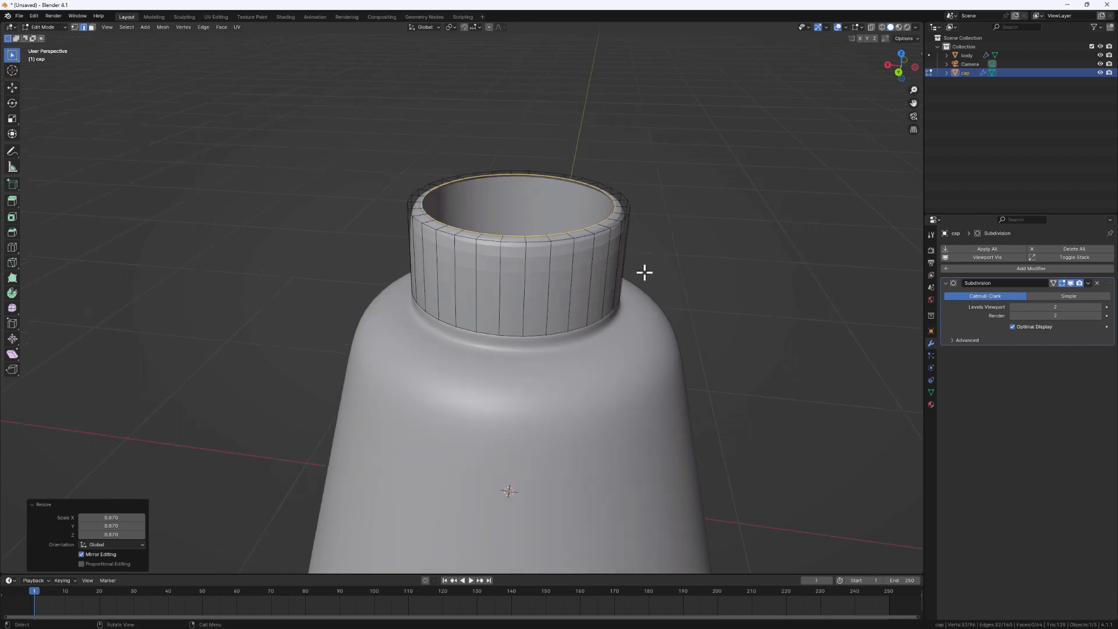
key(e)
key(z)
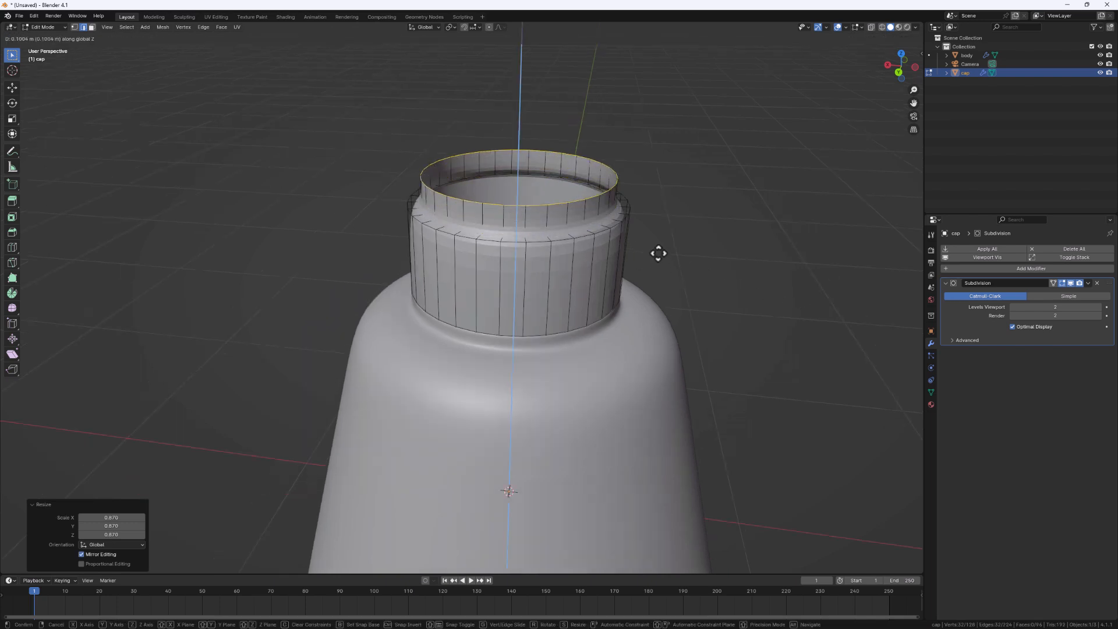
click(661, 267)
- Extrude the lip's top edge loop in place and scale it inward to about 0.83 to form a flat rim
middle_drag(592, 294, 512, 171)
scroll(512, 171, up, 3)
key(g)
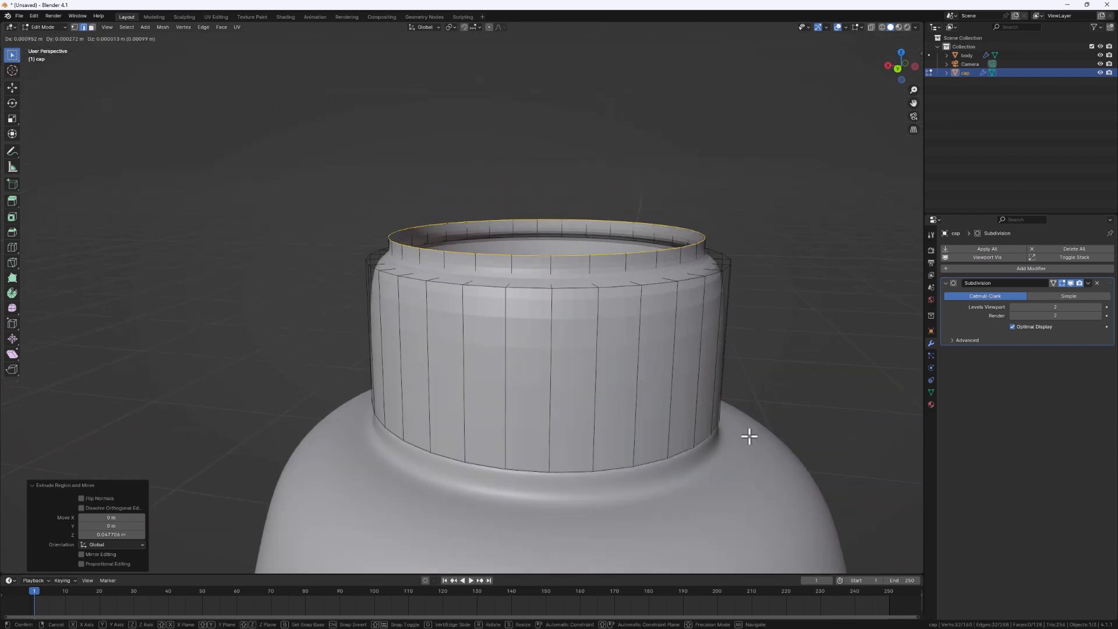
key(Escape)
key(s)
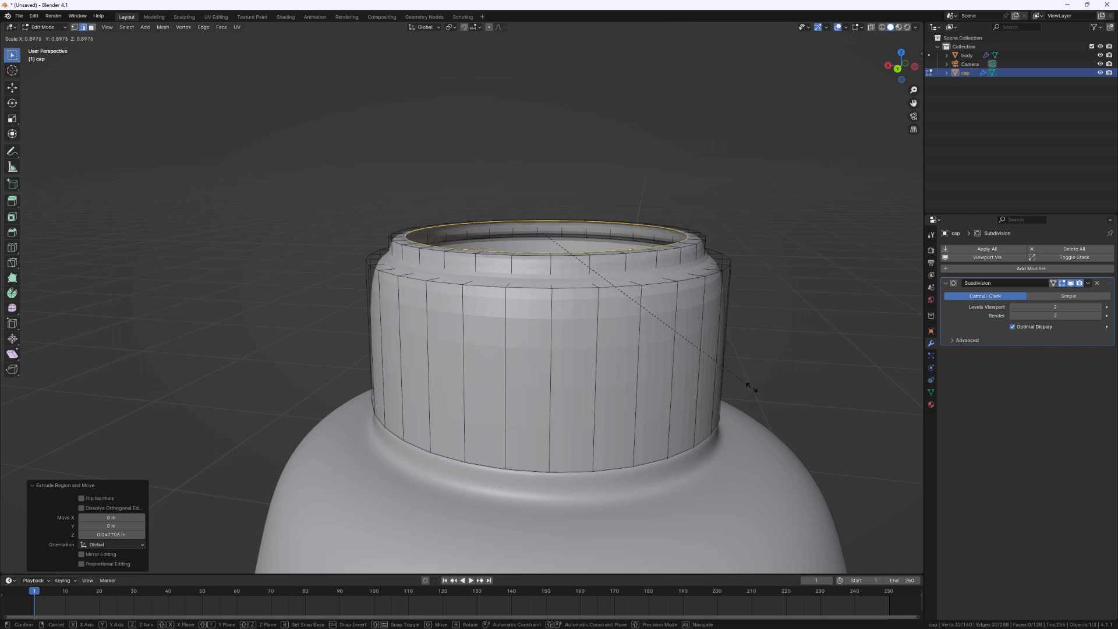
click(731, 381)
- Extrude the rim's inner edge loop down along Z by about 0.04 m into the opening
key(e)
key(z)
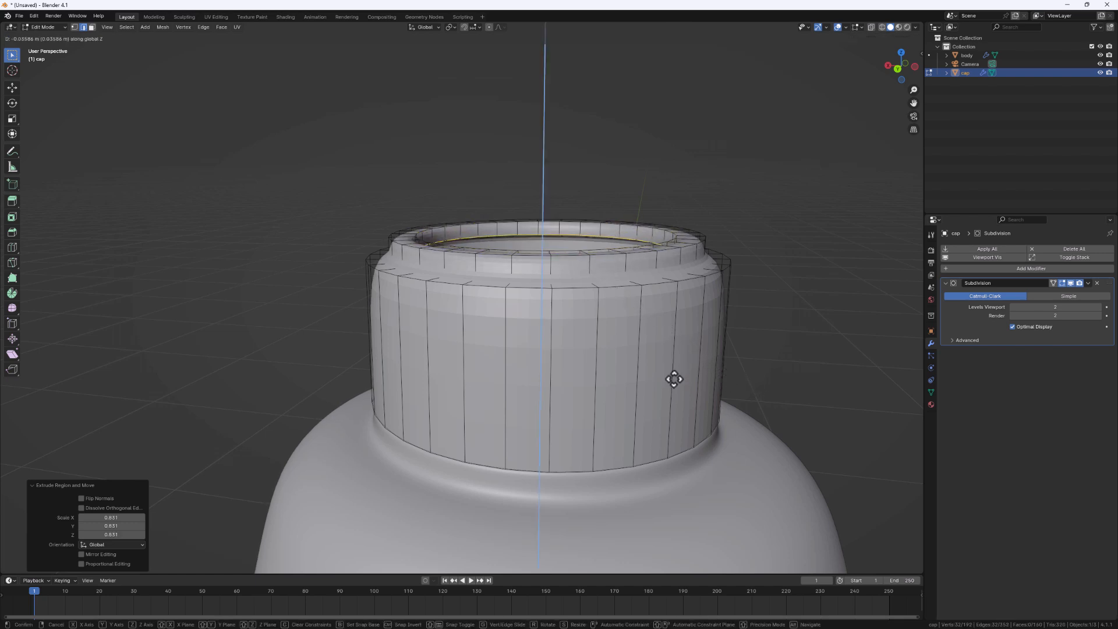
click(671, 380)
middle_drag(592, 344, 552, 354)
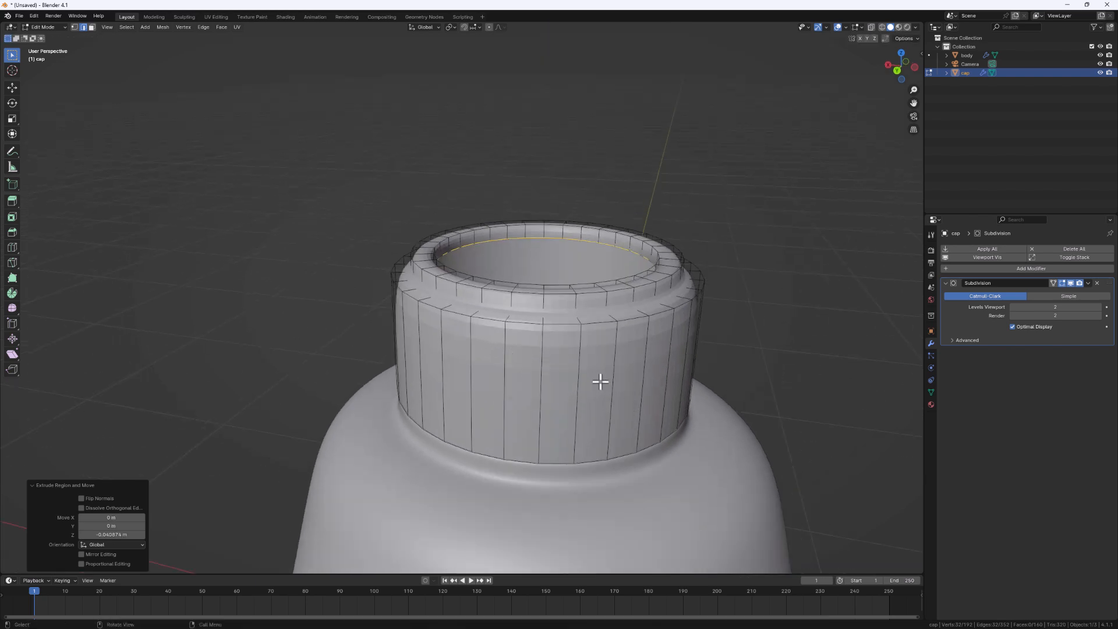
- Add a loop cut around the cap's outer side, slid close to its upper edge at a factor of about -0.85
middle_drag(600, 382, 524, 367)
key(ctrl+r)
click(524, 366)
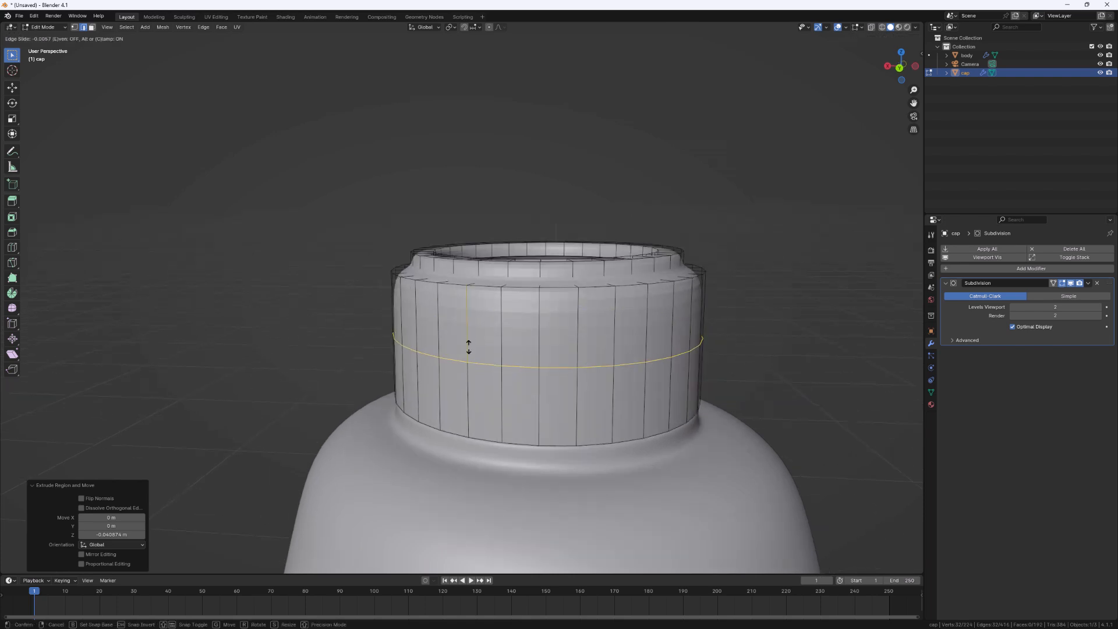
click(495, 282)
mouse_move(507, 286)
middle_down()
mouse_move(534, 303)
mouse_move(502, 311)
mouse_move(513, 288)
middle_up()
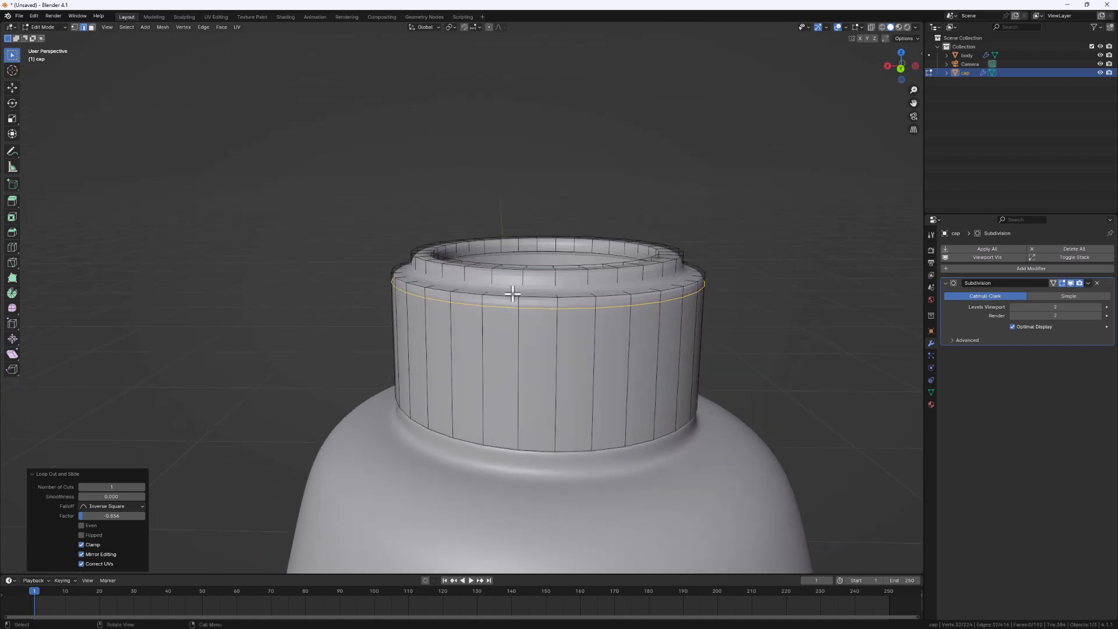
key(ctrl+r)
click(513, 288)
right_click(513, 285)
key(ctrl+z)
- Add a loop cut around the lip's side, slid toward its upper edge, and a centred one around the rim
key(ctrl+r)
click(518, 280)
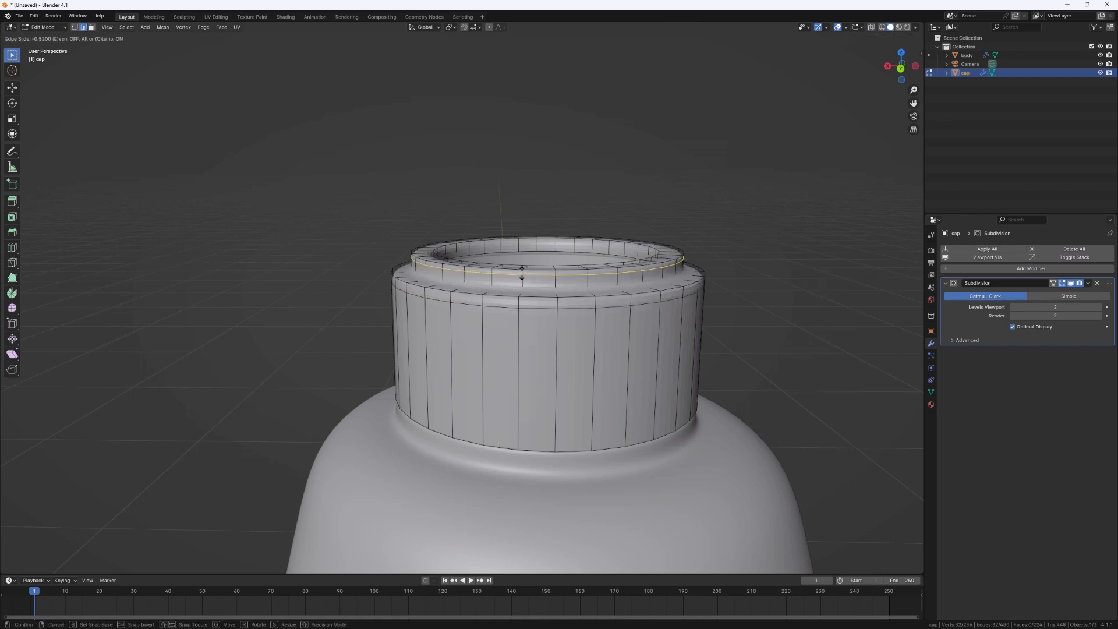
click(516, 268)
middle_drag(516, 268, 498, 300)
key(ctrl+r)
click(439, 270)
right_click(439, 271)
- Return to object mode and apply Shade Smooth to the cap
key(Tab)
middle_drag(432, 312, 586, 335)
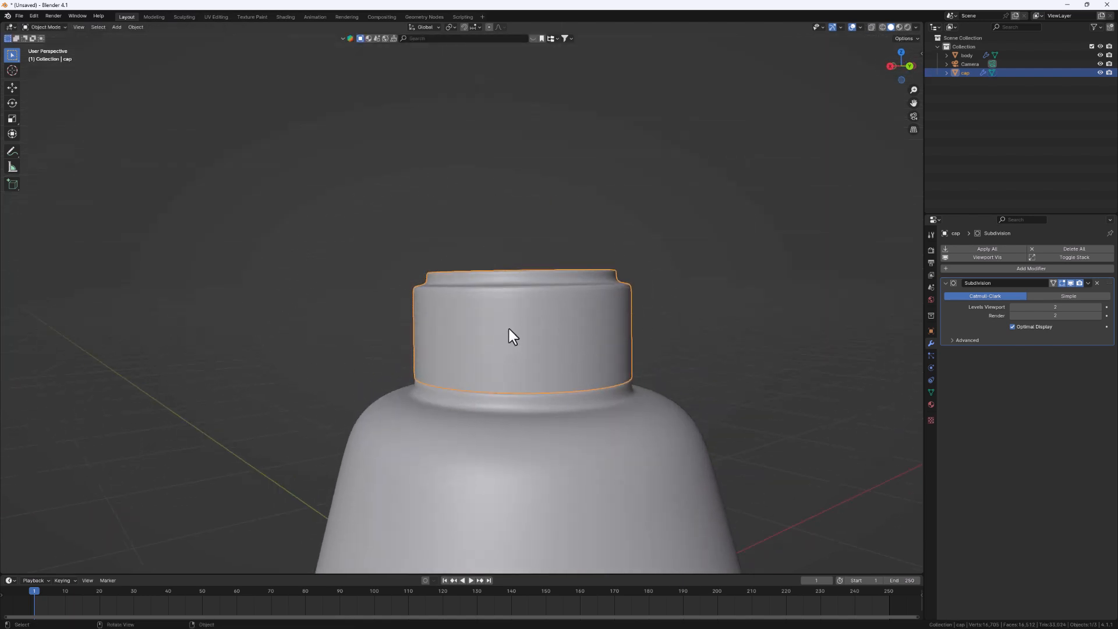
right_click(533, 313)
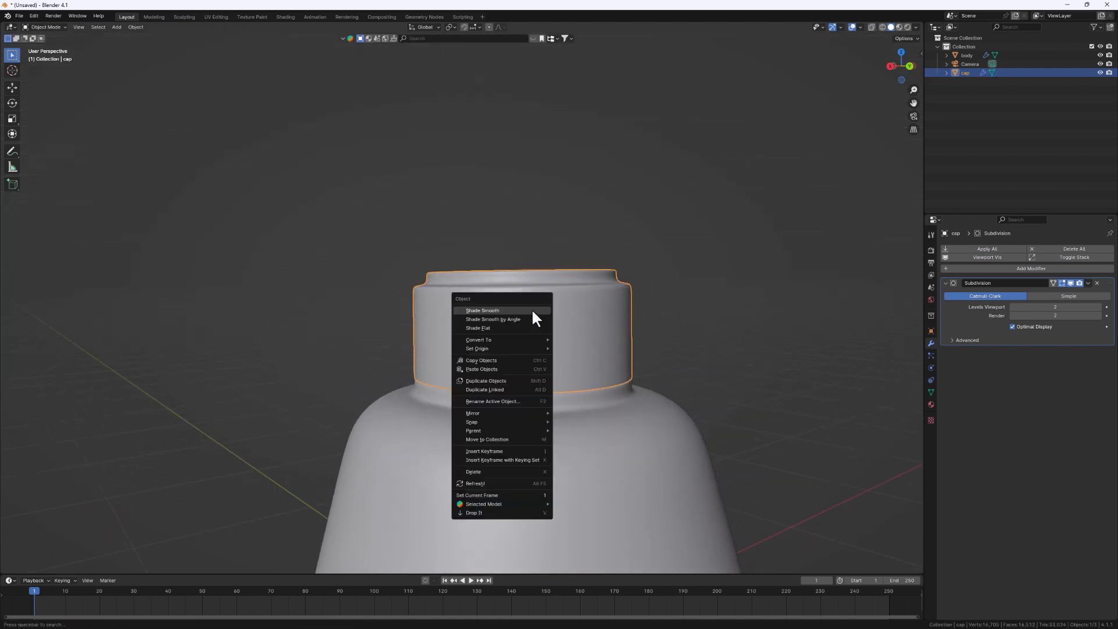
click(491, 311)
middle_drag(501, 313, 488, 341)
scroll(488, 341, down, 1)
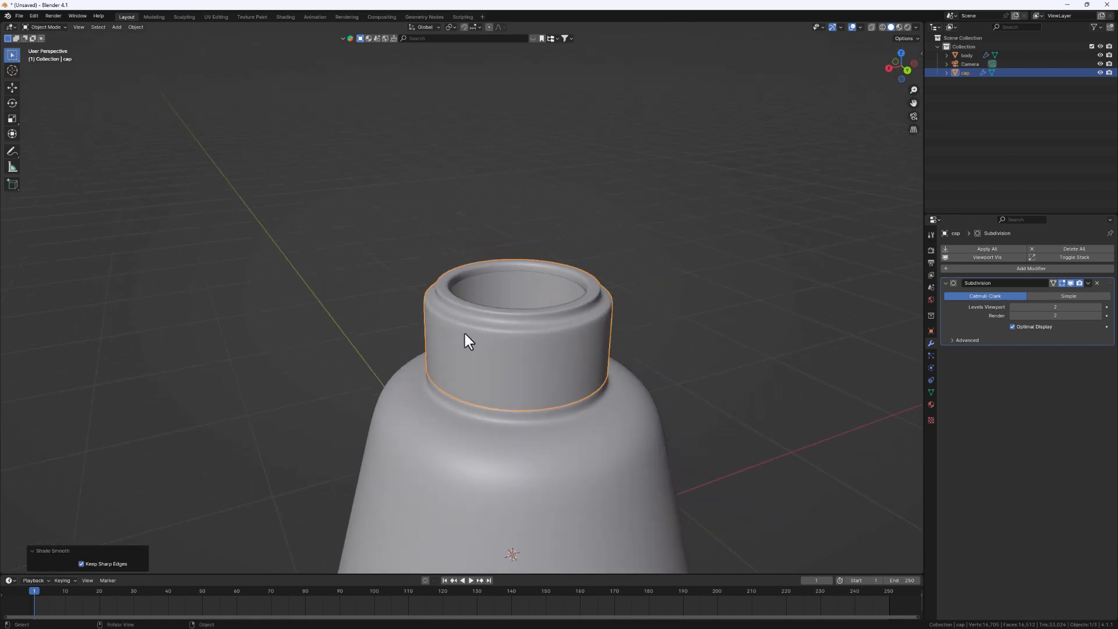
- Examine the smoothed cap and how it sits on the bottle body from several angles
scroll(575, 351, down, 4)
middle_drag(564, 411, 572, 364)
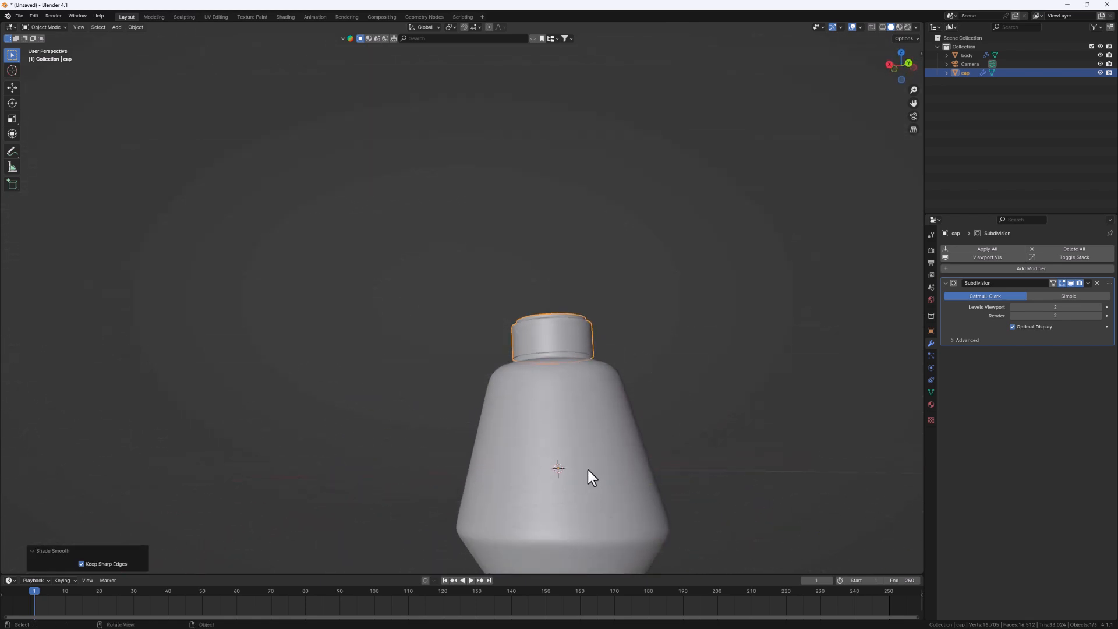
click(588, 468)
click(562, 335)
middle_drag(576, 446, 567, 461)
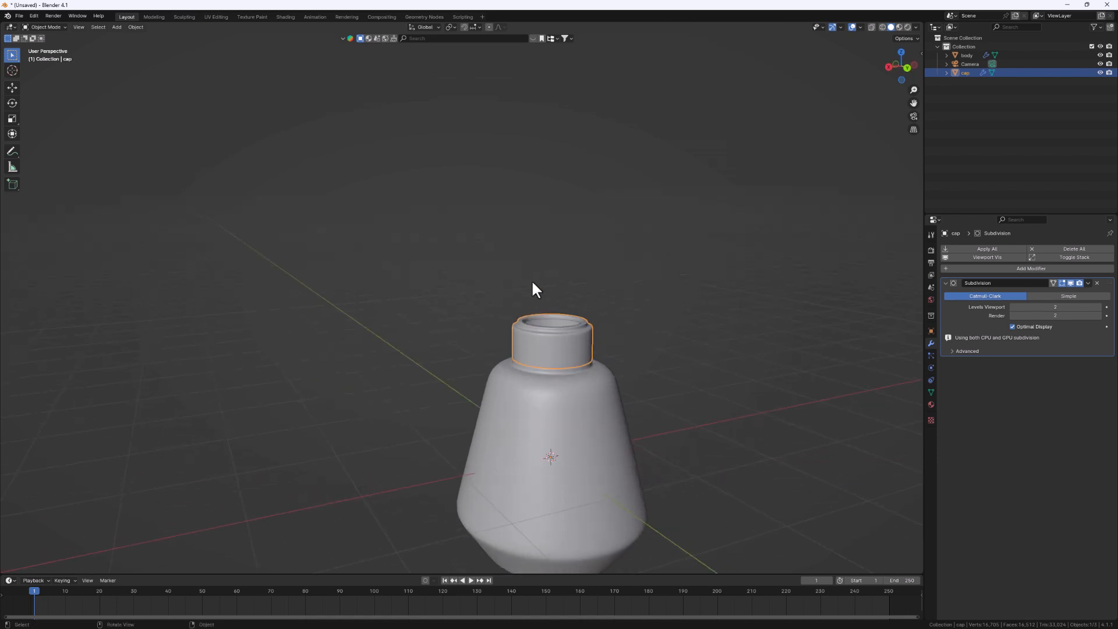
scroll(527, 333, up, 5)
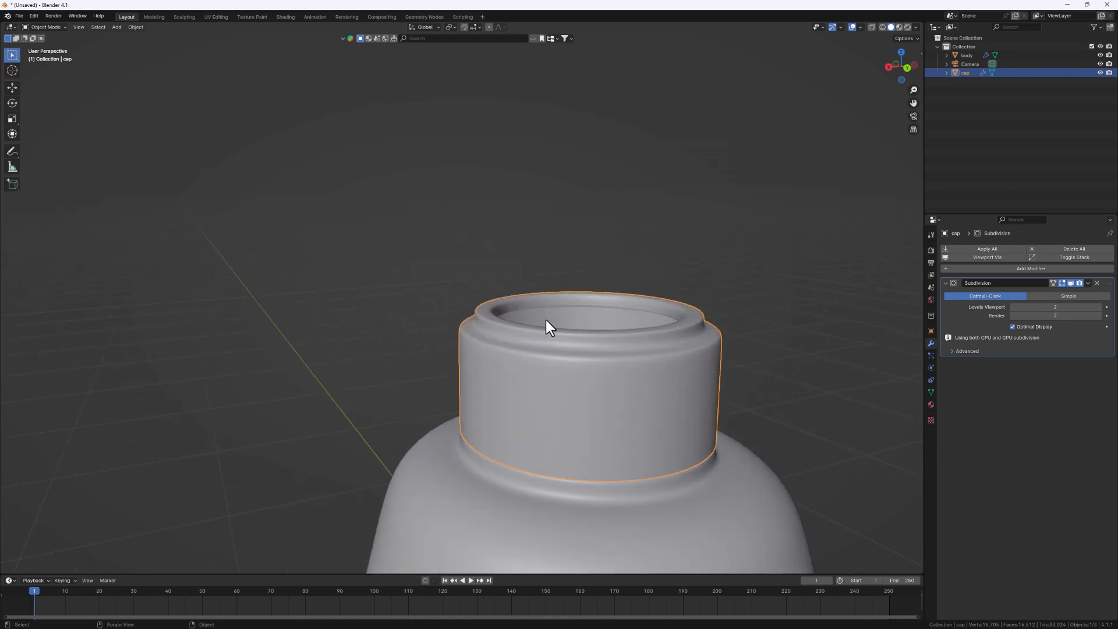
middle_drag(547, 337, 502, 368)
click(510, 498)
- Select the edge loop around the outer edge of the cap's raised rim in edit mode and duplicate it in place
click(508, 421)
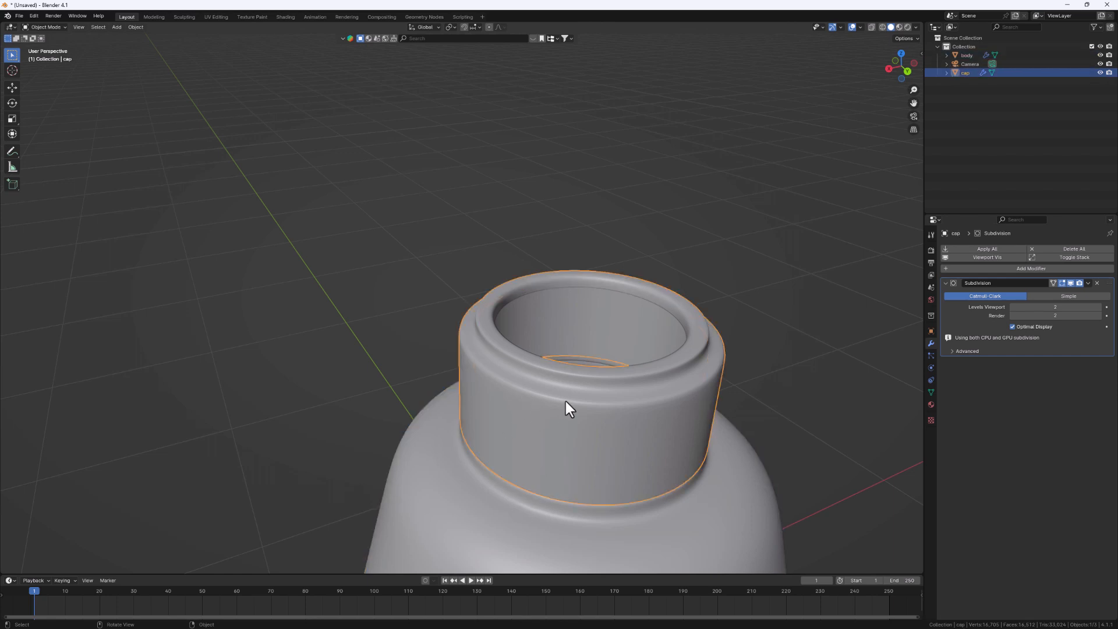
key(Tab)
alt+click(512, 370)
click(499, 348)
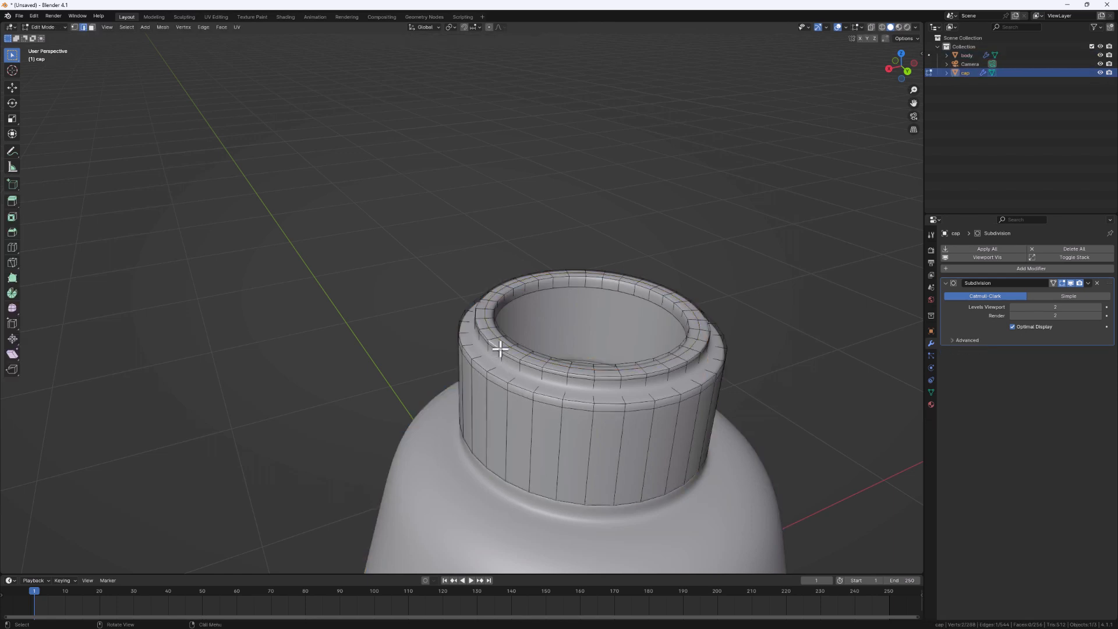
alt+click(500, 349)
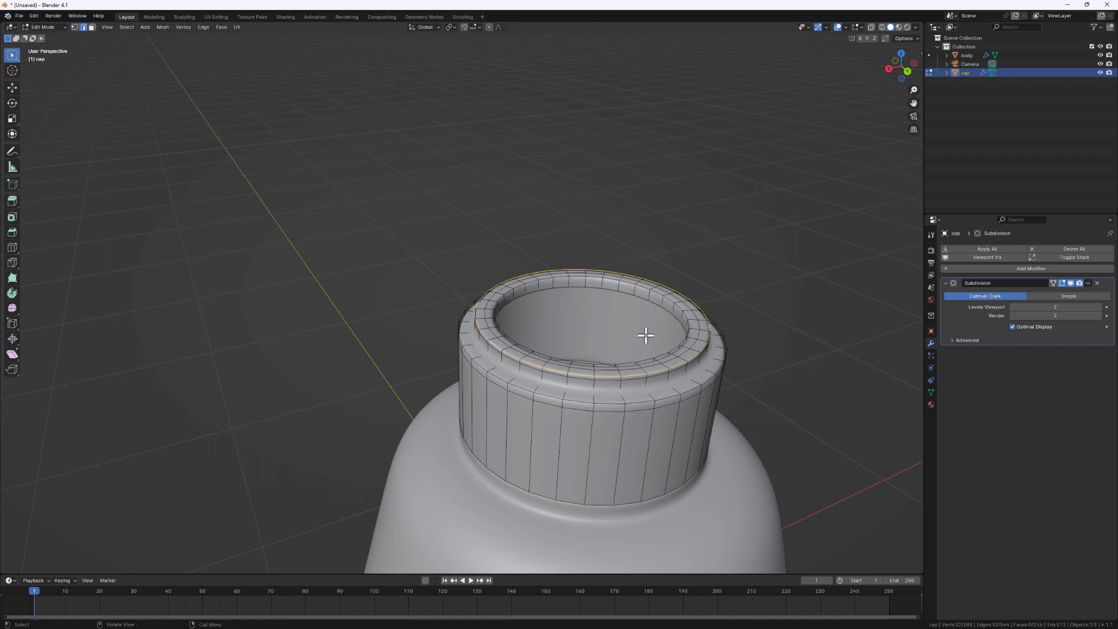
key(e)
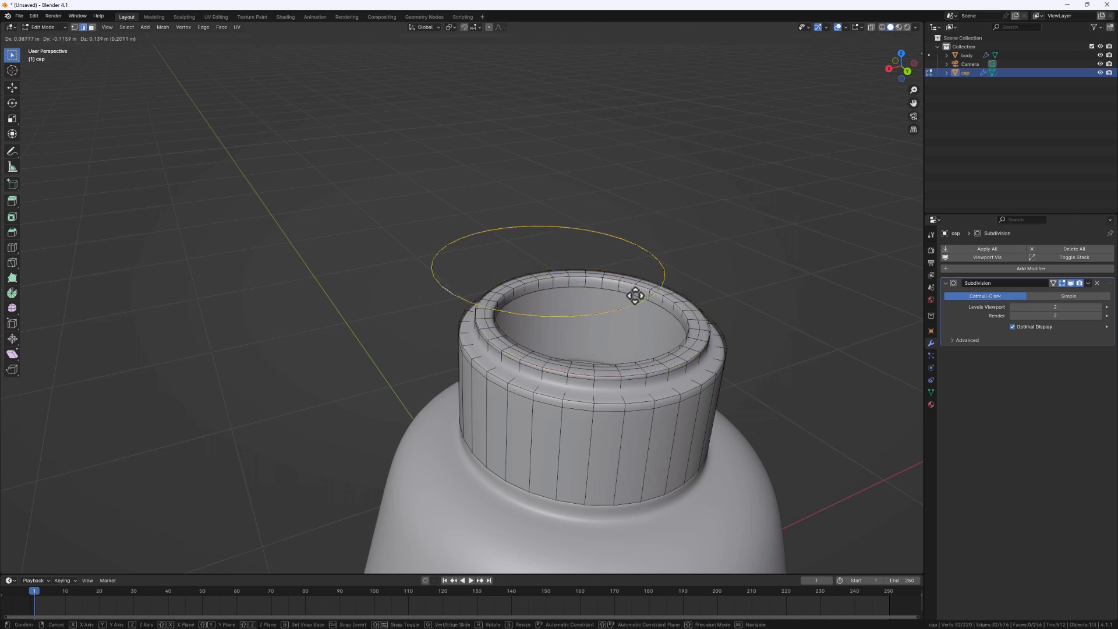
right_click(667, 291)
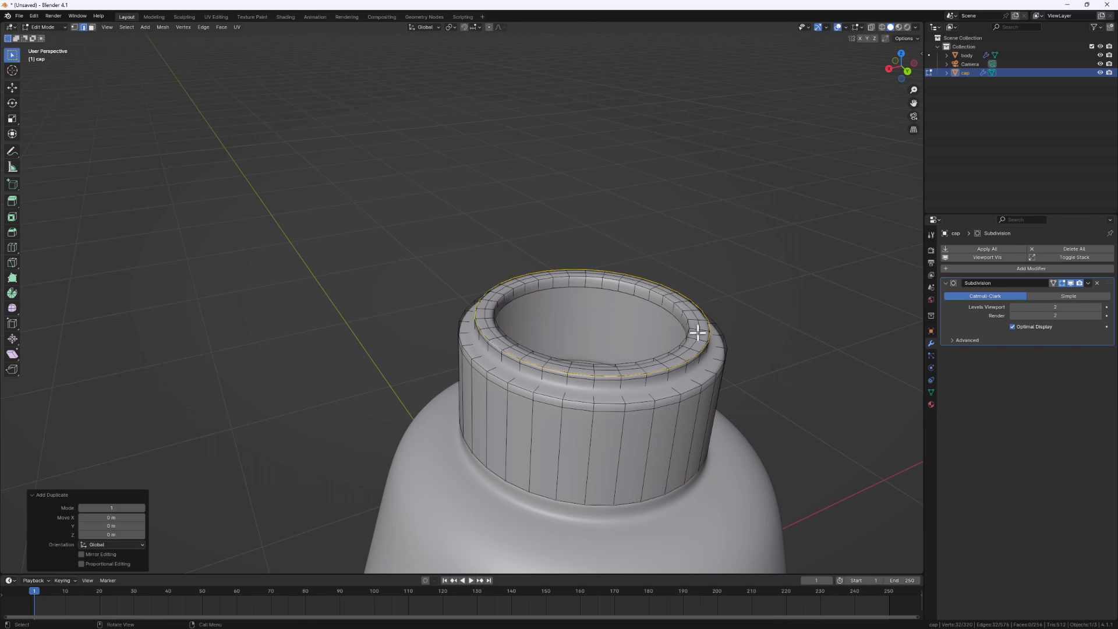
- Separate the duplicated rim loop into its own object by selection and select only that object in object mode
key(p)
click(668, 395)
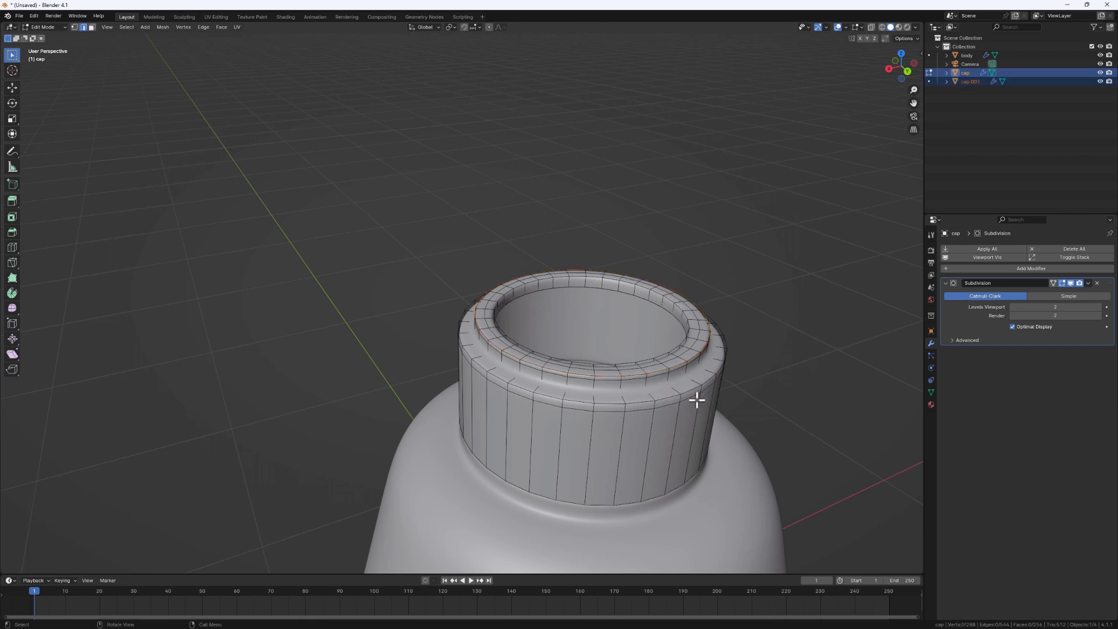
key(Tab)
key(Tab)
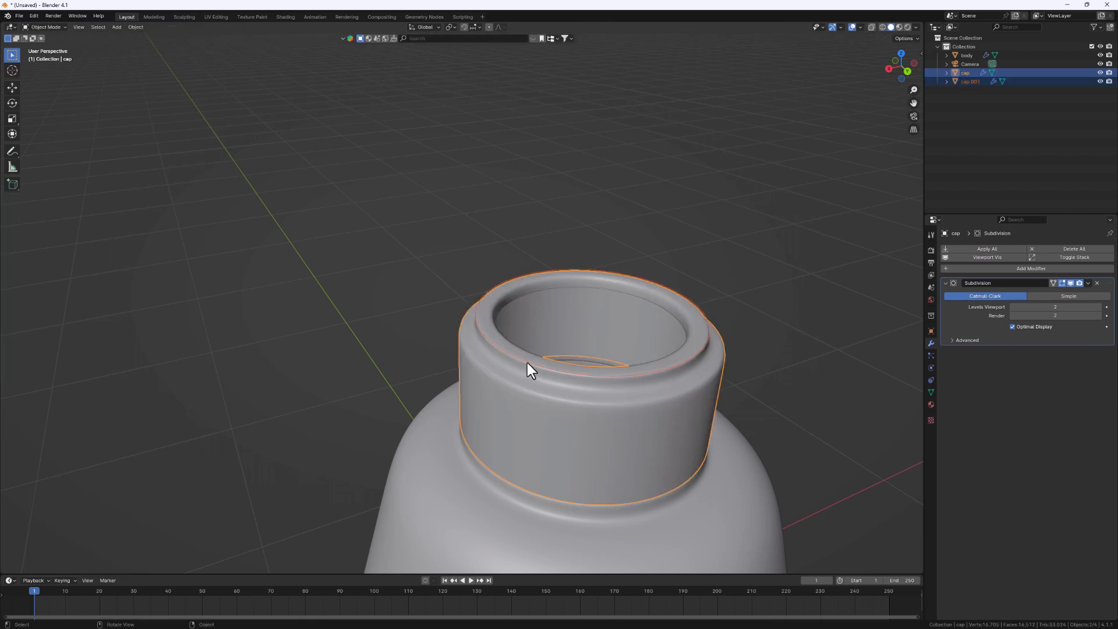
key(Tab)
click(539, 365)
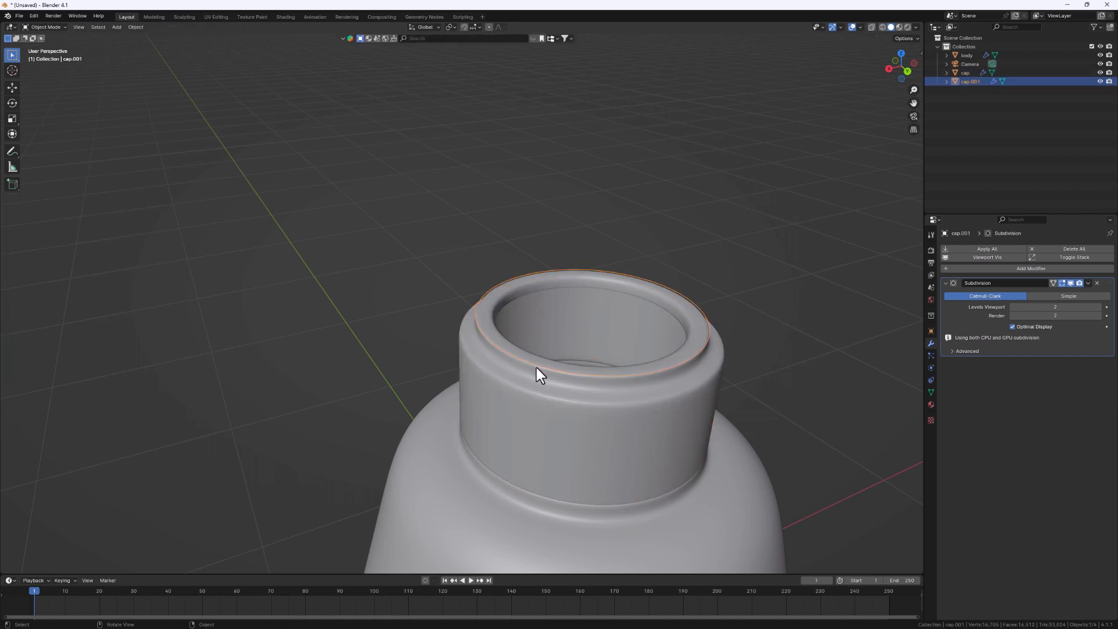
- Select the separated rim loop in edit mode and extrude it straight up along Z by about 0.24 m
scroll(621, 335, down, 3)
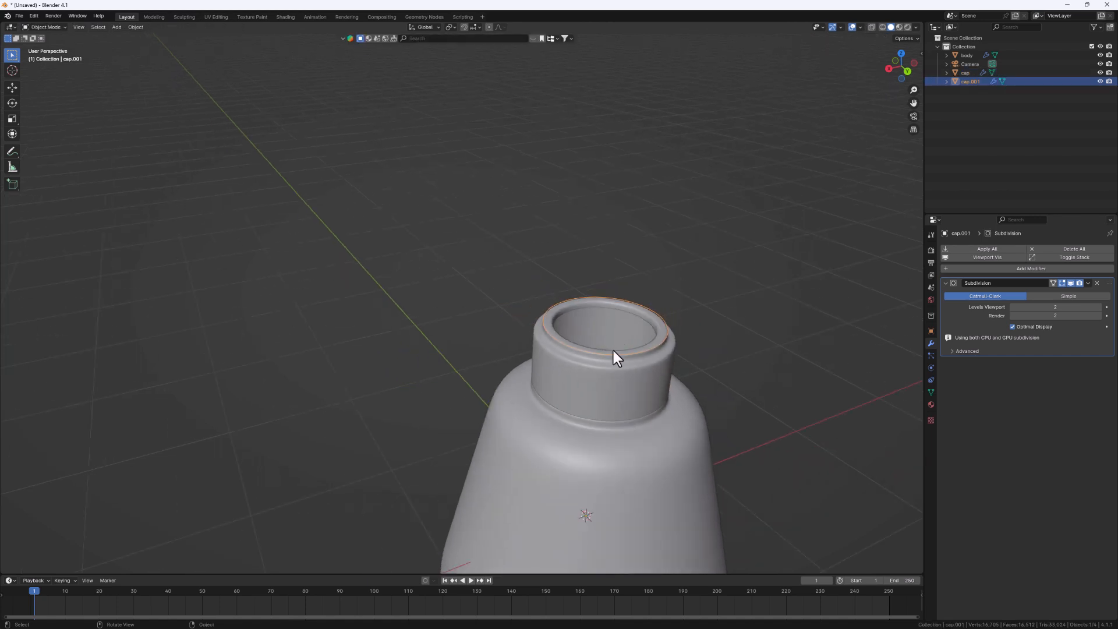
scroll(631, 380, up, 3)
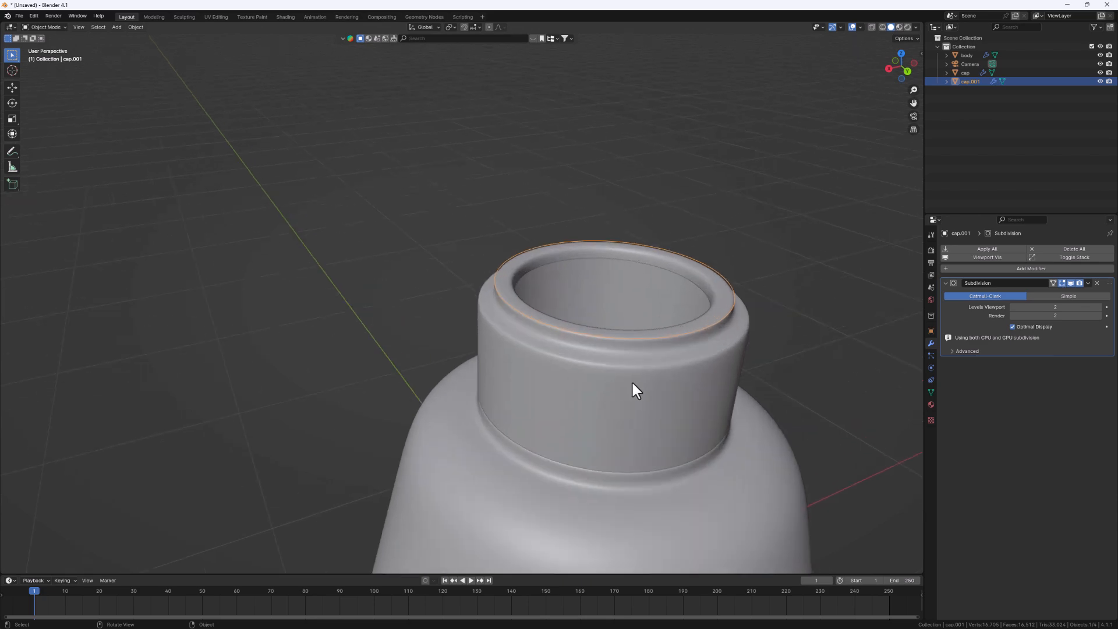
key(Tab)
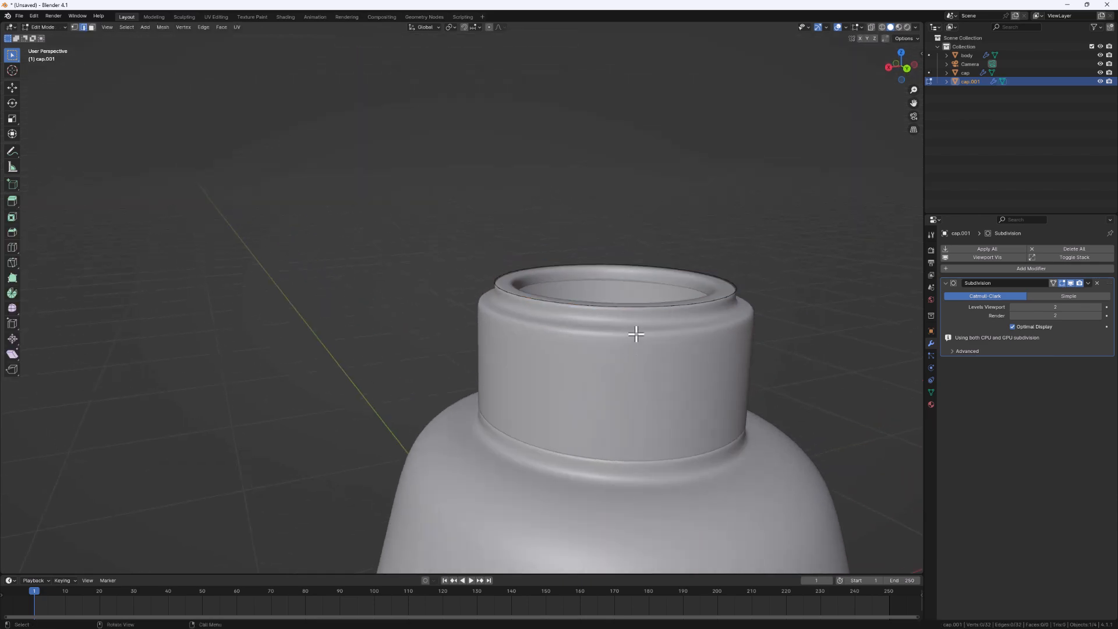
alt+click(547, 302)
scroll(600, 349, up, 1)
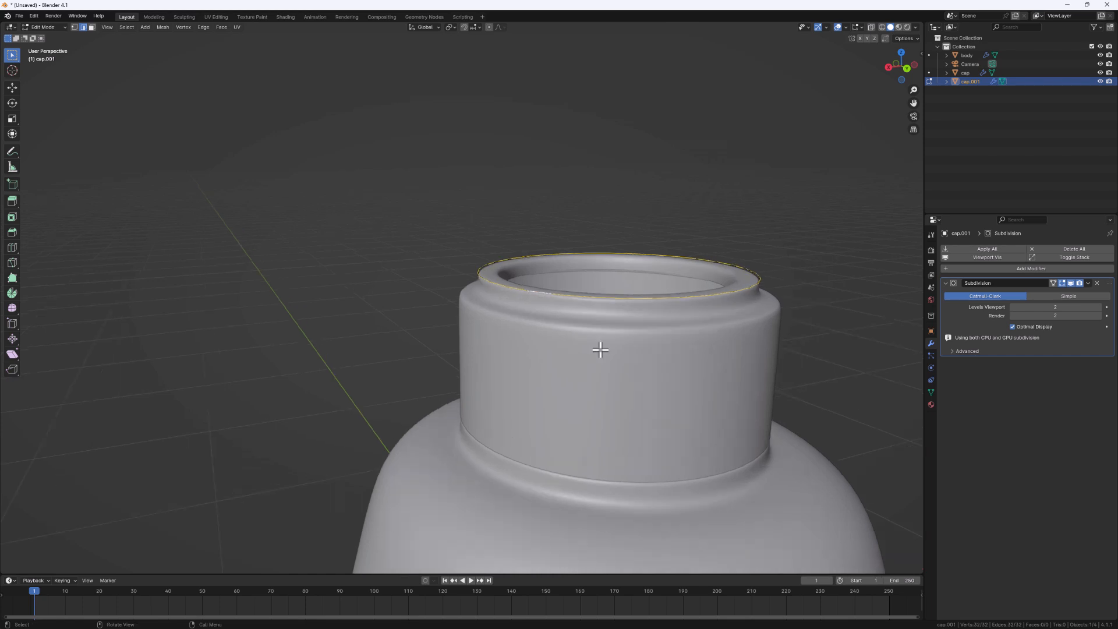
key(e)
key(z)
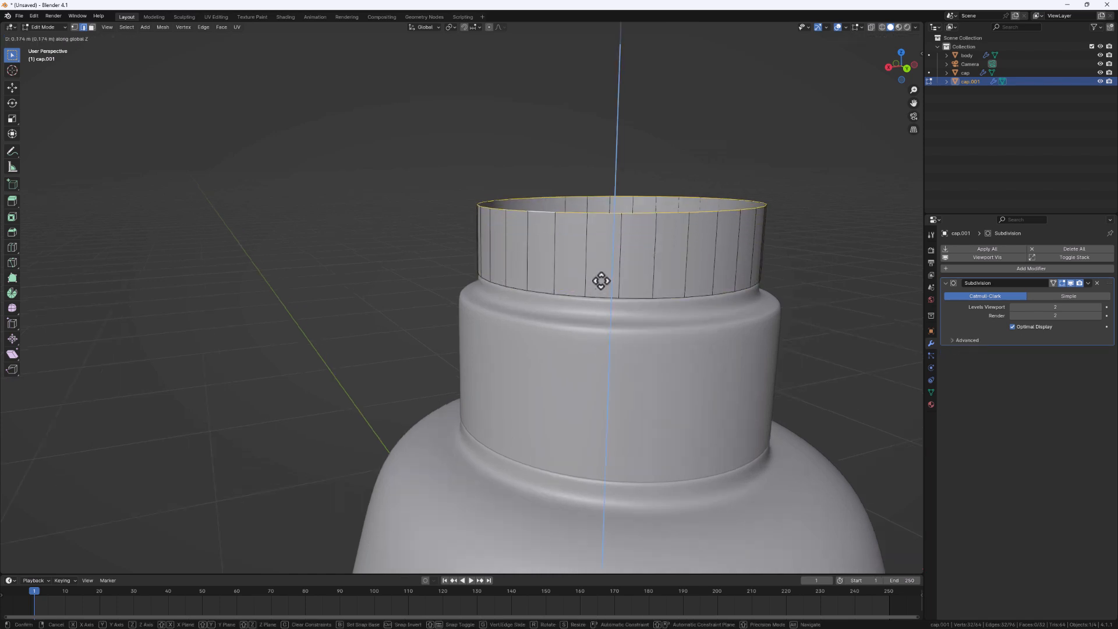
click(609, 255)
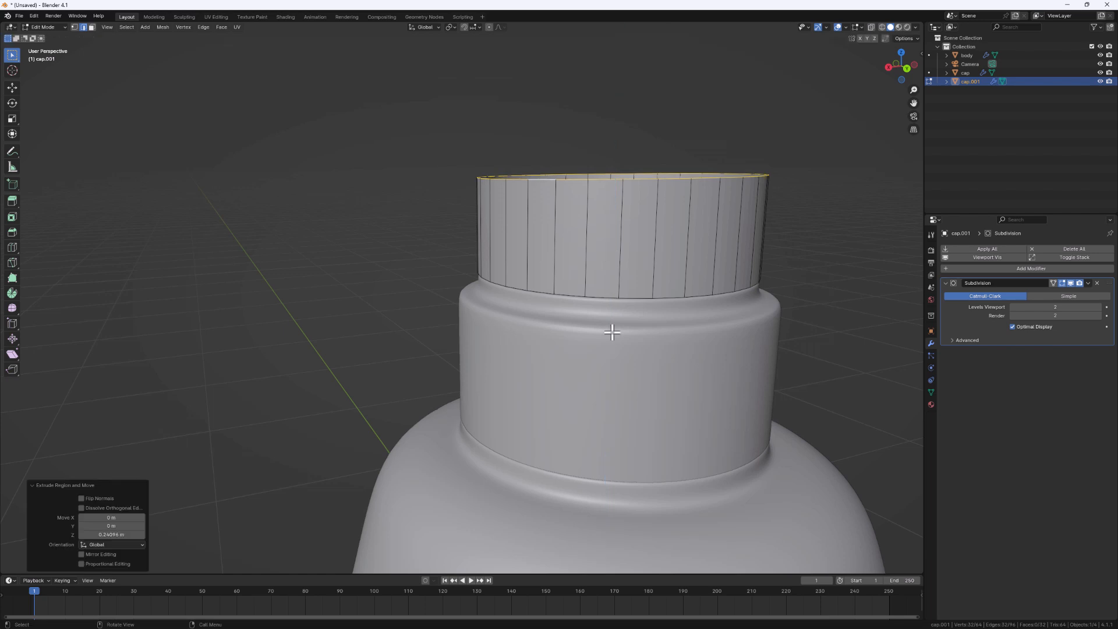
- Examine the extruded ring above the cap from several angles and check its proportions against the whole bottle
scroll(612, 332, down, 5)
middle_drag(611, 342, 641, 329)
scroll(641, 329, down, 4)
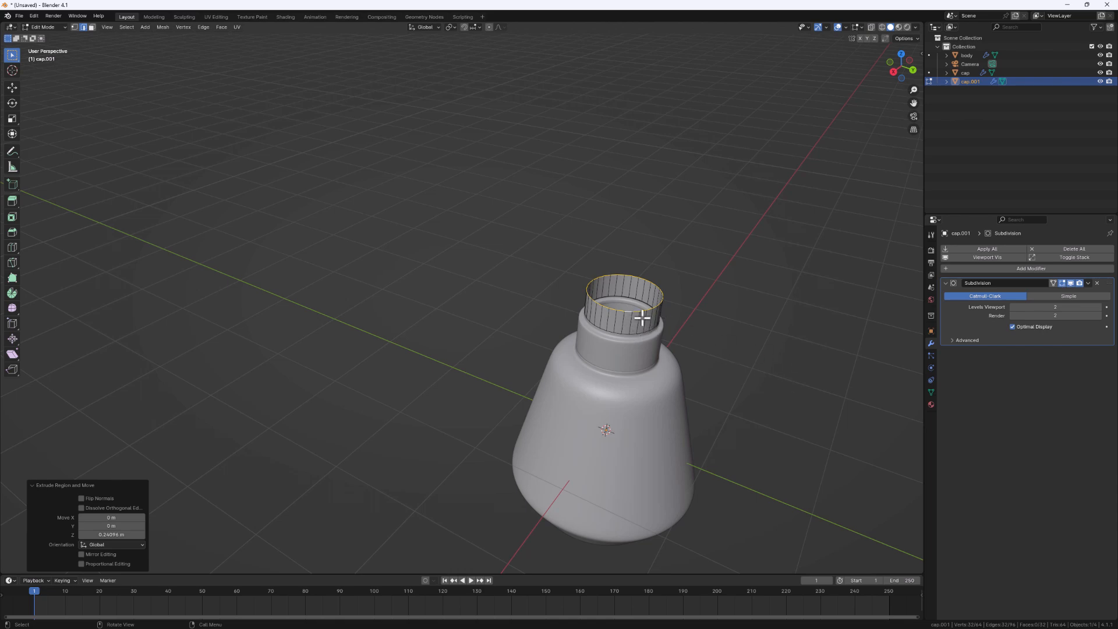
middle_drag(664, 323, 638, 332)
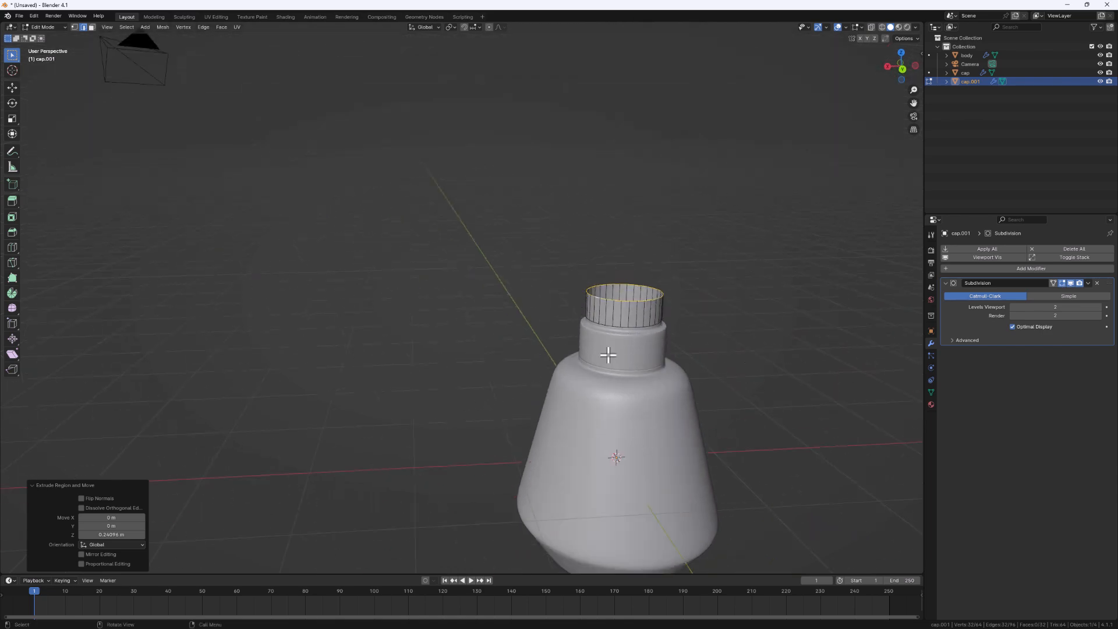
middle_drag(663, 349, 591, 364)
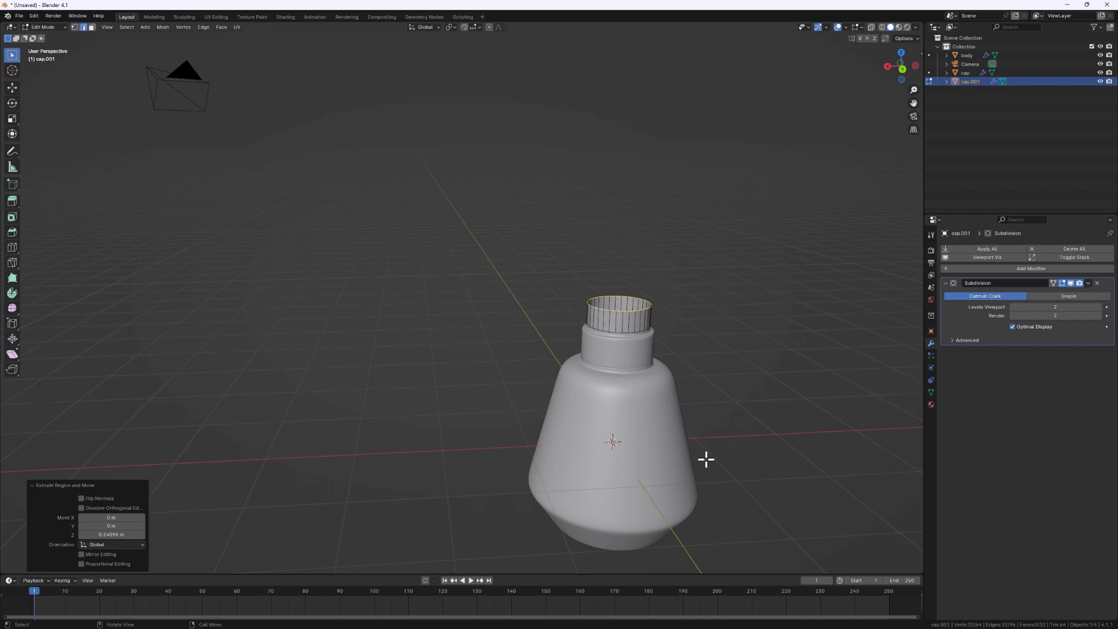
middle_drag(625, 339, 671, 352)
scroll(671, 352, down, 1)
scroll(745, 474, down, 3)
shift+middle_drag(746, 474, 571, 356)
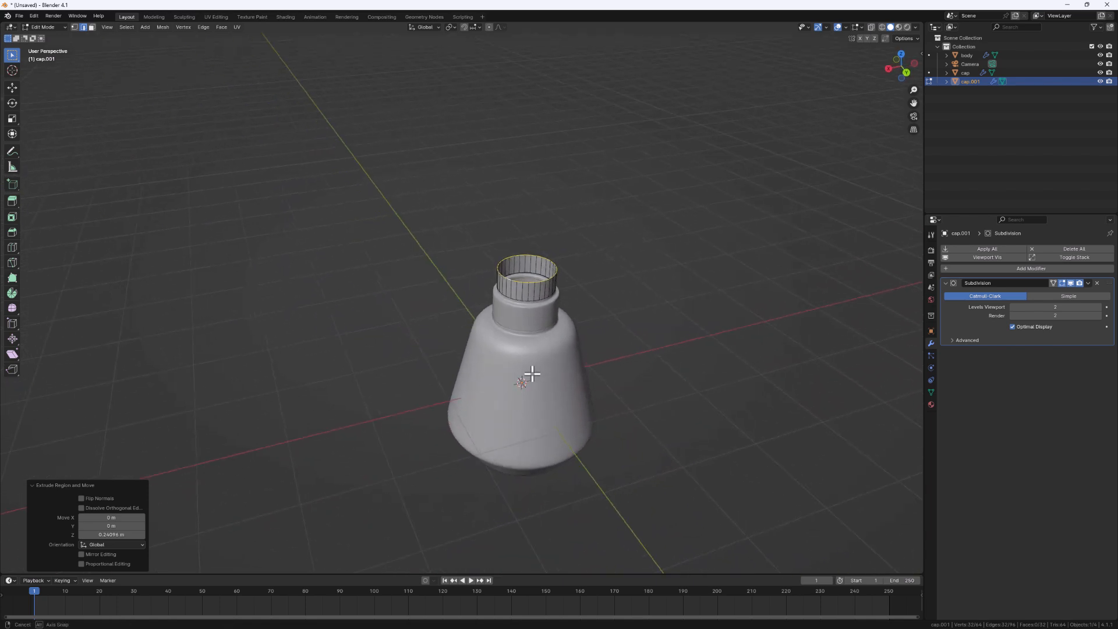
scroll(532, 298, up, 2)
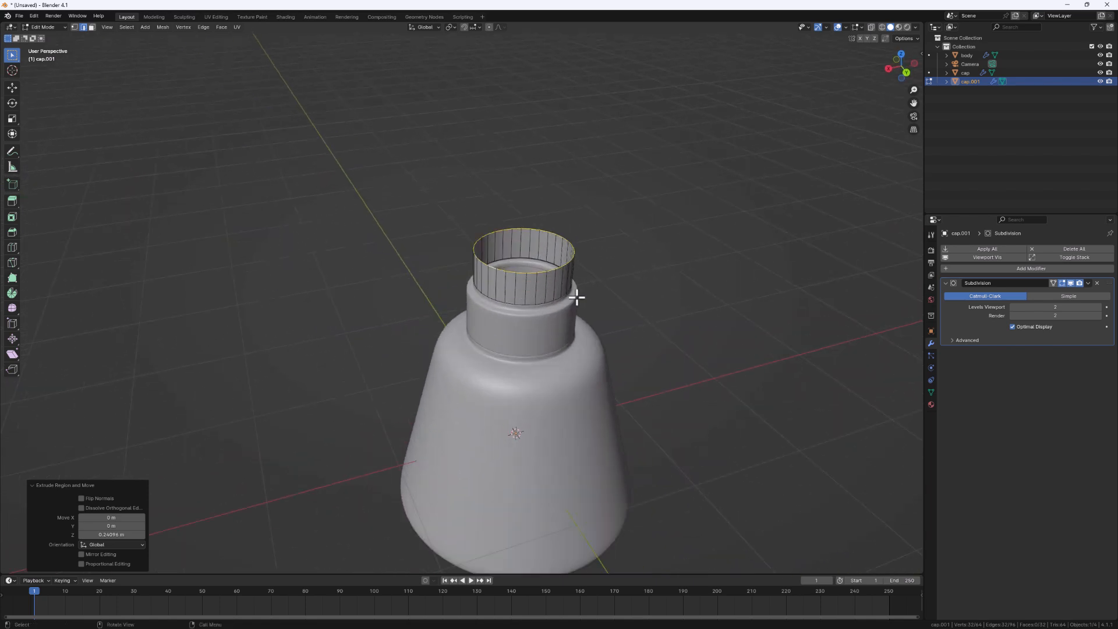
scroll(575, 299, up, 2)
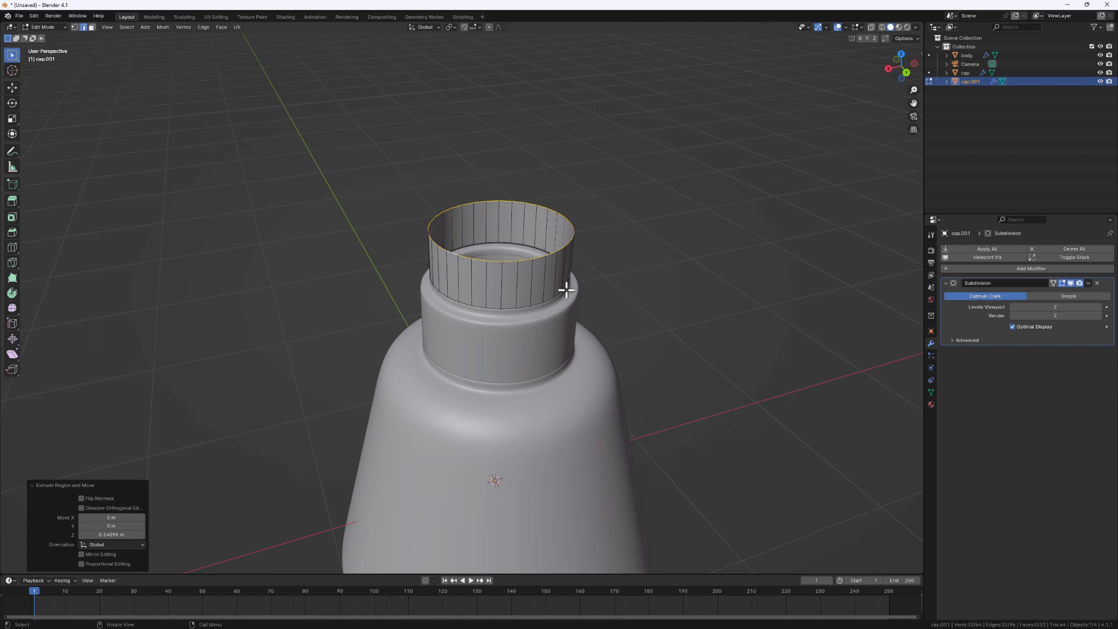
middle_drag(550, 278, 543, 264)
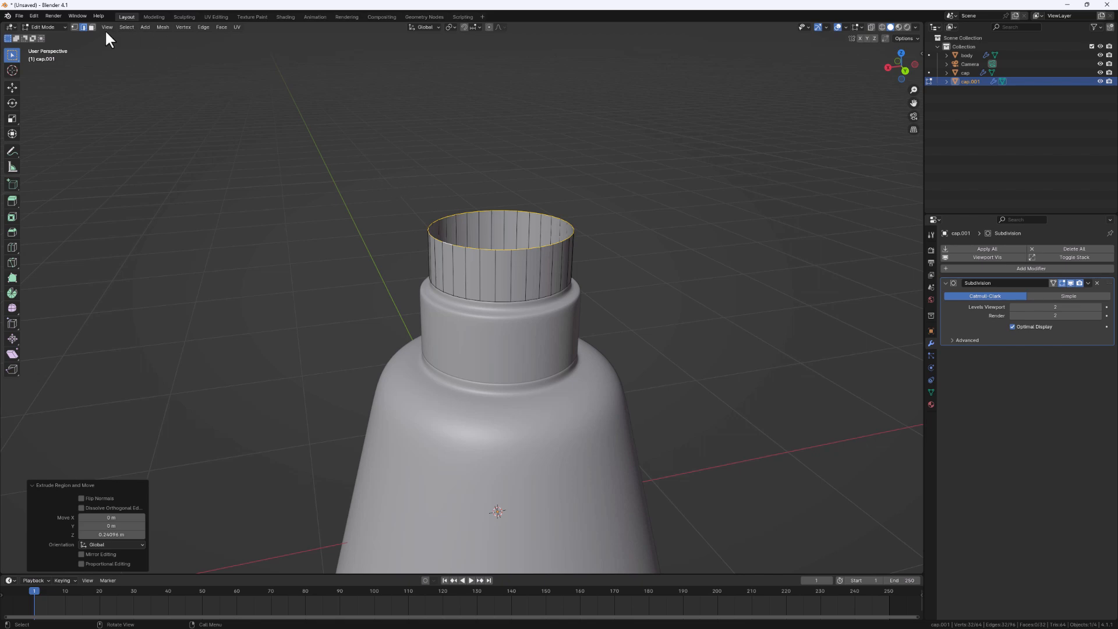
- Search the add-on preferences for "loop" to check that Mesh: LoopTools is enabled, and close the preferences
click(52, 13)
mouse_move(32, 16)
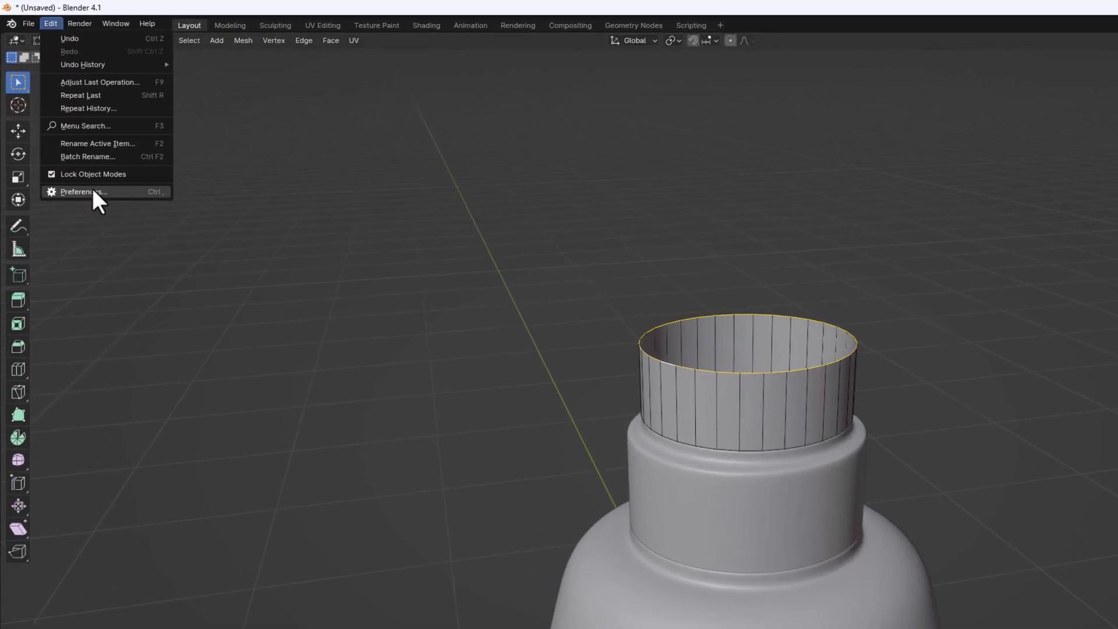
click(93, 192)
click(54, 135)
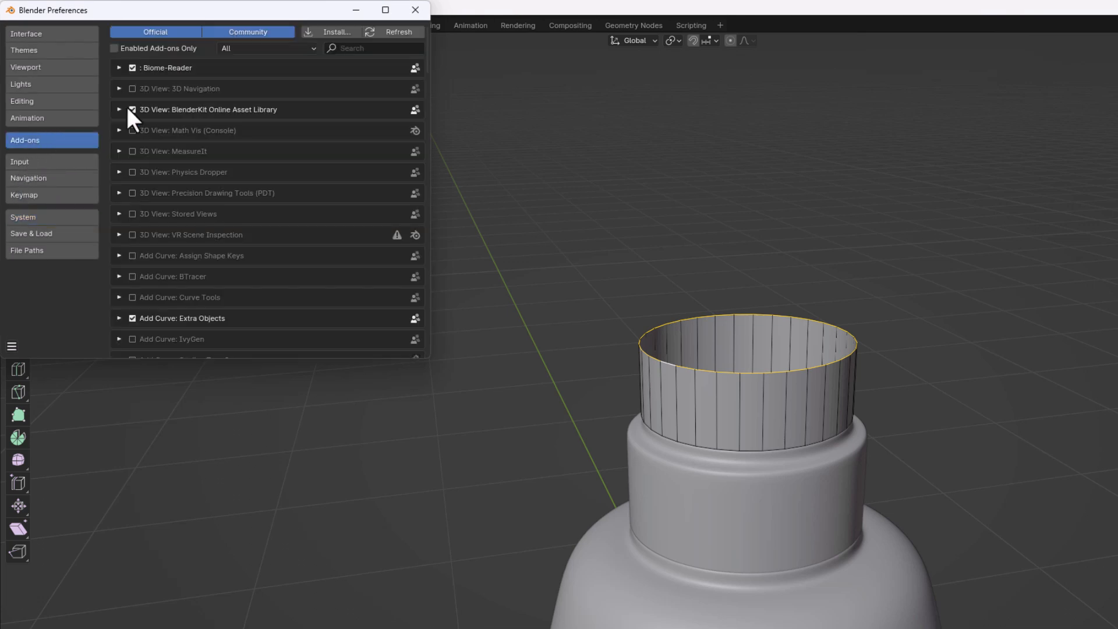
click(373, 49)
text(loopp)
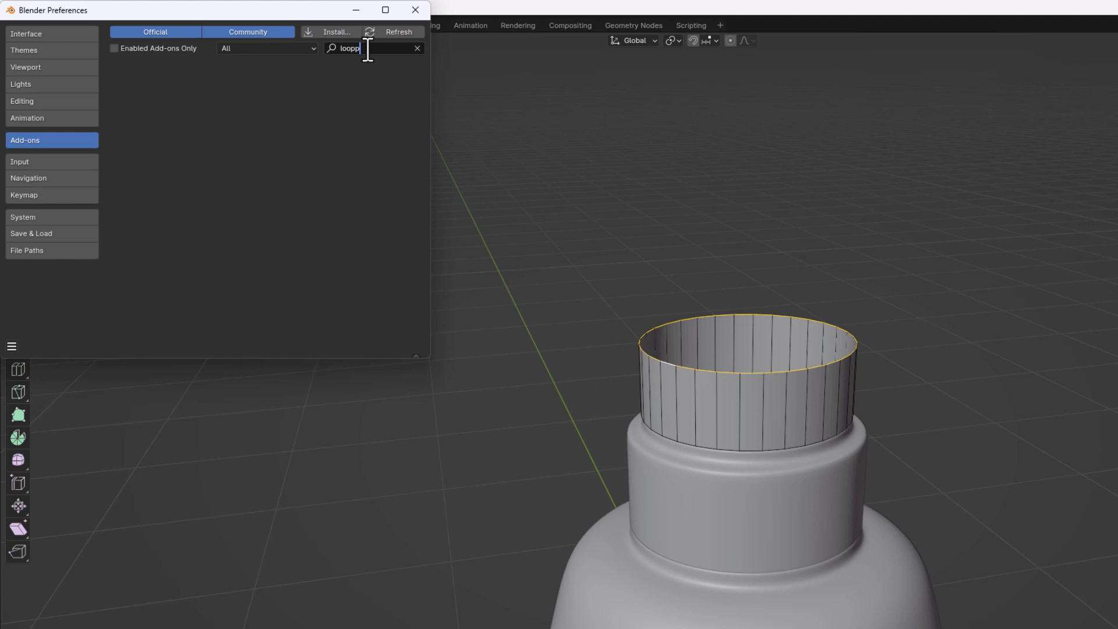
key(BackSpace)
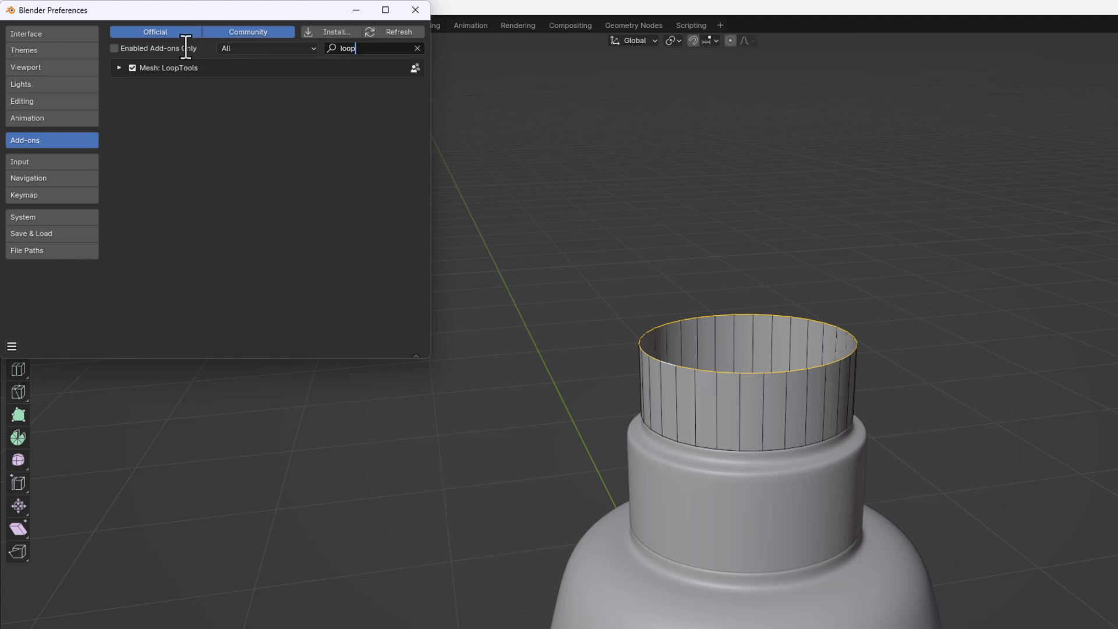
click(411, 19)
- Add one centred horizontal loop cut around the extruded ring
scroll(842, 489, down, 5)
middle_drag(913, 578, 856, 579)
scroll(827, 524, up, 4)
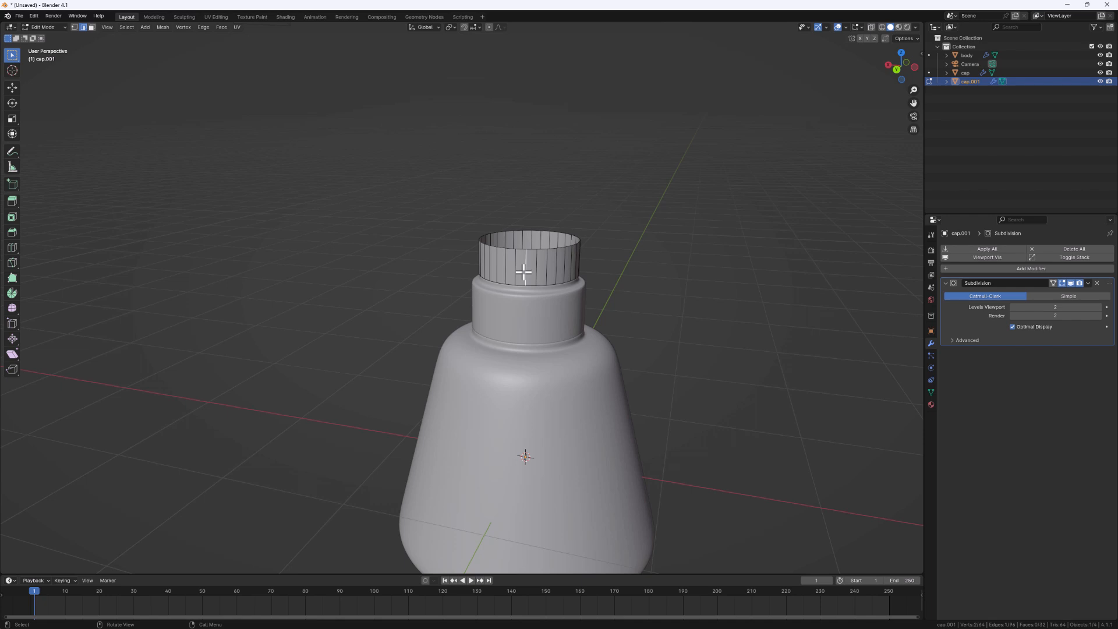
key(ctrl+r)
click(538, 276)
right_click(539, 275)
- Bevel the ring's middle edge loop to a width of about 0.08 m with 2 segments
scroll(499, 269, up, 2)
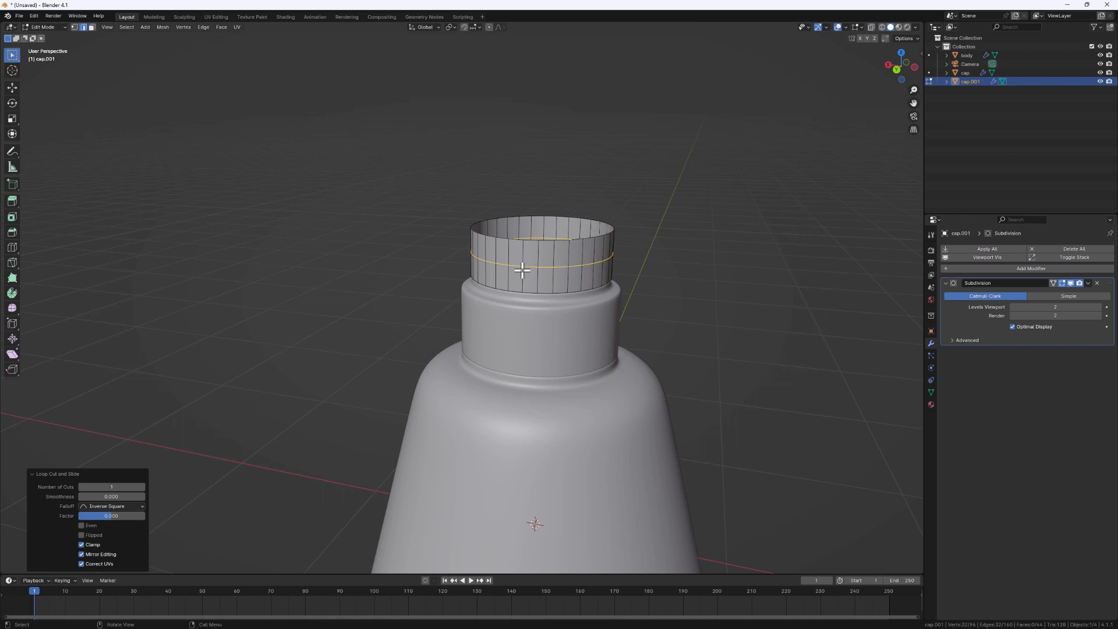
key(ctrl+b)
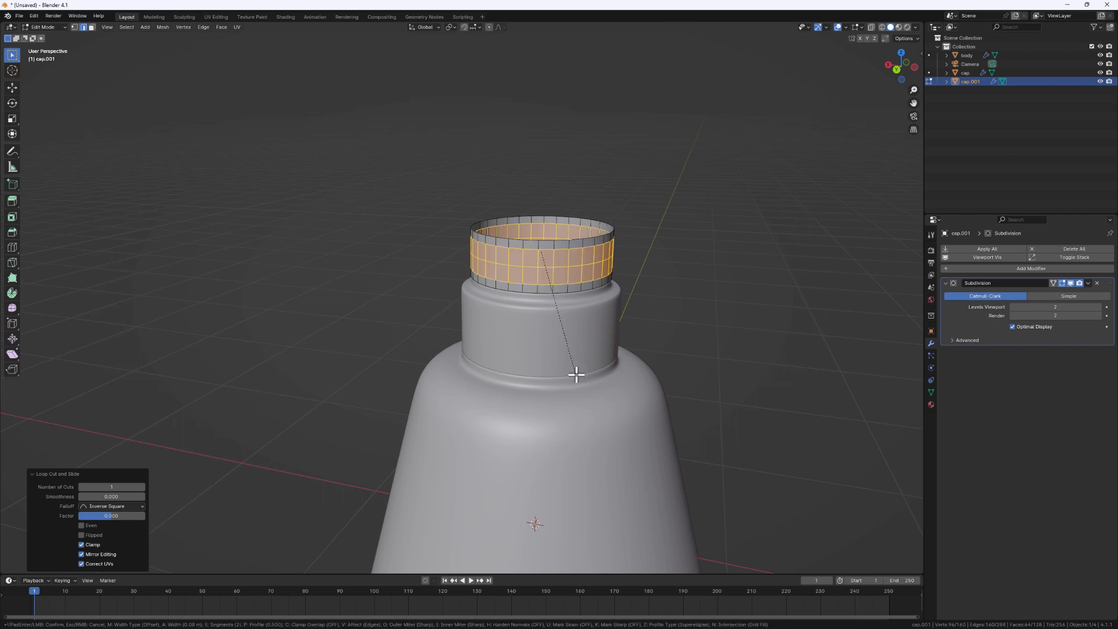
click(576, 373)
- Examine the bevelled band around the ring from several angles, including a straight back view
scroll(567, 374, down, 4)
mouse_move(560, 416)
middle_down()
mouse_move(576, 435)
mouse_move(559, 404)
middle_up()
scroll(552, 344, up, 3)
scroll(552, 345, up, 7)
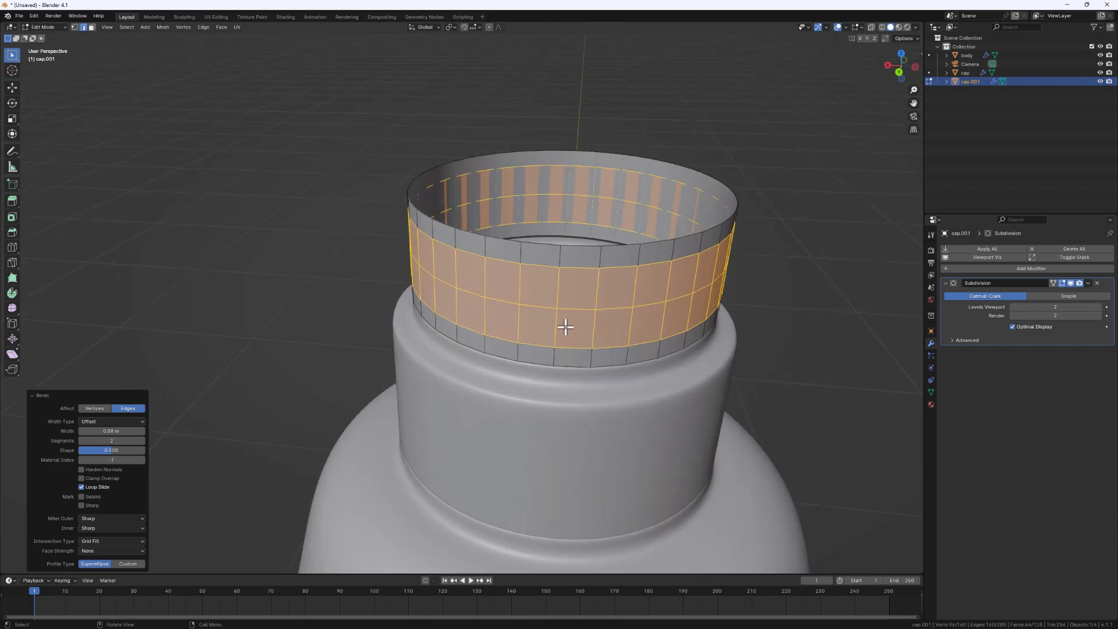
middle_drag(571, 281, 517, 440)
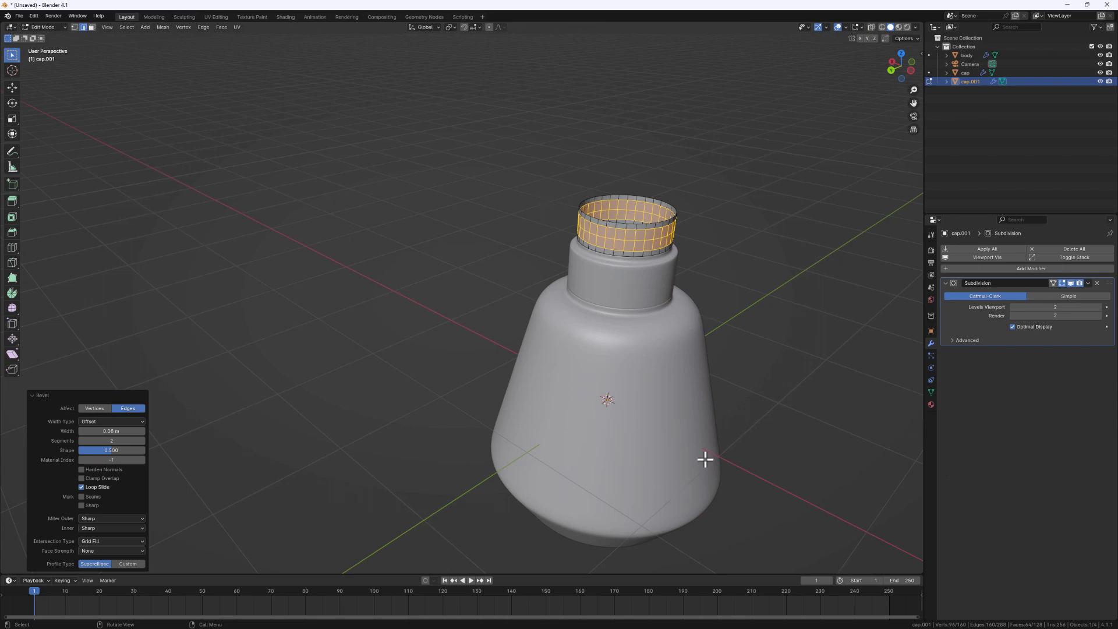
scroll(544, 247, up, 3)
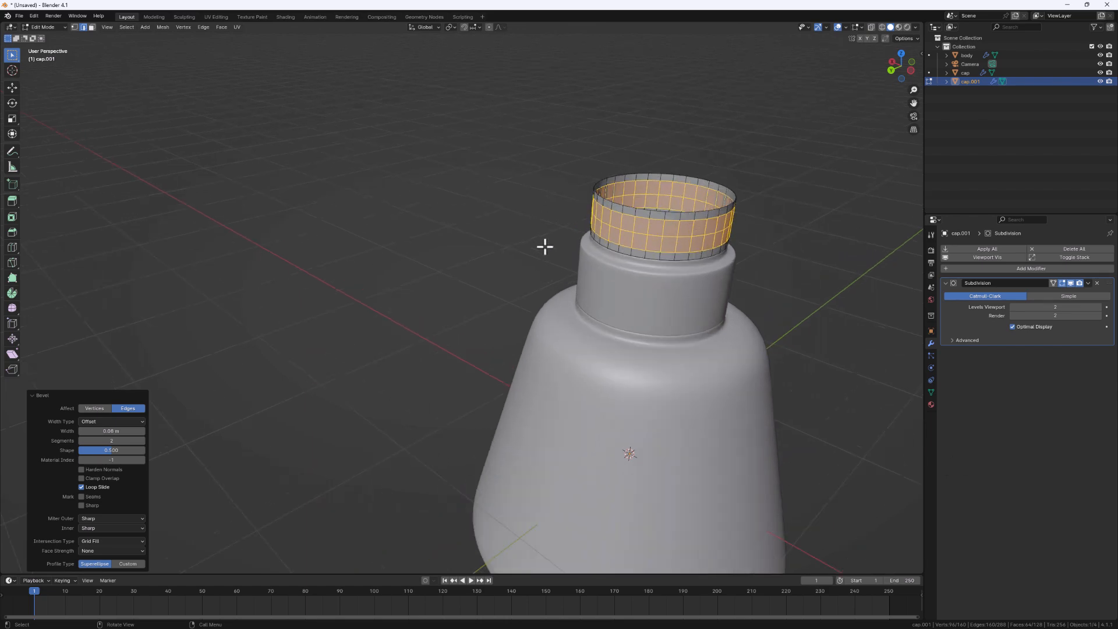
middle_drag(652, 257, 684, 232)
scroll(675, 249, down, 1)
middle_drag(679, 348, 661, 297)
scroll(689, 170, up, 2)
scroll(716, 204, up, 2)
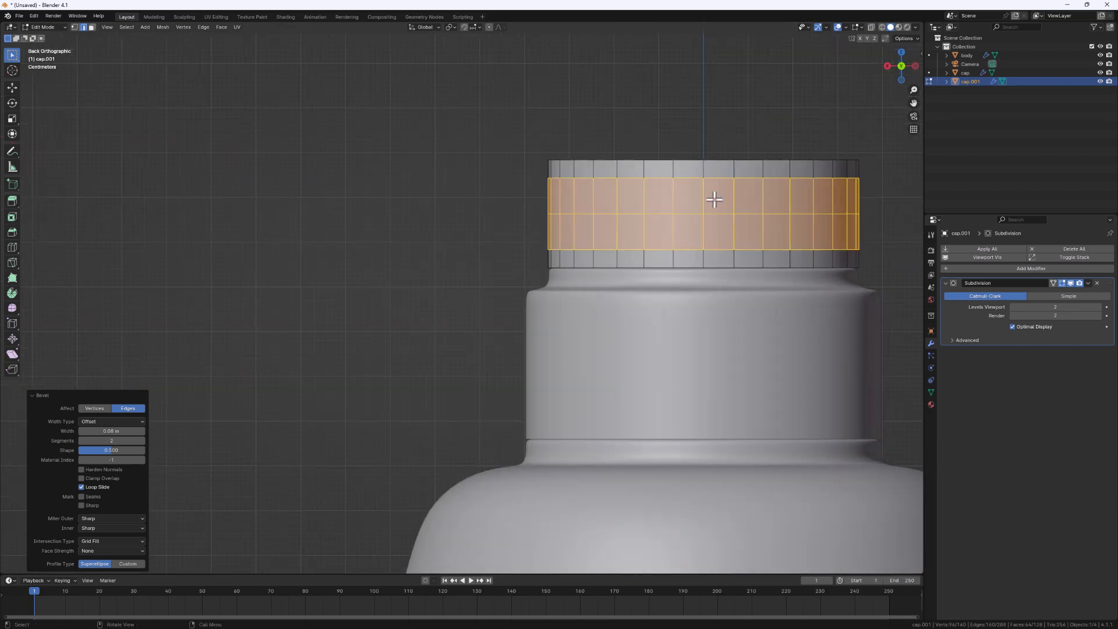
- Select a two-by-two block of four neighbouring faces in the ring's middle band using face selection
click(714, 202)
middle_drag(712, 232, 666, 265)
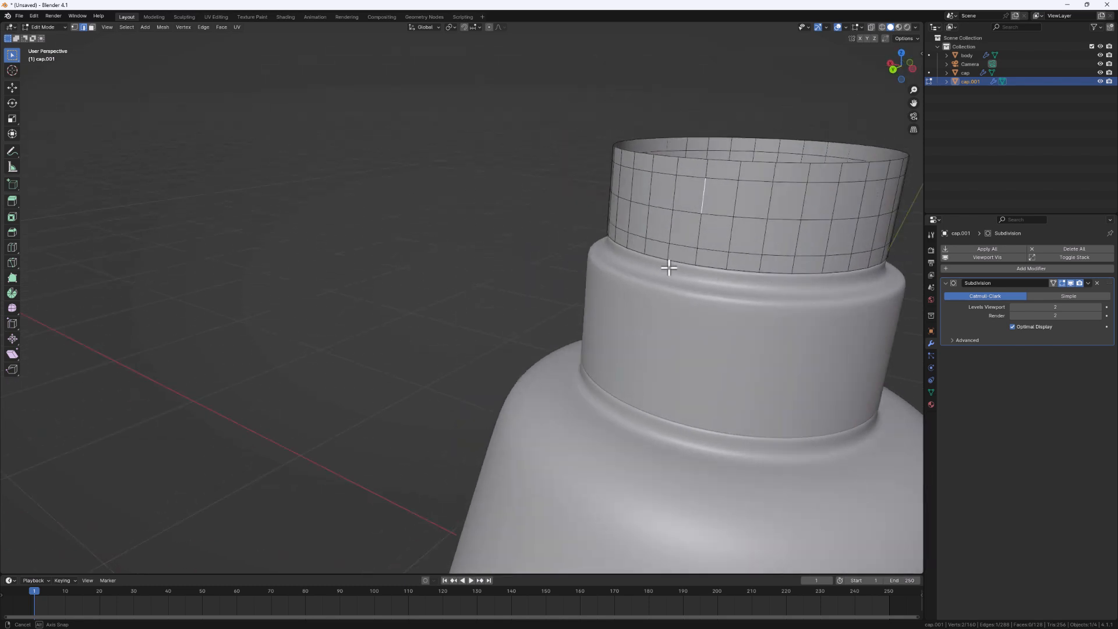
key(3)
click(713, 198)
shift+click(678, 198)
shift+click(679, 229)
shift+click(725, 243)
mouse_move(725, 243)
middle_down()
mouse_move(781, 222)
mouse_move(773, 257)
mouse_move(744, 255)
middle_up()
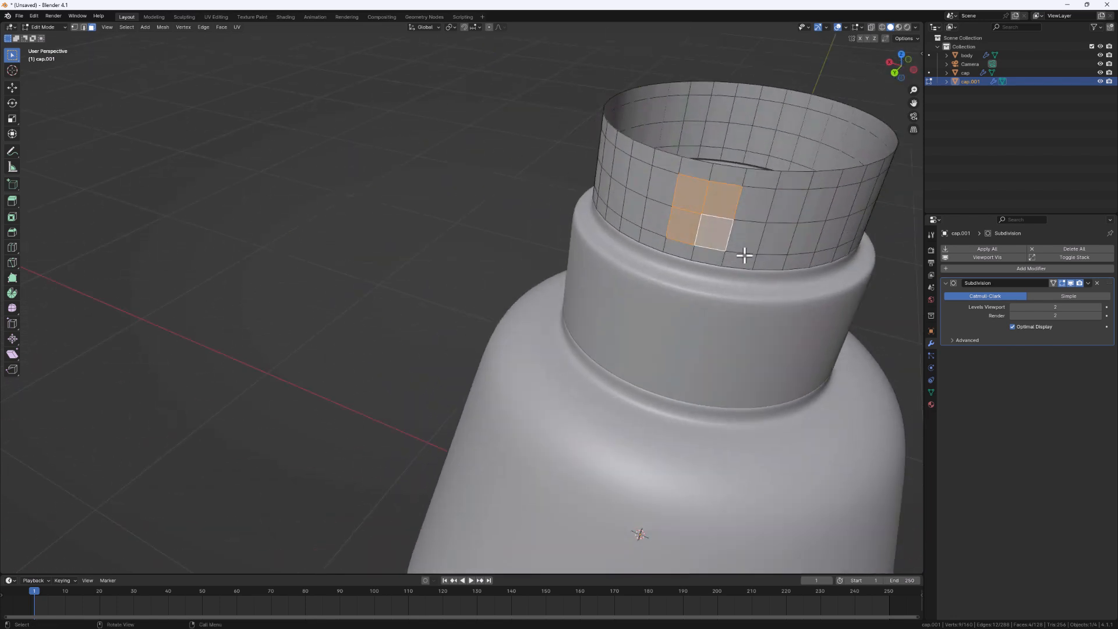
- Inset the four selected faces by about 0.012 m and scale them along Z to about 0.917
key(i)
click(849, 312)
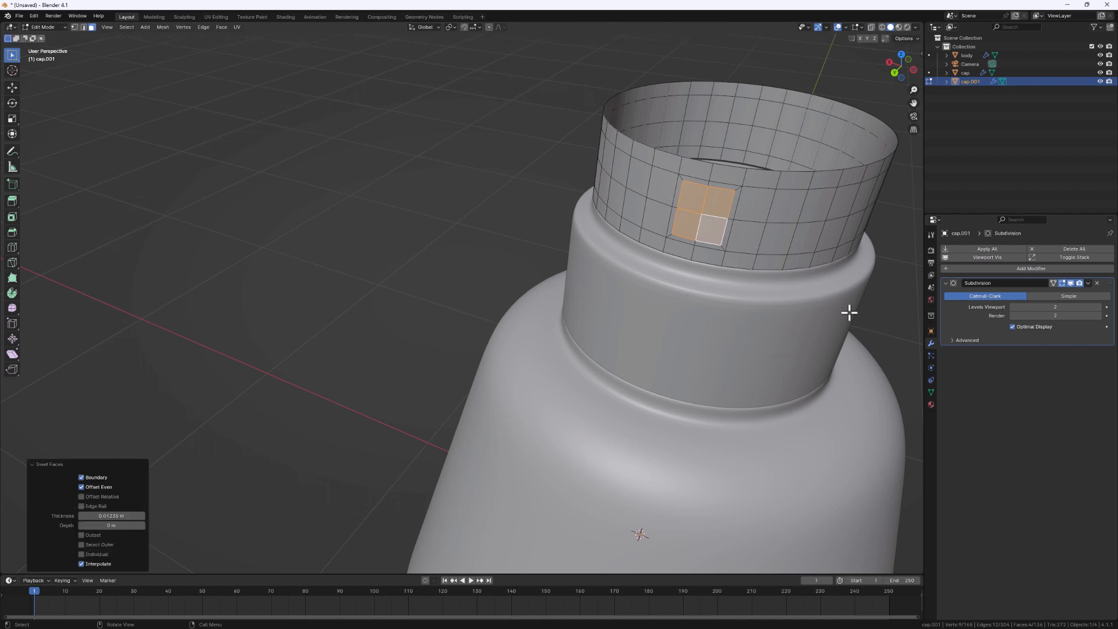
key(s)
key(z)
click(692, 320)
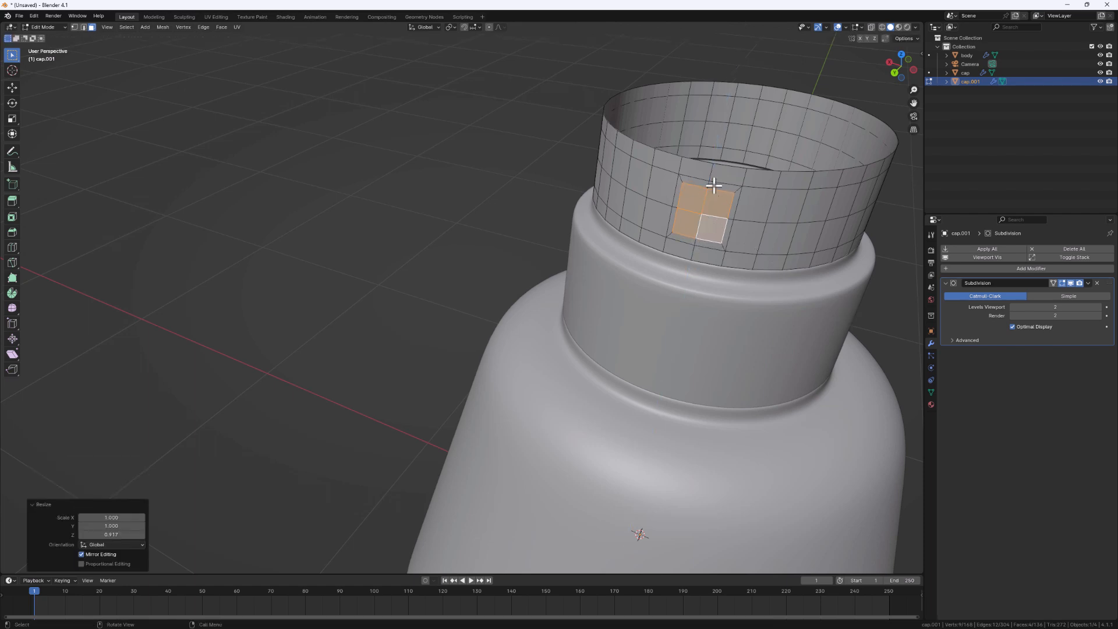
- Shape the inset faces into a circle with LoopTools Circle and disable its Flatten option so they follow the ring's curve
scroll(740, 212, down, 2)
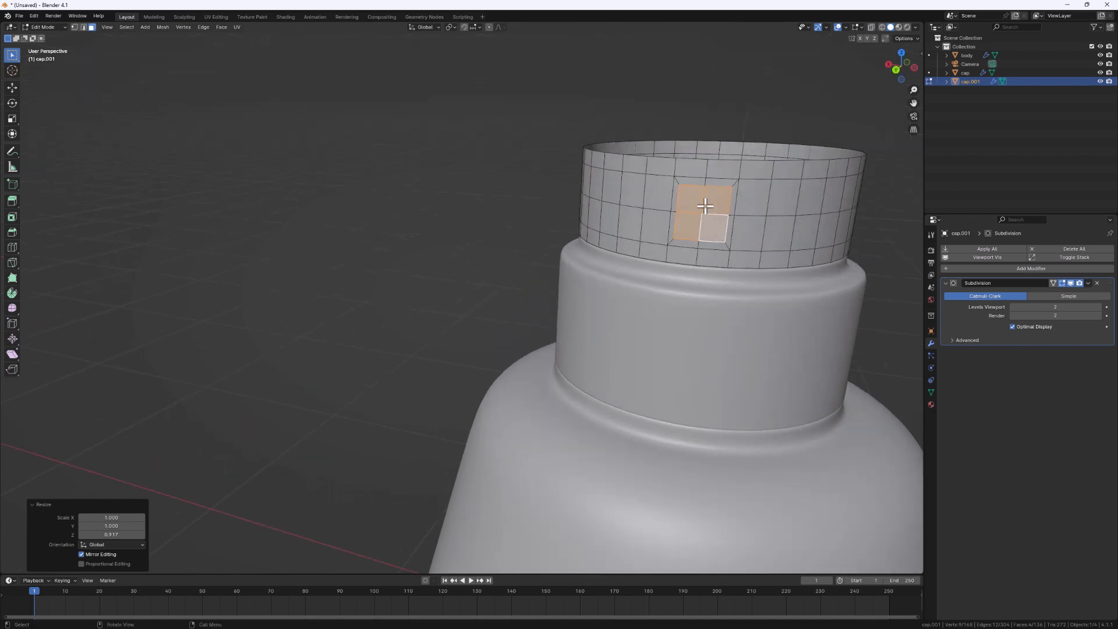
right_click(705, 205)
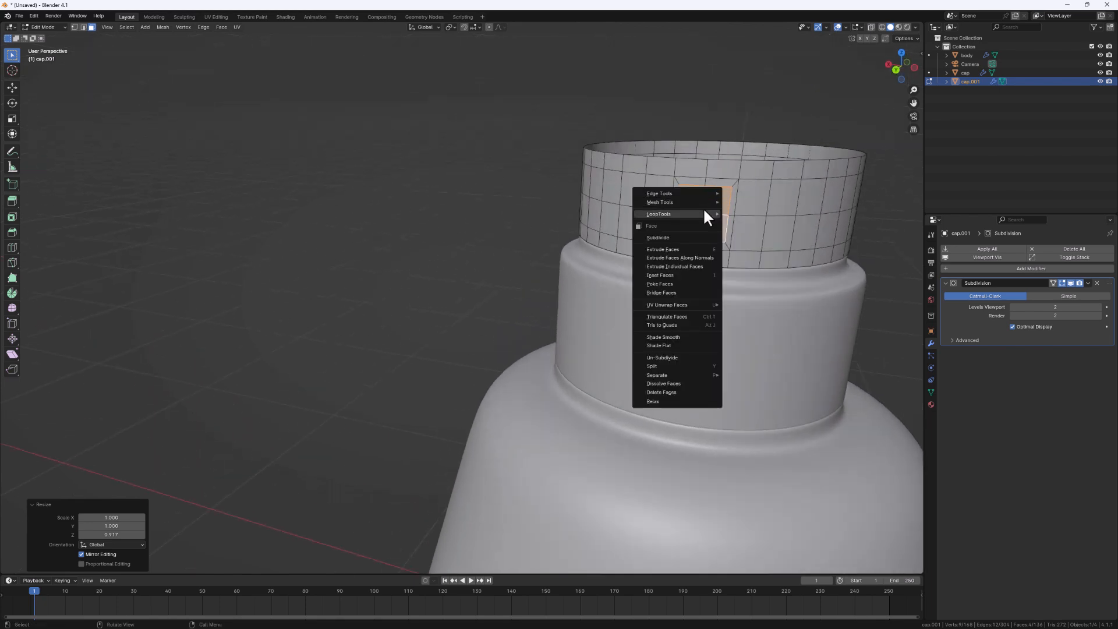
mouse_move(687, 195)
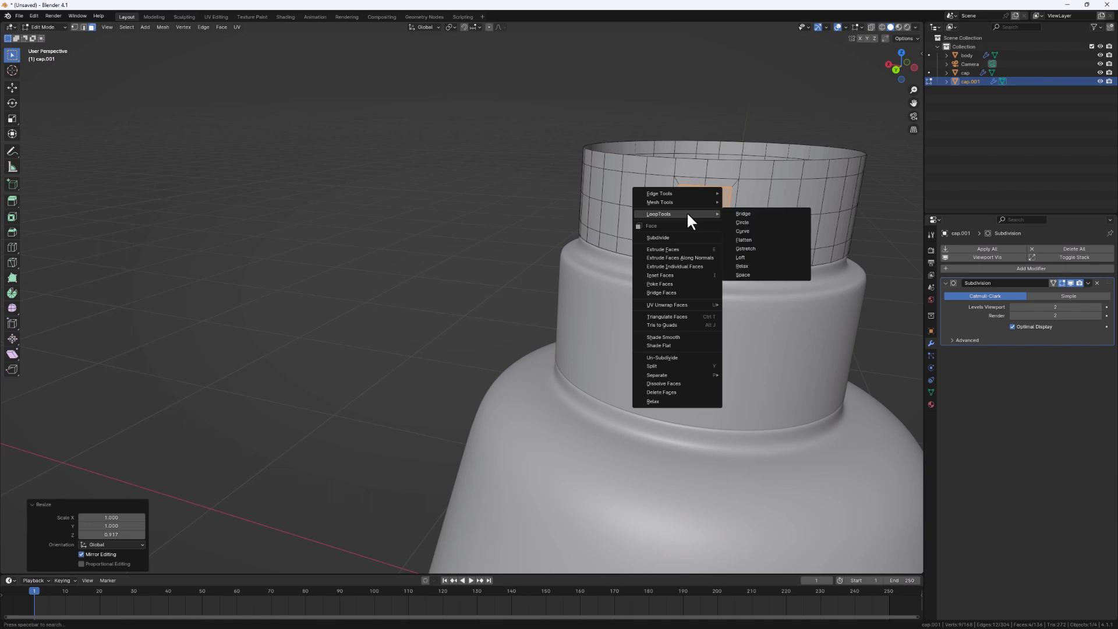
mouse_move(693, 217)
click(749, 219)
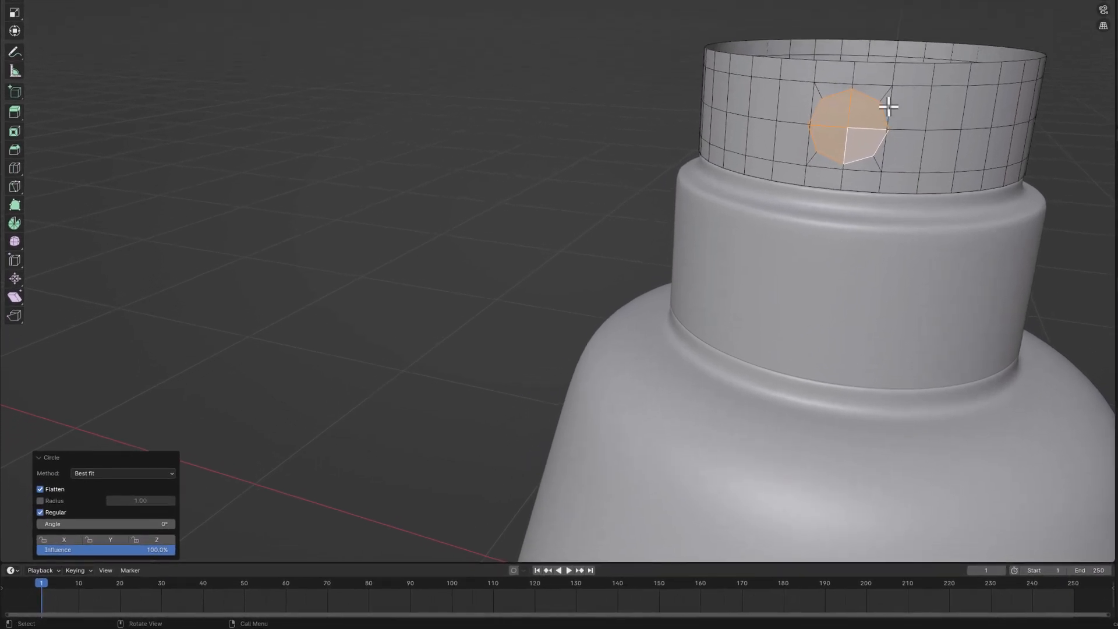
click(65, 452)
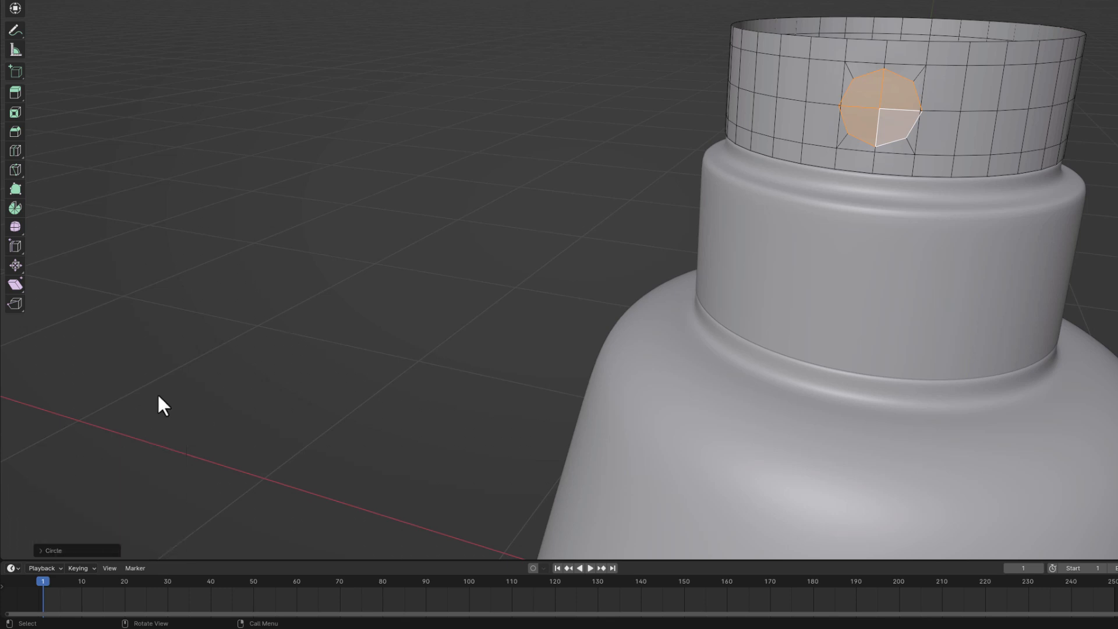
click(60, 549)
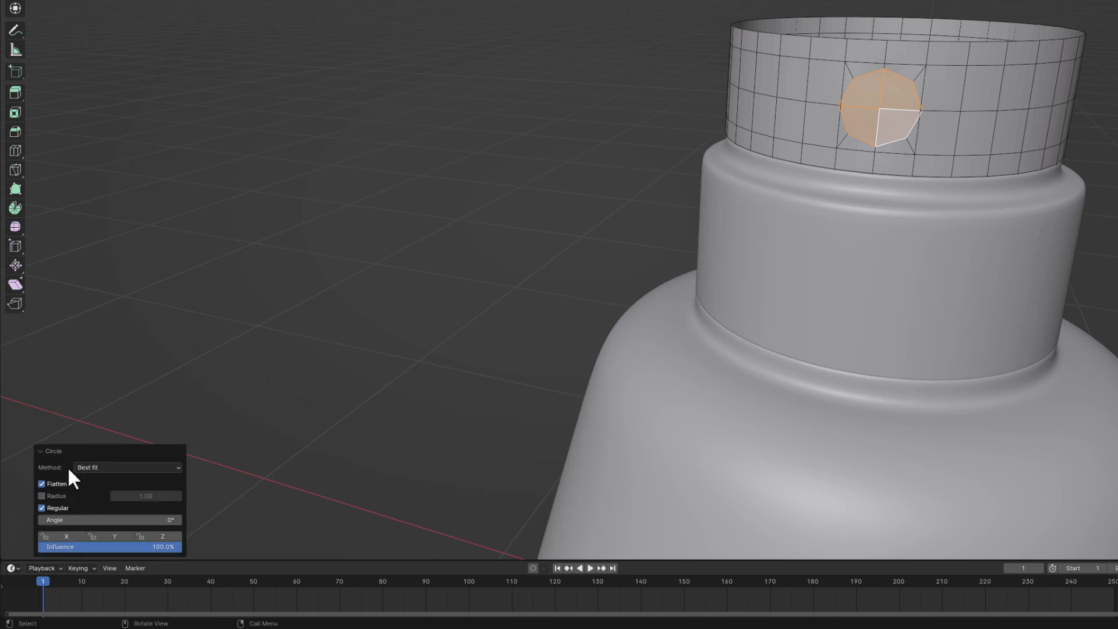
click(42, 484)
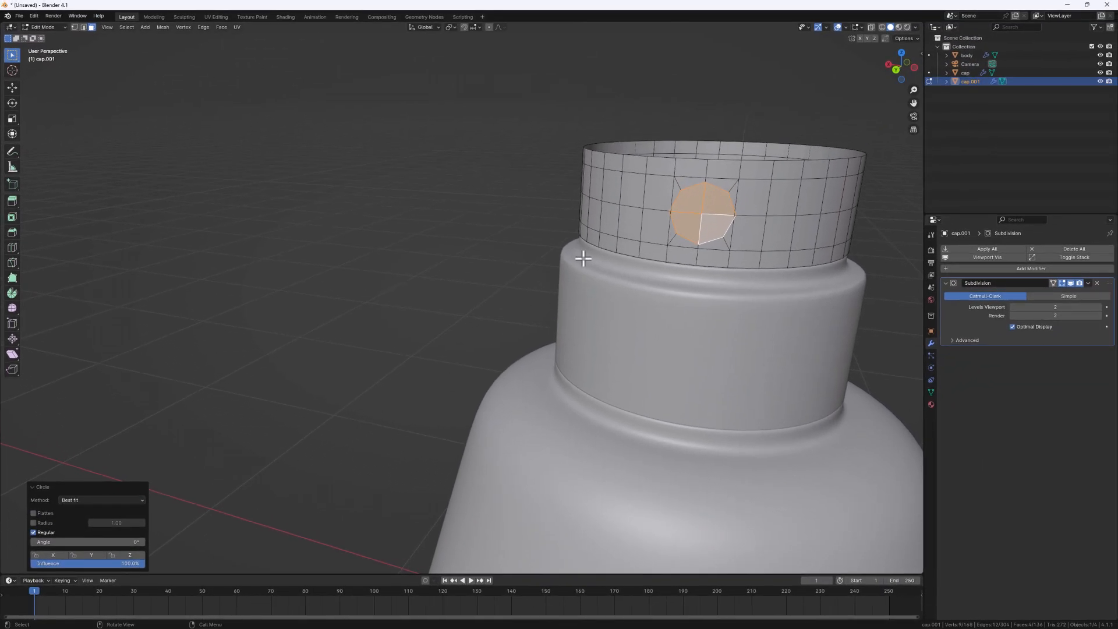
- Scale the circular faces on the ring down slightly, then stretch them along Z to about 1.087
middle_drag(704, 213, 624, 200)
scroll(760, 205, up, 1)
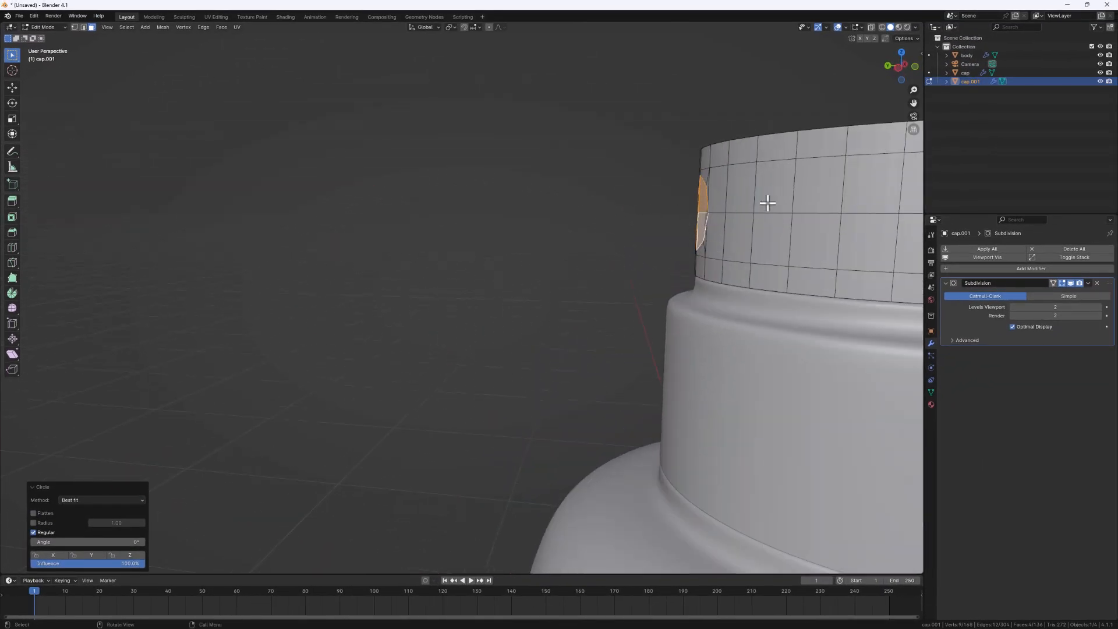
middle_drag(680, 229, 801, 220)
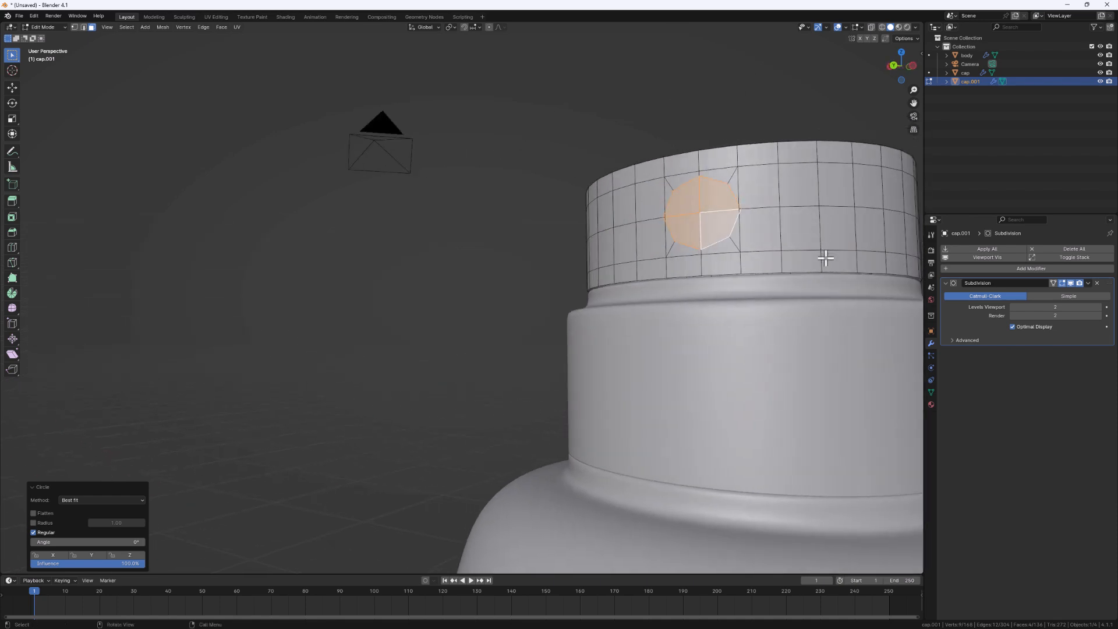
key(s)
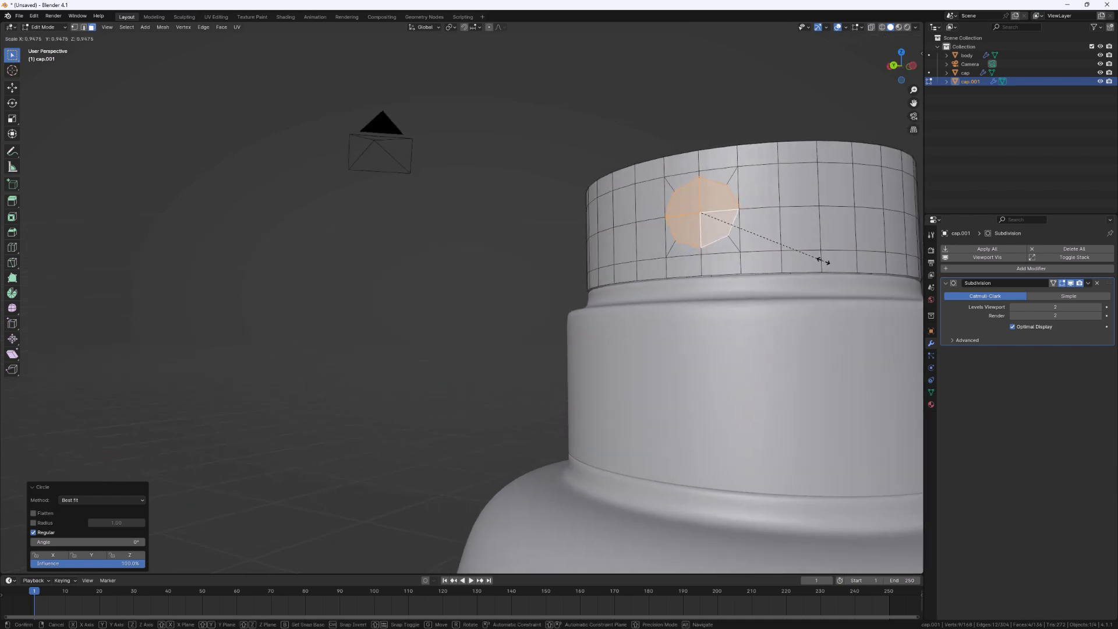
click(821, 257)
middle_drag(761, 241, 733, 247)
key(s)
key(z)
click(727, 298)
middle_drag(727, 298, 761, 230)
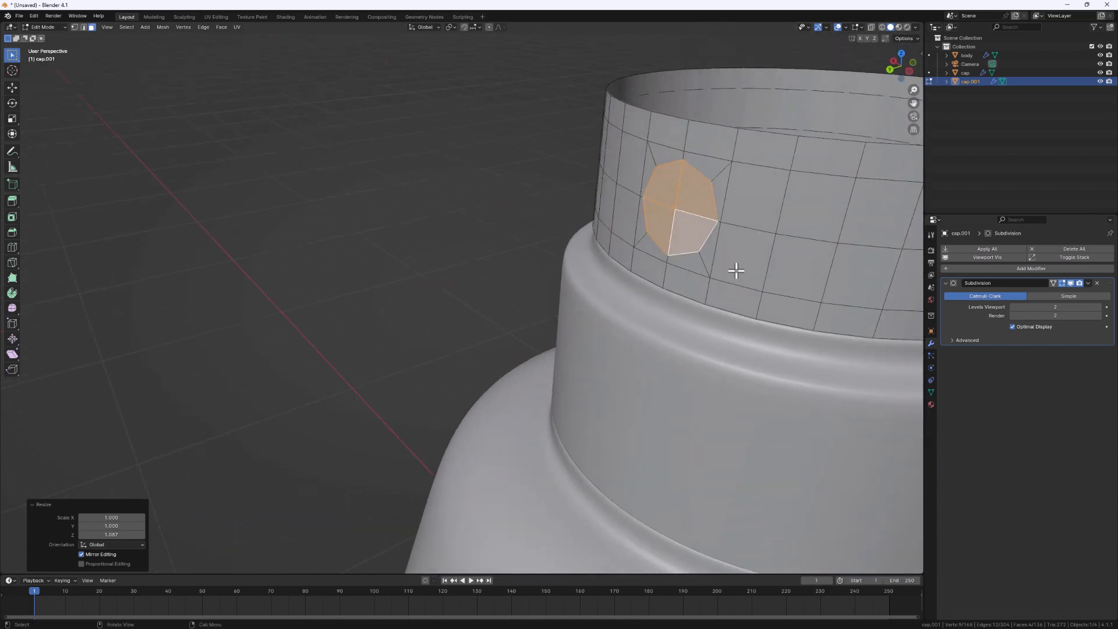
- Inset the circular faces by about 0.004 m and extrude them outward about 0.3 m into a straight spout
key(i)
click(814, 287)
middle_drag(742, 256, 680, 238)
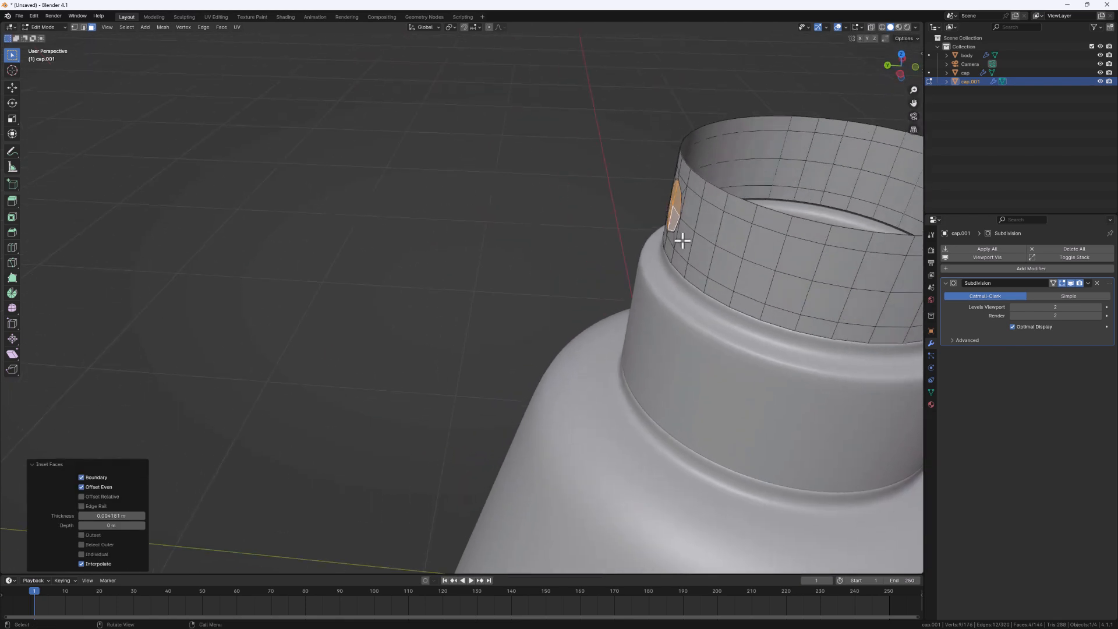
key(e)
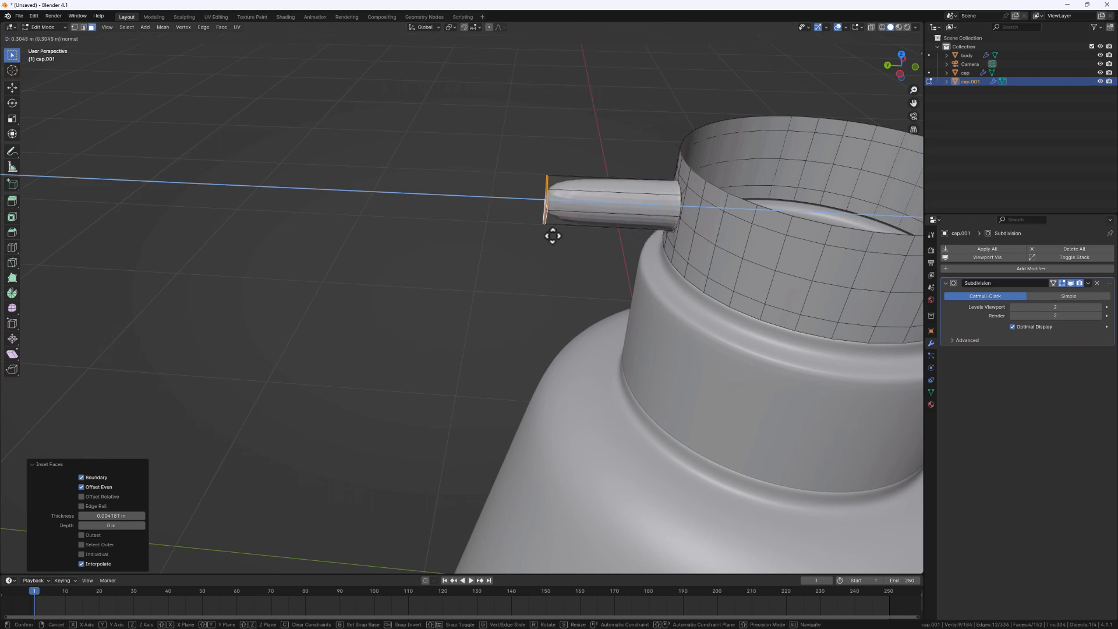
click(562, 237)
- Delete the four faces closing the spout's outer end so that the tube is open
middle_drag(544, 237, 486, 216)
scroll(556, 226, up, 3)
key(x)
click(589, 231)
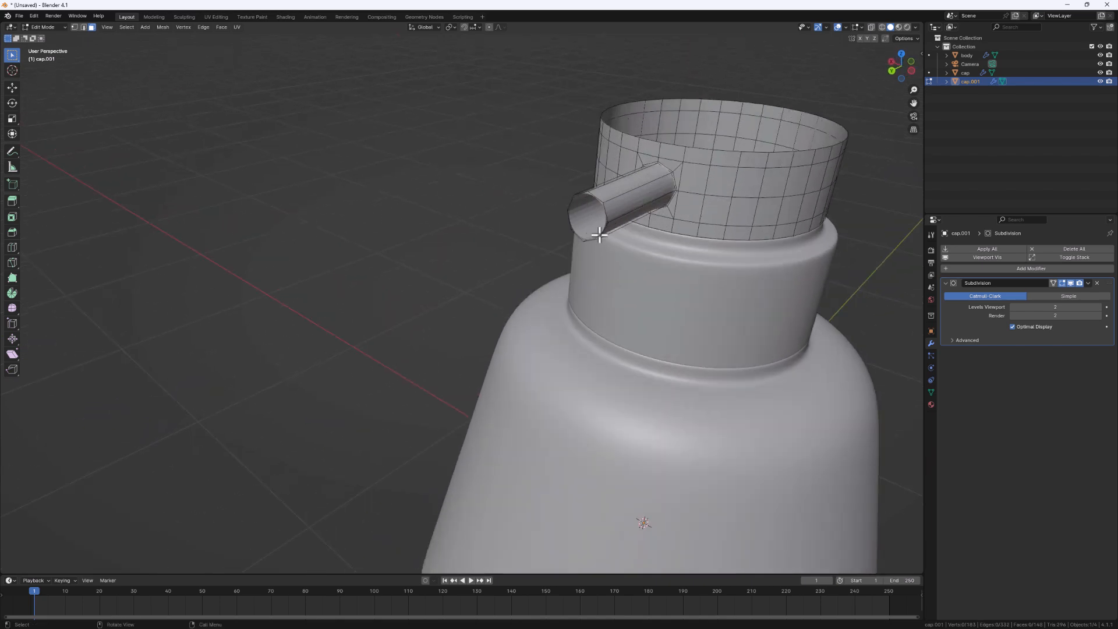
- Select the edge loop at the spout's open end and move it about -0.11 m along Y to shorten the tube
middle_drag(661, 249, 604, 228)
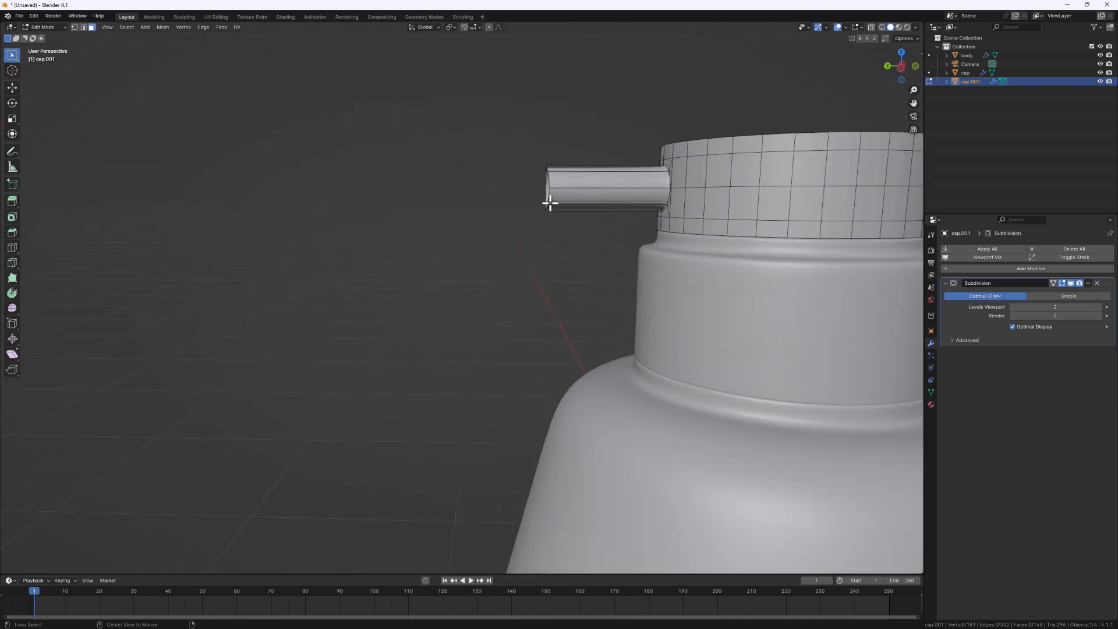
click(549, 195)
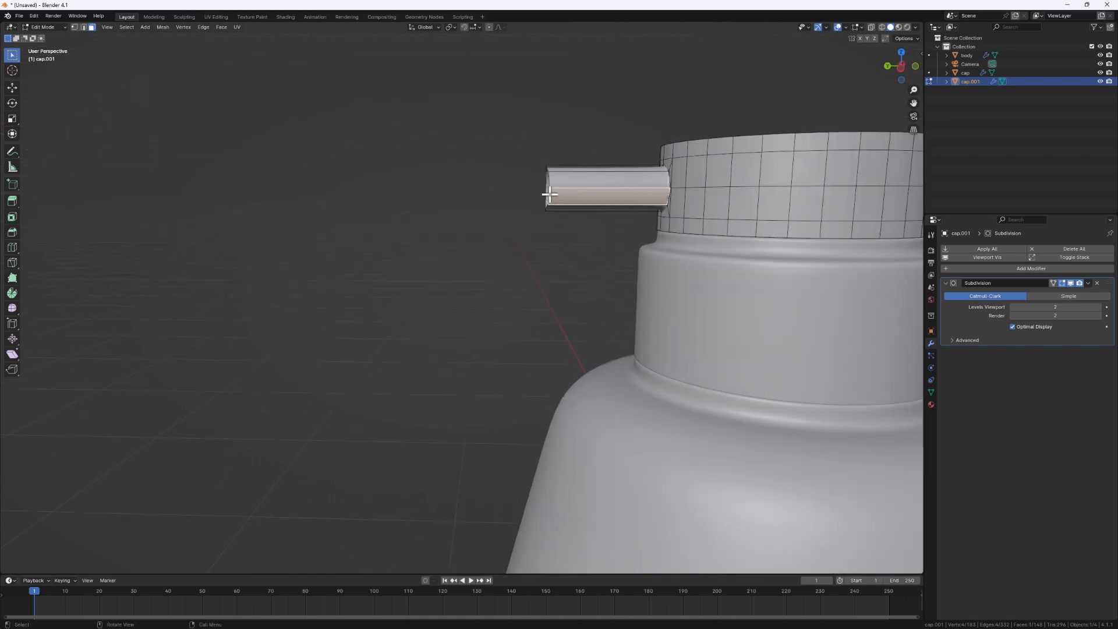
key(2)
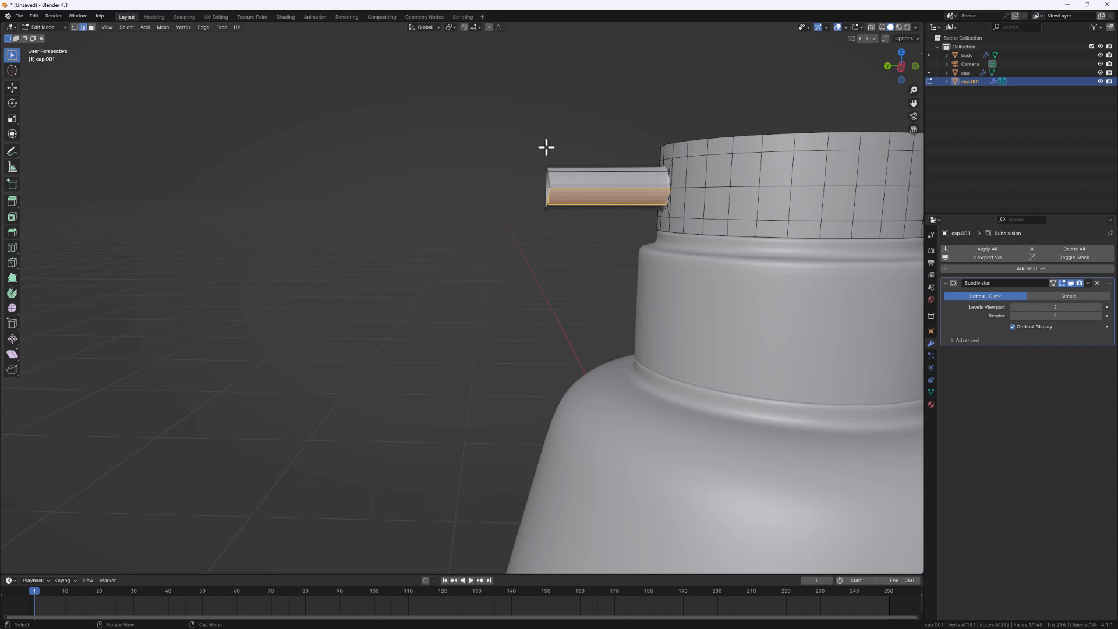
alt+click(548, 193)
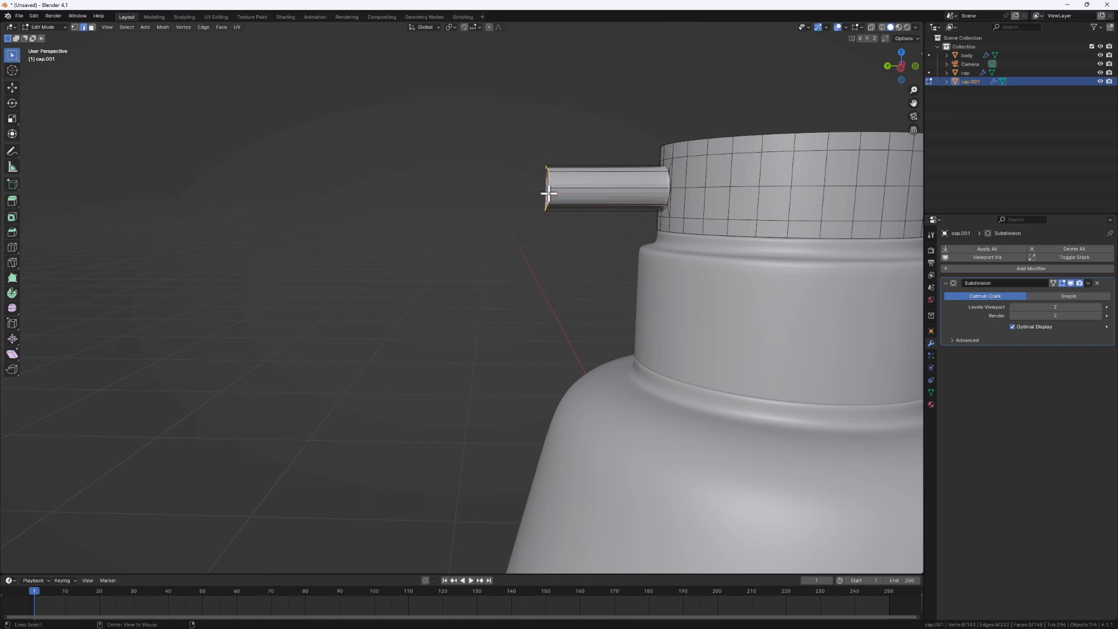
key(g)
key(x)
middle_drag(575, 201, 583, 200)
key(y)
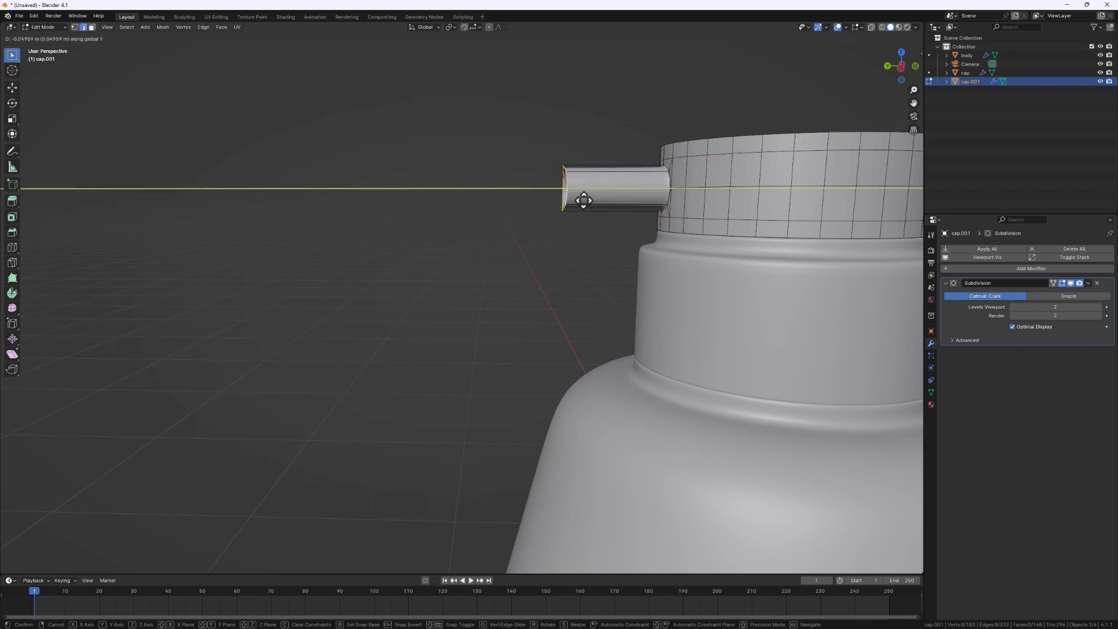
click(598, 203)
- Extrude the spout's open edge loop in the left orthographic view by about 0.217 m in Y and -0.038 m in Z
scroll(582, 237, down, 2)
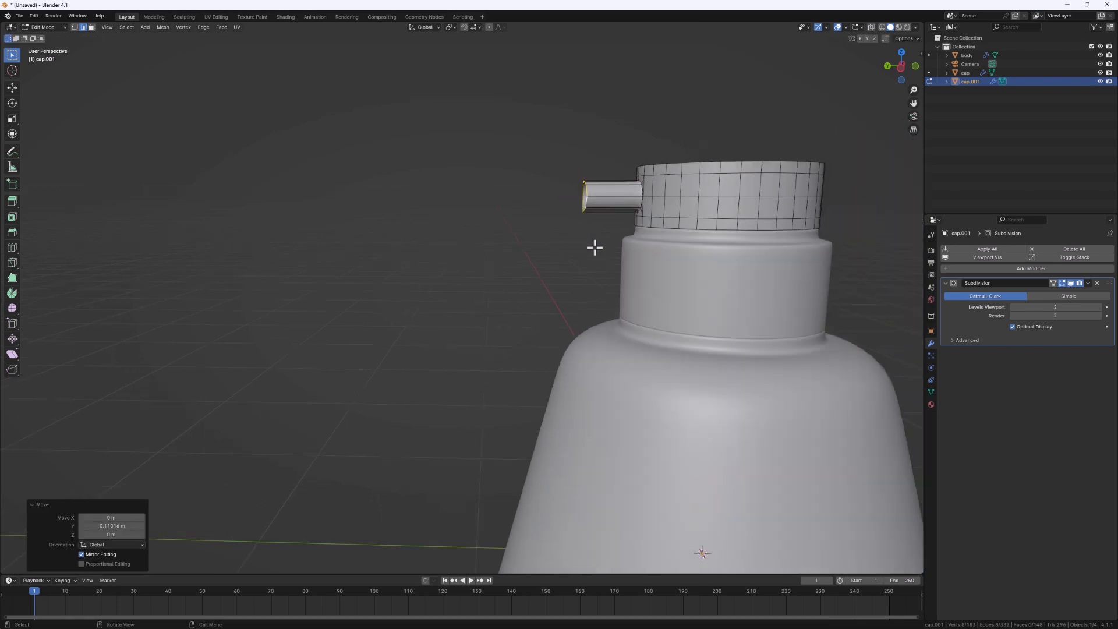
mouse_move(701, 282)
alt+middle_down()
mouse_move(694, 95)
mouse_move(685, 297)
alt+middle_up()
scroll(711, 330, down, 3)
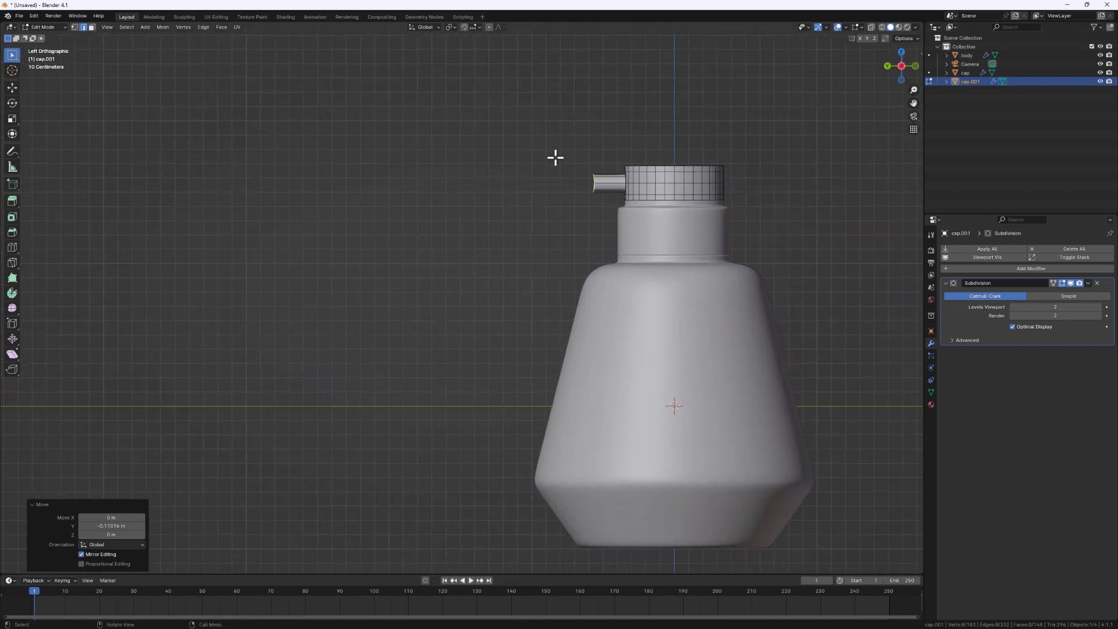
scroll(568, 201, up, 4)
key(e)
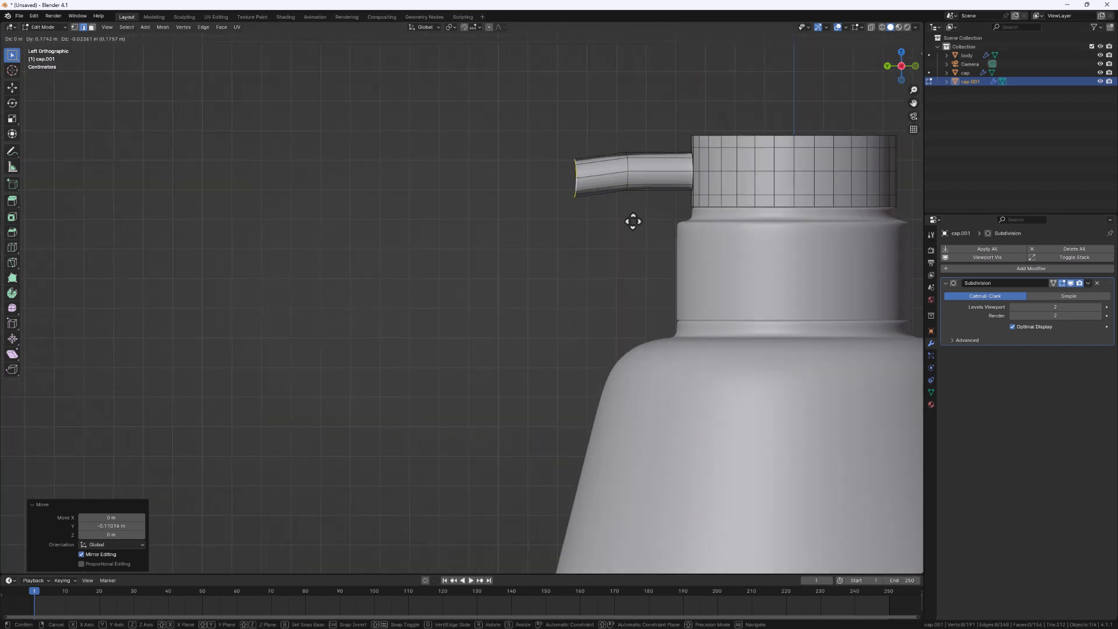
click(622, 224)
- Rotate the spout's end loop about -22.1° and move it about -0.022 m in Y and -0.094 m in Z, then leave Edit Mode
key(r)
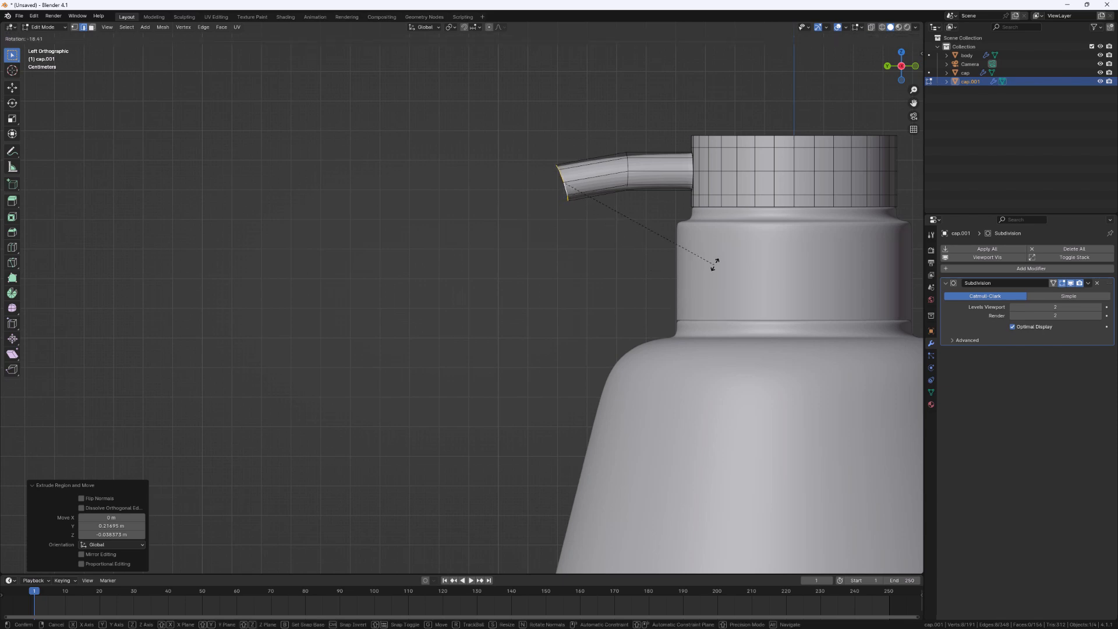
click(713, 268)
key(g)
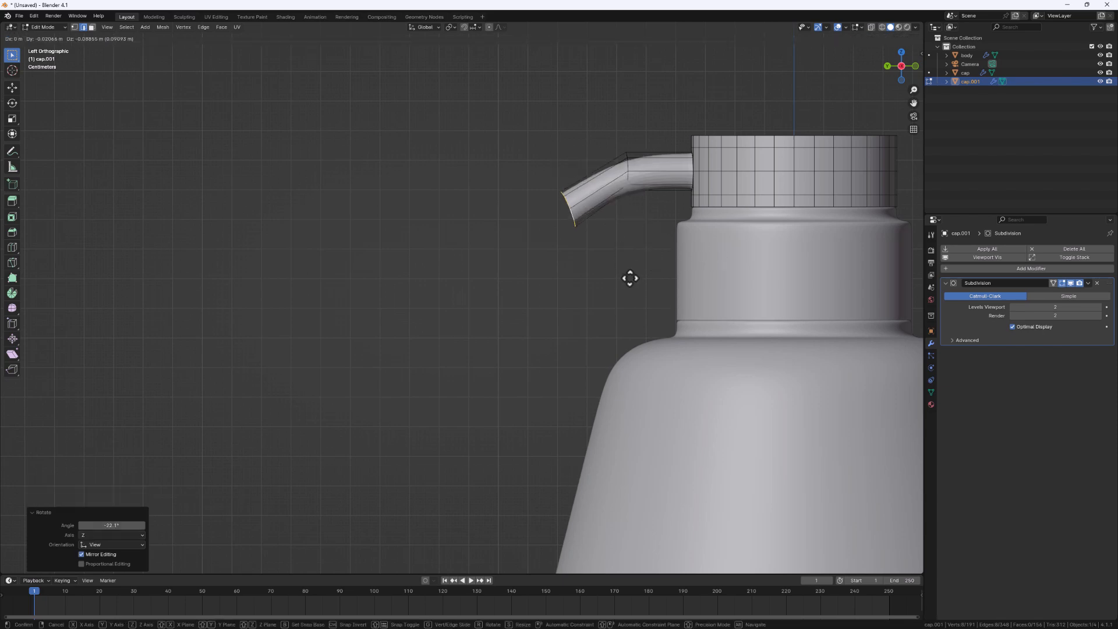
click(630, 281)
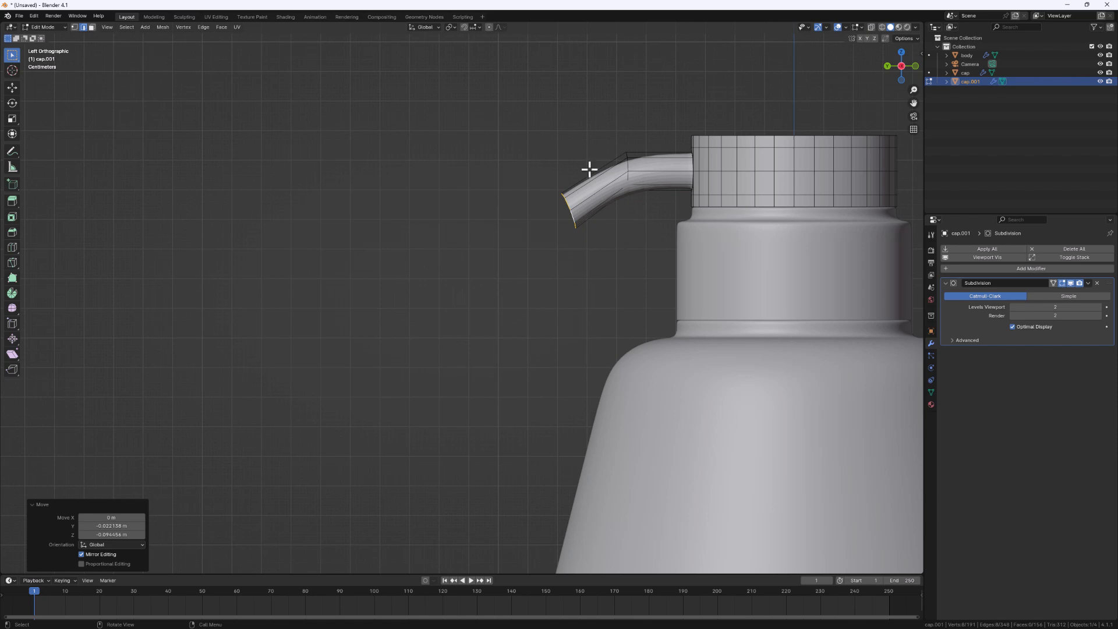
scroll(731, 250, down, 5)
middle_drag(731, 250, 676, 203)
key(Tab)
scroll(761, 221, up, 3)
middle_drag(600, 201, 689, 198)
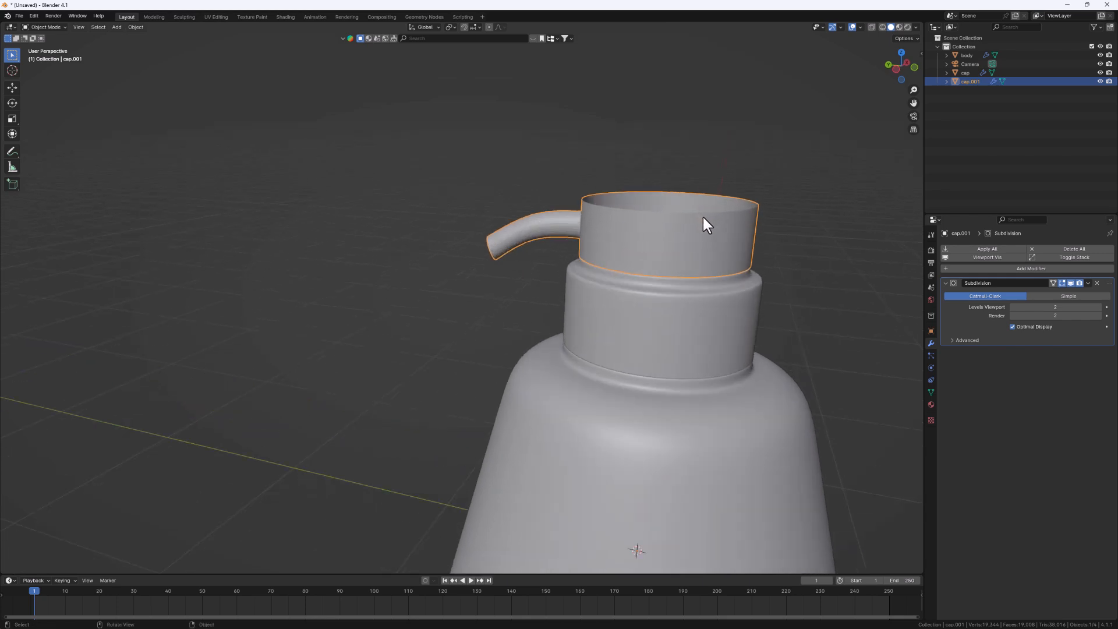
- Select the ring's top rim edge loop in Edit Mode and extrude it slightly inward by scaling
key(Tab)
scroll(653, 219, up, 5)
alt+click(652, 219)
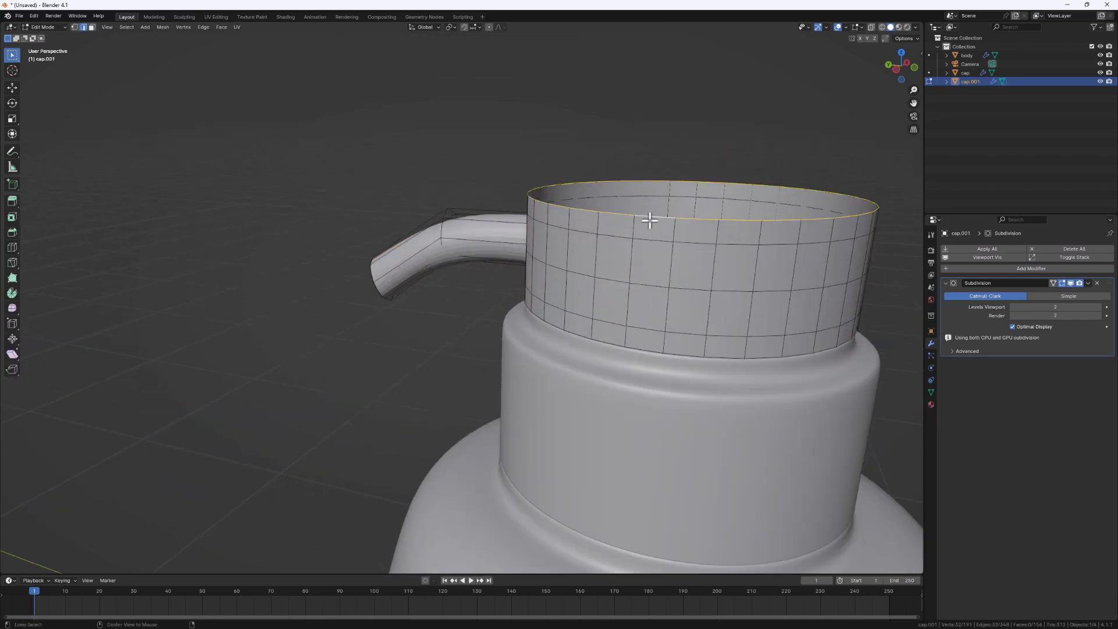
scroll(648, 222, down, 3)
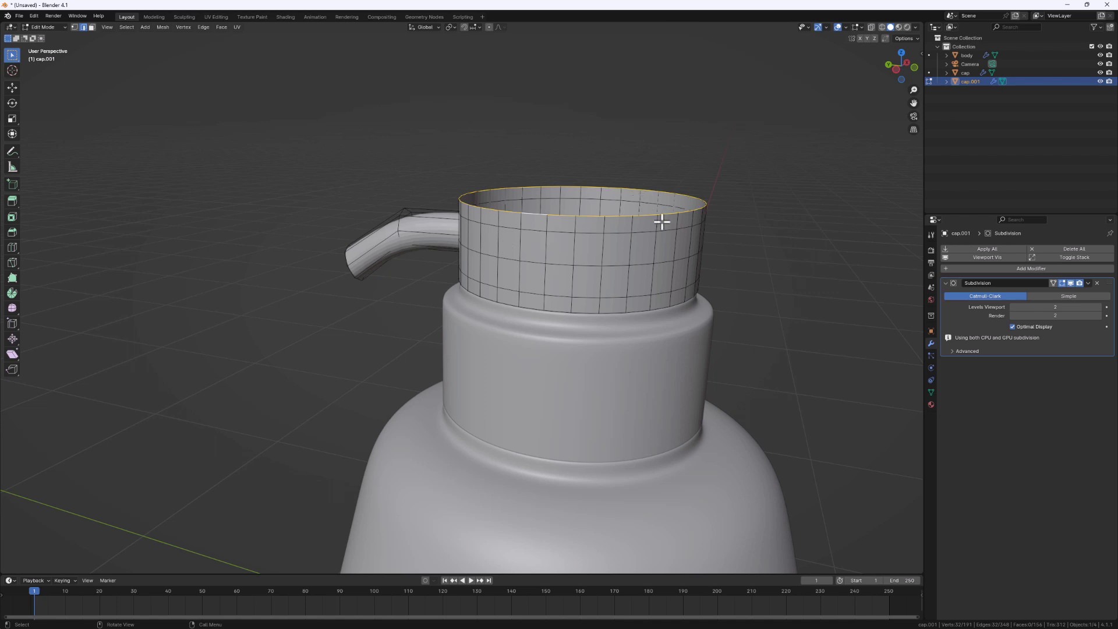
key(e)
key(s)
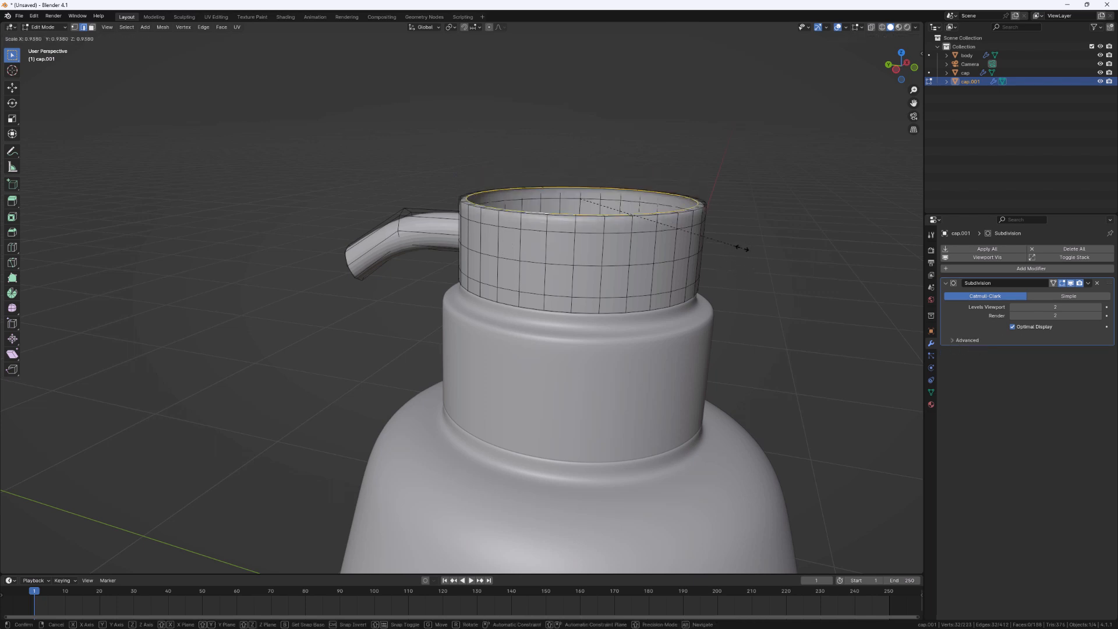
click(682, 252)
- Extrude the top rim inward twice, scaling to about 0.433 and 0.36, fill the remaining hole with a face, and return to Object Mode
middle_drag(681, 251, 739, 317)
key(e)
key(s)
click(646, 253)
key(e)
key(s)
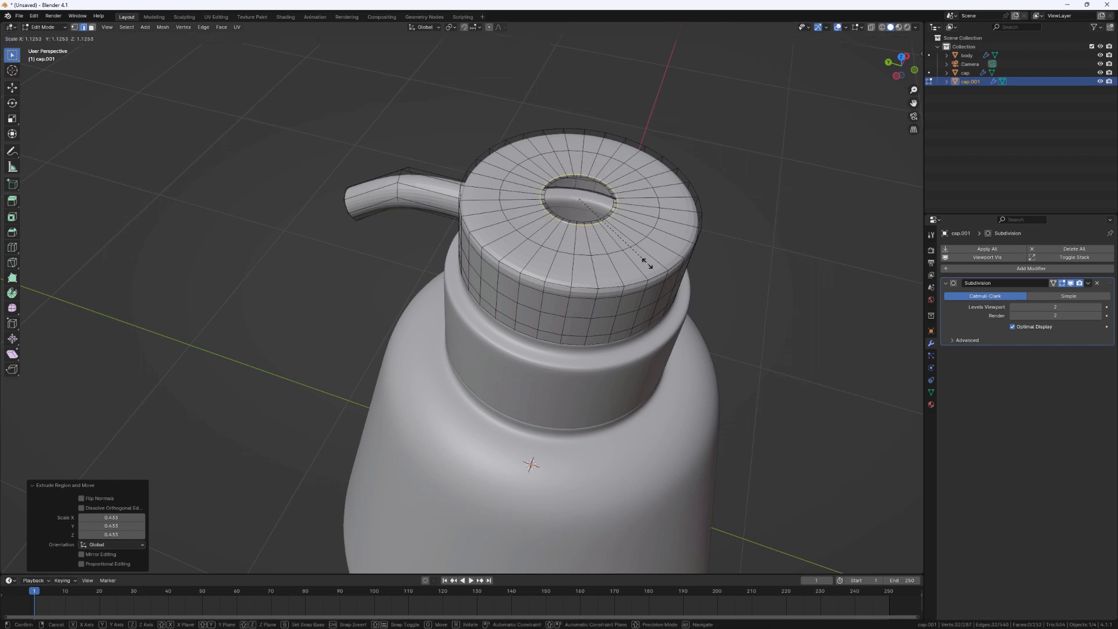
click(603, 219)
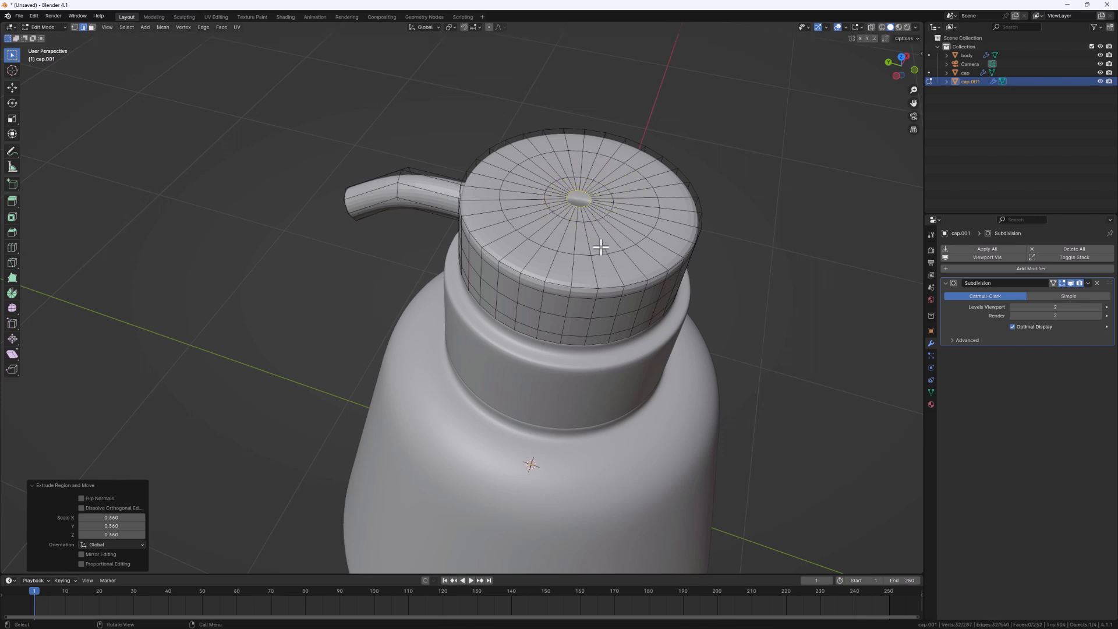
key(f)
scroll(582, 233, down, 3)
scroll(582, 245, up, 3)
middle_drag(587, 255, 570, 196)
scroll(571, 201, down, 3)
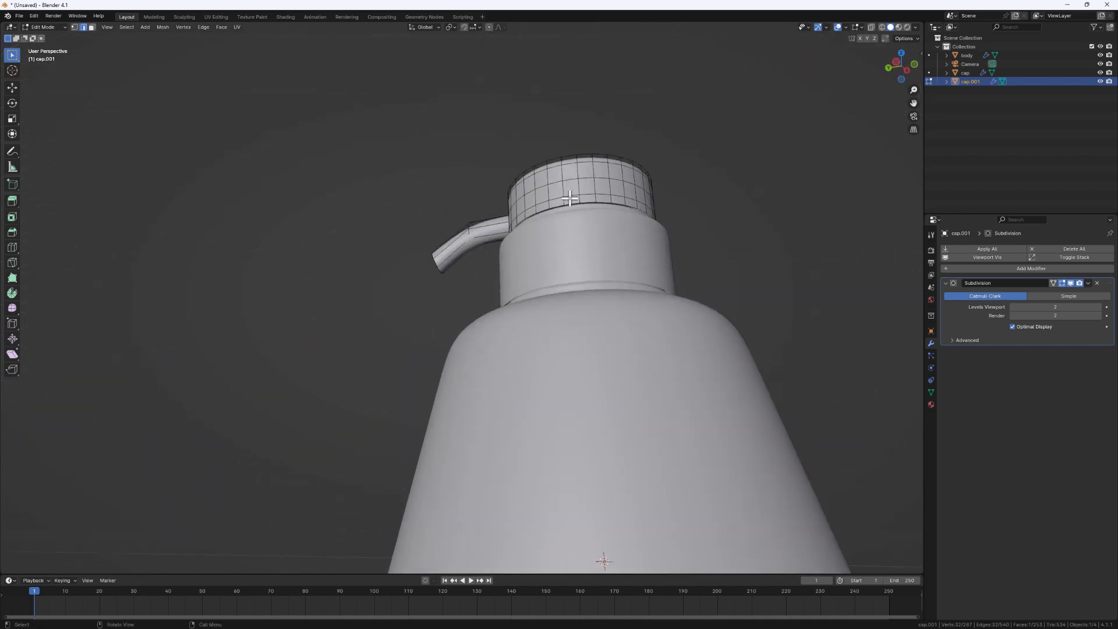
key(Tab)
- Save the project as bottle.blend in the bush scene folder
scroll(587, 252, down, 4)
middle_drag(586, 252, 633, 280)
middle_drag(617, 382, 814, 454)
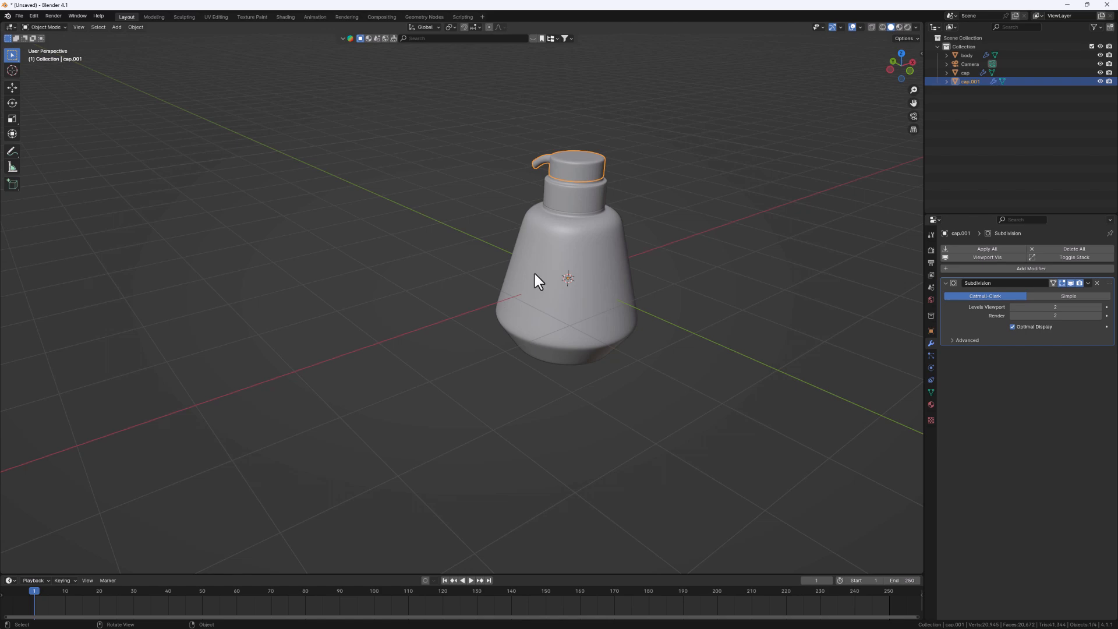
key(ctrl+s)
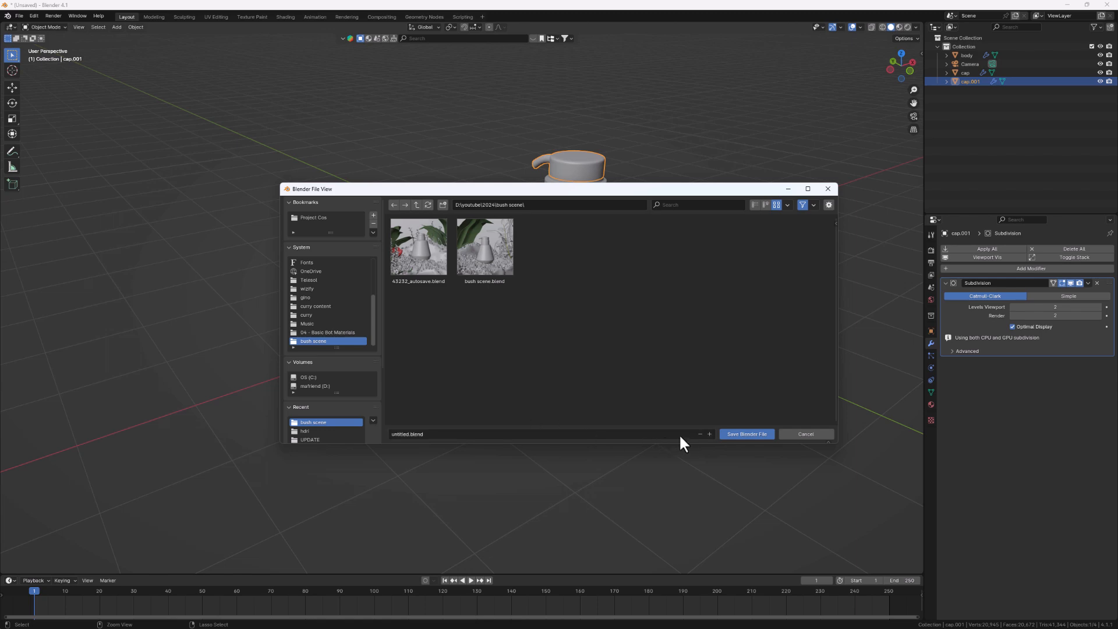
click(649, 433)
text(bottle)
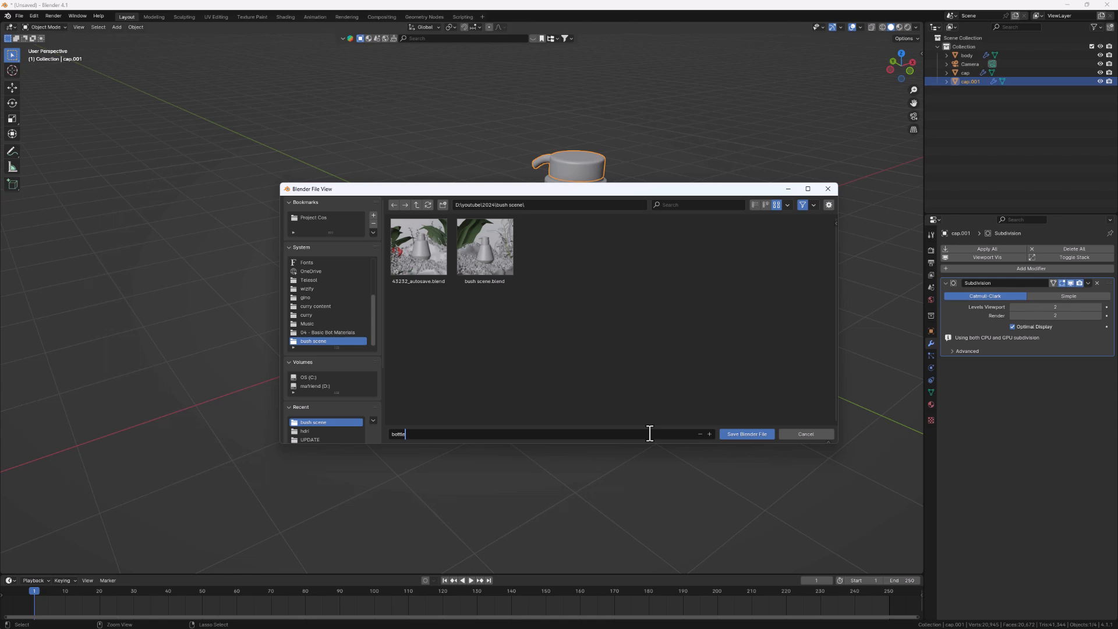
key(Return)
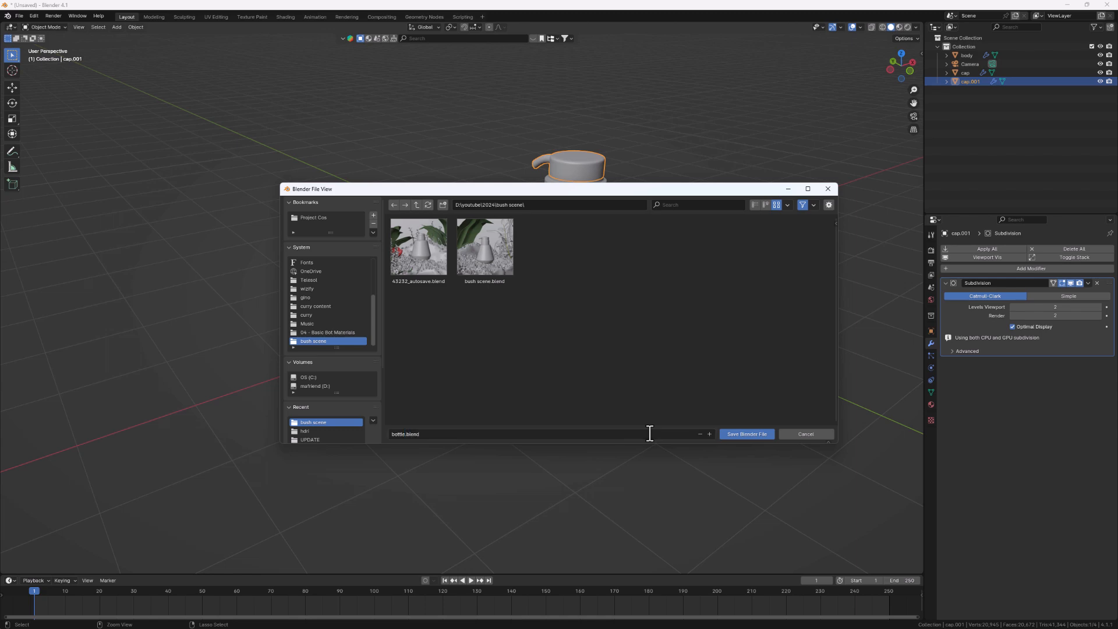
click(733, 433)
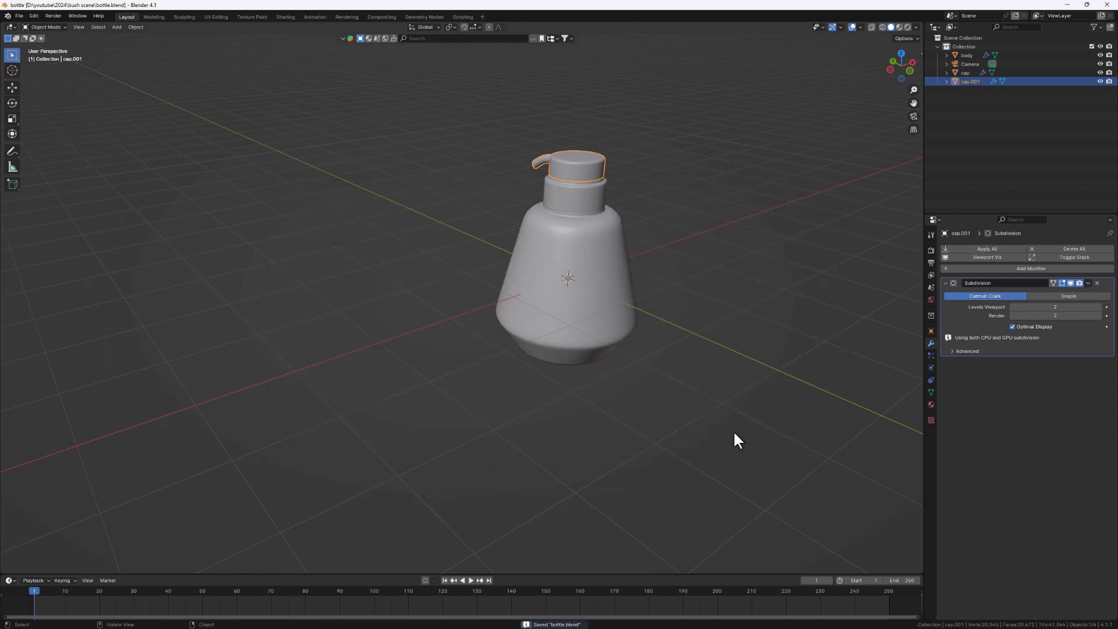
- Enlarge the timeline area to nearly half the window height and change it to the Shader Editor
middle_drag(577, 345, 641, 389)
scroll(662, 324, up, 3)
scroll(663, 305, down, 1)
drag(549, 575, 573, 361)
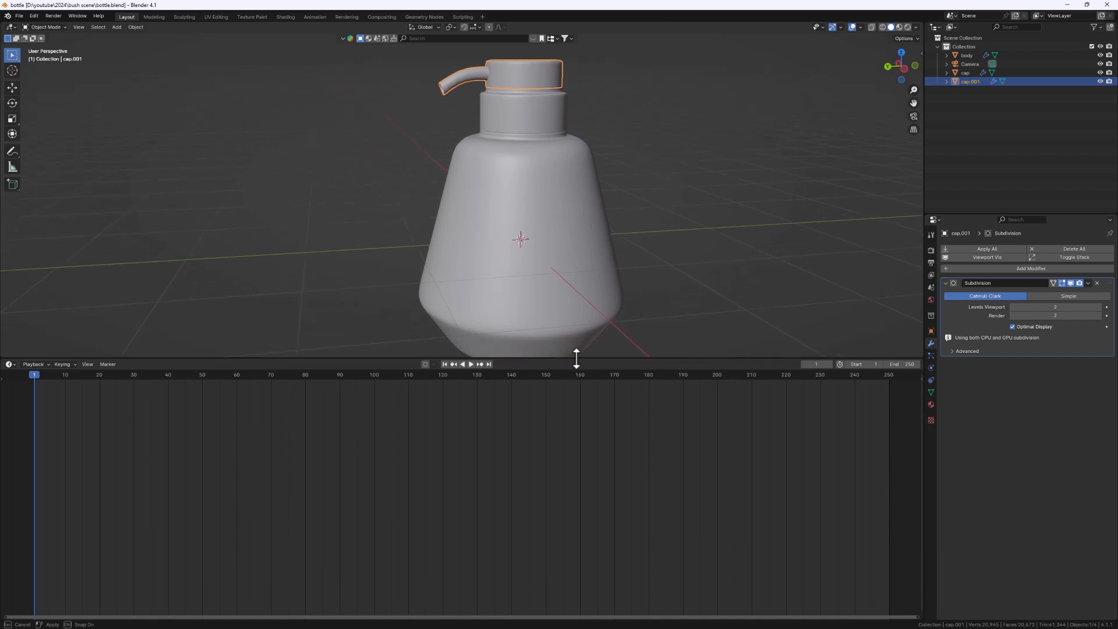
click(10, 364)
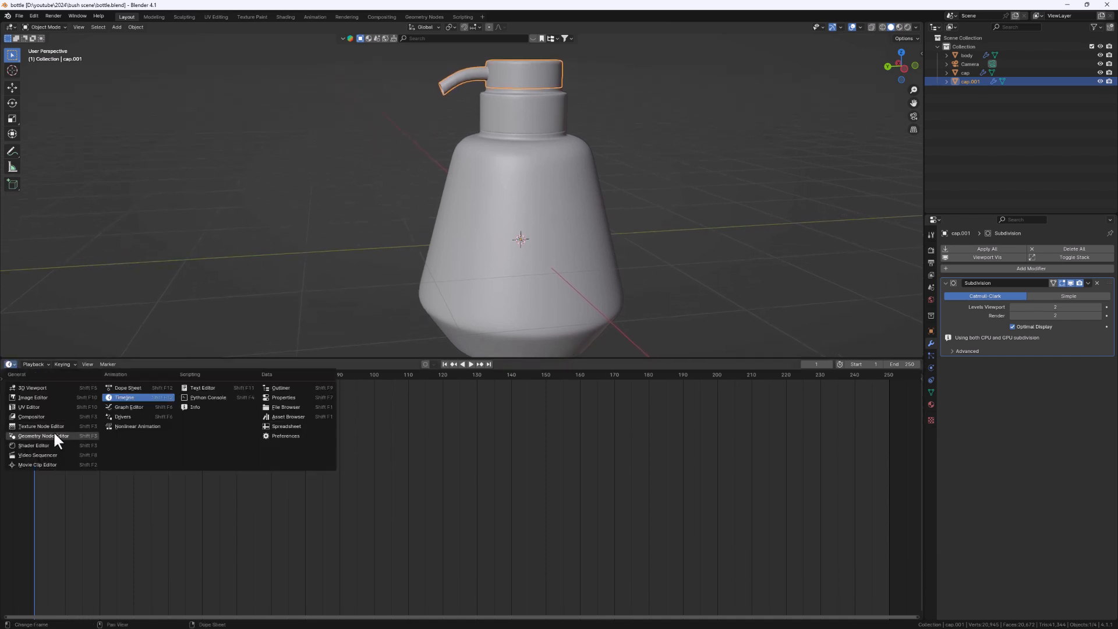
click(43, 446)
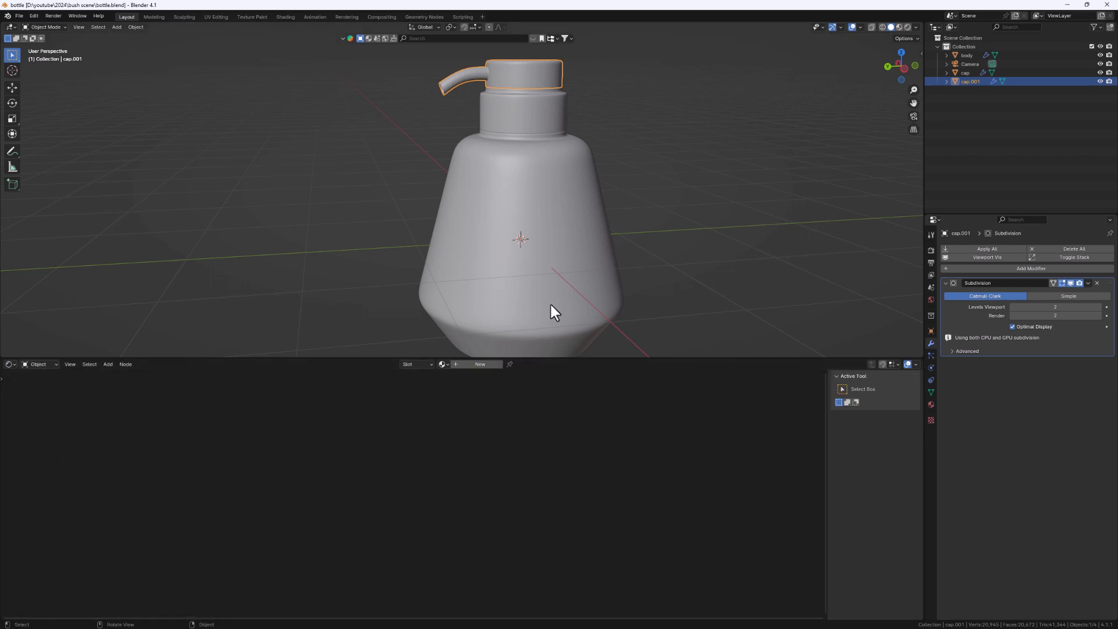
- Switch the 3D viewport to Material Preview shading and bring the whole bottle into view
click(898, 27)
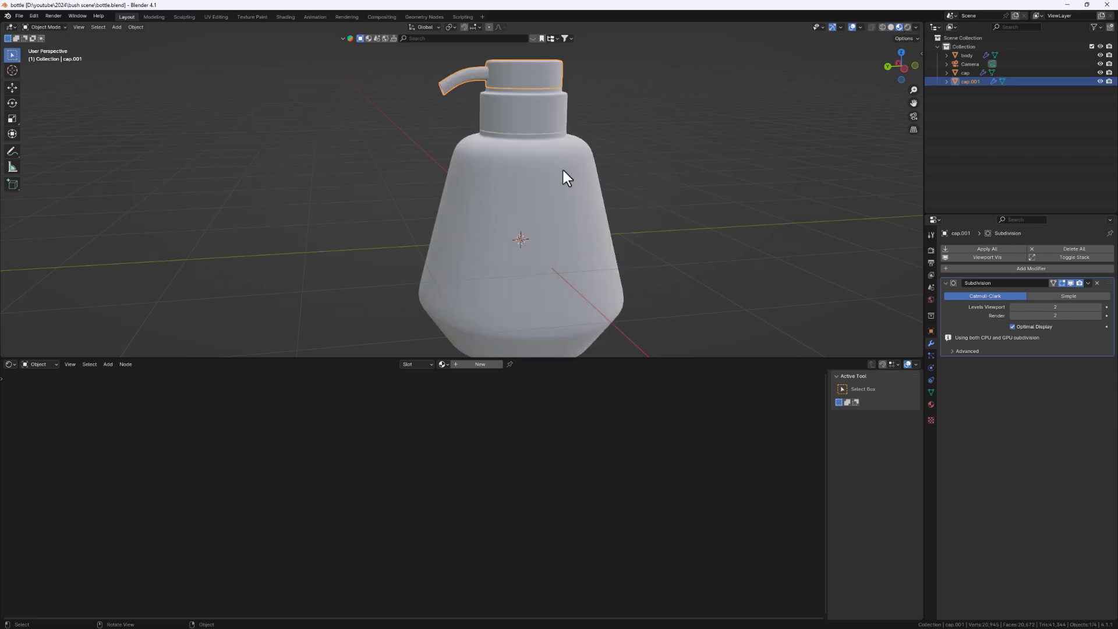
scroll(513, 190, down, 4)
scroll(512, 192, up, 1)
mouse_move(516, 205)
middle_down()
mouse_move(530, 196)
mouse_move(516, 223)
middle_up()
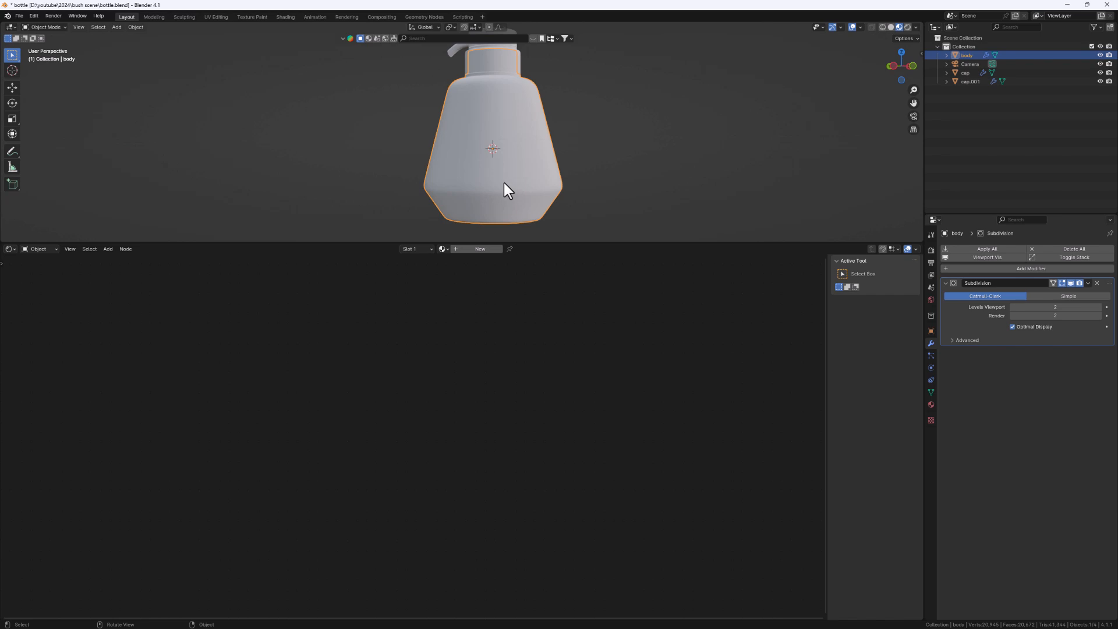
- Create a new material for the bottle body and set its base color to bright red
click(488, 249)
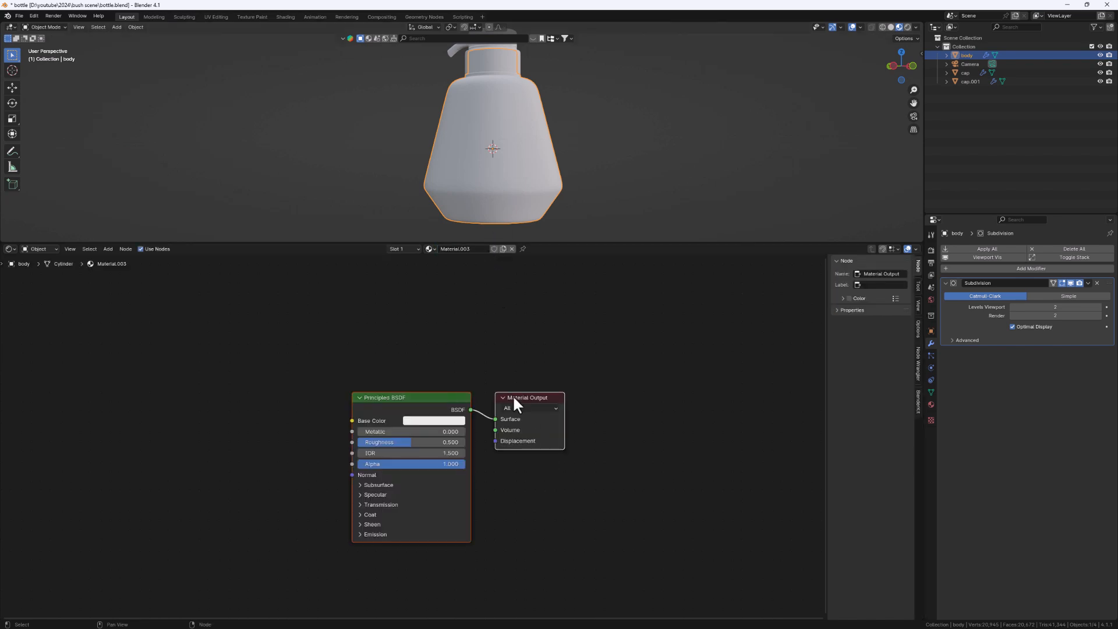
click(435, 421)
mouse_move(449, 318)
mouse_down()
mouse_move(447, 330)
mouse_move(438, 325)
mouse_move(433, 306)
mouse_move(449, 343)
mouse_up()
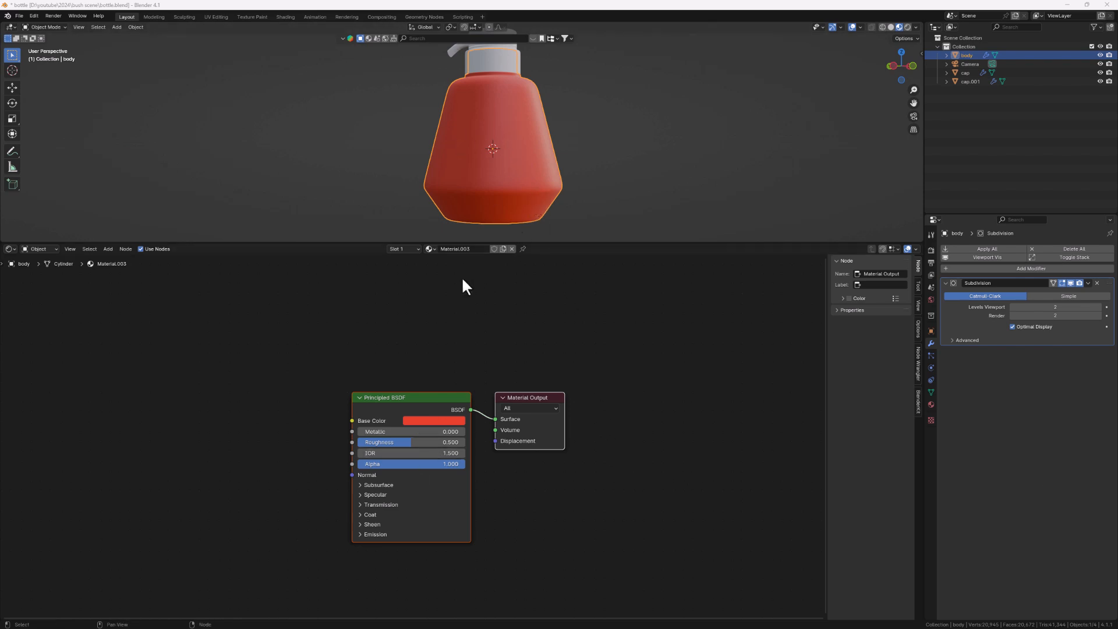
- Examine the label artwork label copy.jpg in the image viewer and close it
drag(1117, 216, 650, 112)
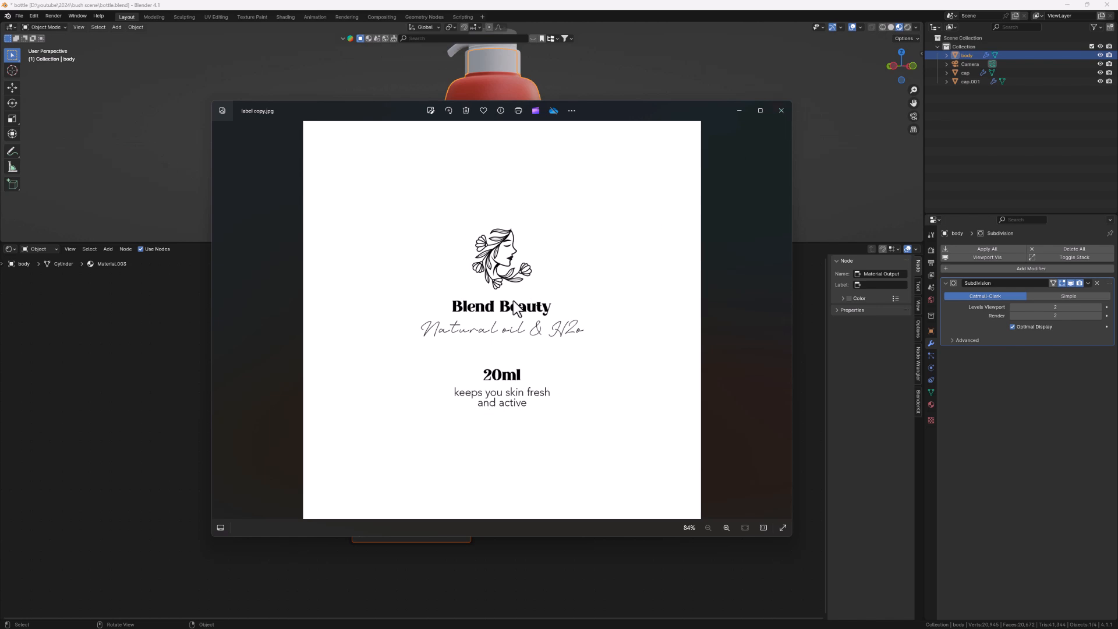
click(780, 114)
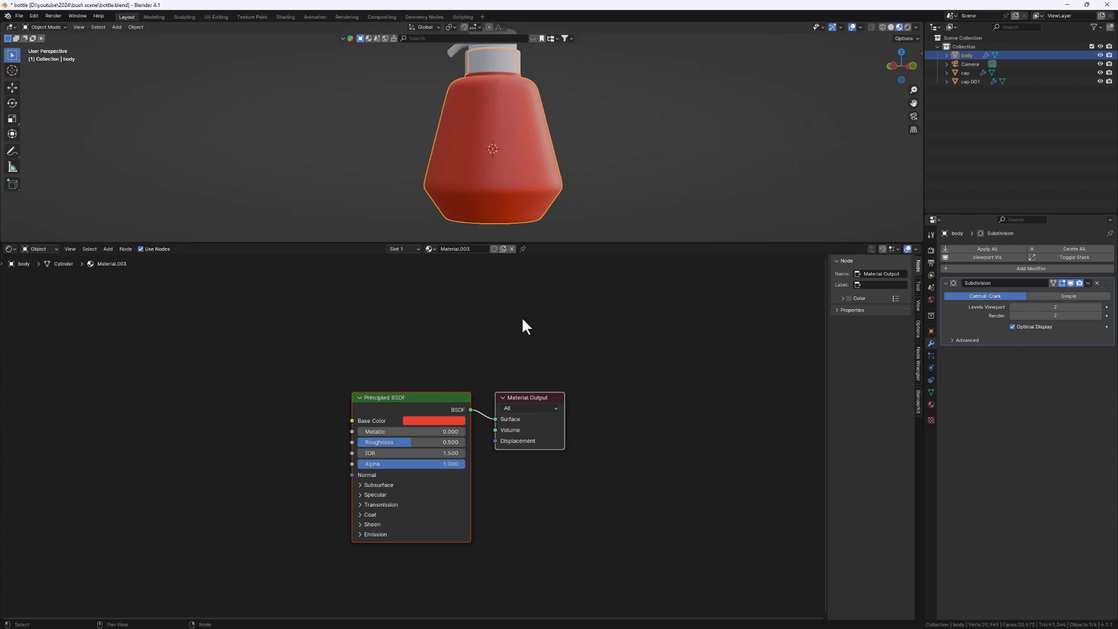
- Move the Material Output node farther from the Principled BSDF node to leave more room between them
middle_drag(578, 429, 621, 411)
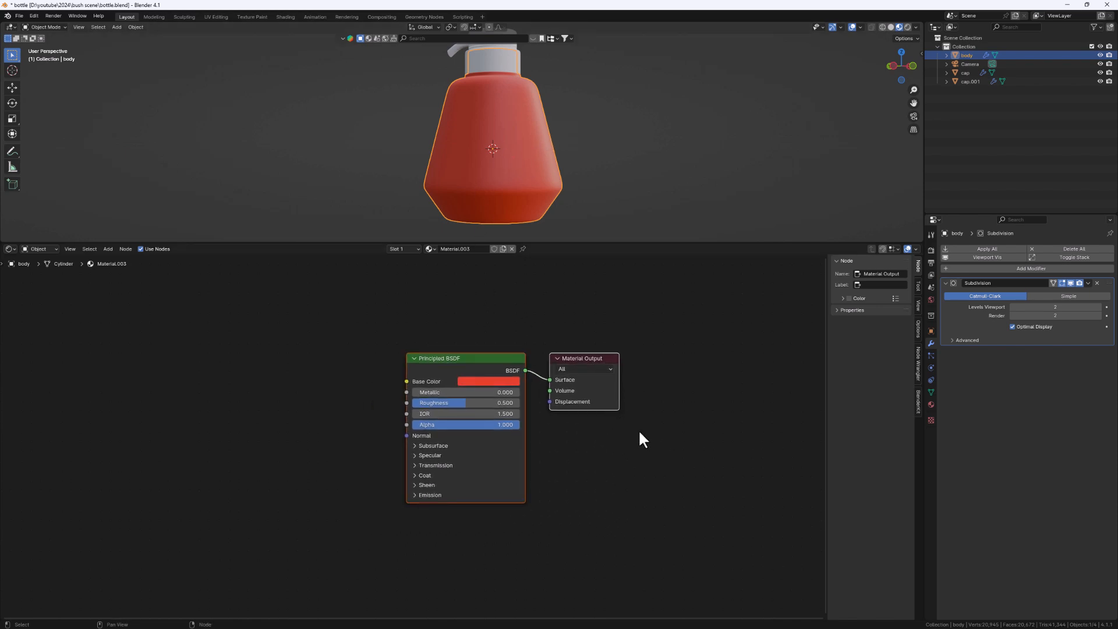
scroll(674, 457, up, 1)
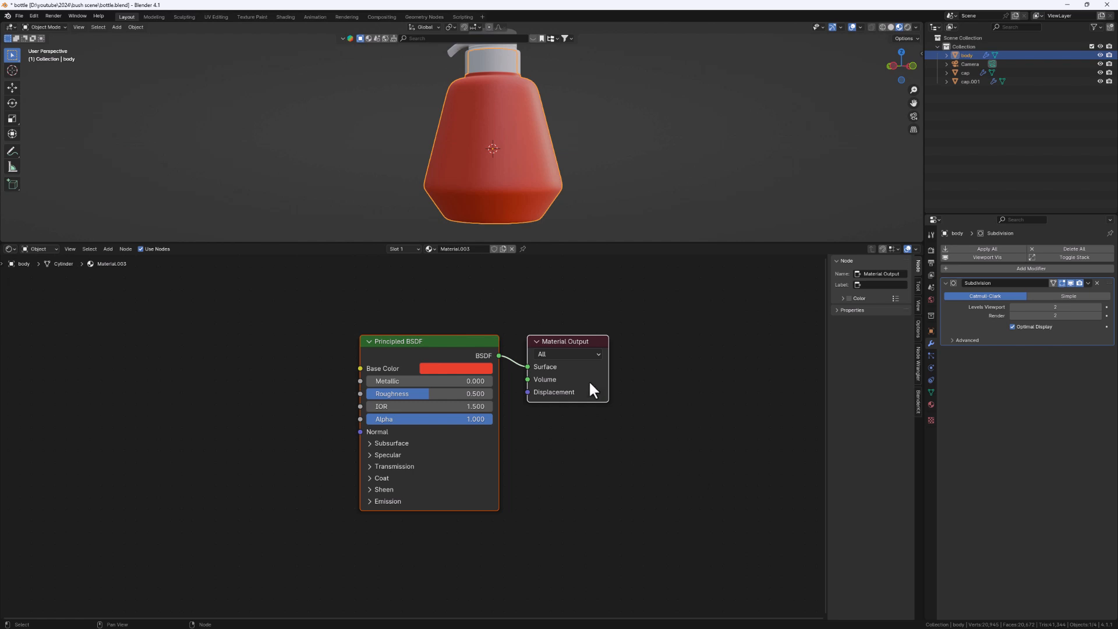
click(563, 344)
drag(562, 345, 676, 353)
scroll(547, 442, down, 1)
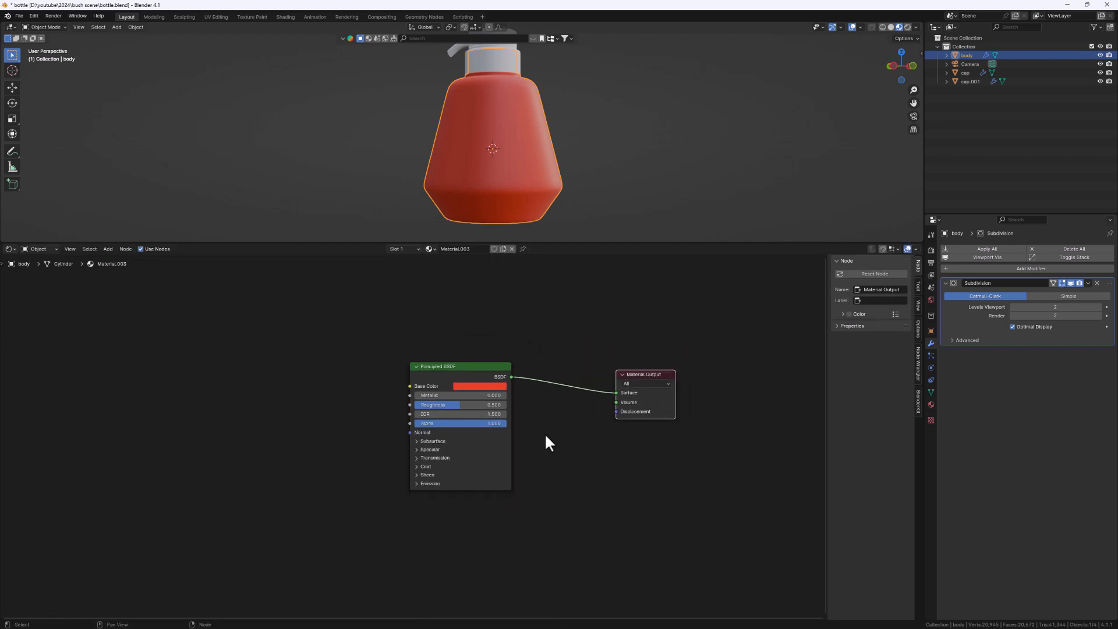
middle_drag(543, 437, 568, 432)
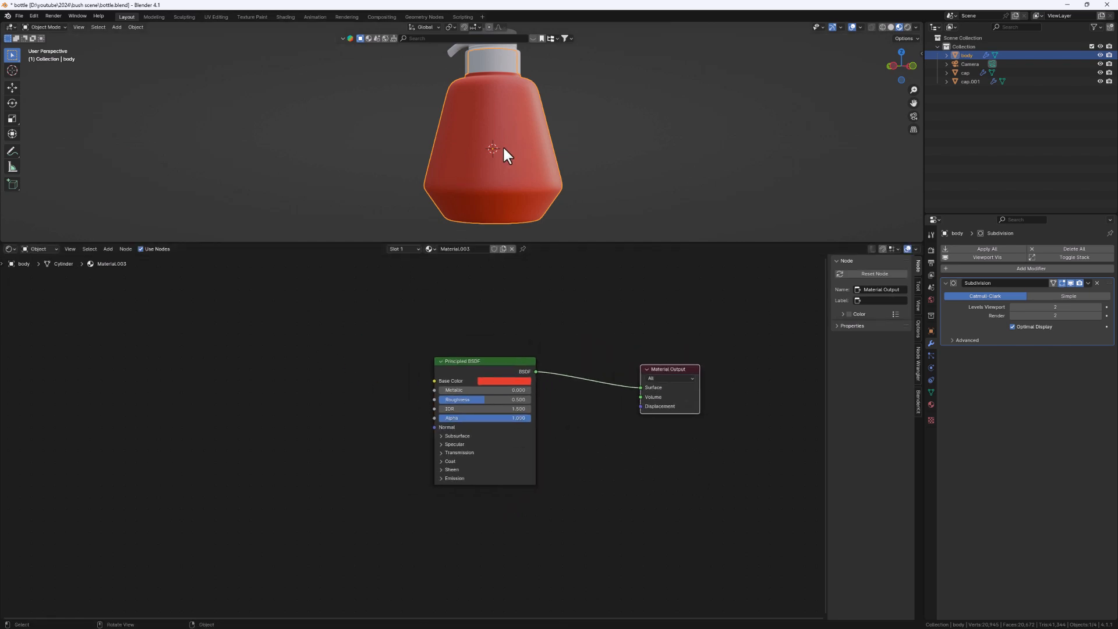
- Add an Image Texture with mapping and texture coordinates to the Principled BSDF's base color and load label copy.jpg into it
click(475, 364)
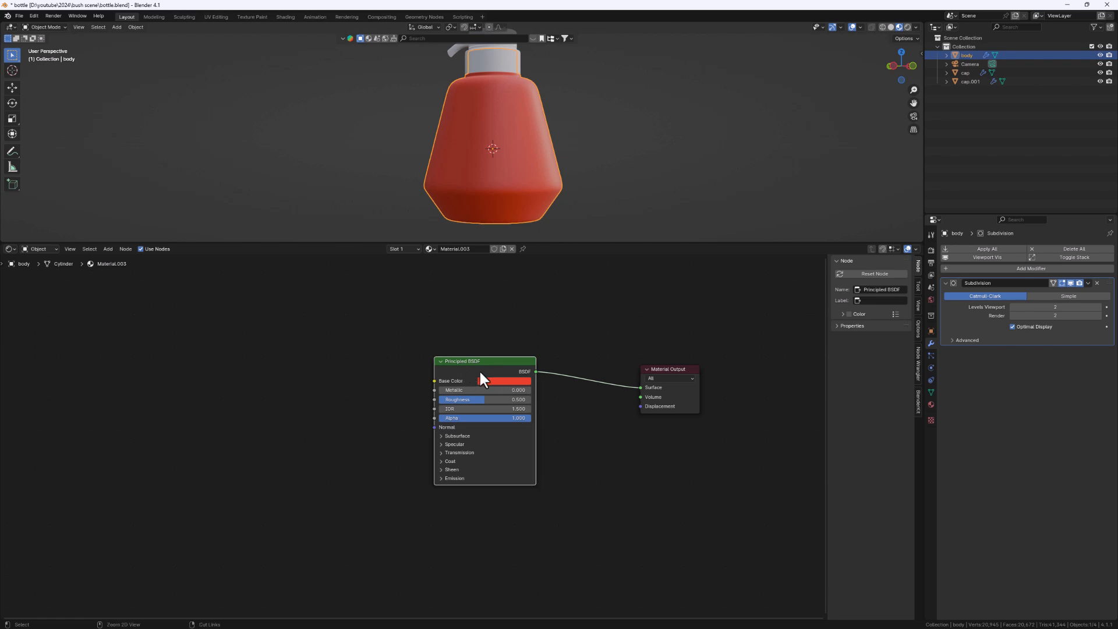
key(ctrl+t)
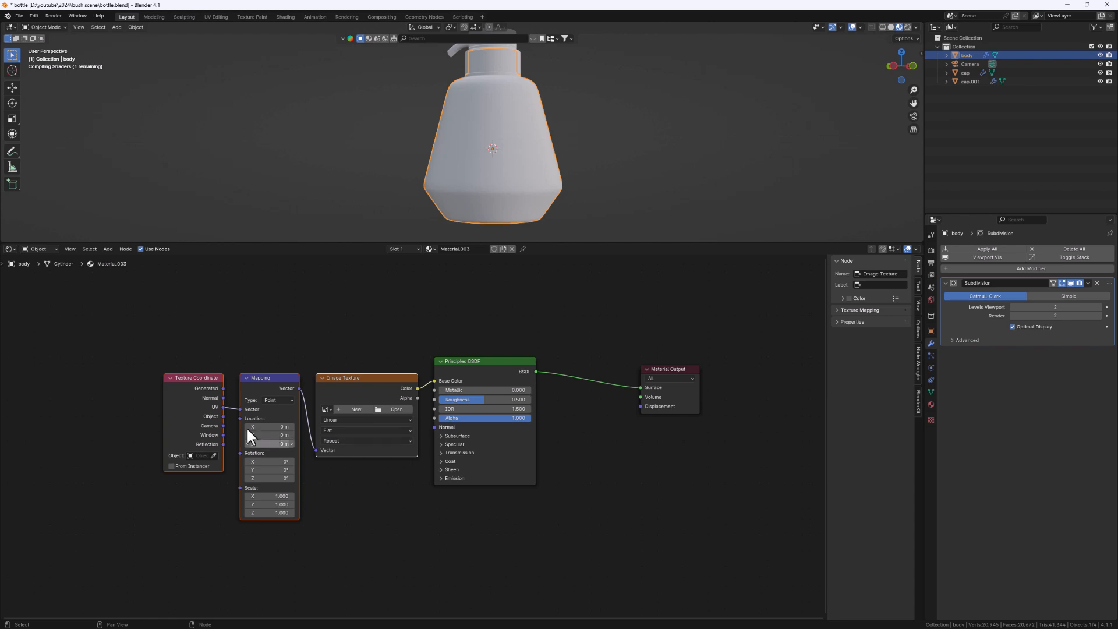
click(400, 408)
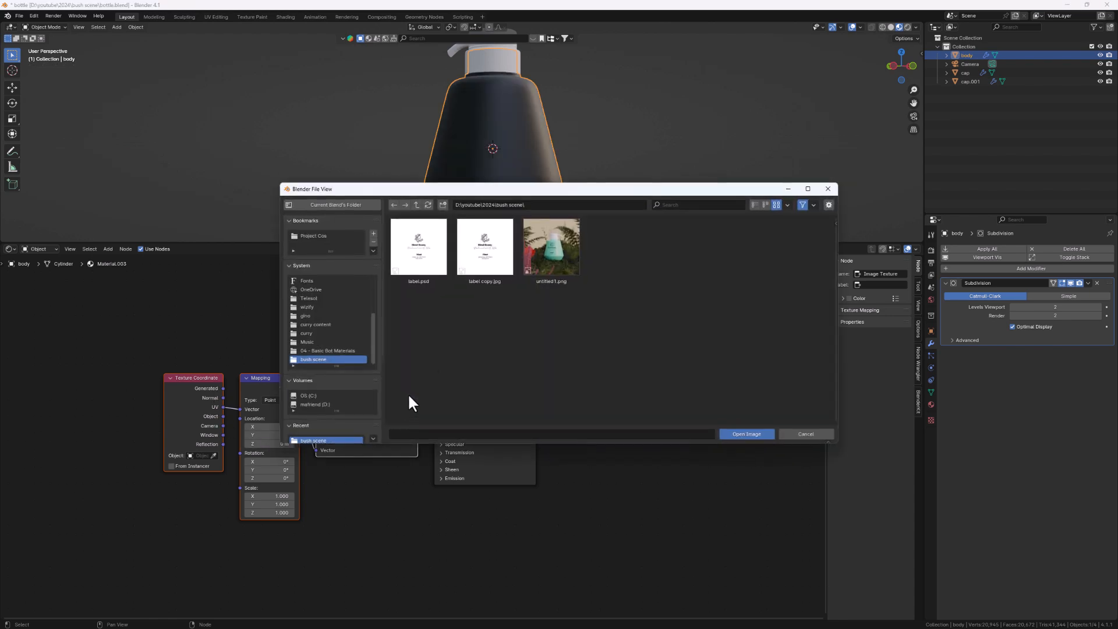
click(487, 281)
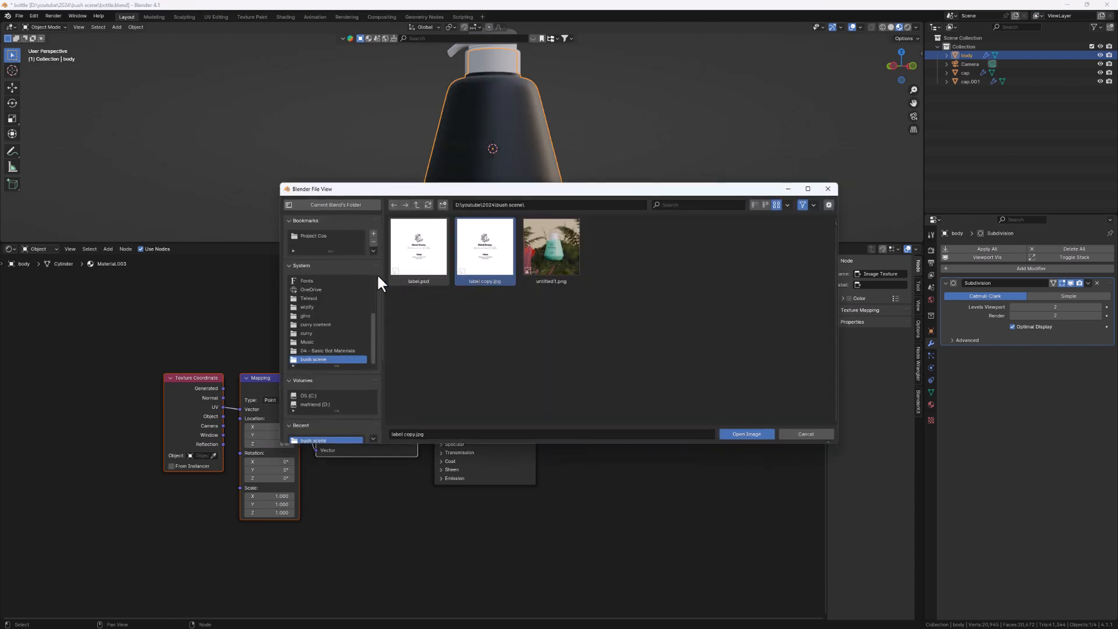
click(763, 435)
- Make the 3D viewport area taller and turn the view to the labelled side of the bottle
middle_drag(545, 140, 491, 194)
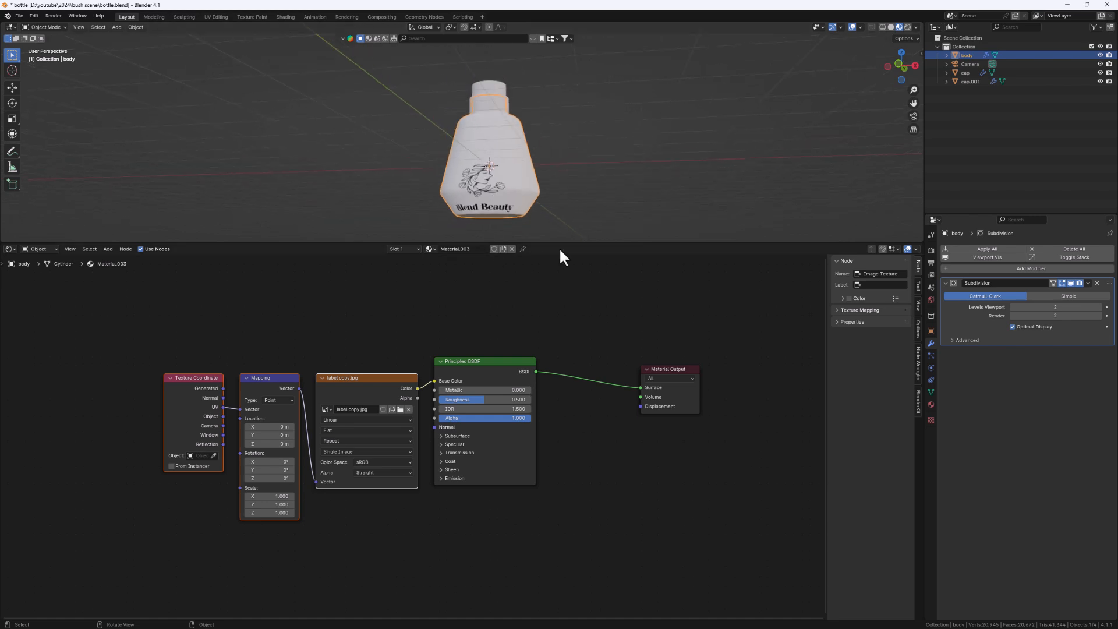
drag(559, 243, 548, 294)
scroll(485, 209, up, 2)
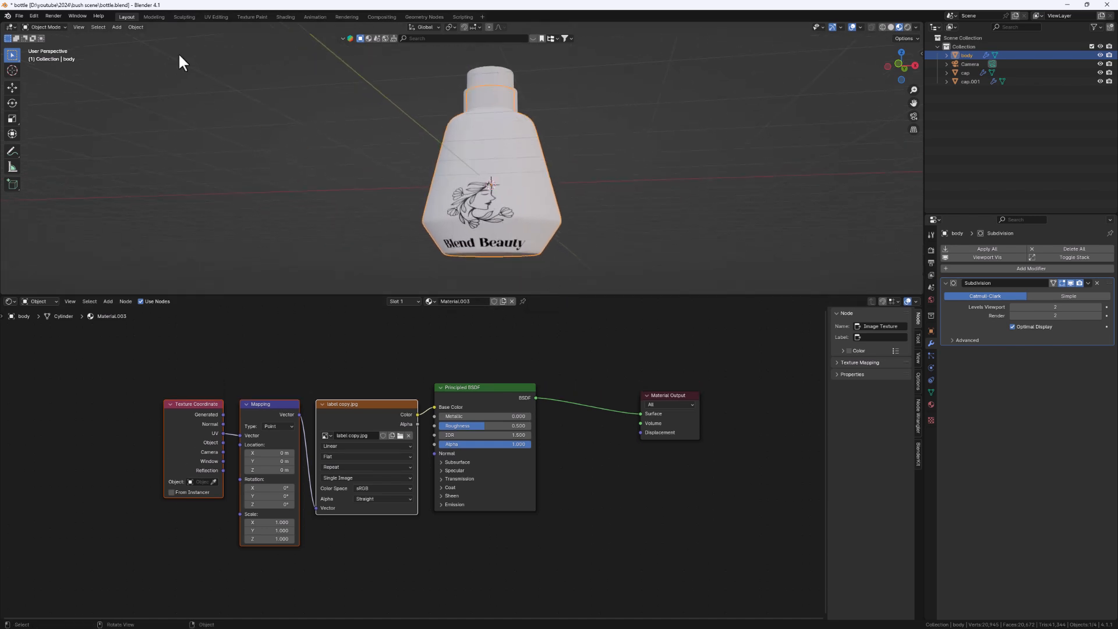
- Switch to the UV Editing workspace and select the whole body mesh so its UV layout shows over the label
click(219, 16)
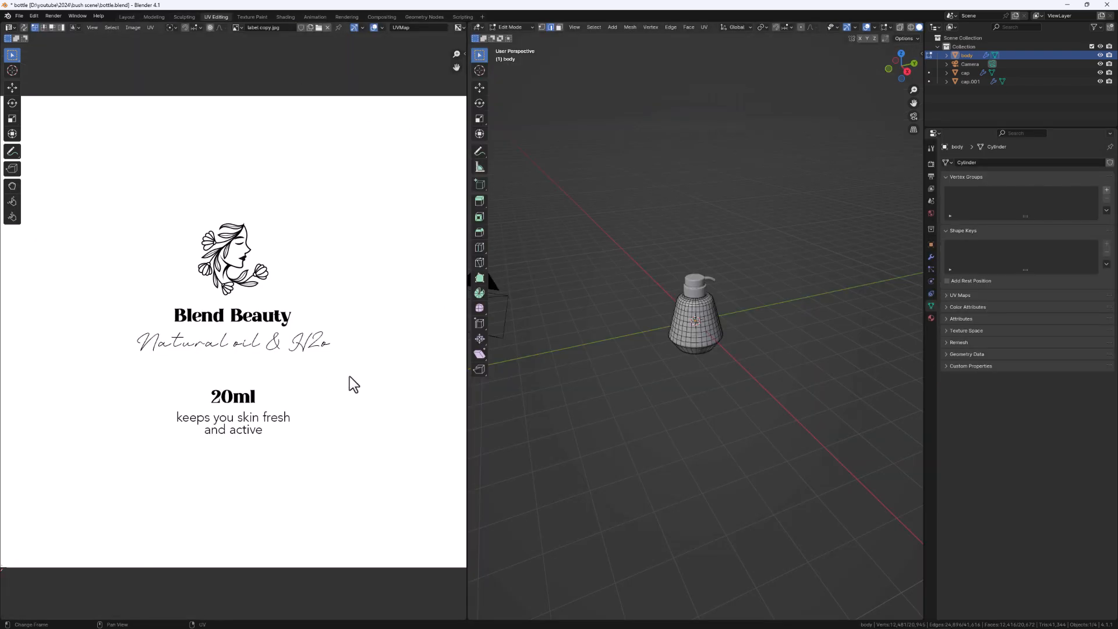
key(a)
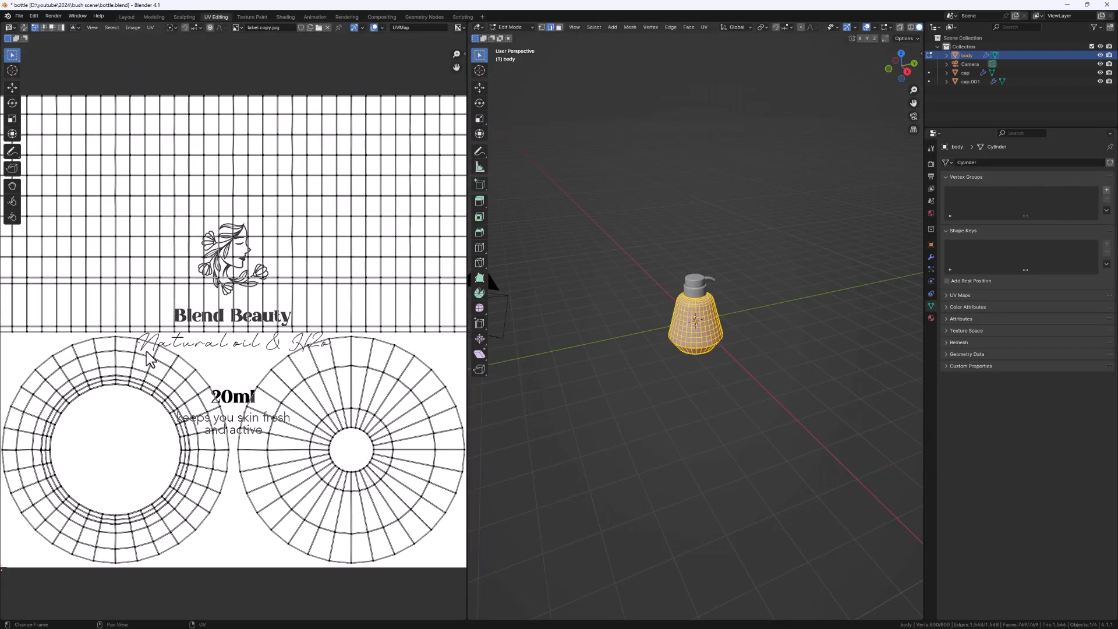
scroll(151, 357, down, 4)
scroll(150, 341, up, 2)
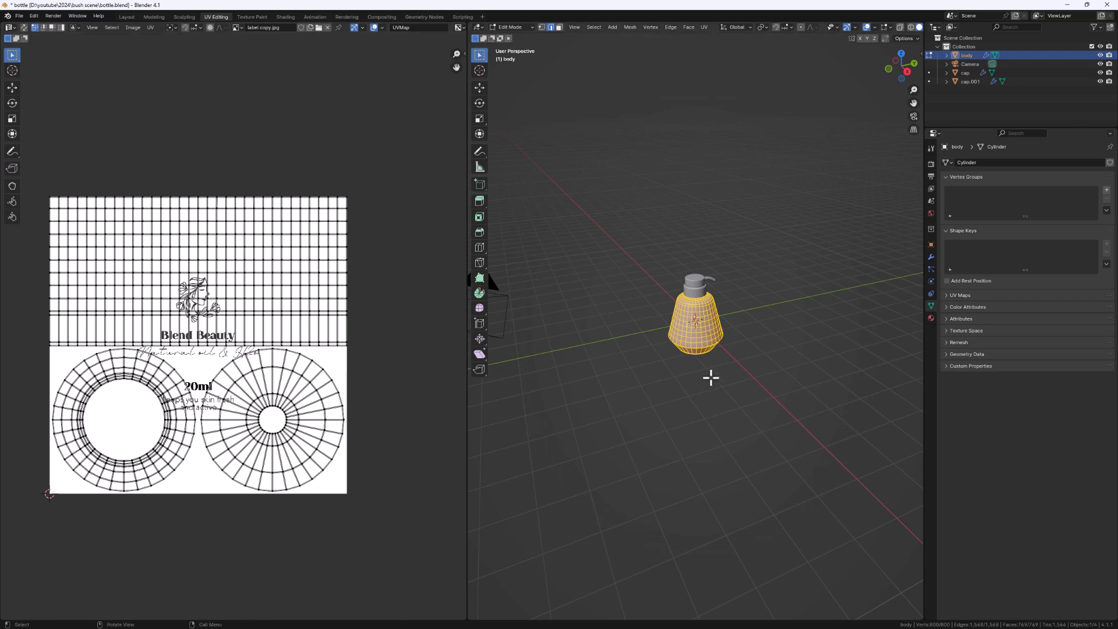
- Set this workspace's 3D viewport to Material Preview shading and frame both the bottle's labelled side and the UV layout
scroll(720, 317, up, 5)
scroll(653, 287, up, 2)
middle_drag(679, 392, 676, 307)
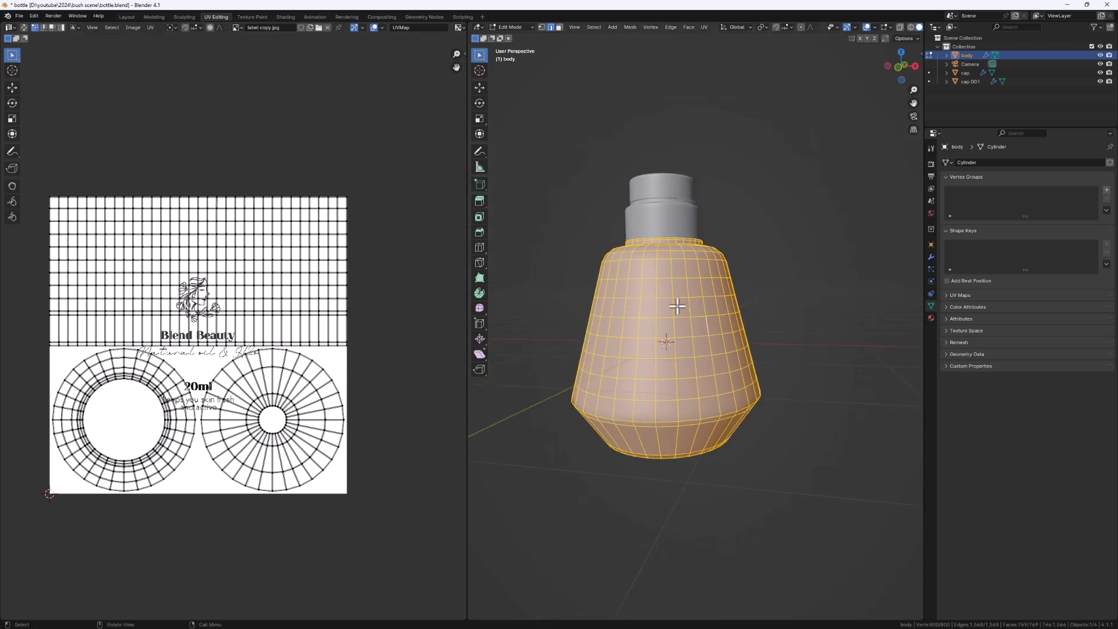
scroll(912, 26, down, 2)
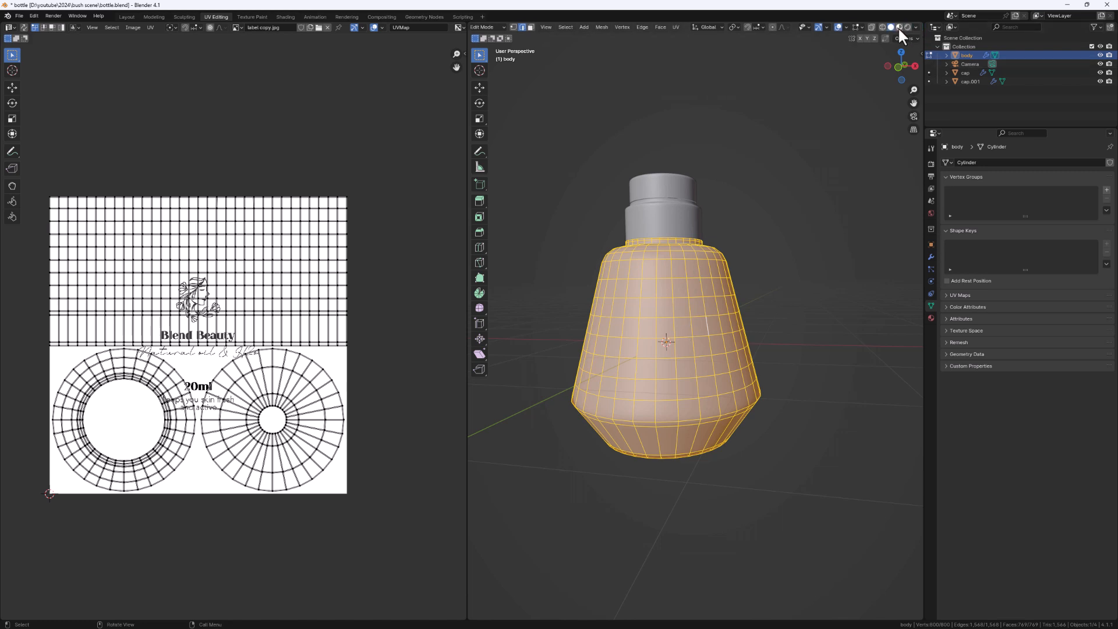
click(900, 27)
middle_drag(690, 345, 722, 382)
scroll(250, 381, down, 3)
middle_drag(223, 369, 256, 343)
scroll(253, 378, up, 4)
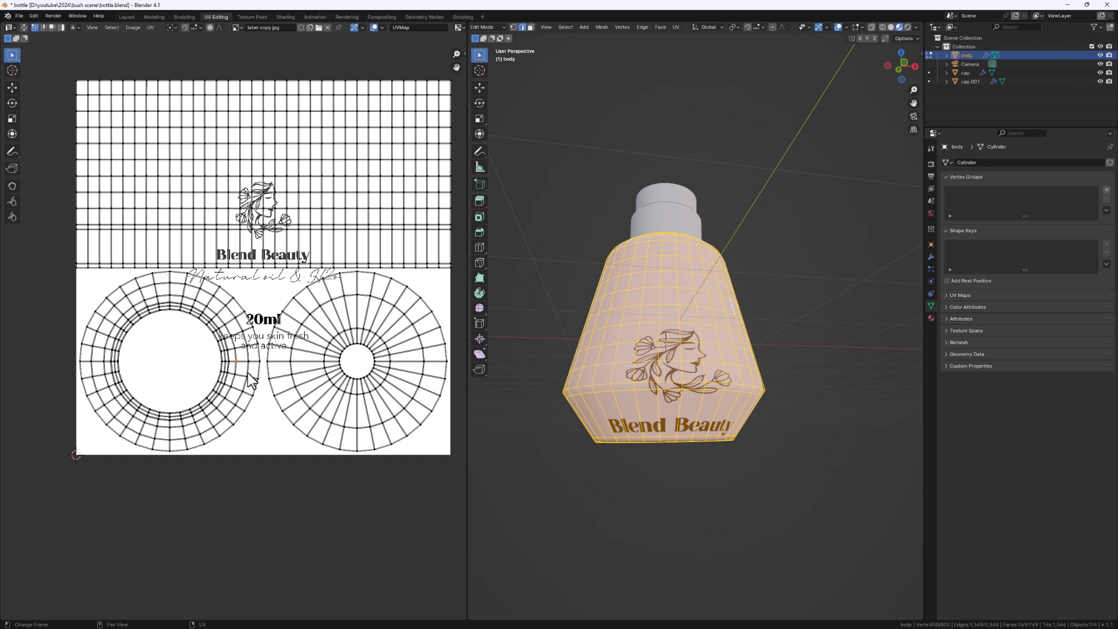
- Shrink the ring-shaped UV island with the large hole to about a quarter size and place it in the label's blank lower-left corner
key(l)
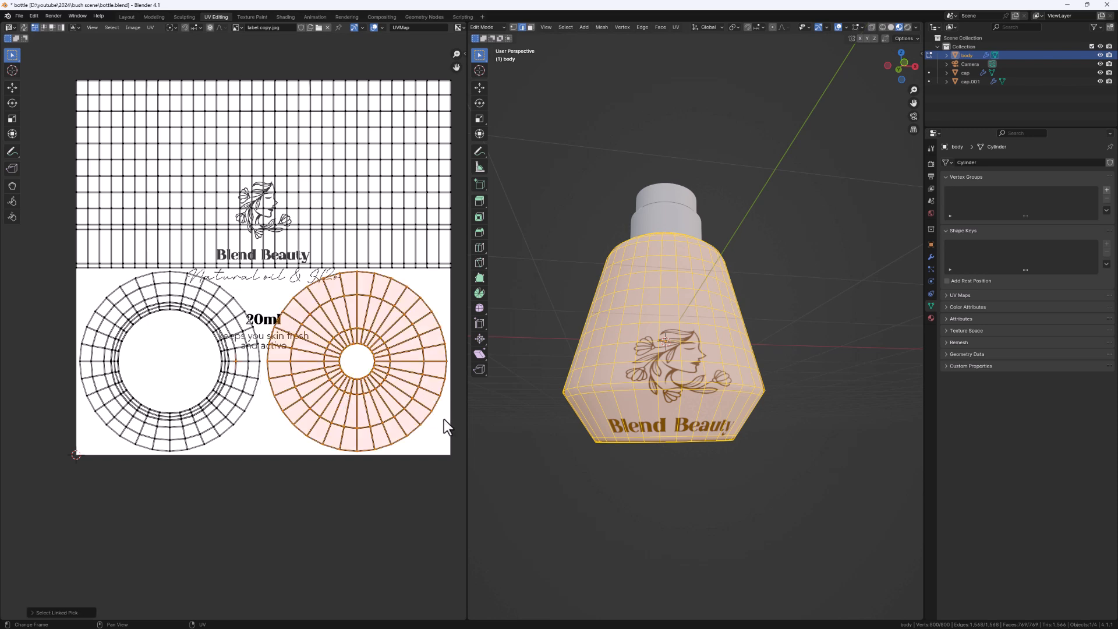
key(alt+a)
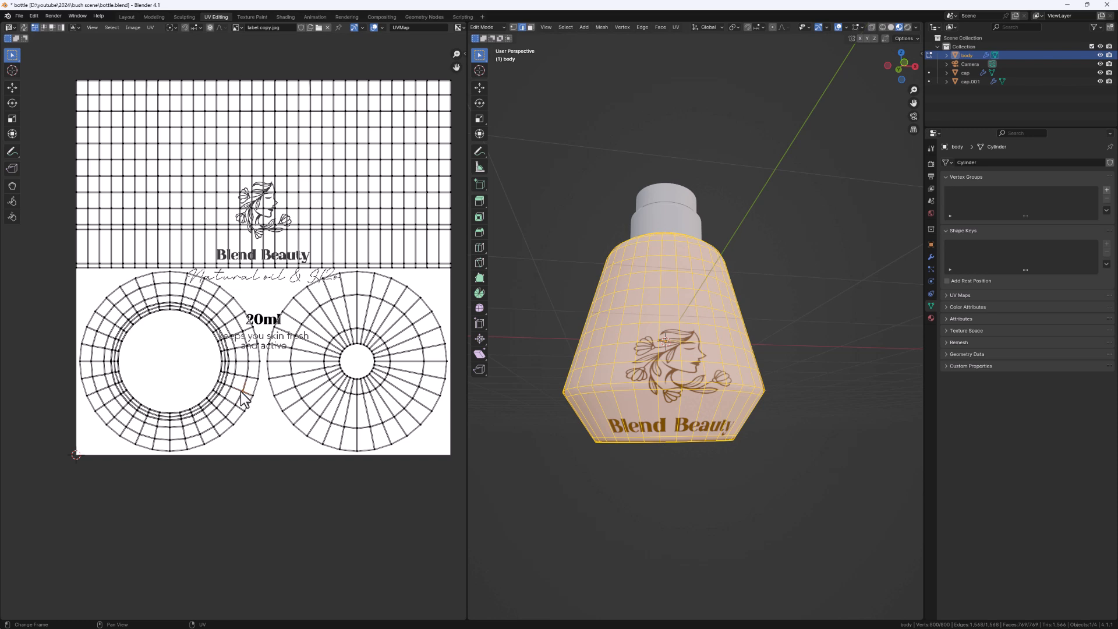
key(l)
key(s)
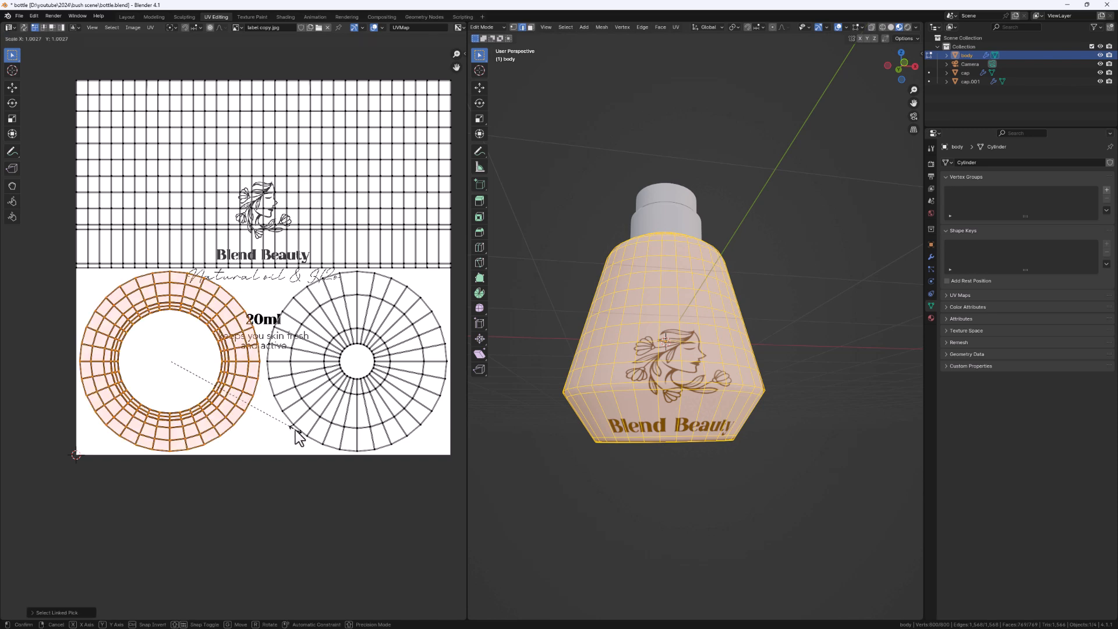
click(201, 379)
key(g)
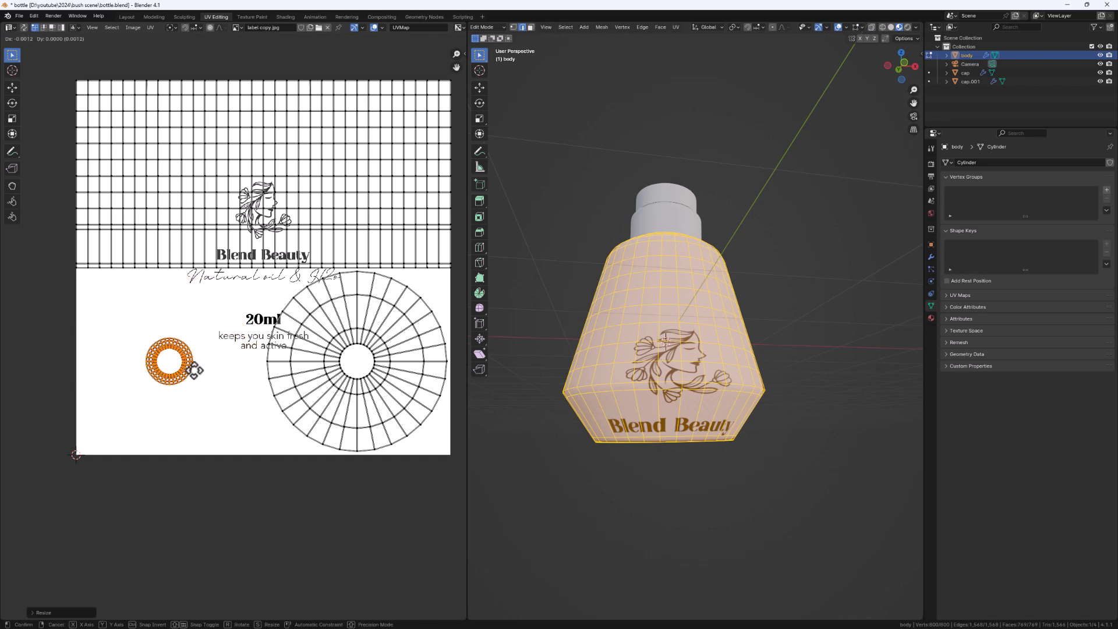
click(135, 428)
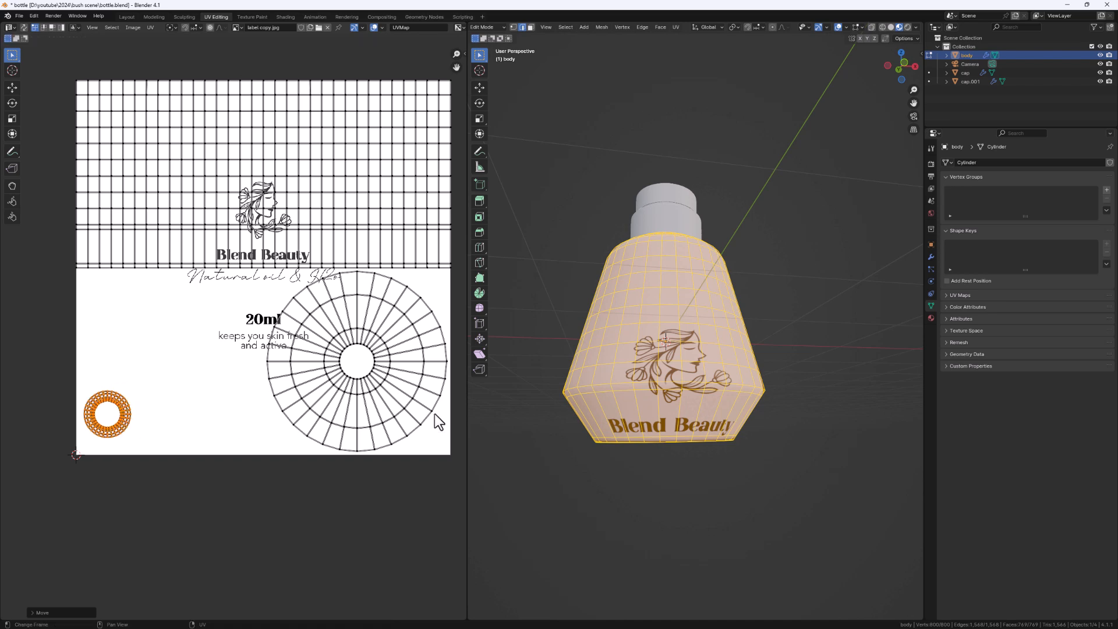
- Shrink the remaining round UV island to about a quarter size and place it directly above the small ring island
key(alt+a)
key(l)
key(s)
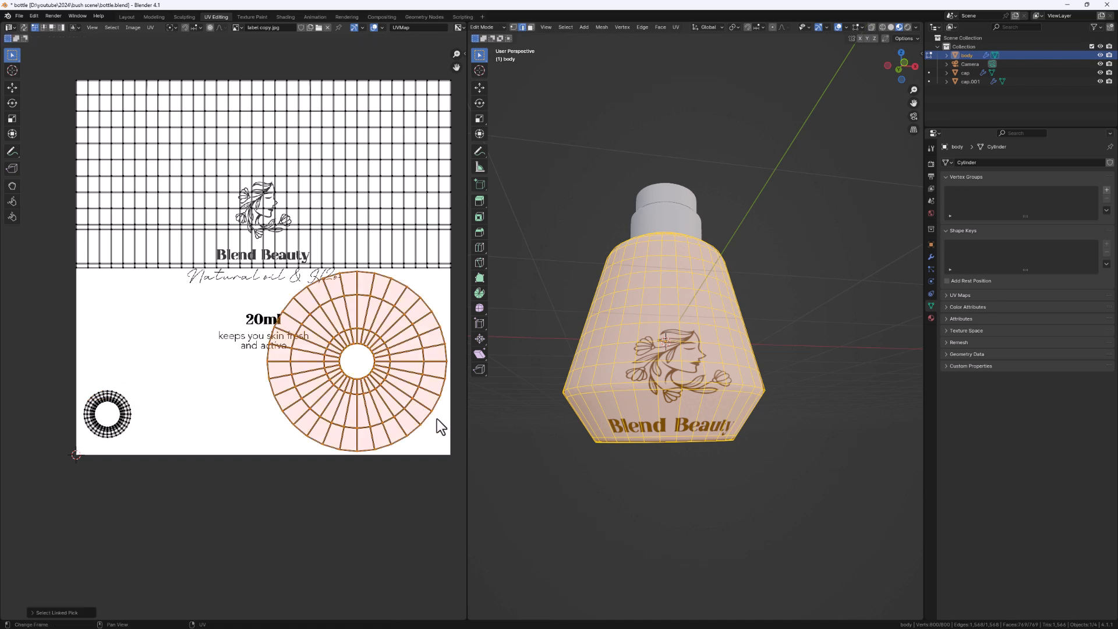
click(369, 386)
key(g)
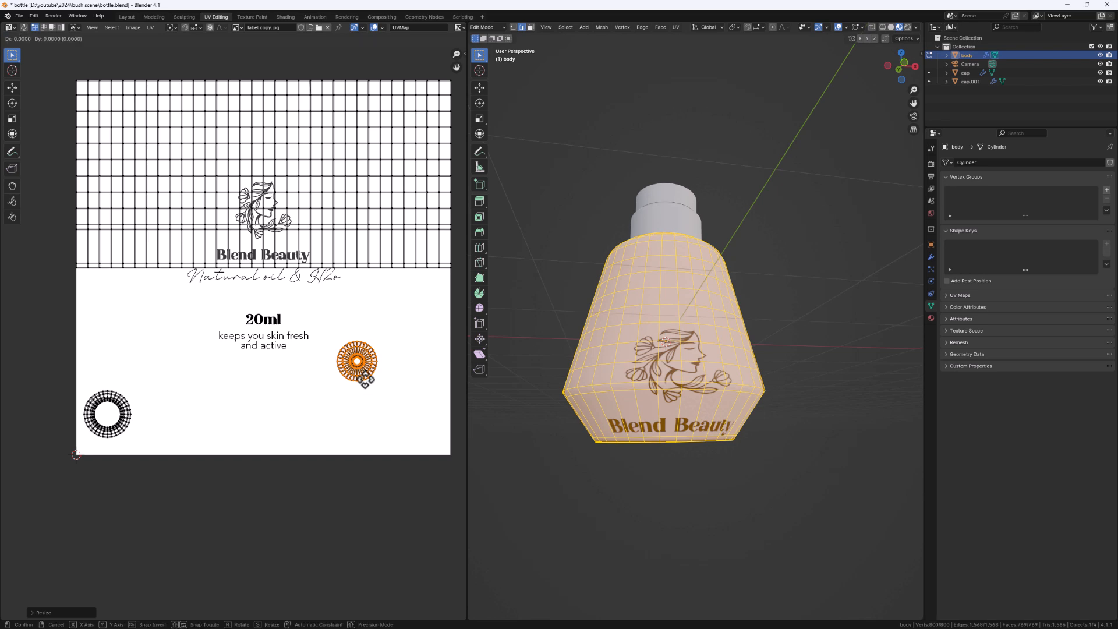
click(114, 371)
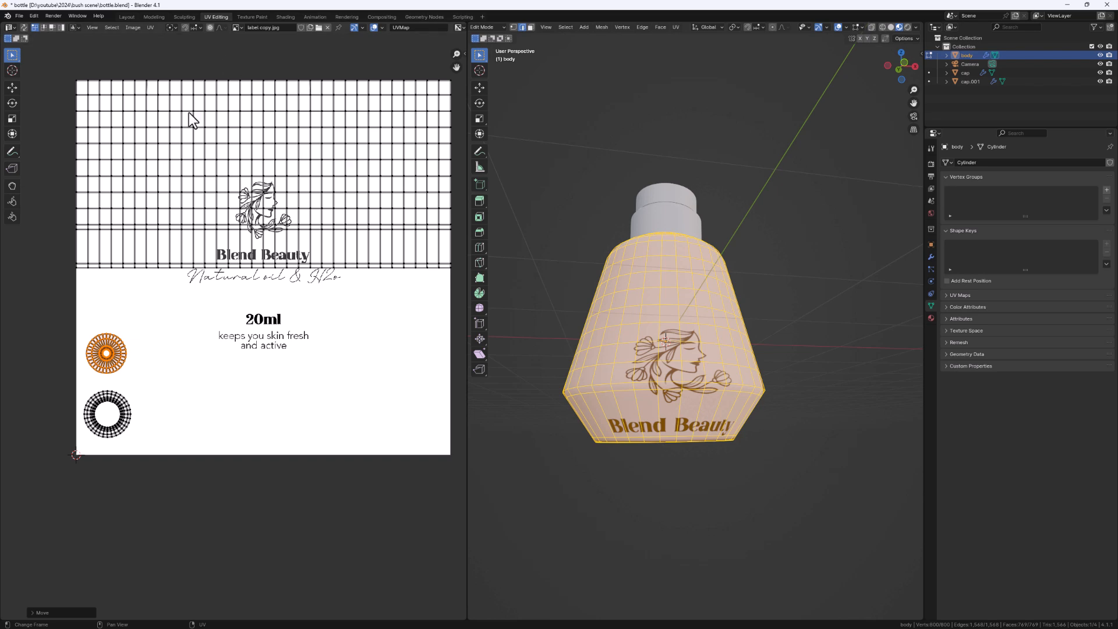
- Select the rectangular side-wall UV island and lower it along Y until it covers the logo and the 20ml text
scroll(227, 250, down, 2)
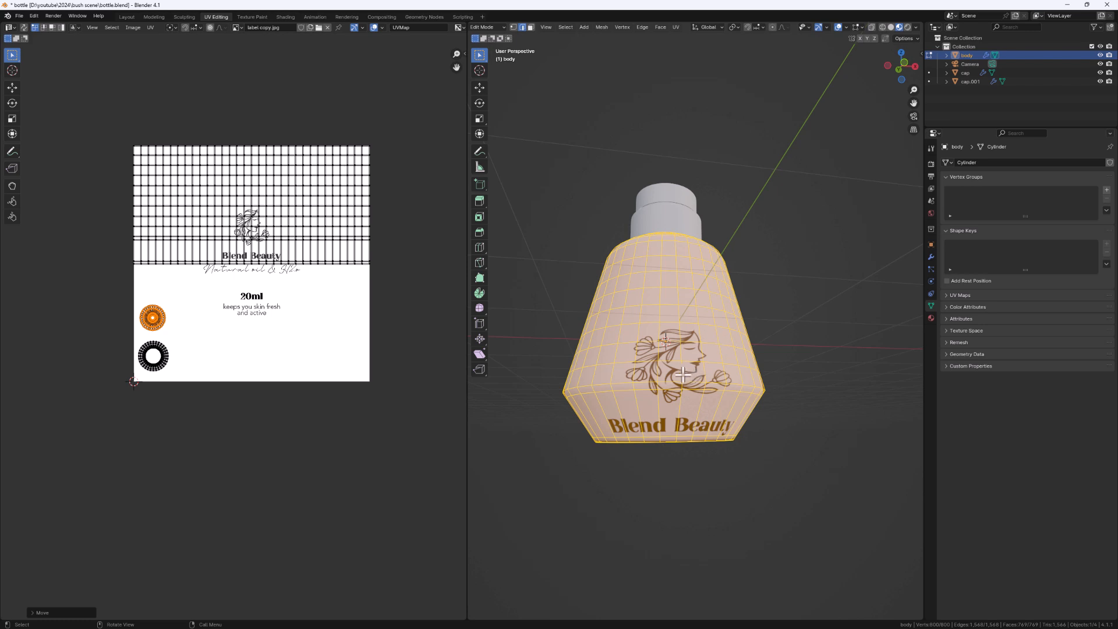
drag(85, 117, 428, 278)
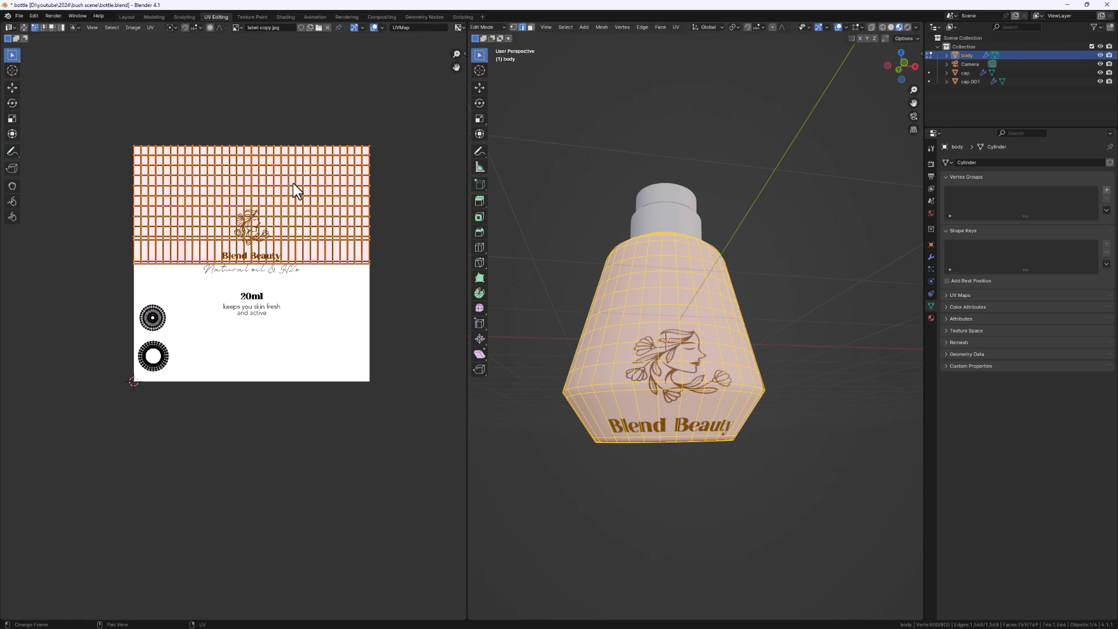
key(g)
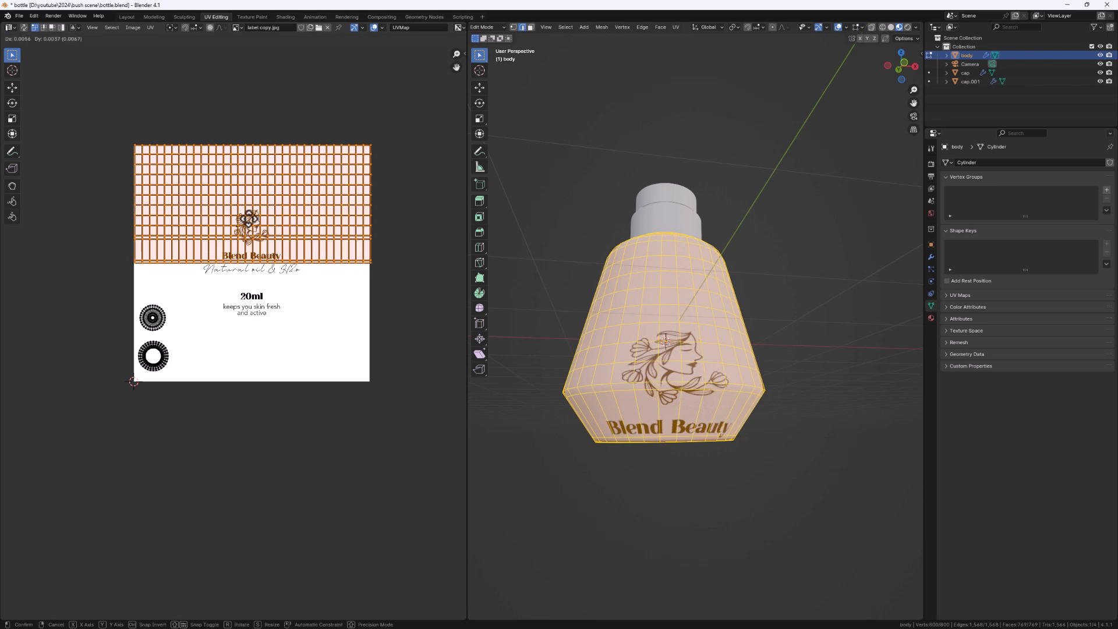
key(x)
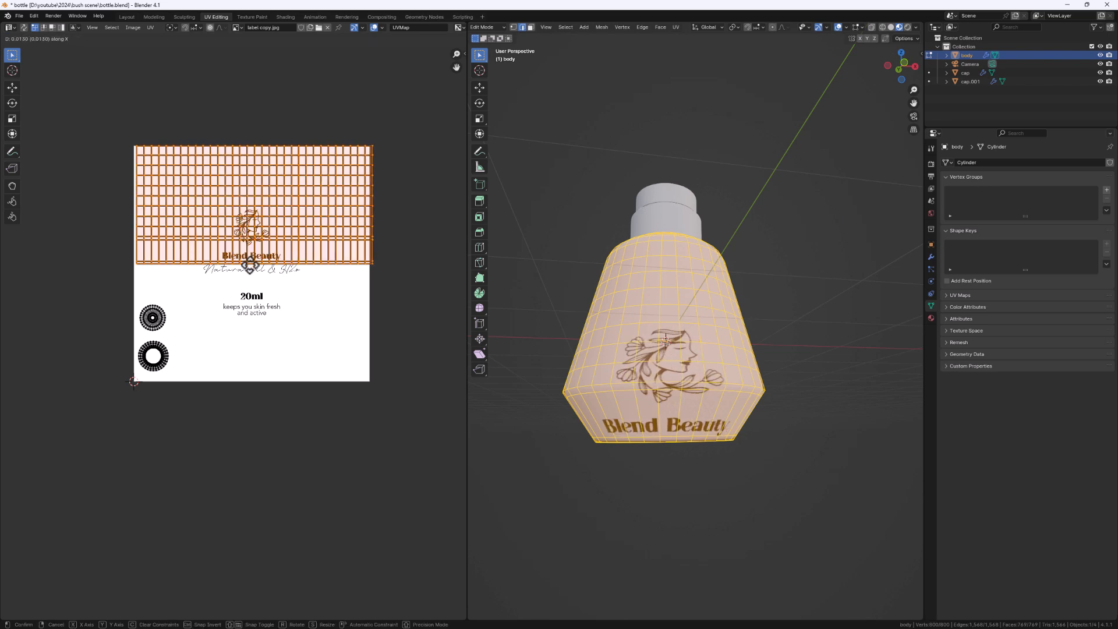
key(y)
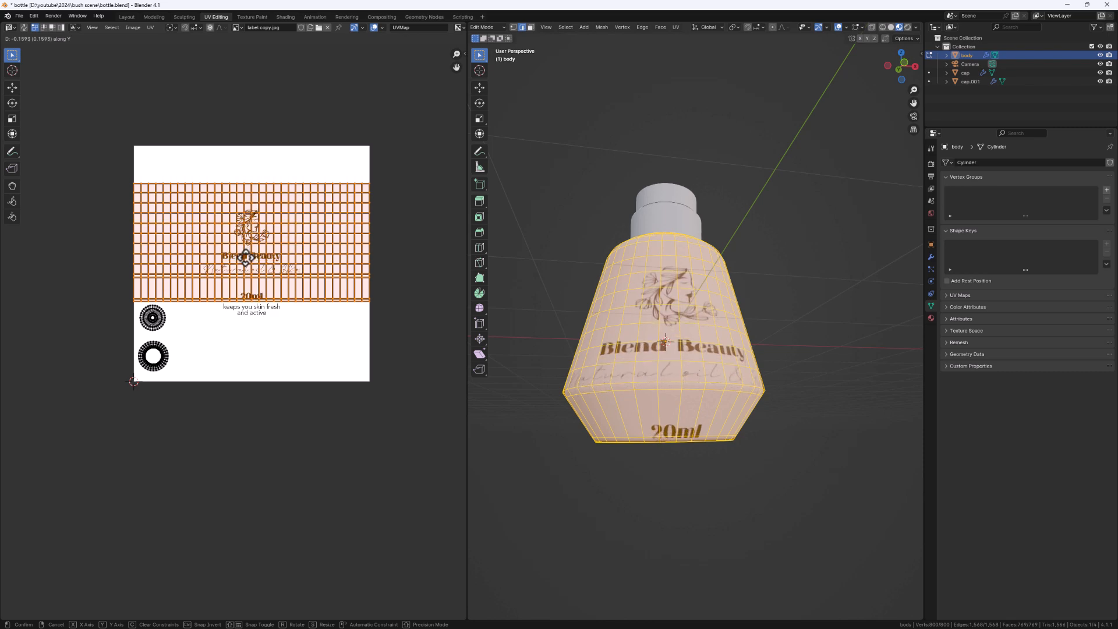
click(249, 285)
middle_drag(635, 337, 626, 351)
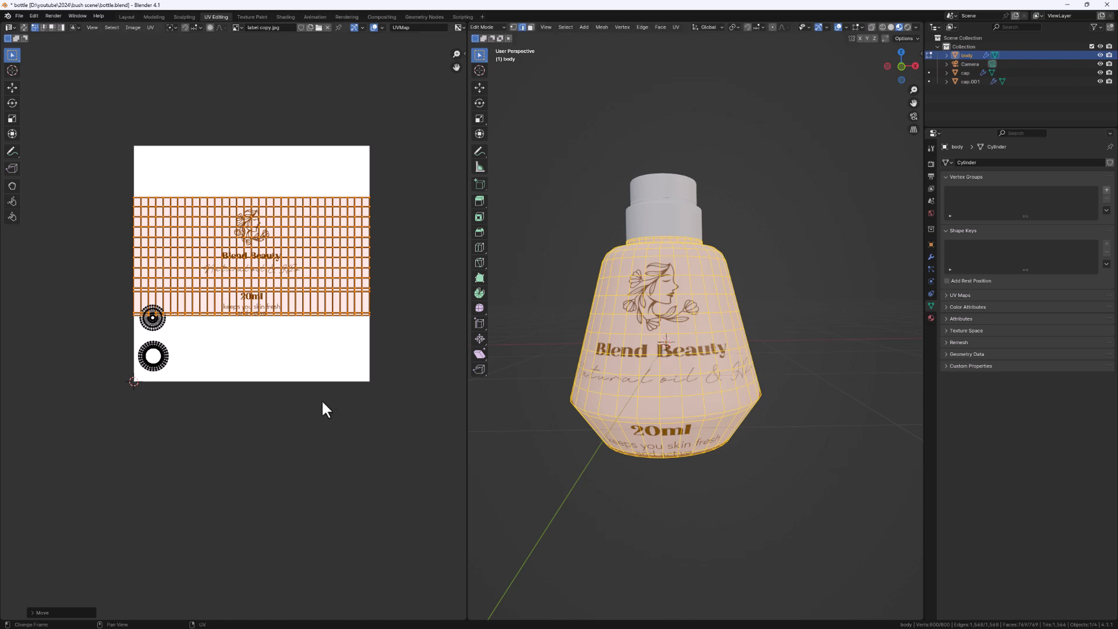
- Enlarge the rectangular side-wall UV island to about 1.7 times its size and lower it along Y over the label artwork
key(s)
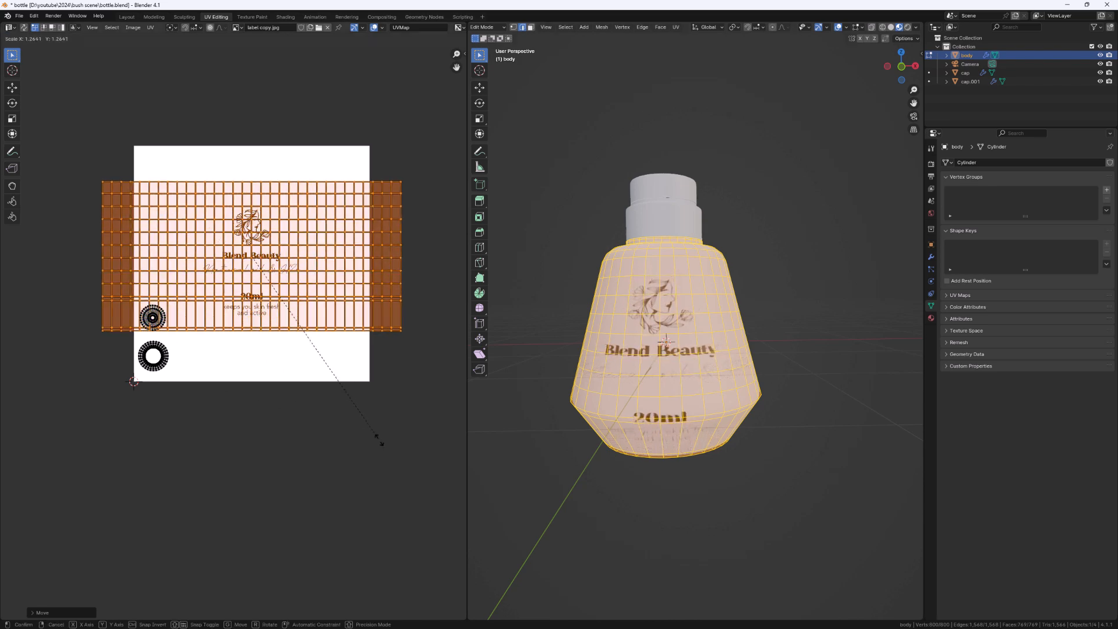
click(425, 488)
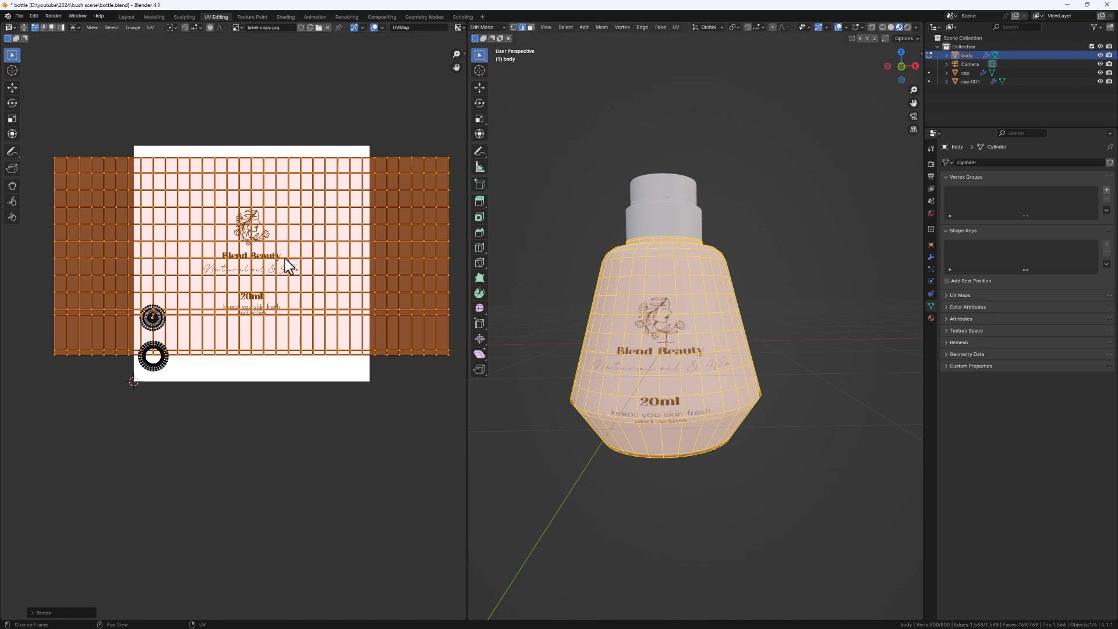
key(g)
key(y)
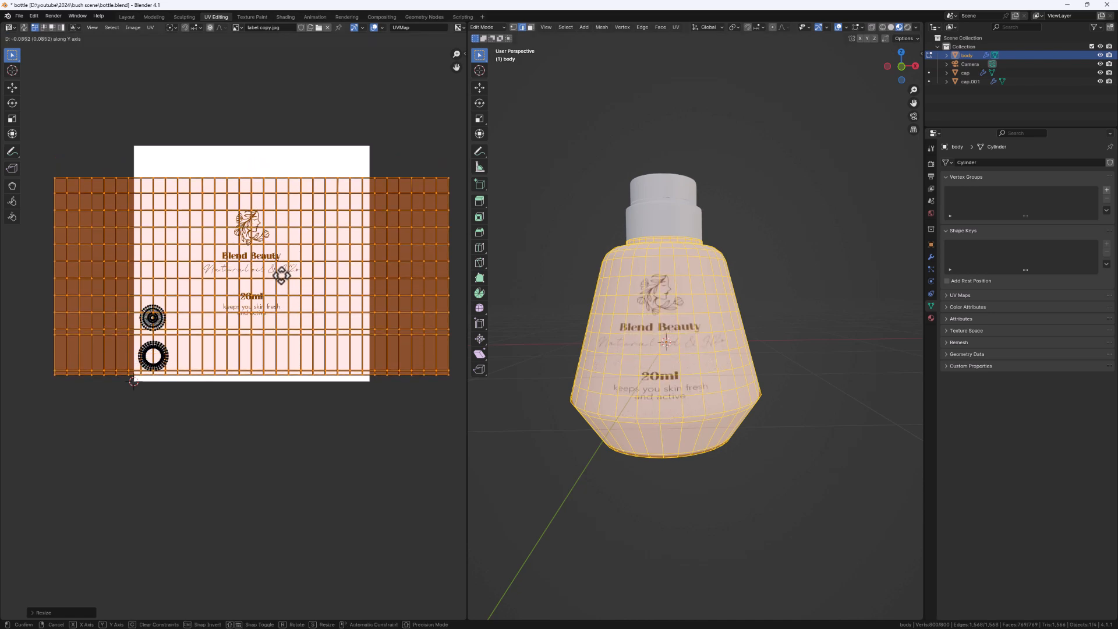
click(282, 276)
- Shrink the side-wall UV island to about 0.9 of its size so the label artwork appears slightly larger on the bottle
middle_drag(620, 309, 595, 350)
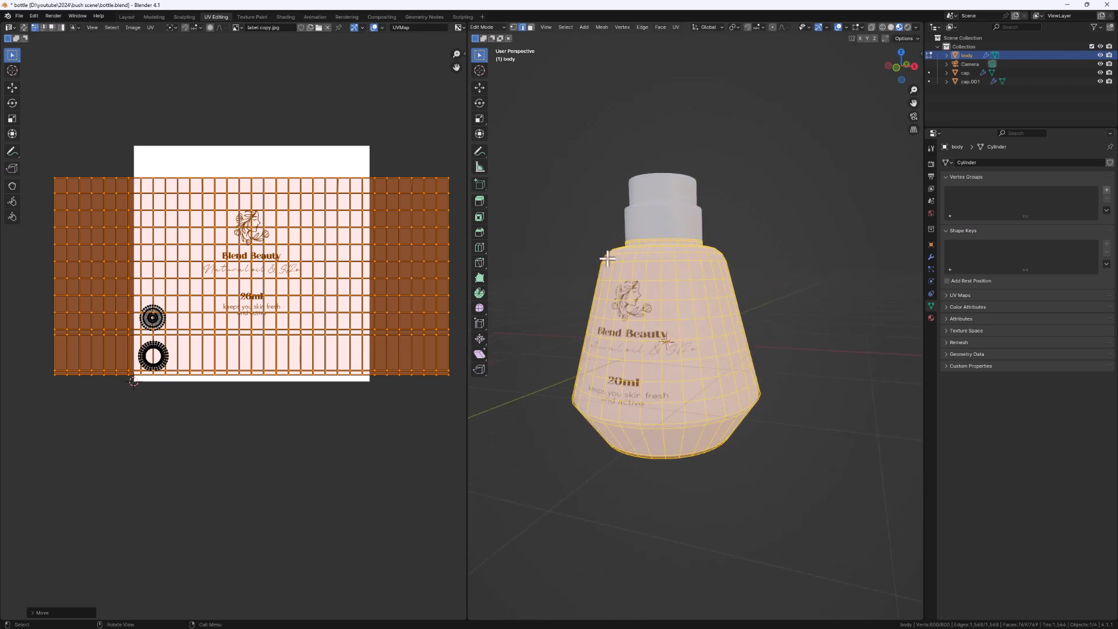
middle_drag(675, 358, 721, 359)
scroll(721, 359, down, 1)
key(s)
click(394, 415)
mouse_move(671, 326)
middle_down()
mouse_move(905, 327)
mouse_move(624, 318)
mouse_move(667, 337)
middle_up()
scroll(698, 364, up, 2)
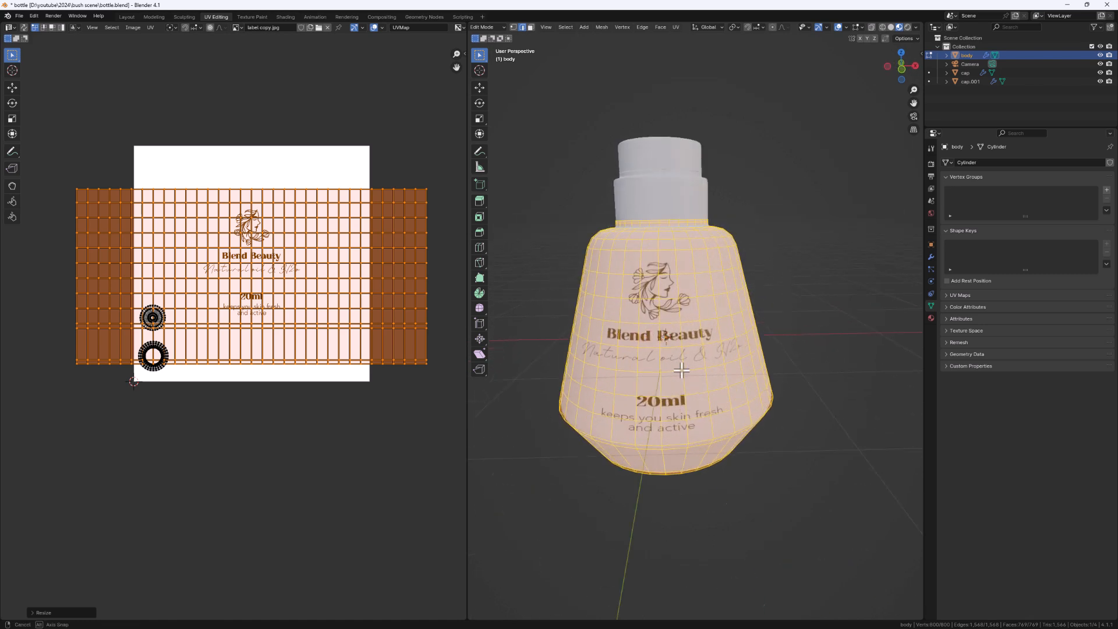
scroll(676, 303, down, 1)
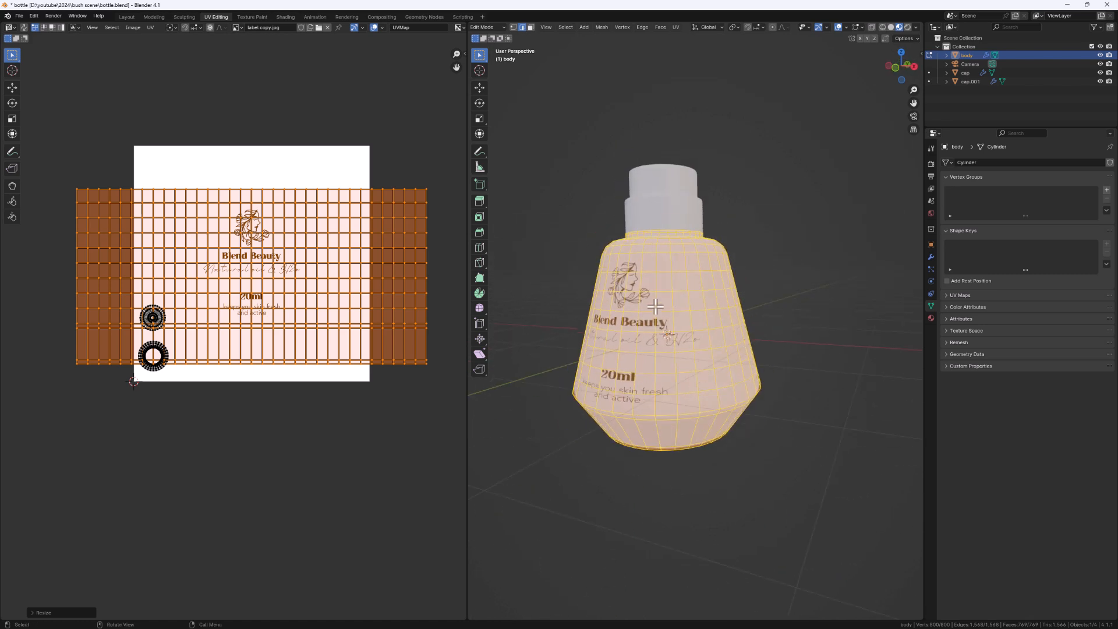
- Switch to the Layout workspace and frame the bottle's labelled front in the 3D viewport
click(127, 17)
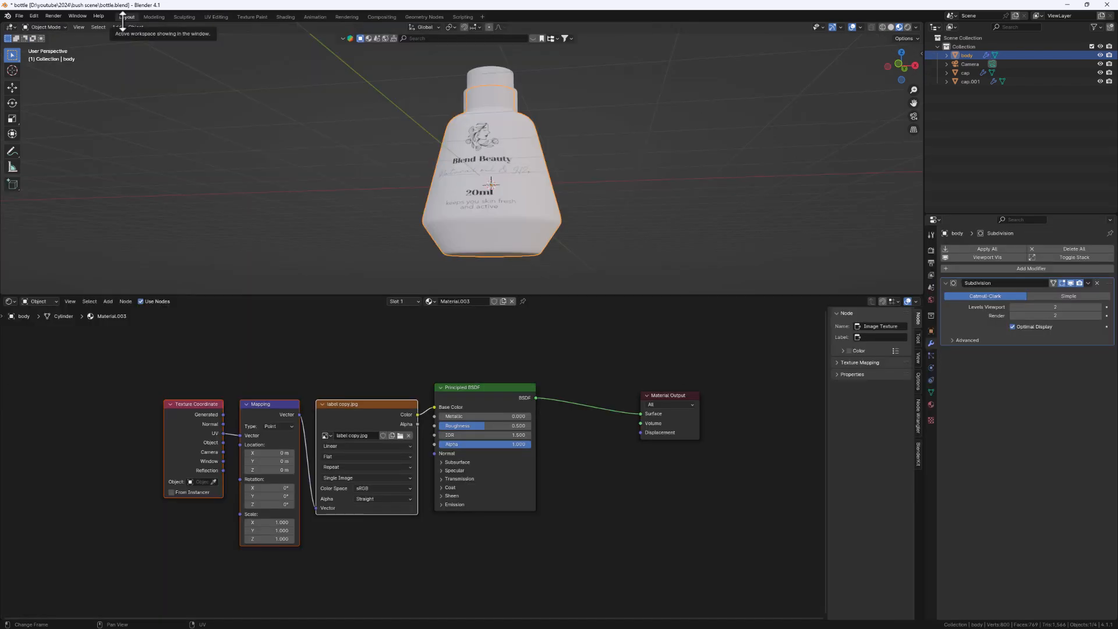
scroll(516, 135, up, 3)
scroll(502, 153, down, 2)
mouse_move(500, 155)
middle_down()
mouse_move(523, 190)
mouse_move(498, 152)
middle_up()
scroll(492, 170, up, 2)
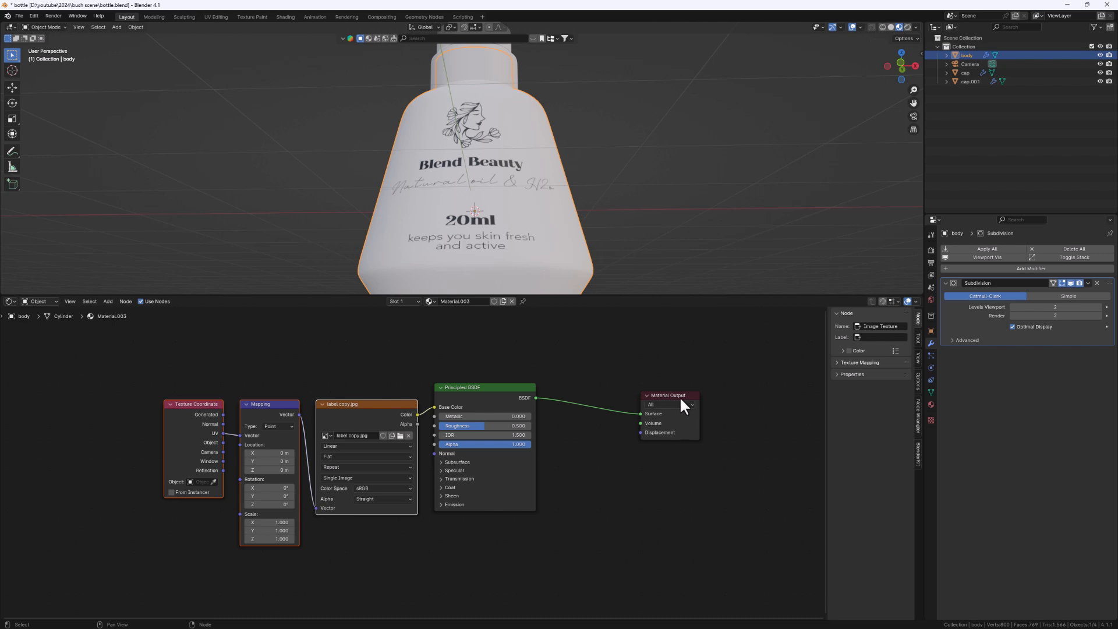
- Spread out the body material's nodes by moving the Material Output and Principled BSDF away from the label image texture
drag(680, 396, 691, 389)
drag(481, 389, 542, 416)
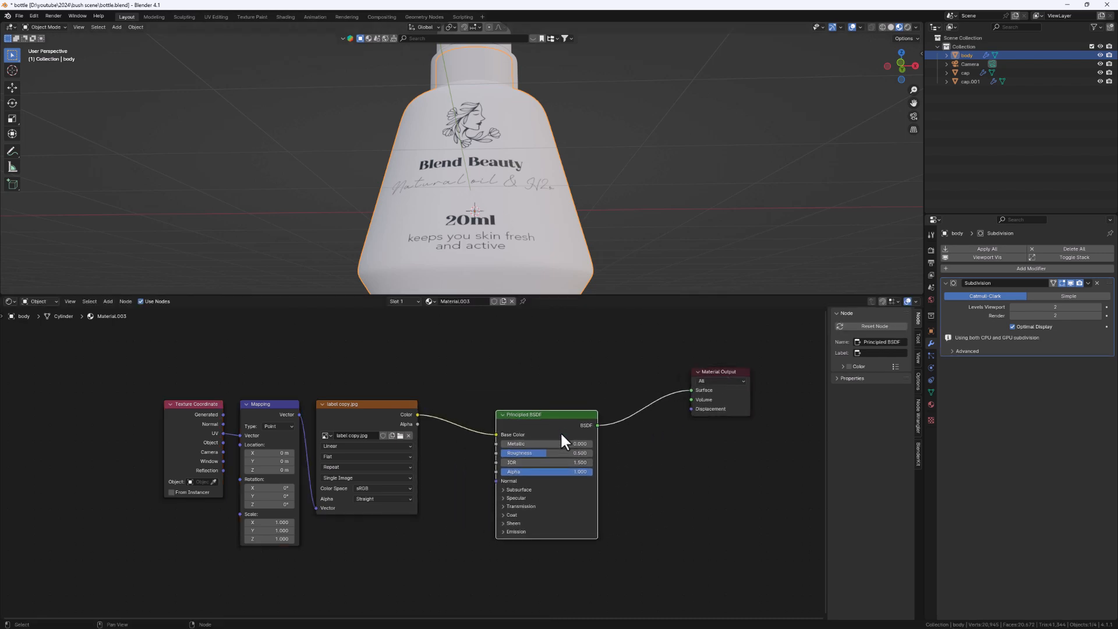
scroll(619, 466, down, 2)
middle_drag(614, 485, 612, 441)
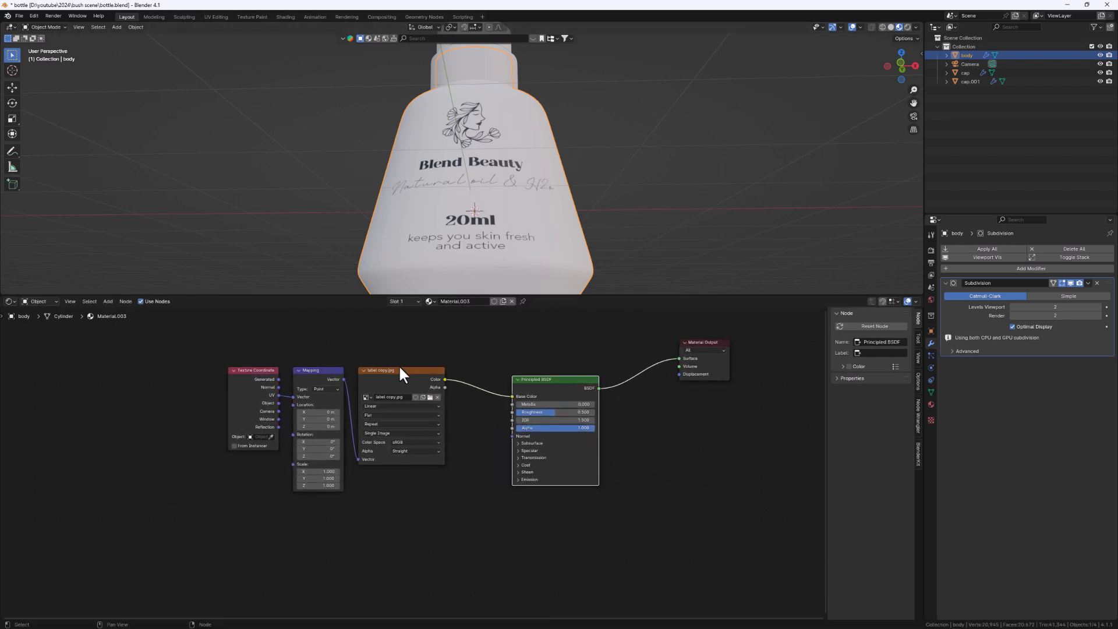
drag(225, 336, 457, 485)
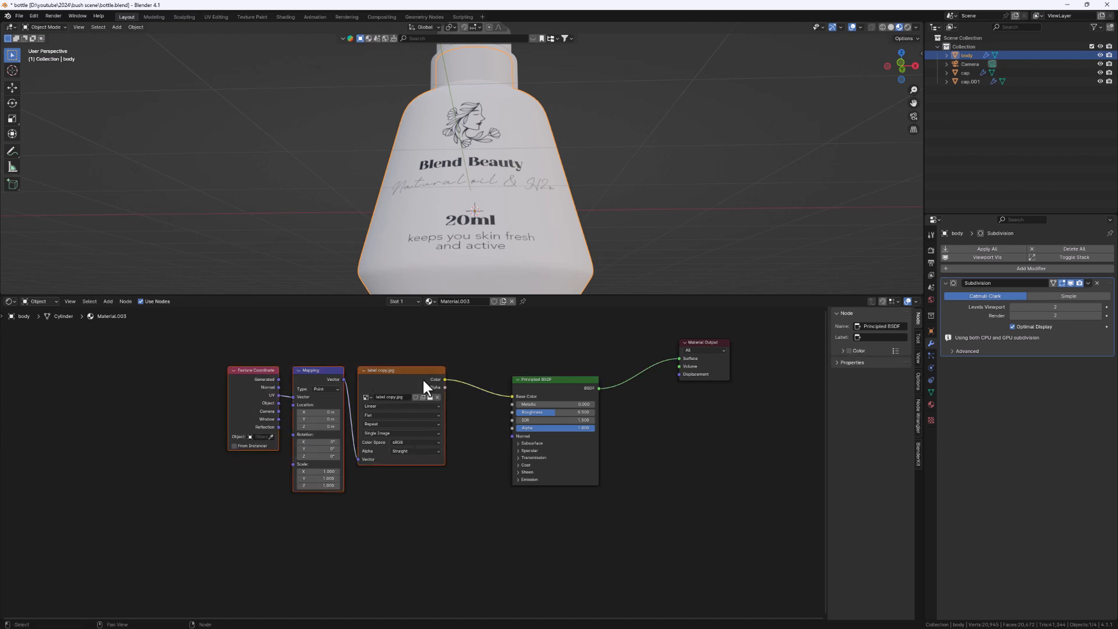
click(541, 379)
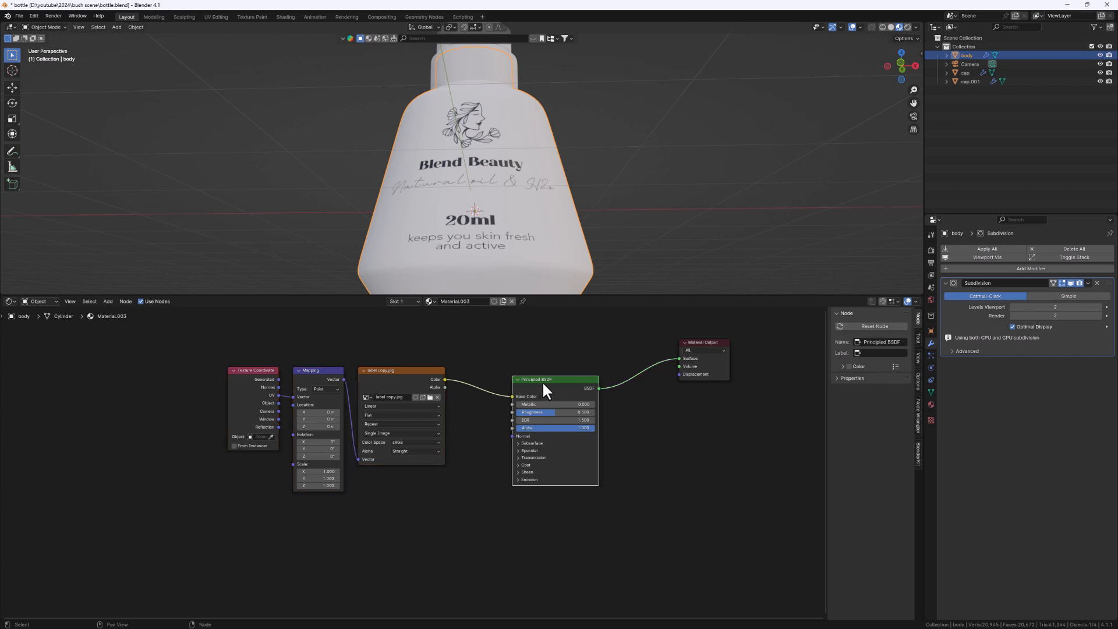
- Duplicate the Principled BSDF below the original, move the Material Output farther away, and give the copy a yellow base color
key(shift+d)
click(651, 452)
click(707, 343)
drag(707, 341, 768, 343)
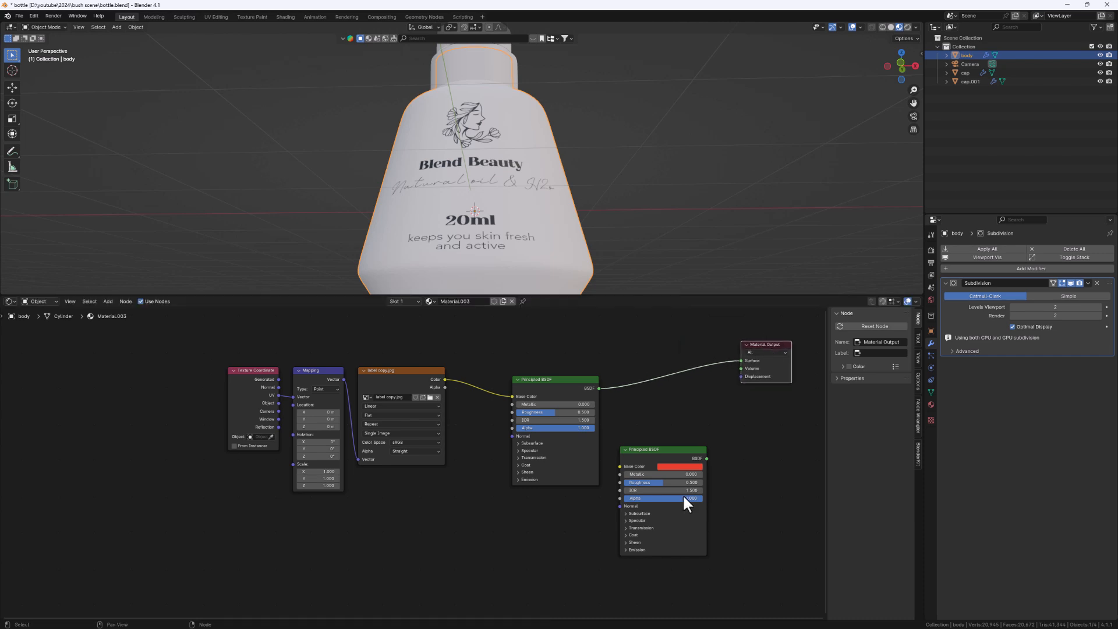
click(677, 465)
click(676, 392)
drag(651, 449, 644, 454)
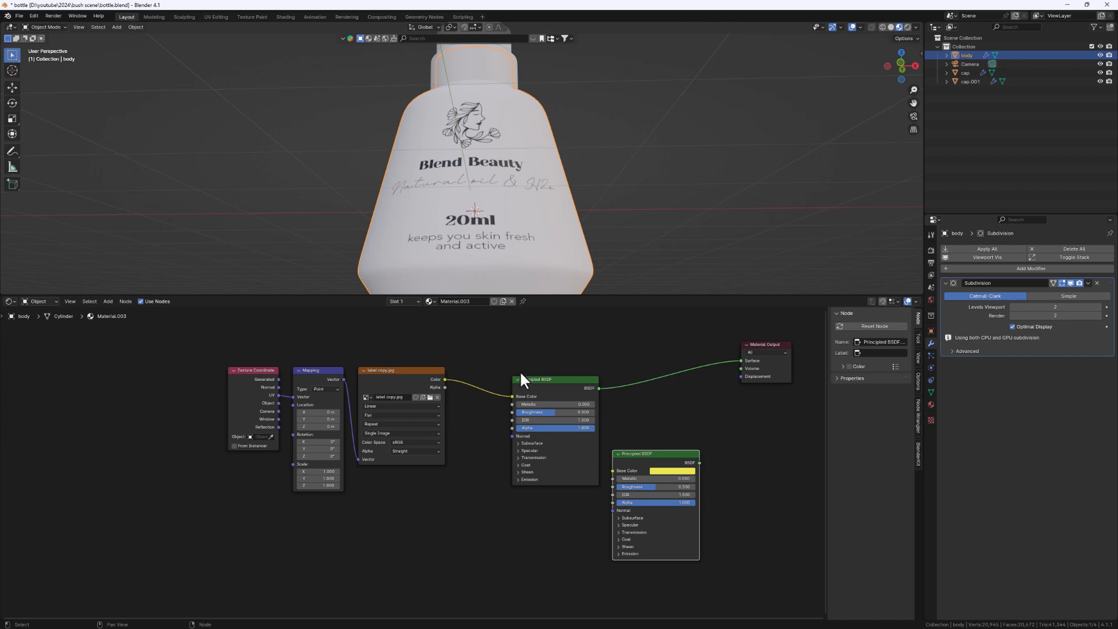
- Disconnect the label image from the original Principled BSDF's Base Color and insert a Mix Shader before the Material Output
drag(511, 395, 540, 374)
drag(638, 454, 625, 468)
key(shift+a)
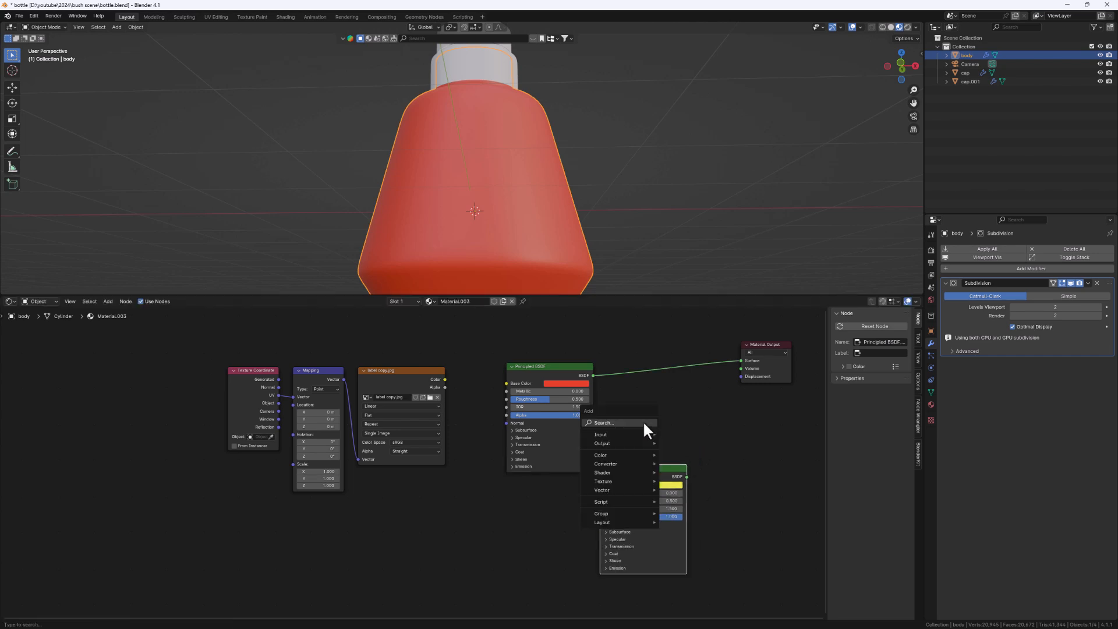
click(643, 421)
text(shader)
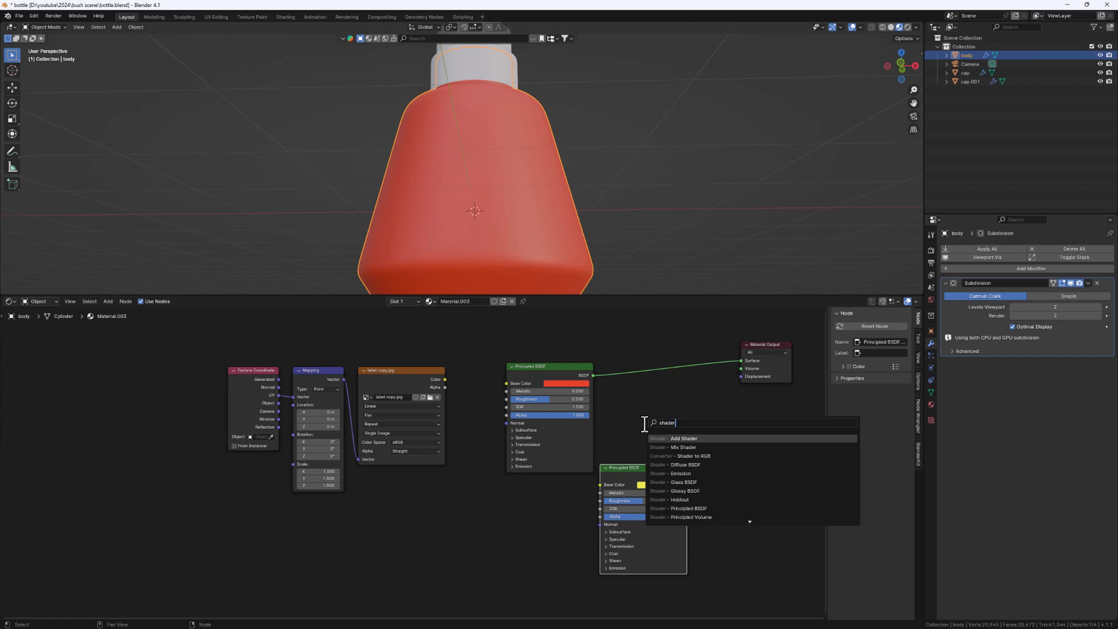
key(Down)
key(Return)
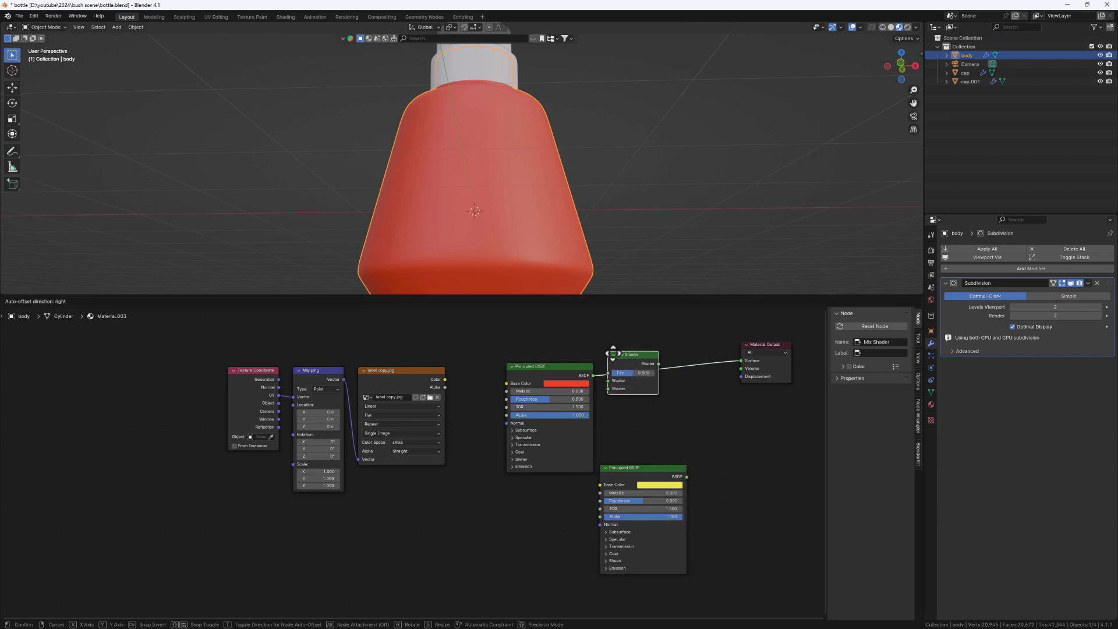
click(630, 350)
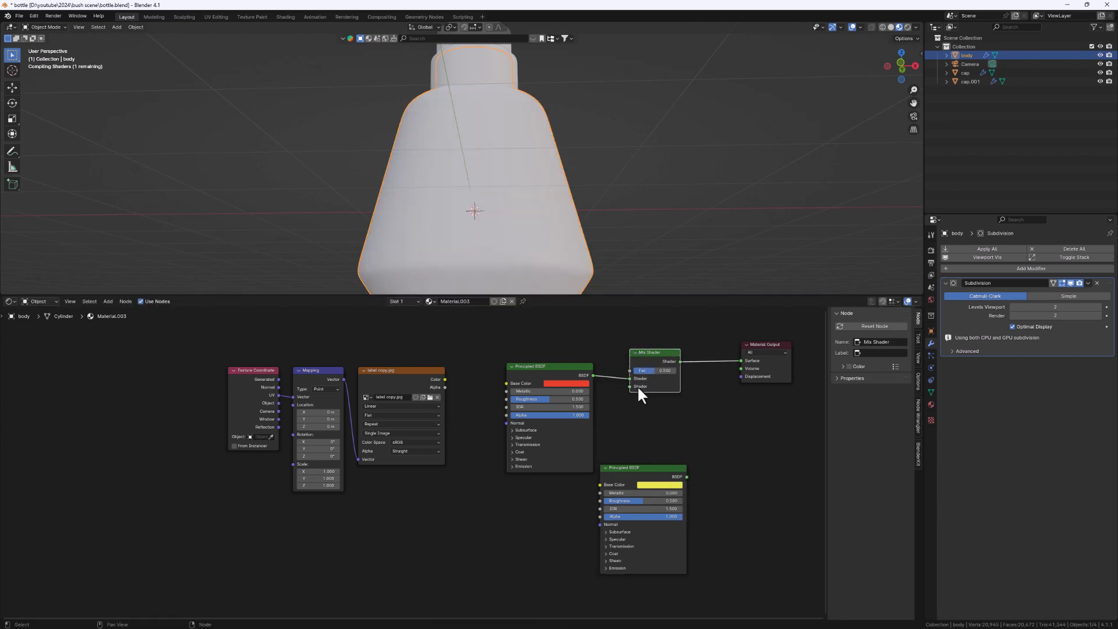
- Connect the yellow Principled BSDF to the Mix Shader's second Shader input and the label image's Color to Fac, stacking both BSDF nodes
drag(688, 476, 625, 389)
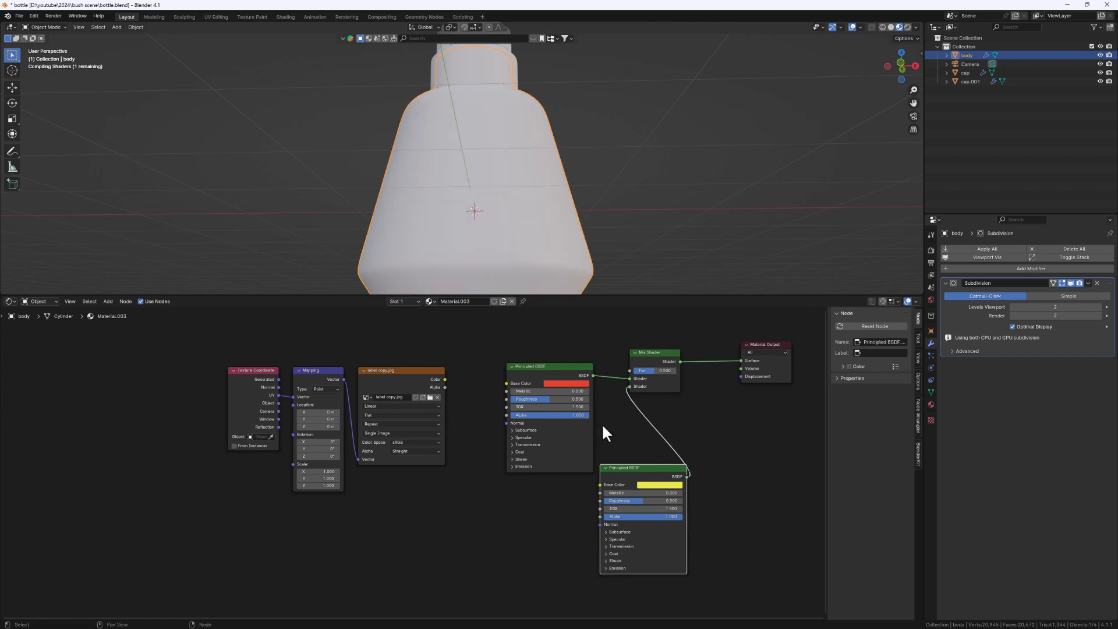
drag(444, 378, 453, 375)
drag(538, 353, 630, 371)
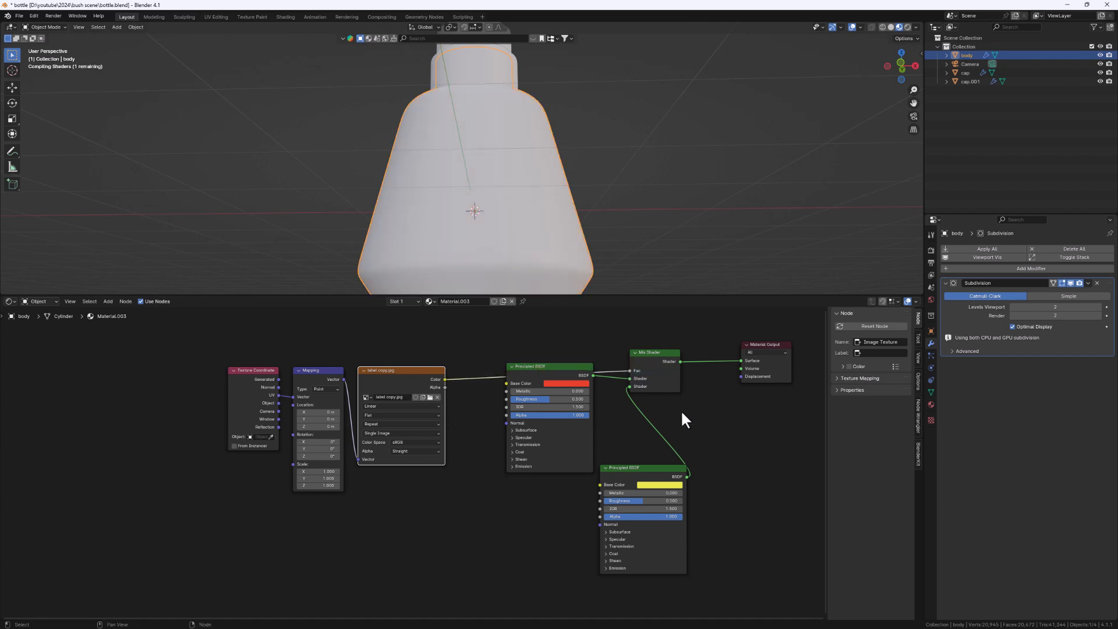
drag(541, 367, 526, 399)
drag(636, 468, 535, 517)
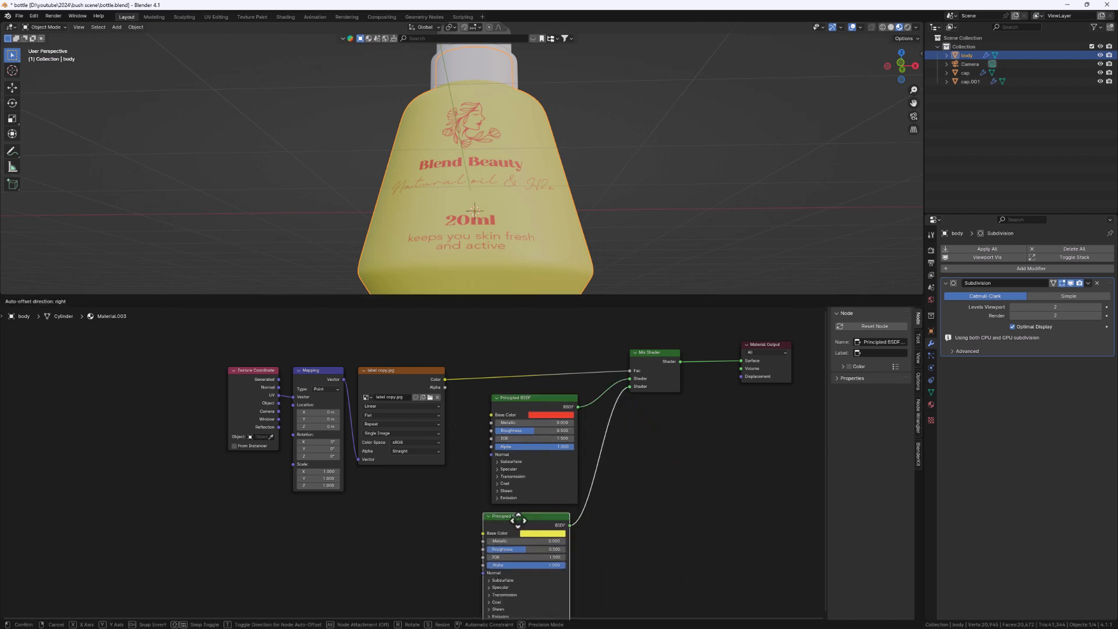
drag(526, 397, 534, 389)
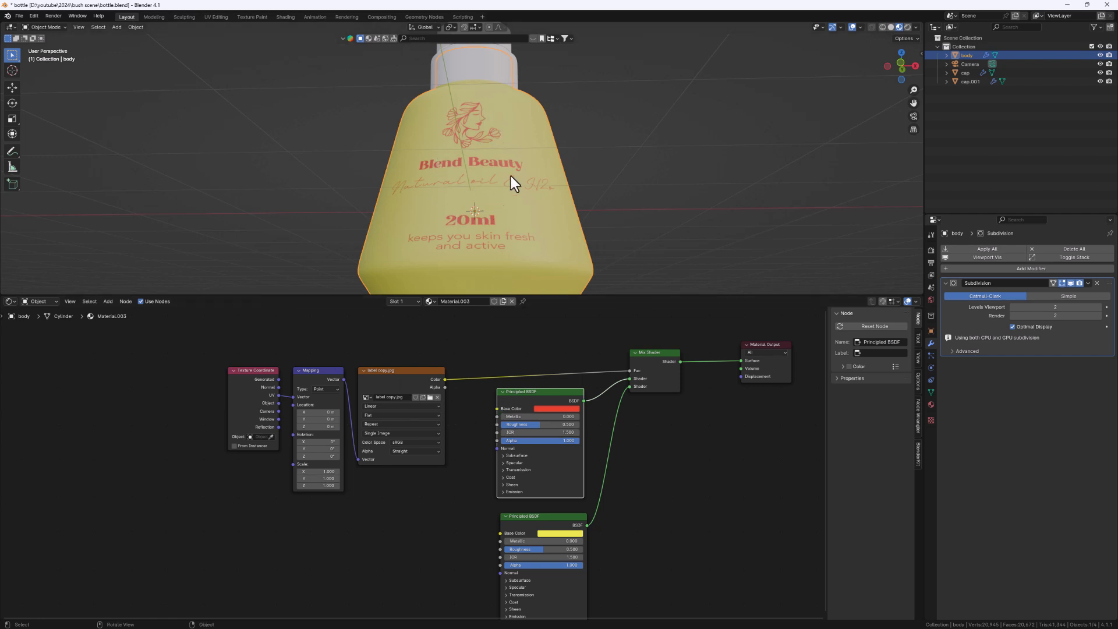
- Set the lower Principled BSDF's base color to mint green and the upper one's to black
middle_drag(483, 215, 485, 156)
middle_drag(486, 206, 467, 164)
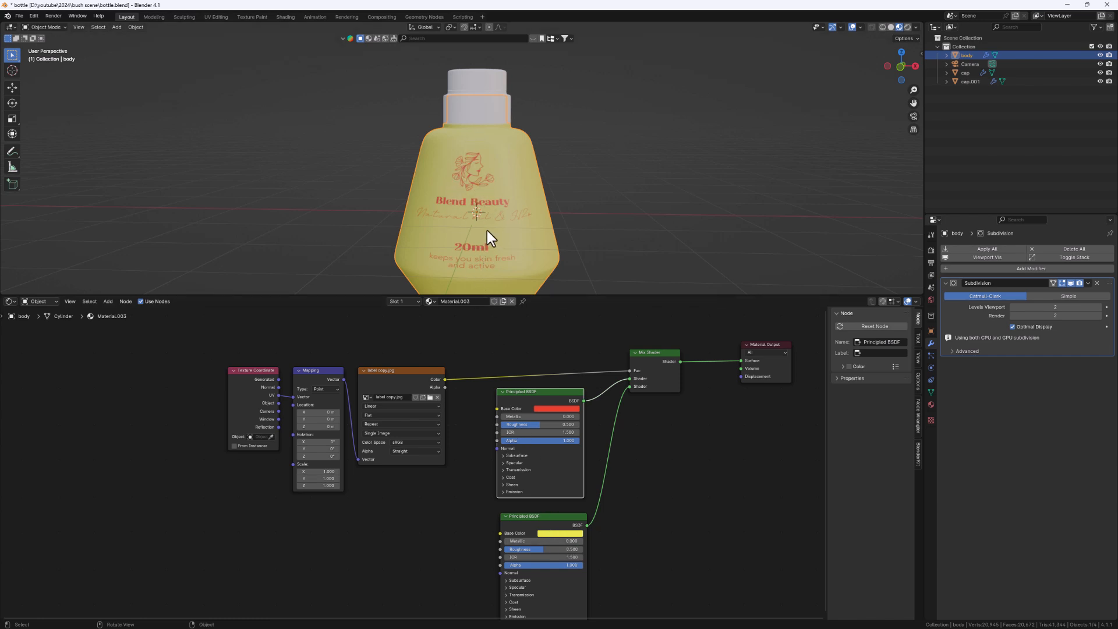
click(565, 533)
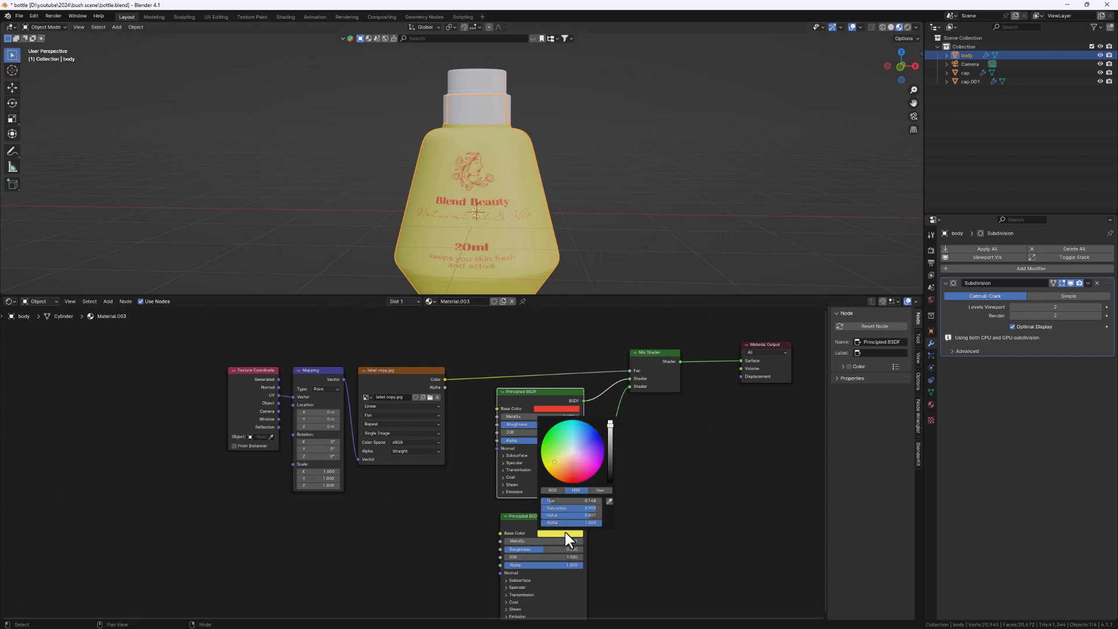
mouse_move(574, 463)
mouse_down()
mouse_move(586, 443)
mouse_move(567, 442)
mouse_up()
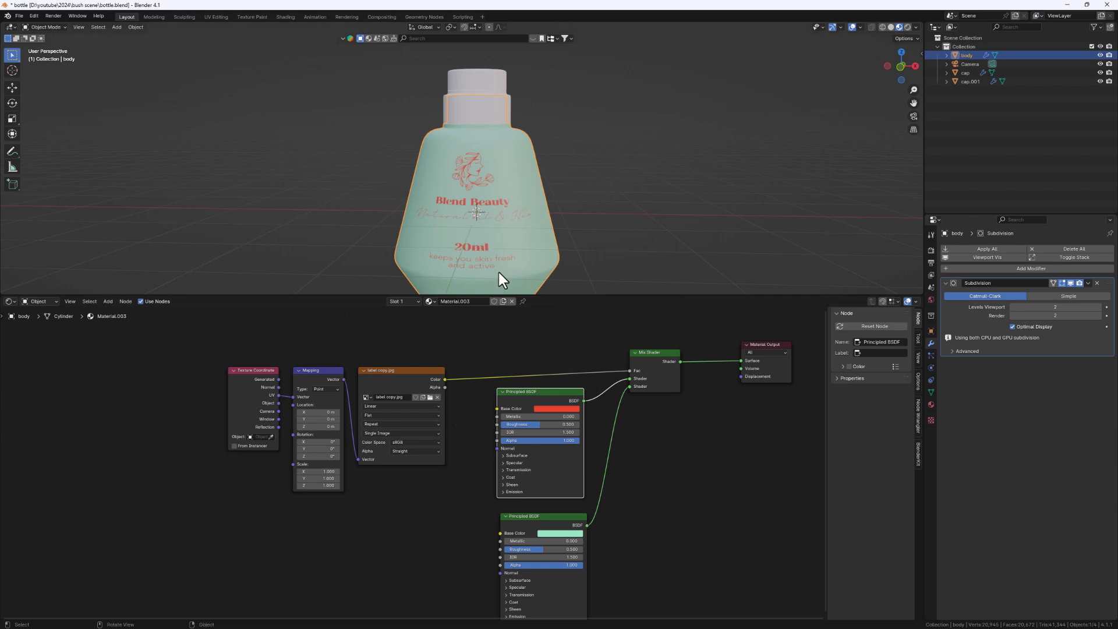
click(559, 409)
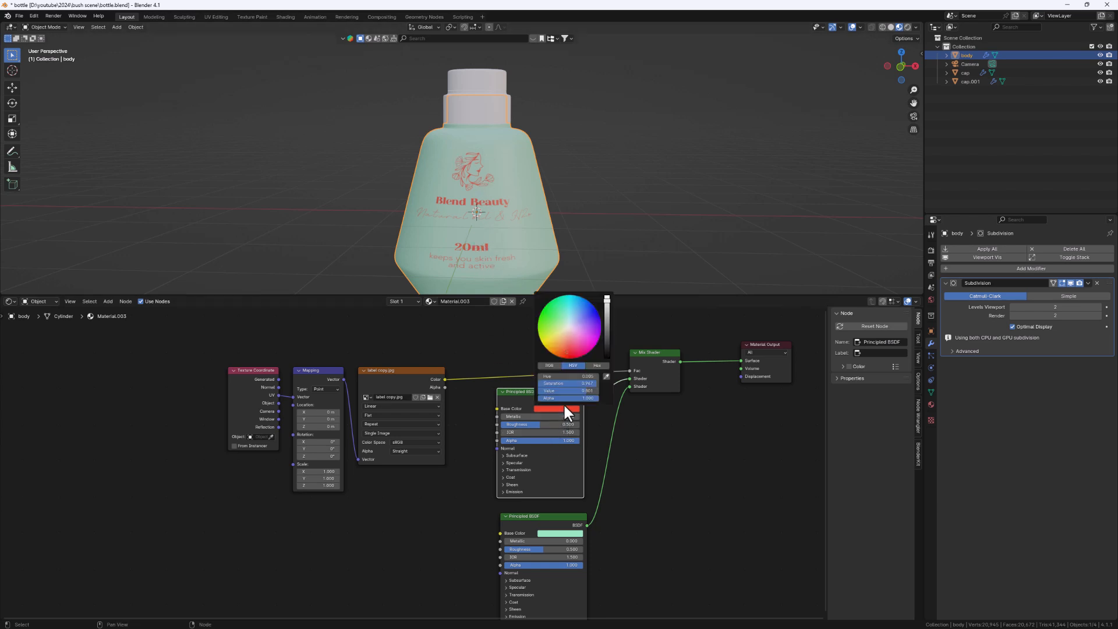
drag(605, 300, 606, 356)
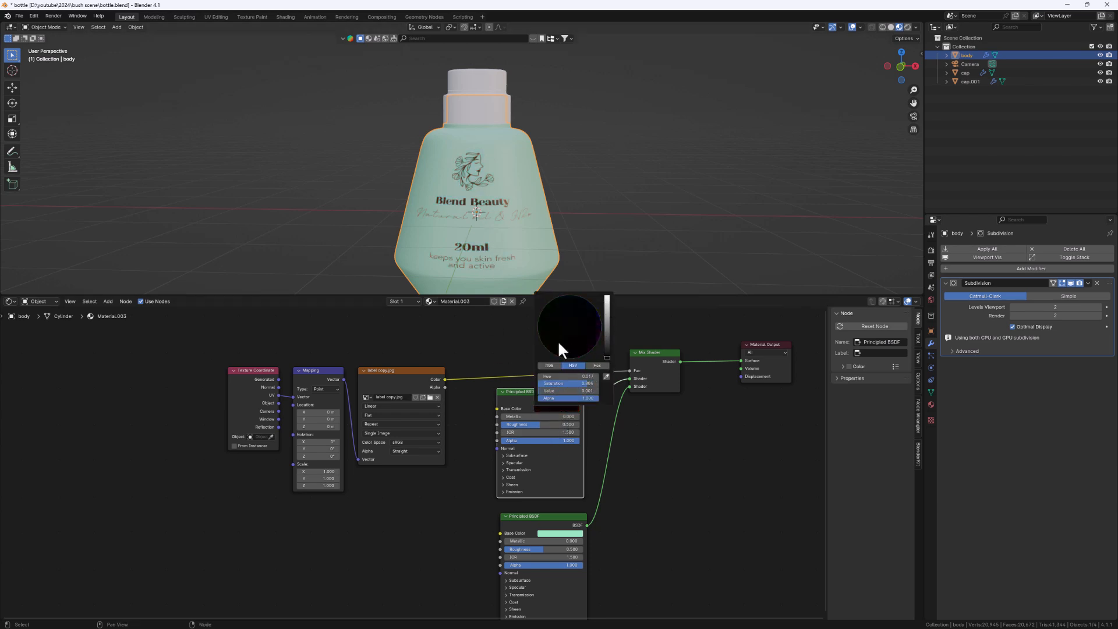
- Set the black Principled BSDF's Metallic to 1.000 and its Roughness to about 0.15 for glossy lettering
drag(512, 414, 576, 416)
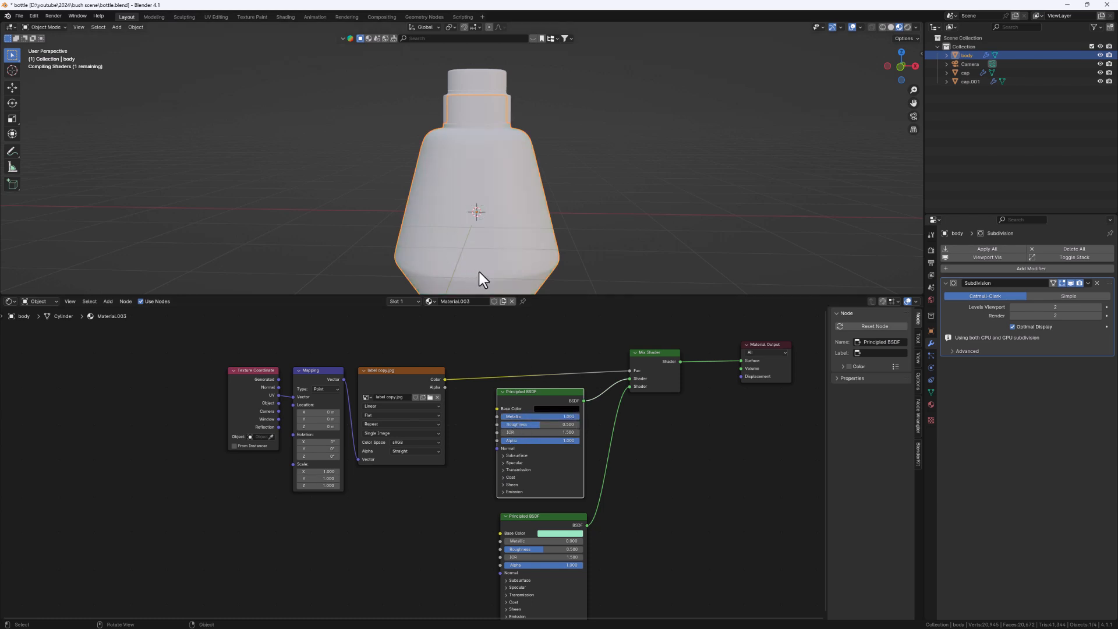
drag(529, 423, 508, 423)
middle_drag(454, 227, 557, 259)
scroll(527, 226, up, 3)
drag(509, 423, 505, 424)
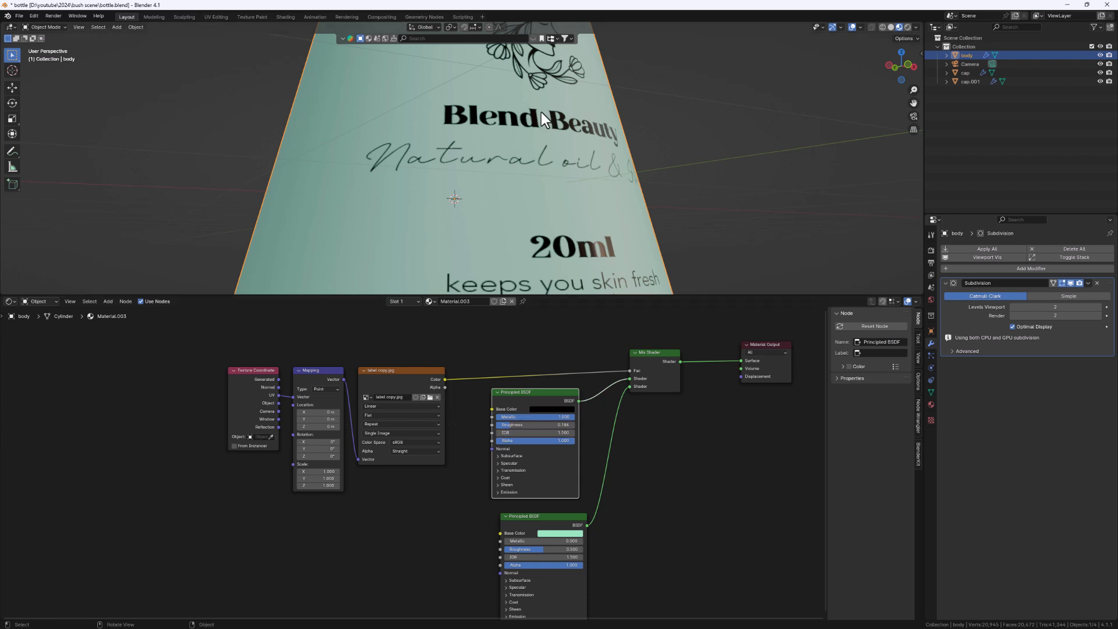
- Add a Bump node below the label image texture, beside the Principled BSDF nodes
click(407, 522)
key(shift+a)
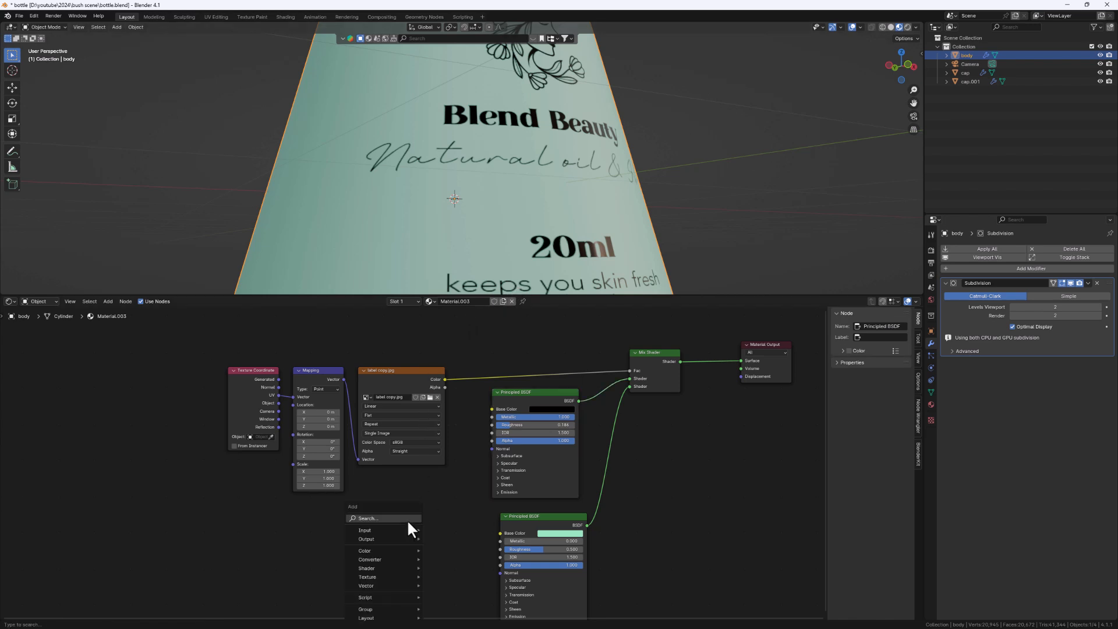
click(408, 523)
text(bun)
key(Return)
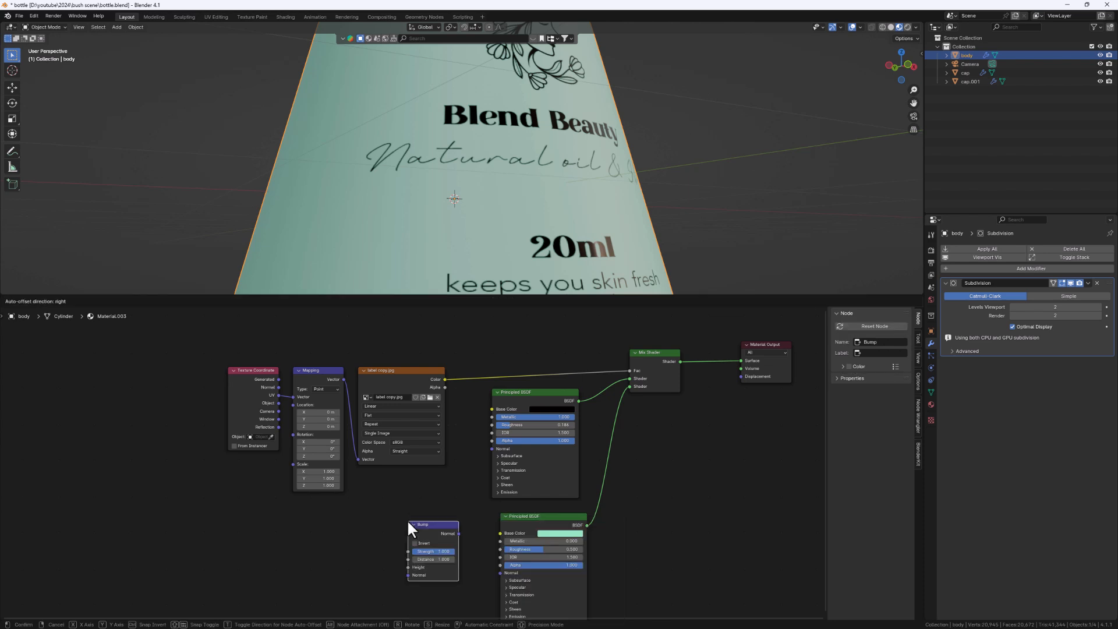
click(445, 510)
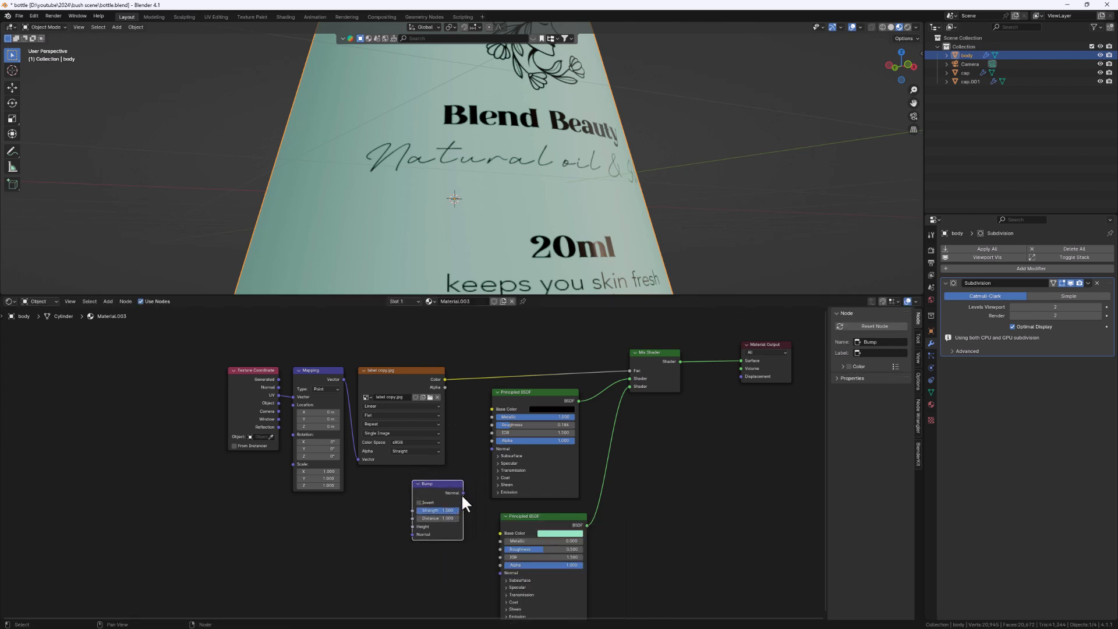
- Connect the Bump node's Normal to the black Principled BSDF and the label image's Color to its Height, moving the texture nodes aside
drag(463, 493, 492, 449)
drag(221, 341, 446, 466)
drag(397, 382, 413, 527)
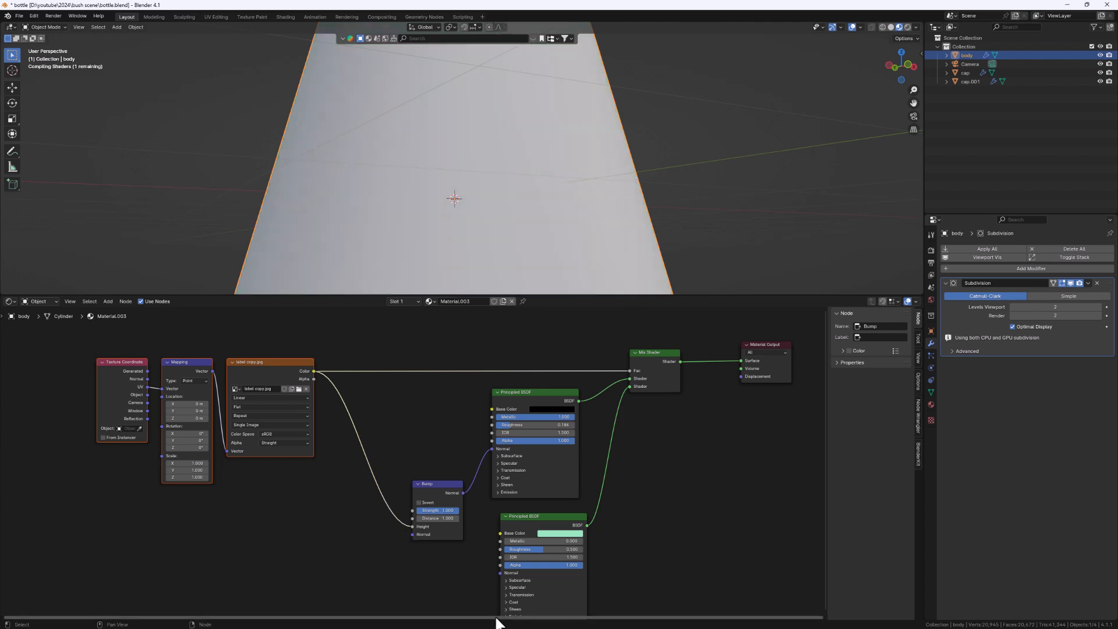
- Examine the bump effect on the label lettering up close and across the bottle's front
middle_drag(438, 219, 441, 216)
scroll(442, 216, down, 1)
scroll(585, 245, up, 2)
scroll(584, 246, up, 1)
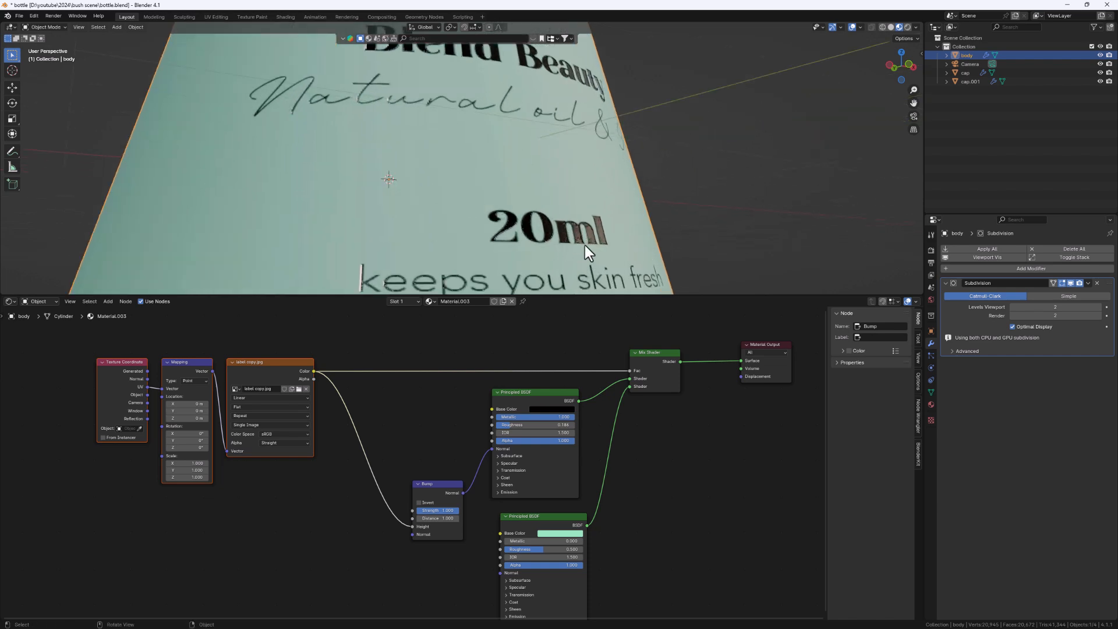
middle_drag(532, 230, 544, 268)
scroll(568, 230, down, 2)
scroll(481, 200, down, 2)
middle_drag(490, 221, 508, 198)
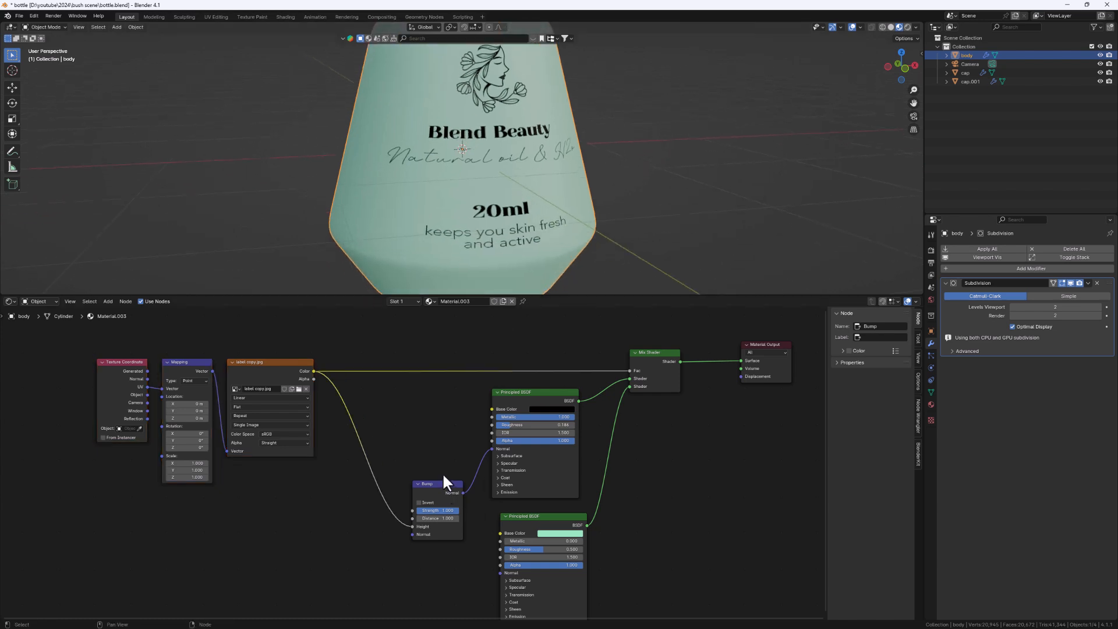
- Move the Bump node closer to the black Principled BSDF and lower its Strength to about 0.825 and Distance to about 0.4
drag(428, 484, 437, 434)
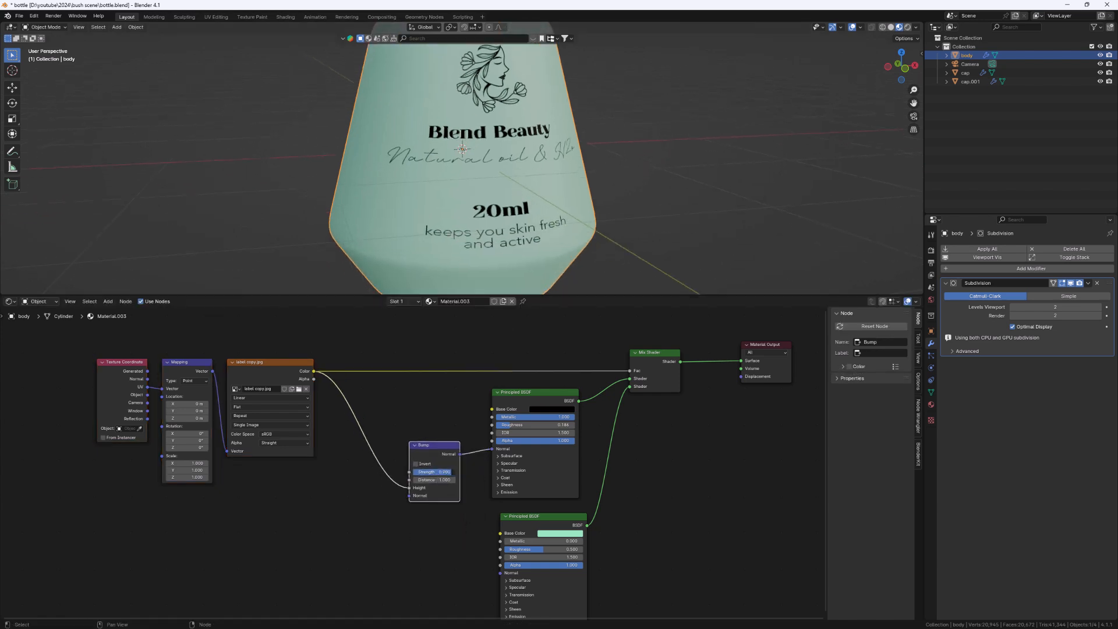
drag(438, 472, 425, 472)
mouse_move(496, 236)
middle_down()
mouse_move(568, 198)
mouse_move(504, 228)
middle_up()
scroll(464, 482, down, 2)
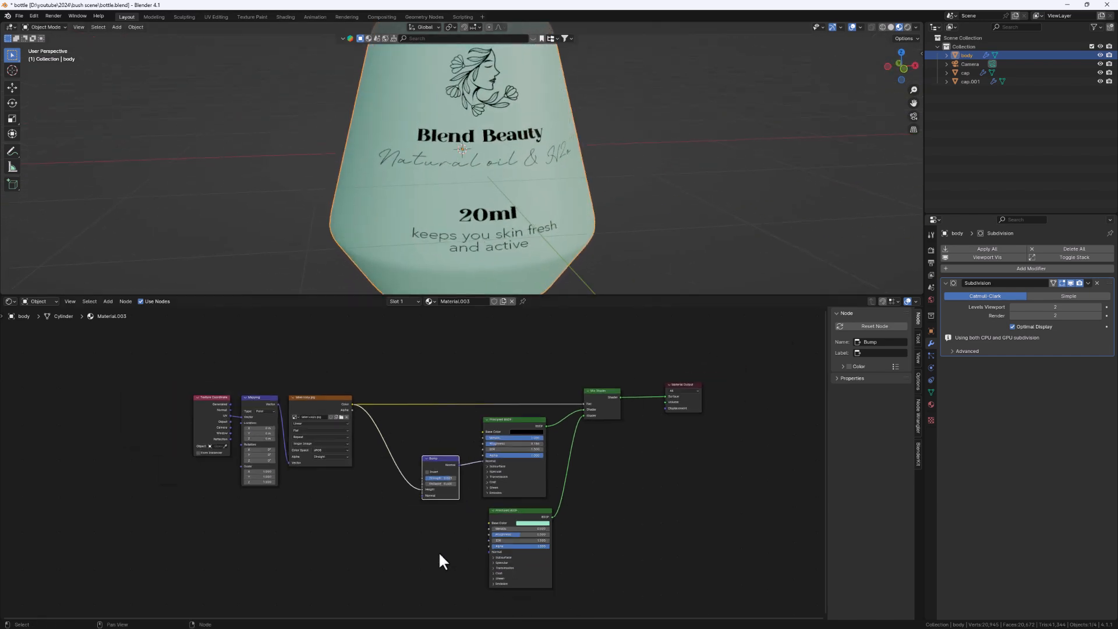
- Duplicate the Bump node, place the copy below, and connect its Normal to the green Principled BSDF
middle_drag(521, 535, 558, 494)
click(470, 481)
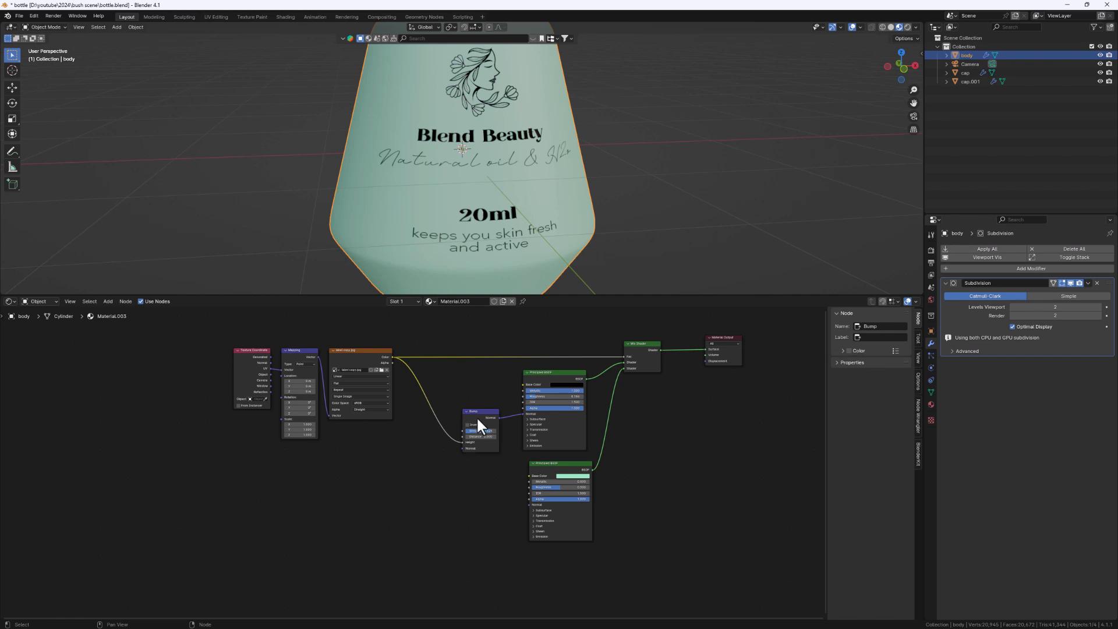
click(478, 408)
key(shift+d)
click(474, 481)
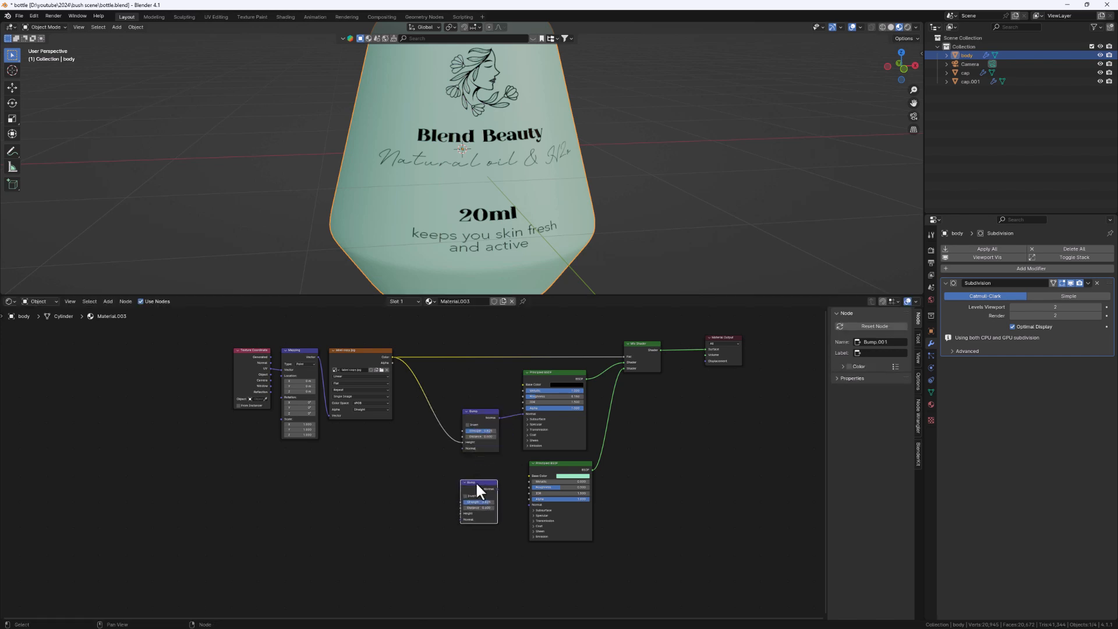
scroll(493, 503, up, 1)
drag(499, 484, 540, 505)
- Add a Noise Texture feeding its Fac into the Height of the lower Bump node, placed beside that node
click(414, 492)
scroll(431, 513, up, 1)
drag(456, 515, 356, 507)
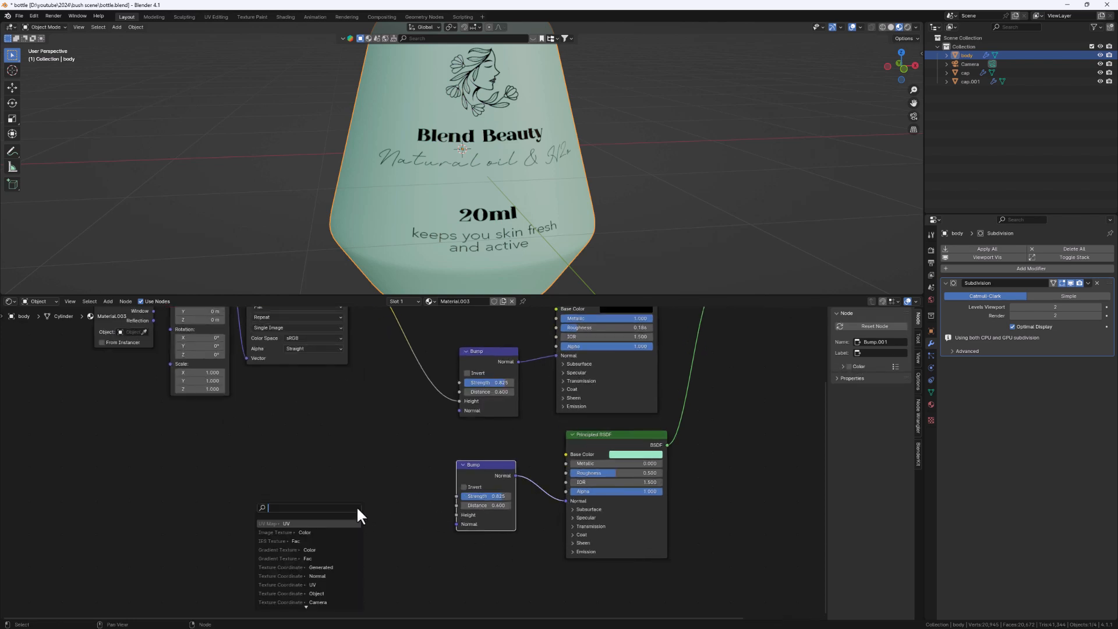
text(noice)
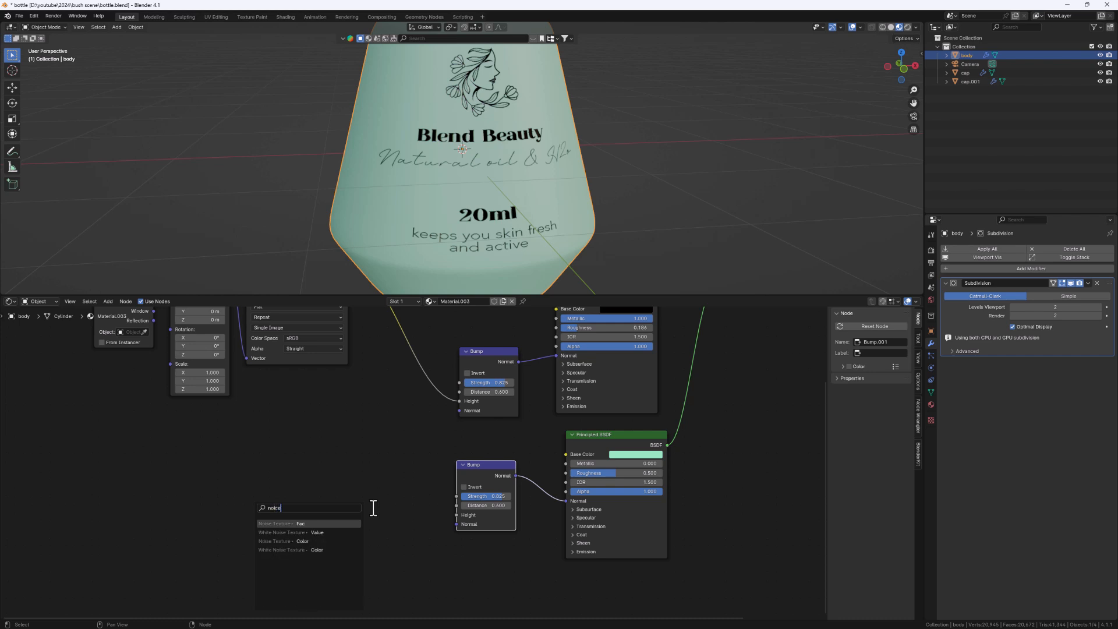
key(Return)
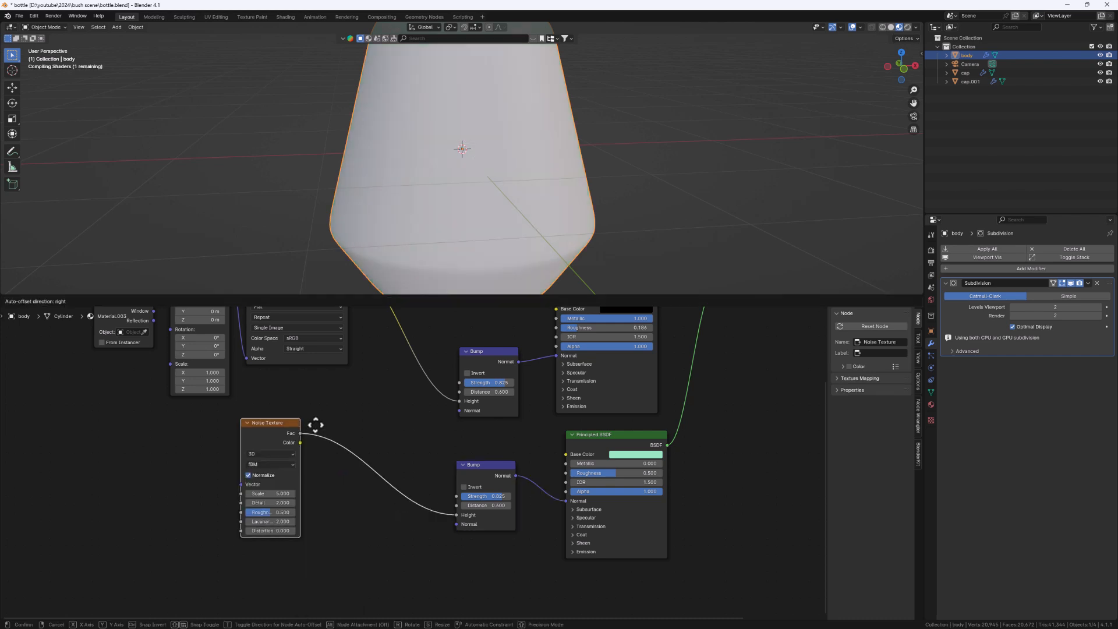
click(402, 463)
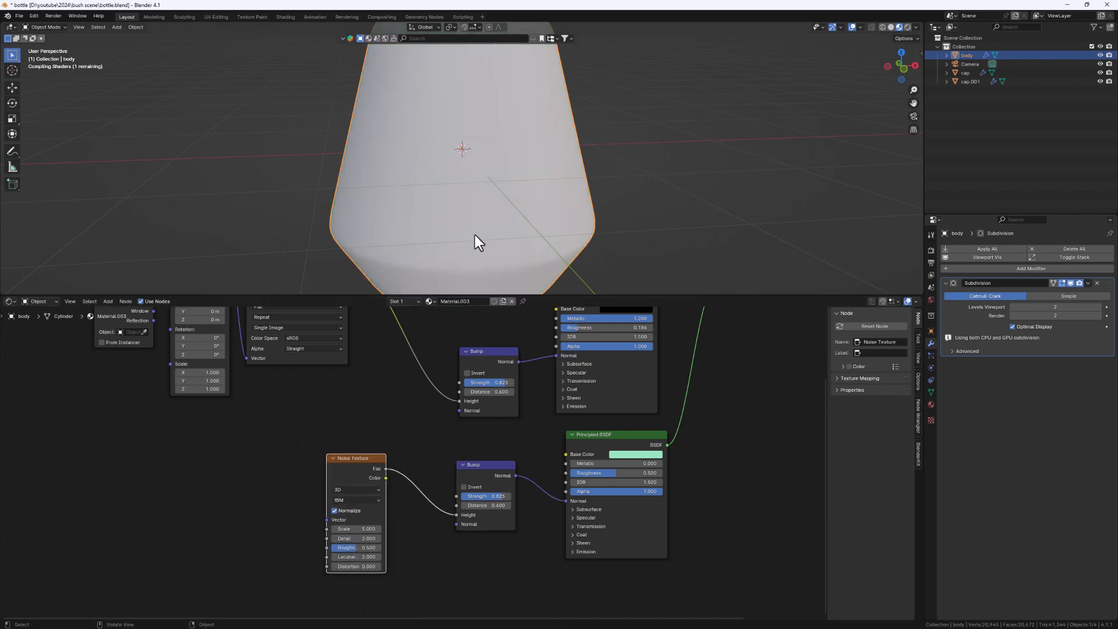
- Lower the lower Bump node's Strength to about 0.12 and Distance to about 0.07, with the Noise Texture's Scale at about 99.8
middle_drag(469, 210, 523, 165)
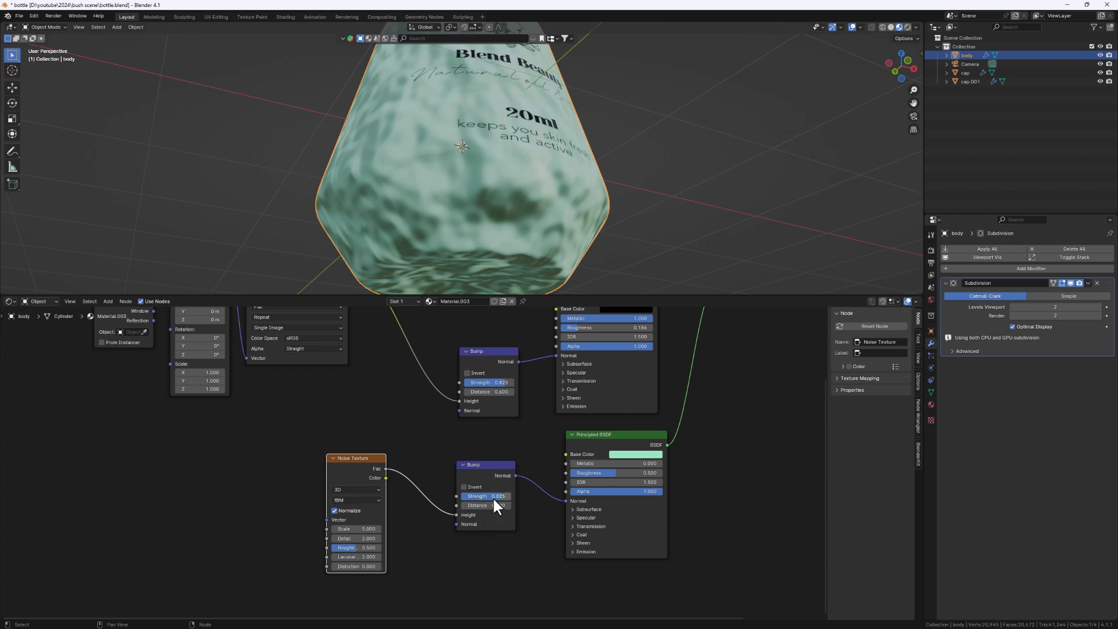
mouse_move(499, 496)
shift+mouse_down()
mouse_move(466, 497)
mouse_move(492, 506)
shift+mouse_up()
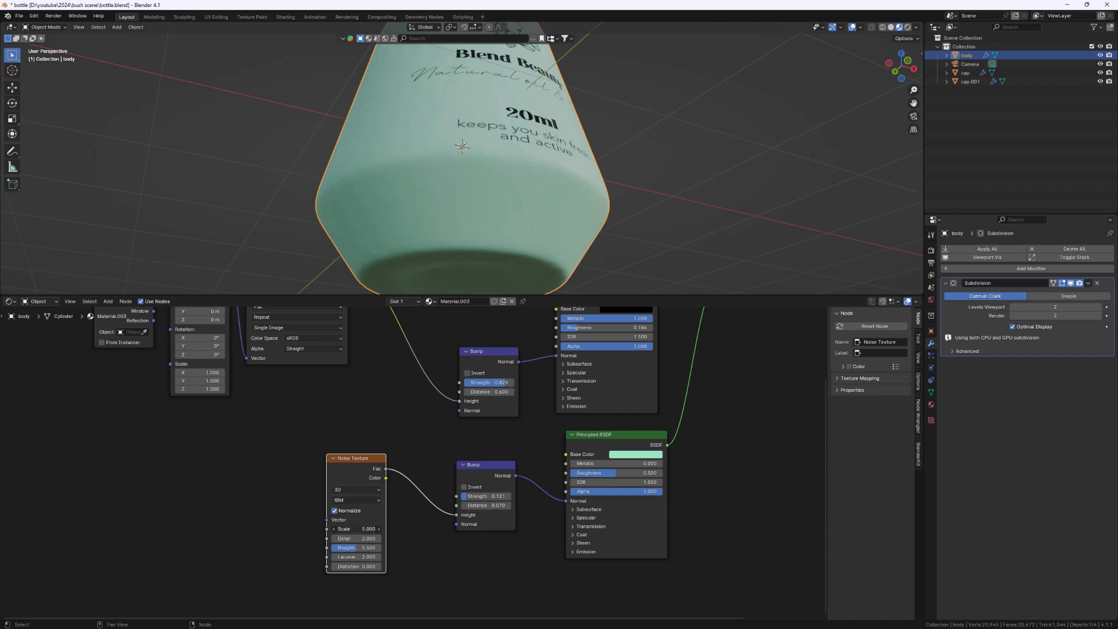
drag(356, 529, 373, 529)
- Soften the body's grain by setting the lower Bump node's Strength to about 0.076 and Distance to 0.020
middle_drag(536, 175, 500, 262)
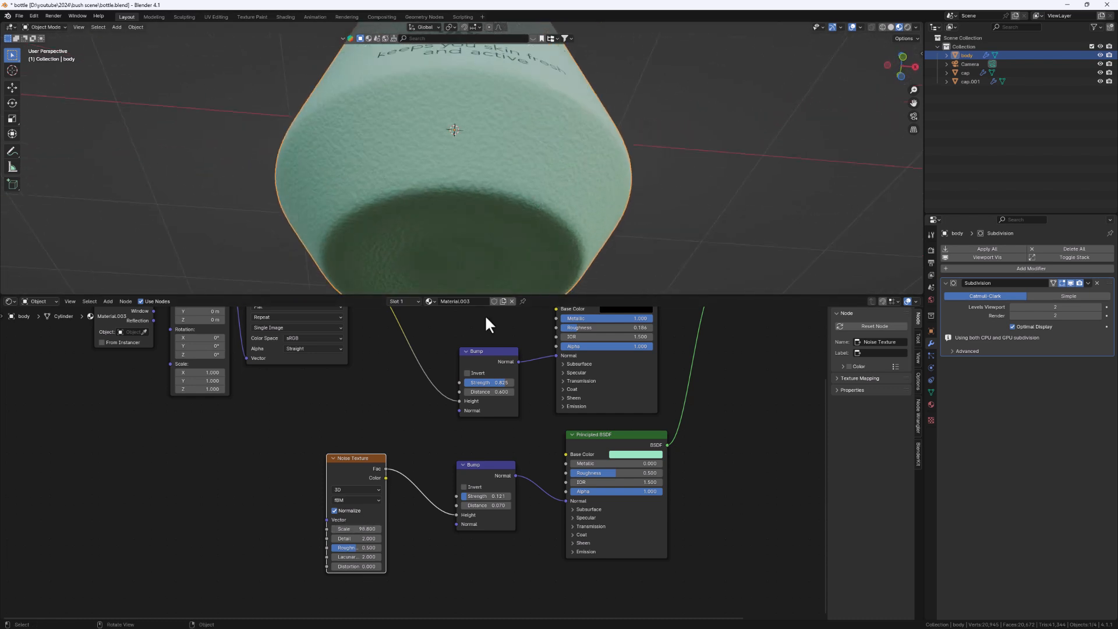
shift+drag(463, 496, 465, 496)
middle_drag(531, 295, 499, 209)
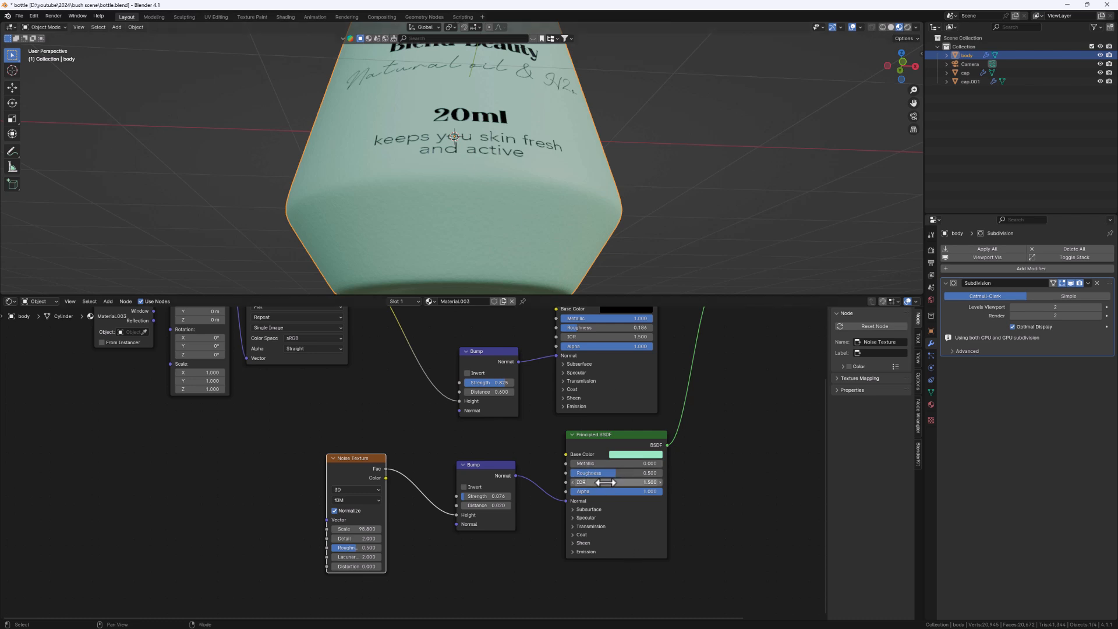
- Set the green Principled BSDF's Roughness to about 0.145 for a glossier body
drag(607, 473, 583, 473)
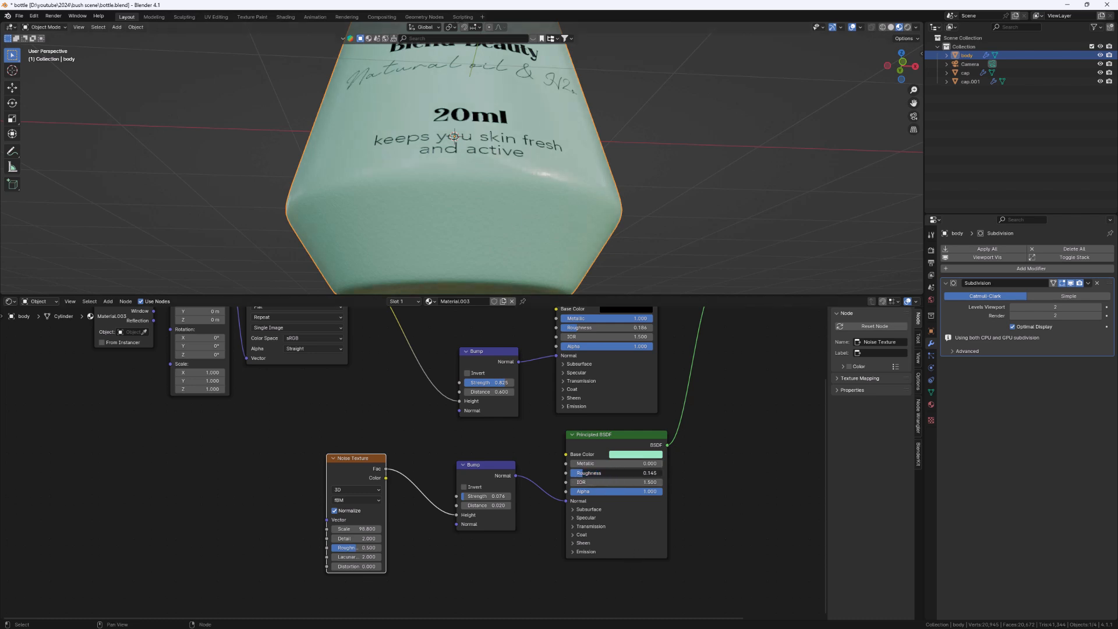
scroll(386, 115, down, 3)
middle_drag(386, 115, 543, 235)
scroll(457, 191, down, 3)
scroll(501, 132, up, 3)
middle_drag(500, 140, 573, 160)
- Give the lower cap a new material with a pure white Base Color and a Roughness of about 0.19
click(493, 127)
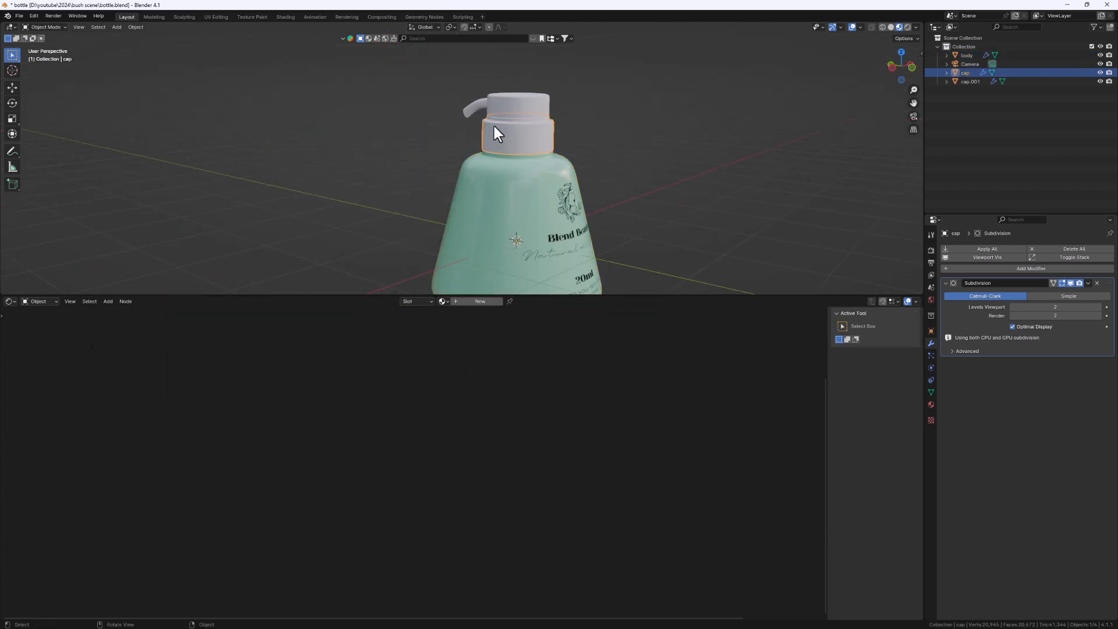
click(479, 301)
key(Home)
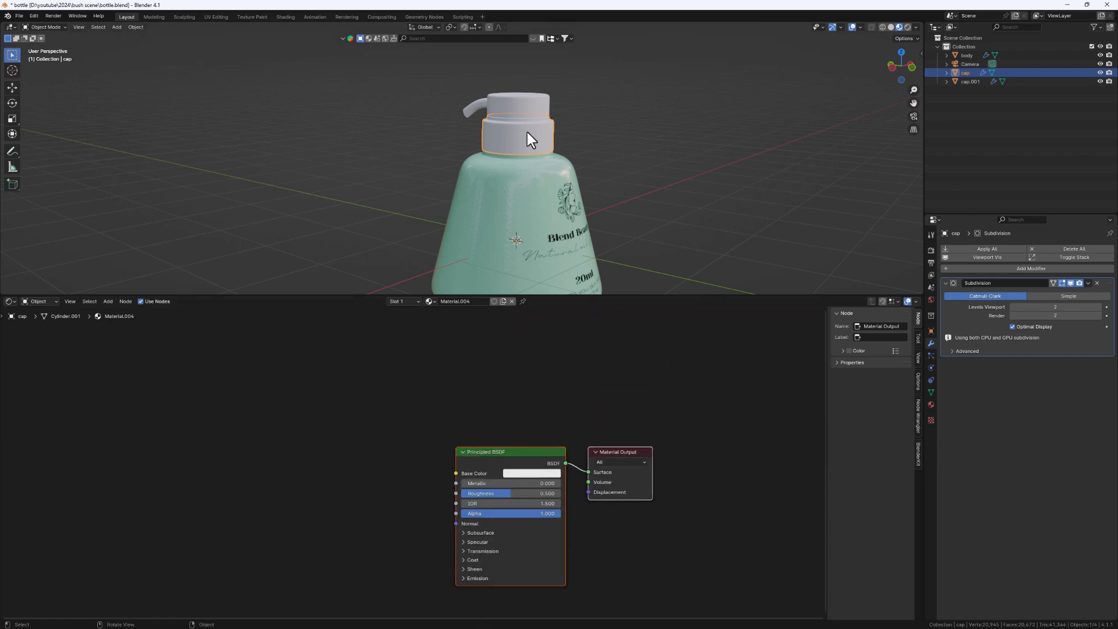
click(518, 473)
drag(593, 338, 594, 328)
drag(506, 494, 479, 493)
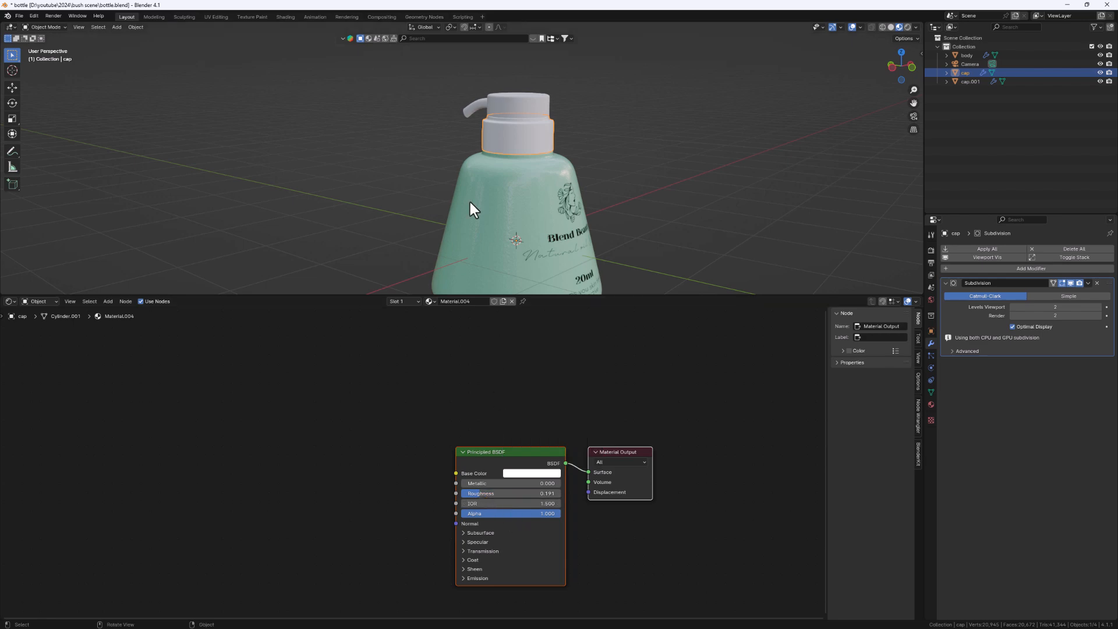
- Link the lower cap's white material to the pump head
click(525, 118)
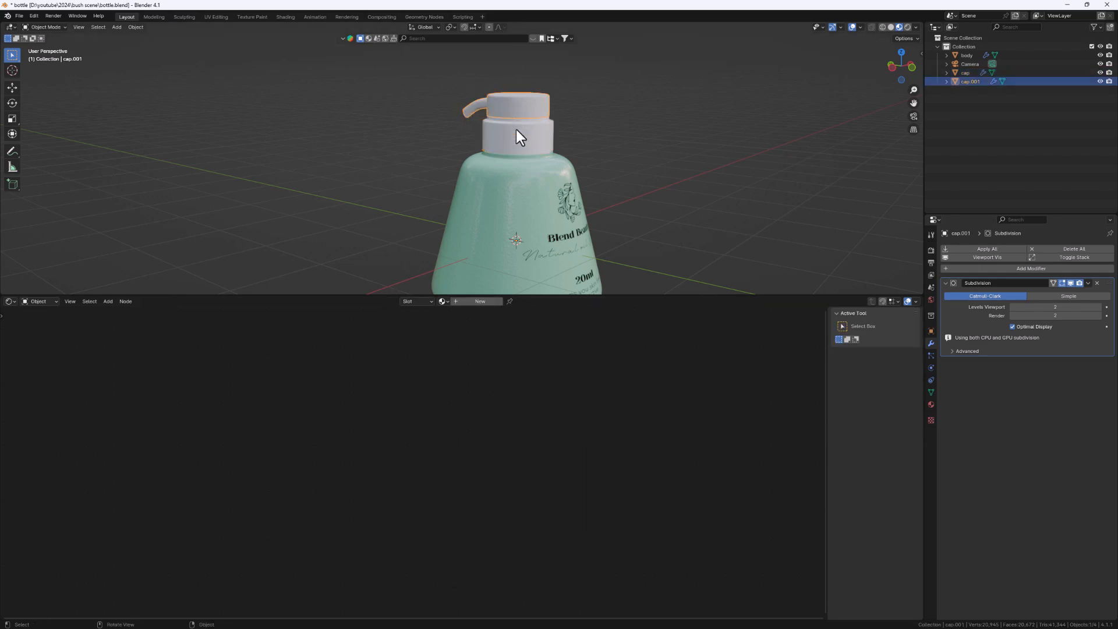
shift+click(512, 135)
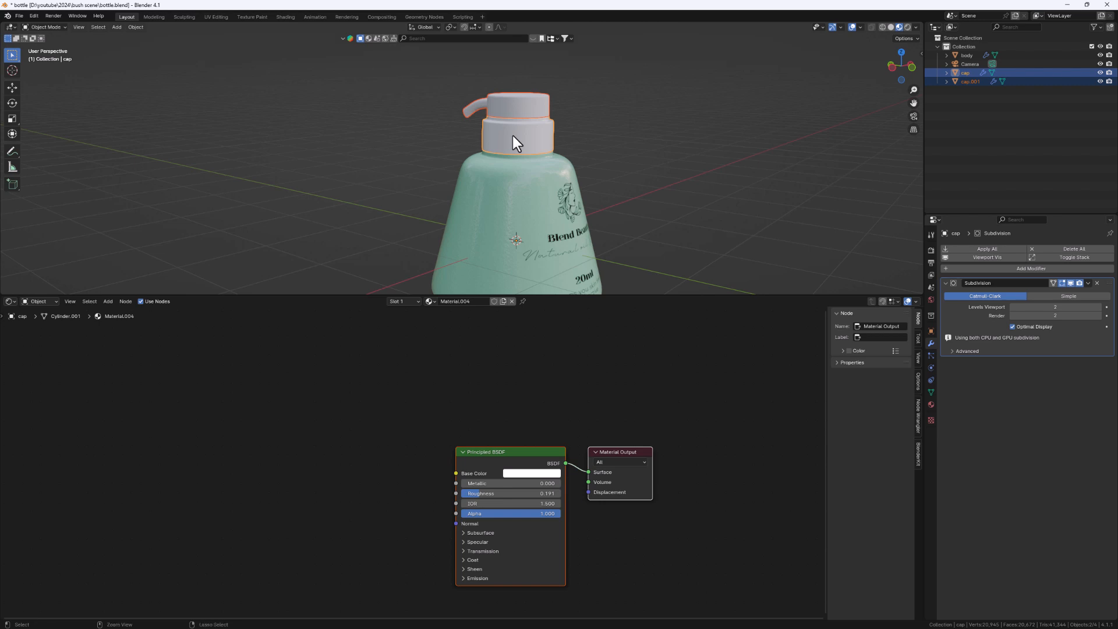
key(ctrl+l)
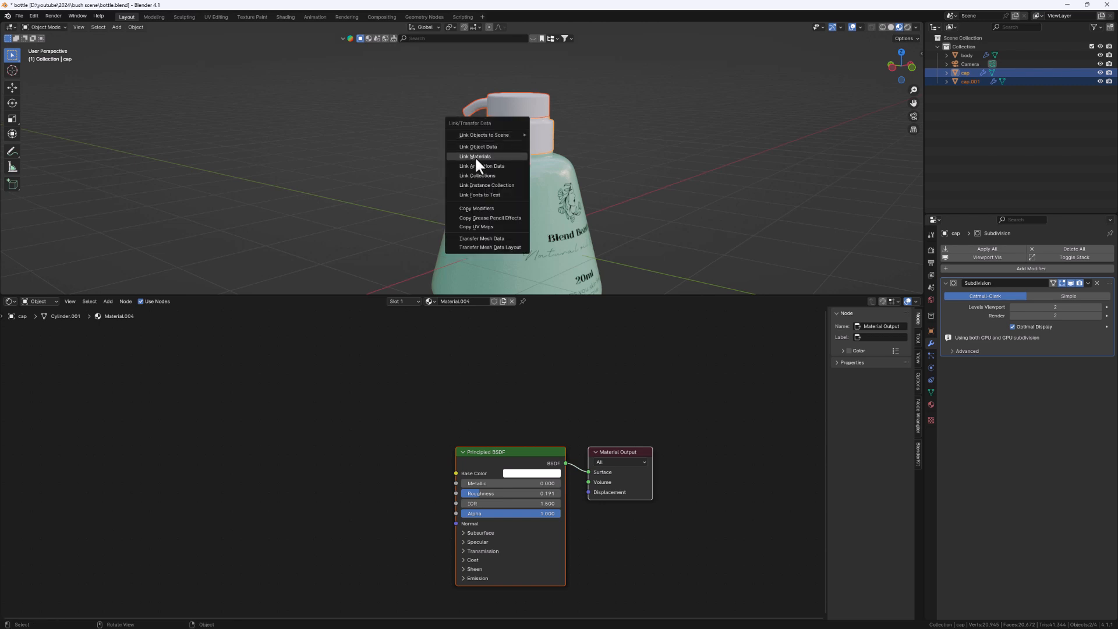
click(478, 157)
click(676, 125)
click(520, 101)
click(512, 141)
- Select the lower cap and pump head together and rotate them about 98.3° around the Z axis
scroll(568, 182, down, 4)
middle_drag(551, 209, 521, 143)
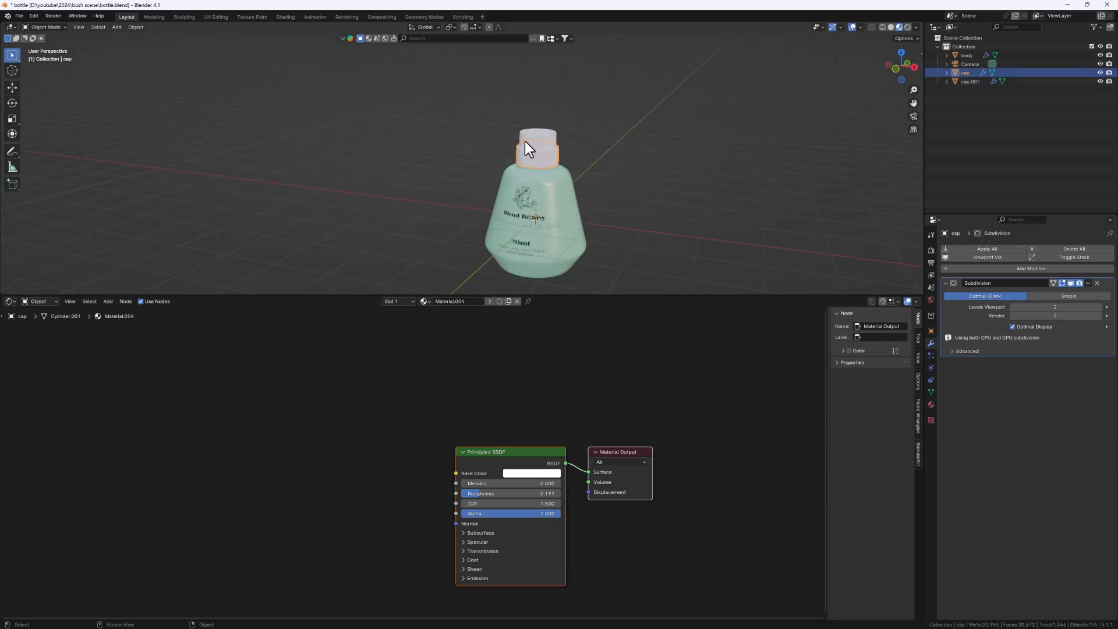
shift+click(533, 141)
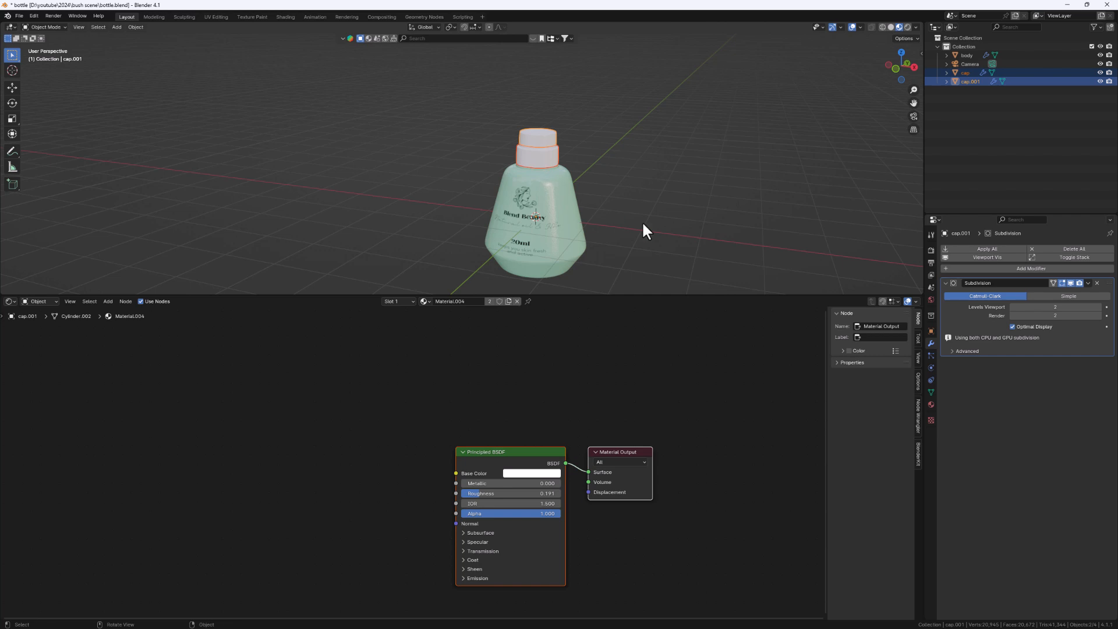
key(g)
key(z)
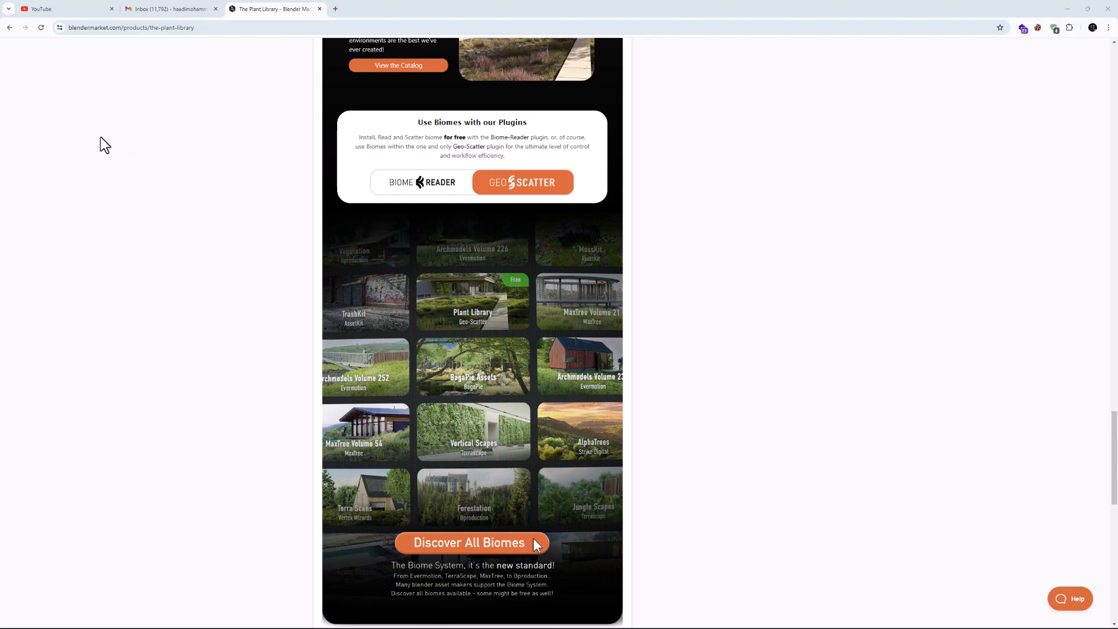
- Switch to the browser and review The Plant Library product page on Blender Market from top to bottom
scroll(478, 298, up, 10)
scroll(482, 326, up, 20)
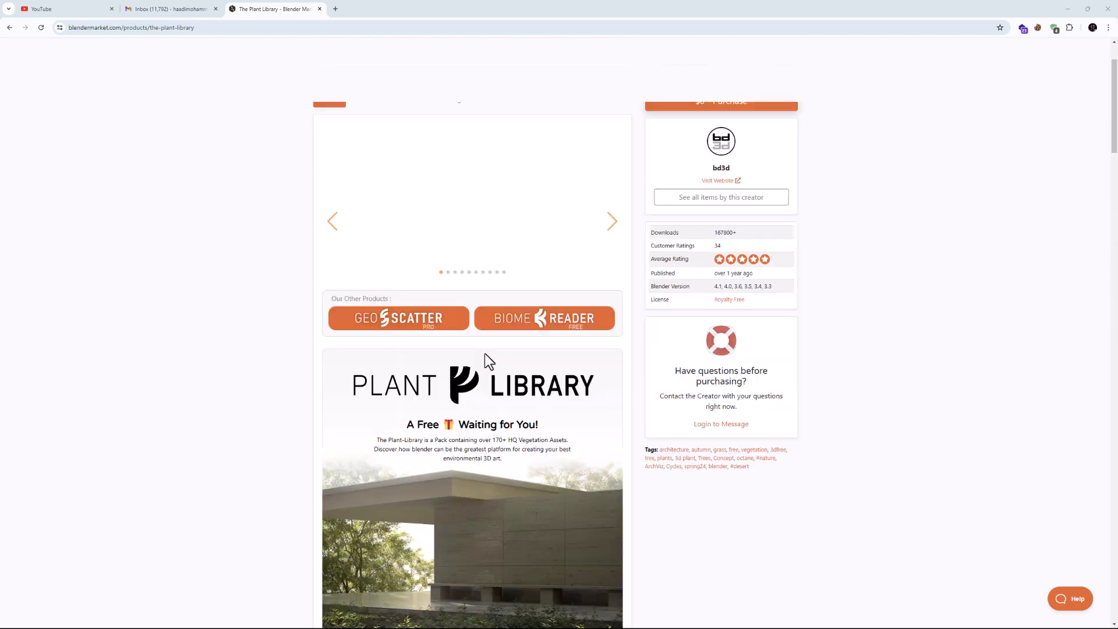
scroll(487, 365, down, 3)
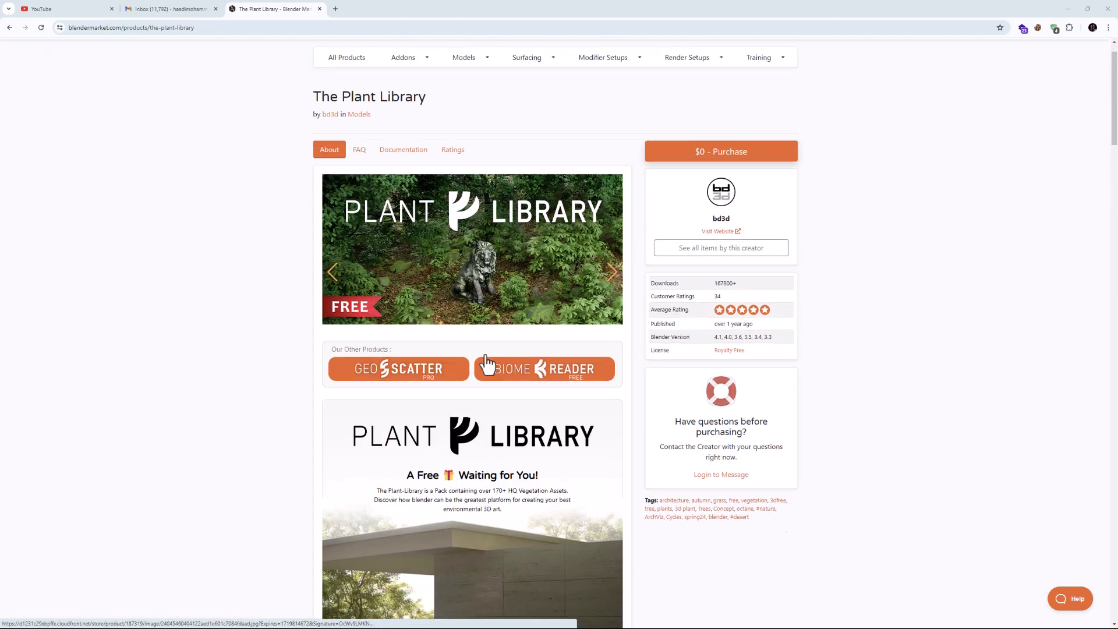
scroll(487, 365, up, 3)
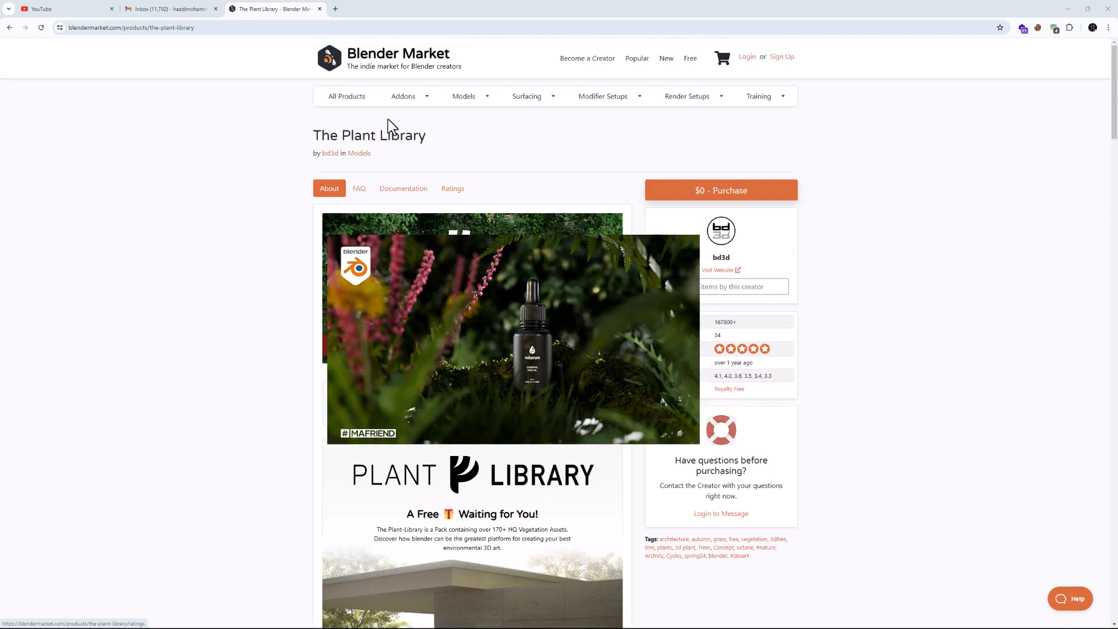
scroll(473, 333, down, 2)
scroll(472, 333, down, 15)
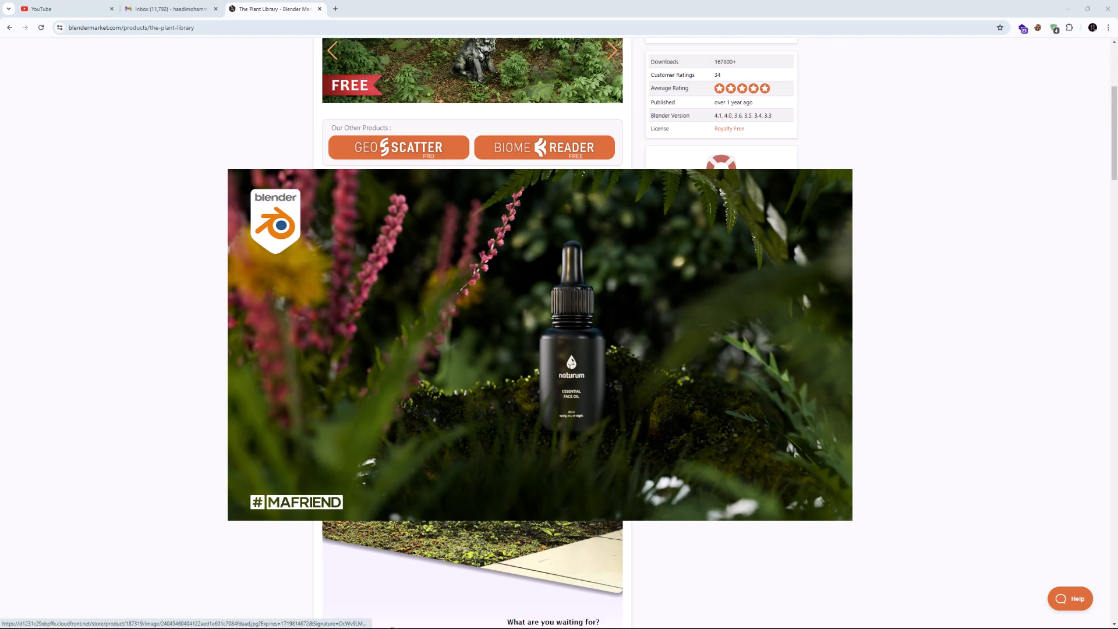
scroll(491, 205, down, 15)
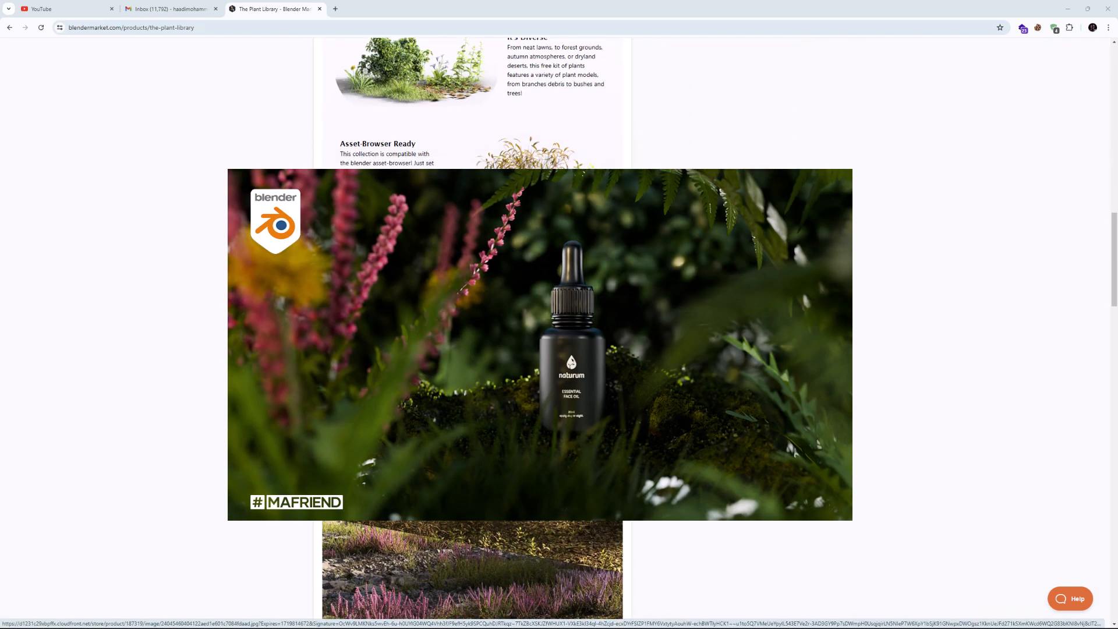
scroll(490, 205, down, 15)
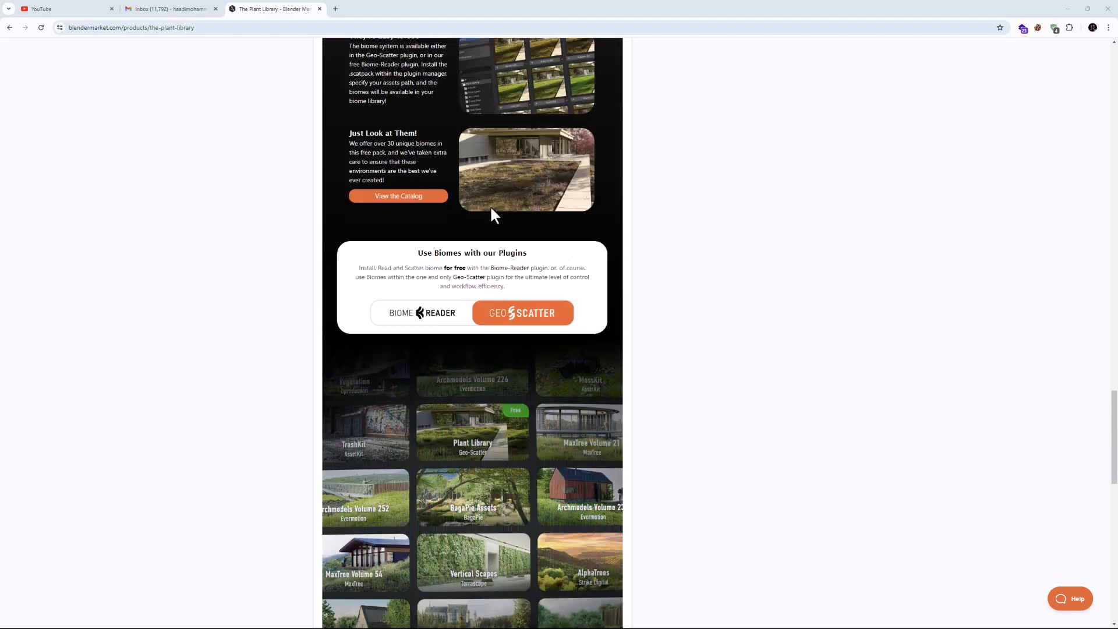
scroll(491, 208, down, 5)
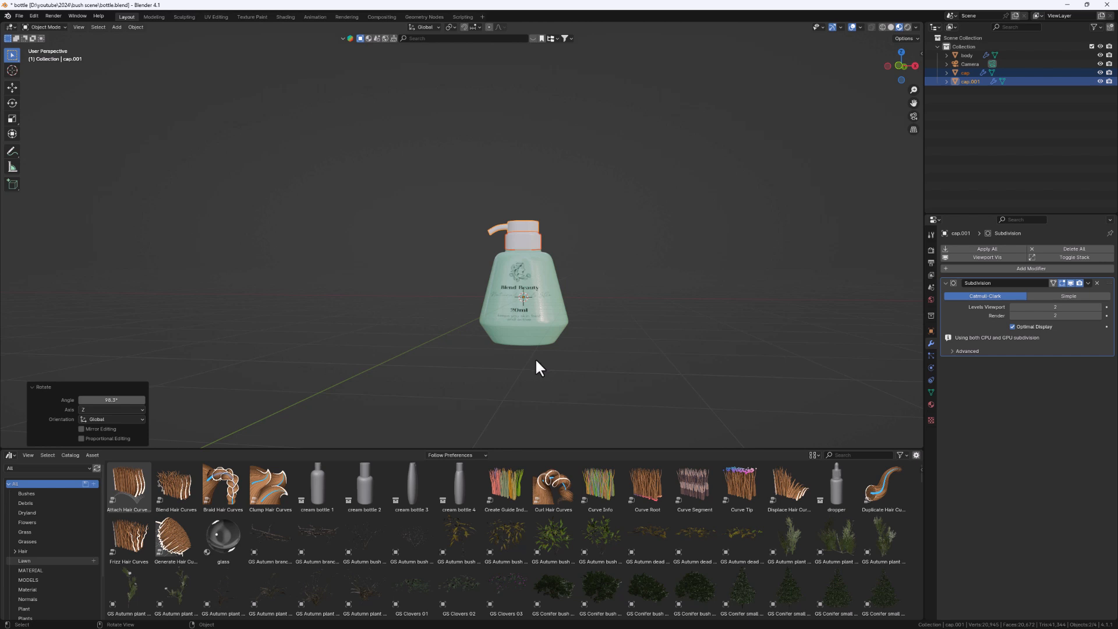
- Back in Blender, show the Rocks catalog of the ASSETS-plant_library_for_b3.3+(cycles and eevee render) library in the Asset Browser
click(175, 483)
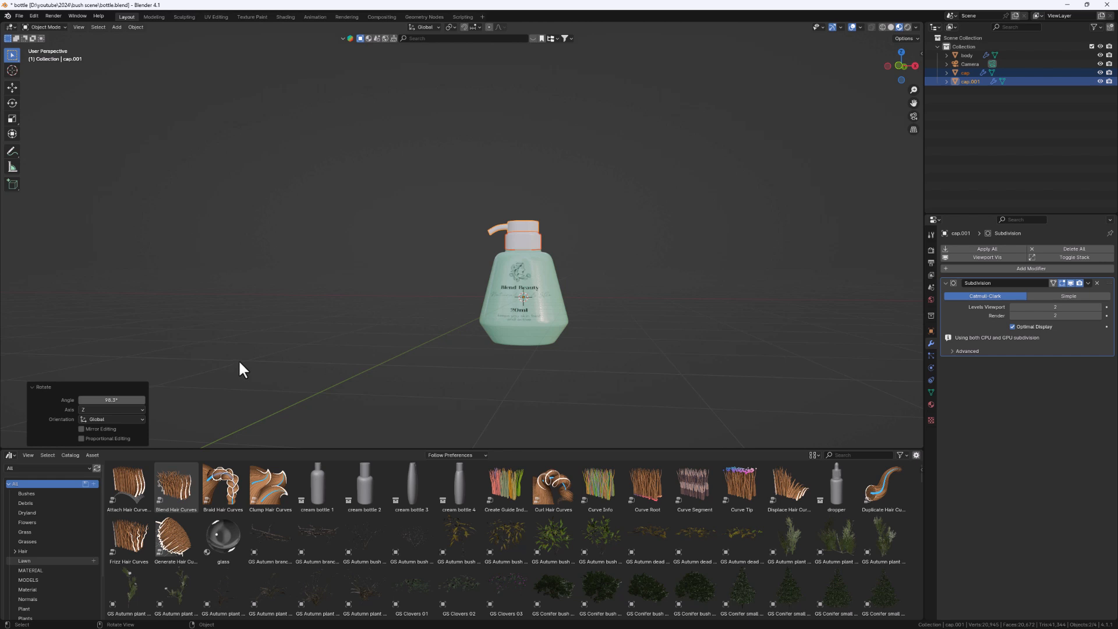
click(33, 469)
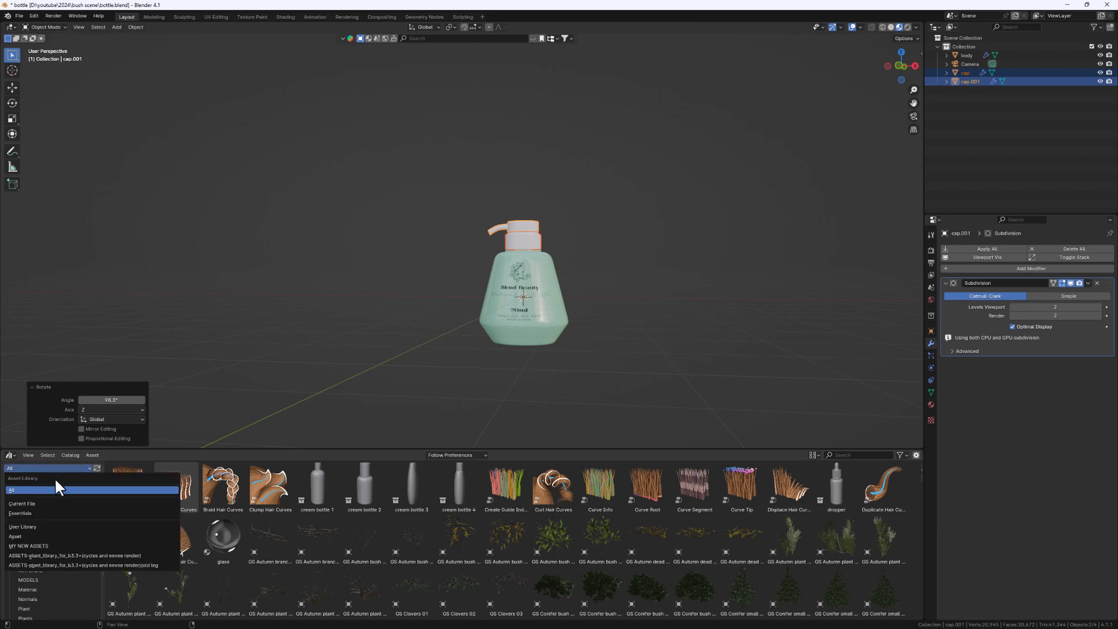
click(9, 455)
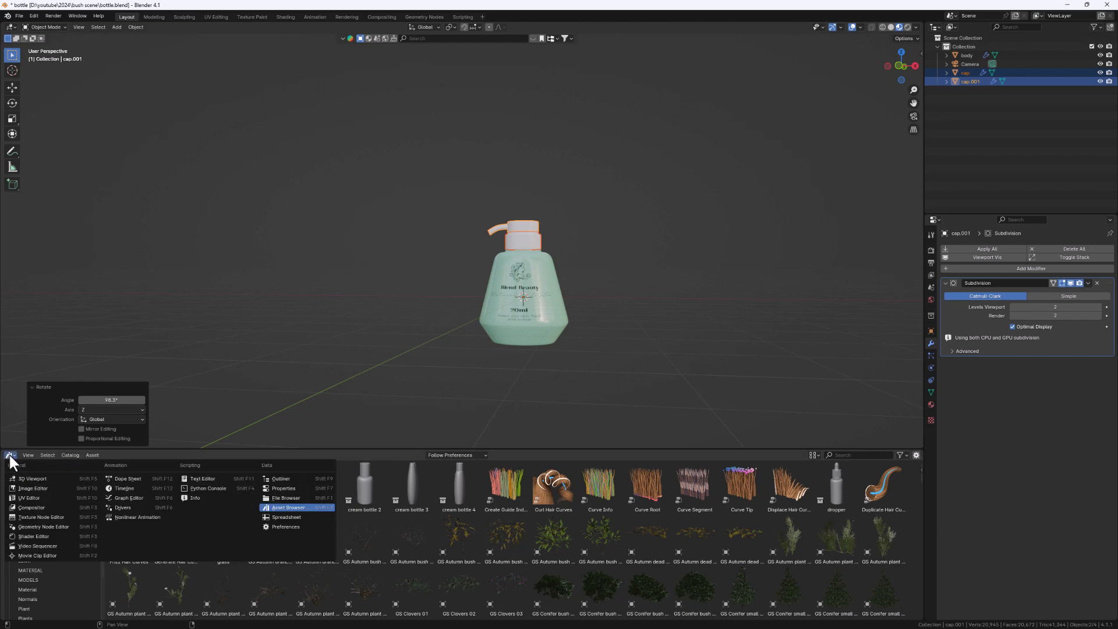
click(289, 505)
click(61, 467)
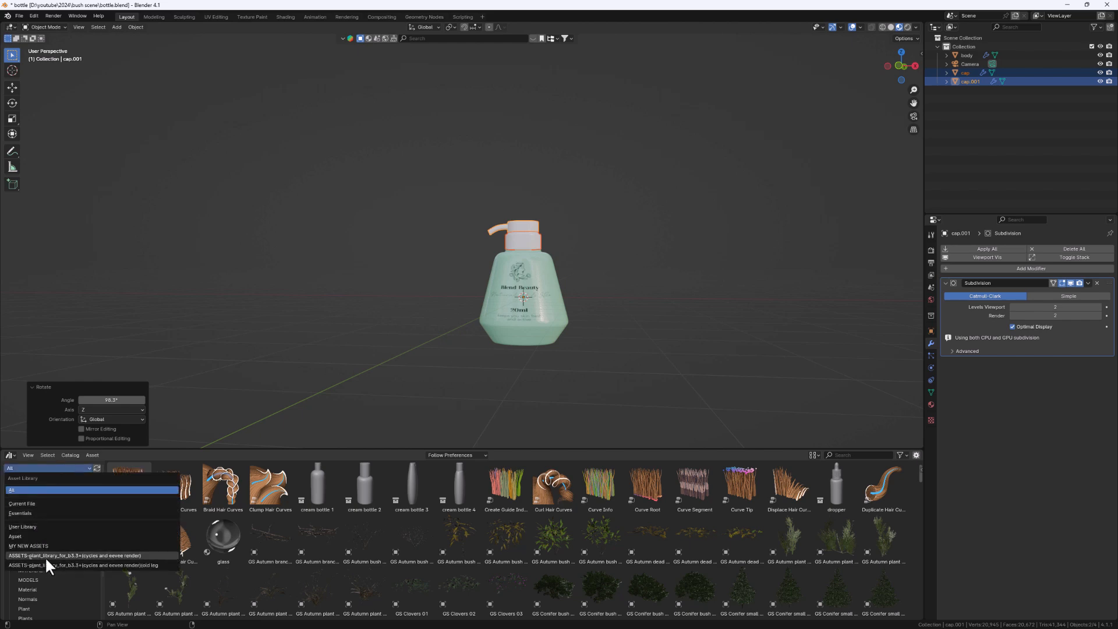
click(73, 555)
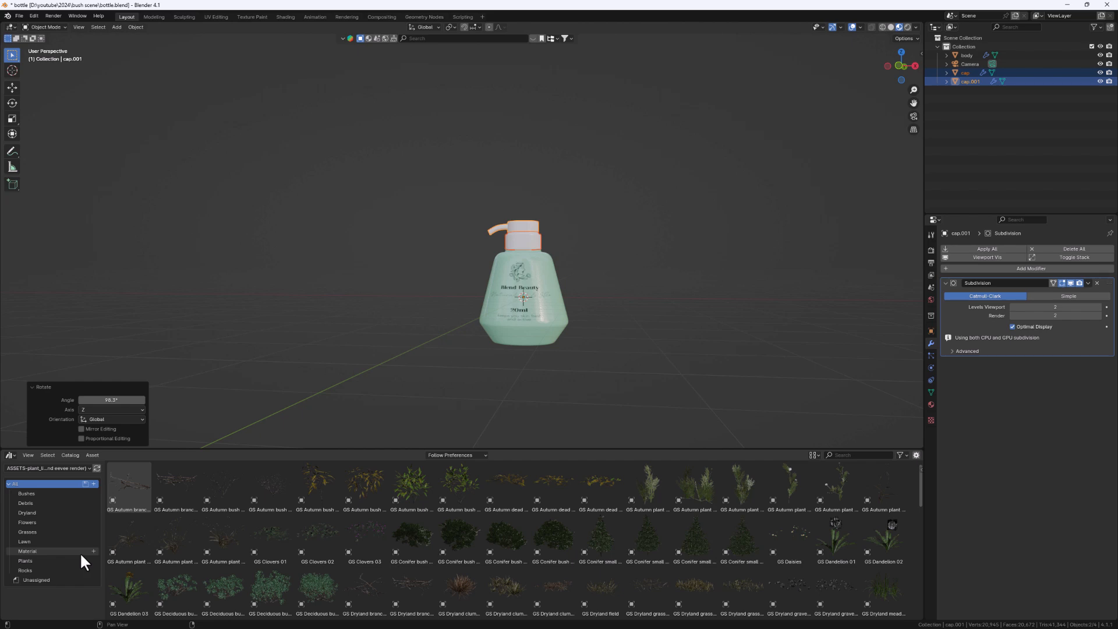
click(30, 571)
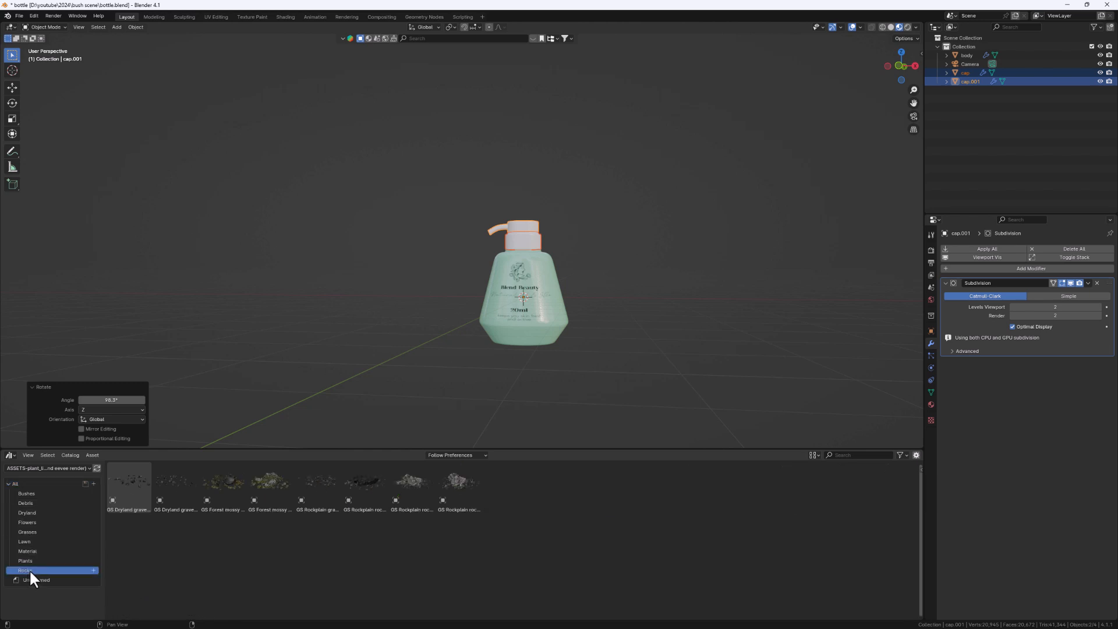
- Split the 3D viewport into two side-by-side views of the scene
click(270, 482)
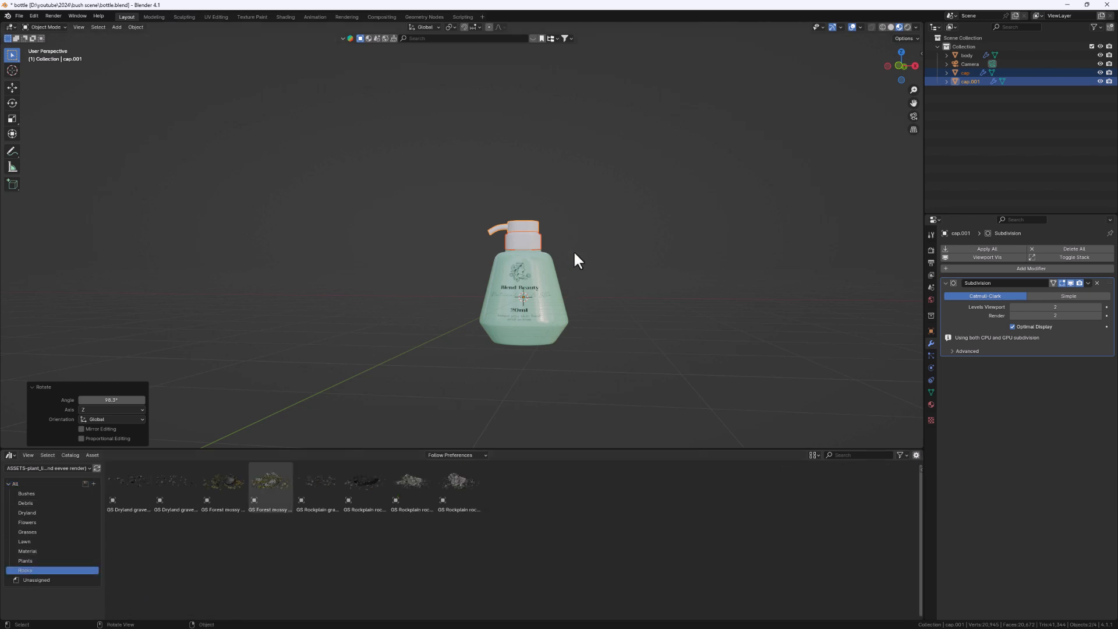
scroll(670, 247, down, 3)
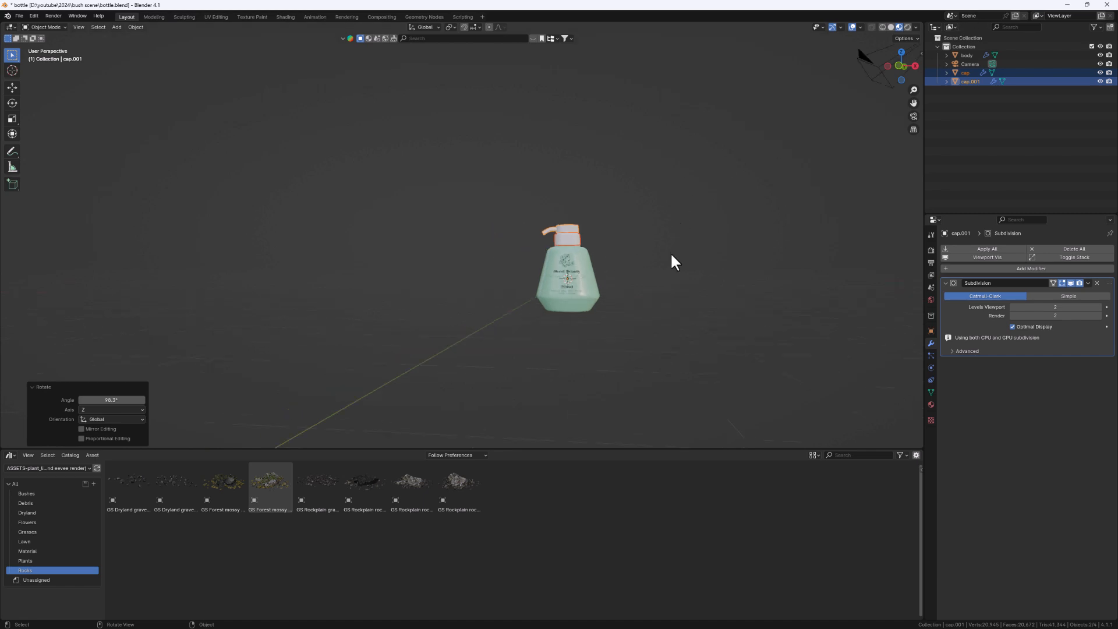
shift+middle_drag(635, 287, 442, 323)
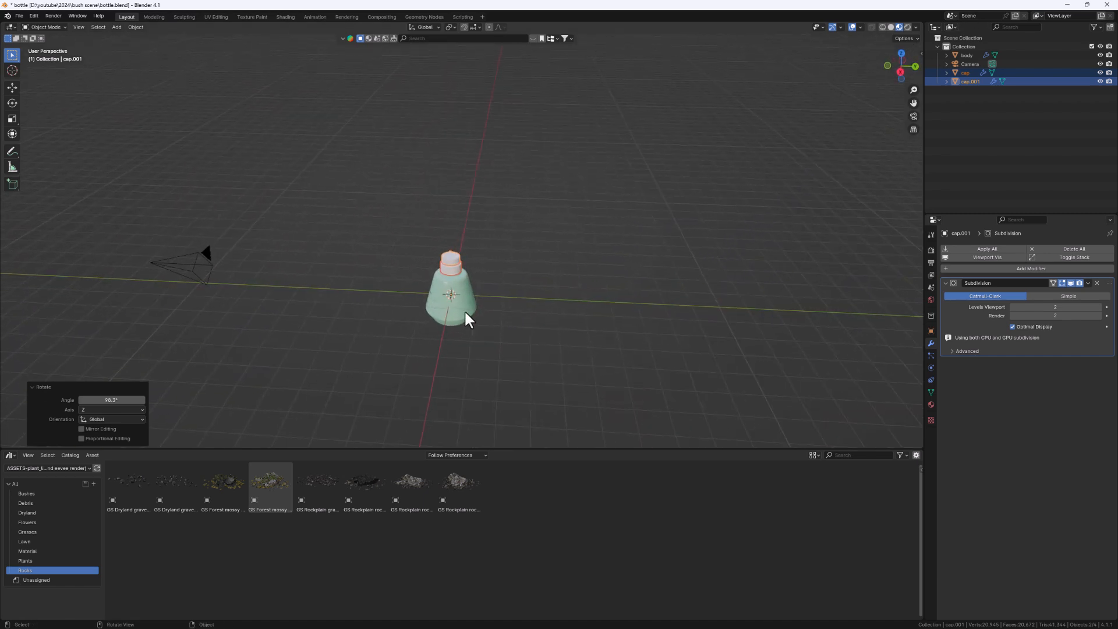
drag(922, 23, 525, 192)
scroll(732, 281, up, 6)
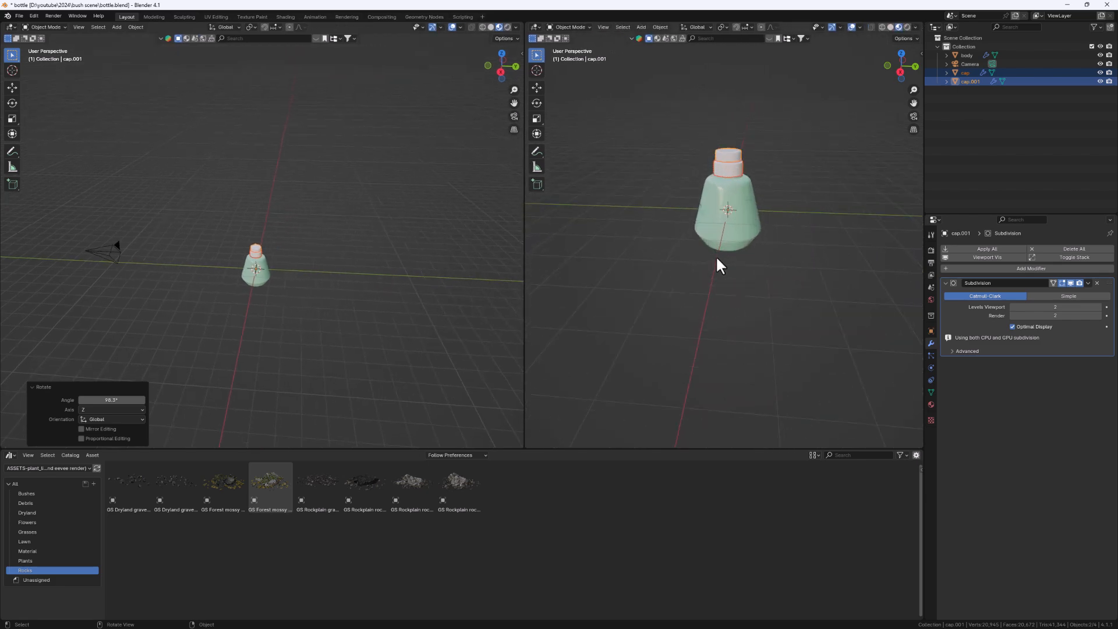
- Parent the lower cap and pump head to the bottle body with the Object option
drag(317, 220, 203, 343)
key(KP_Decimal)
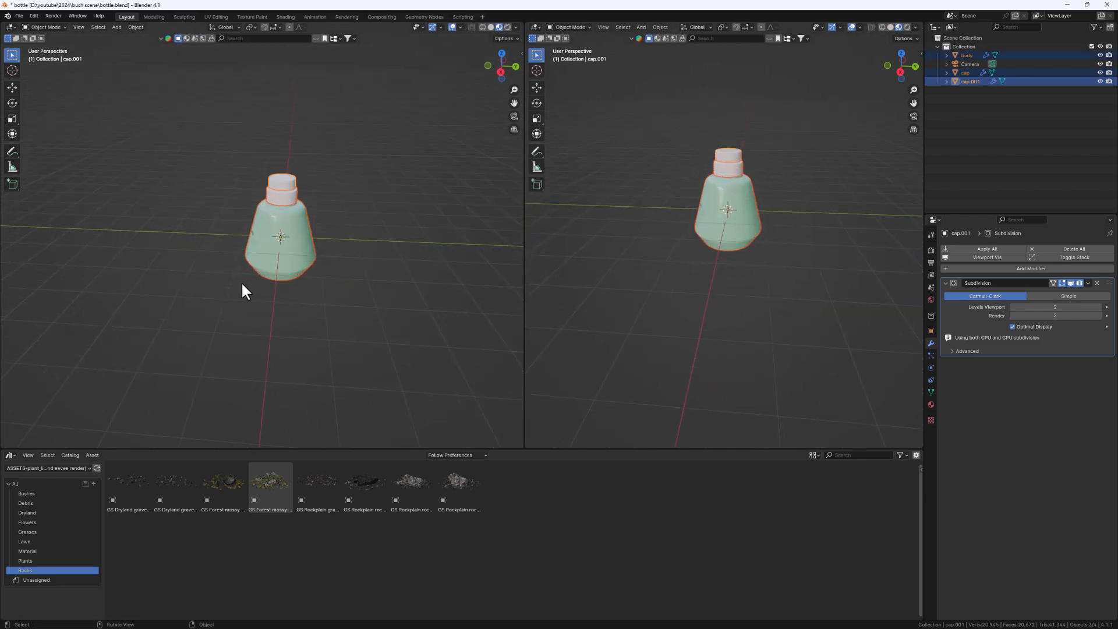
shift+click(270, 259)
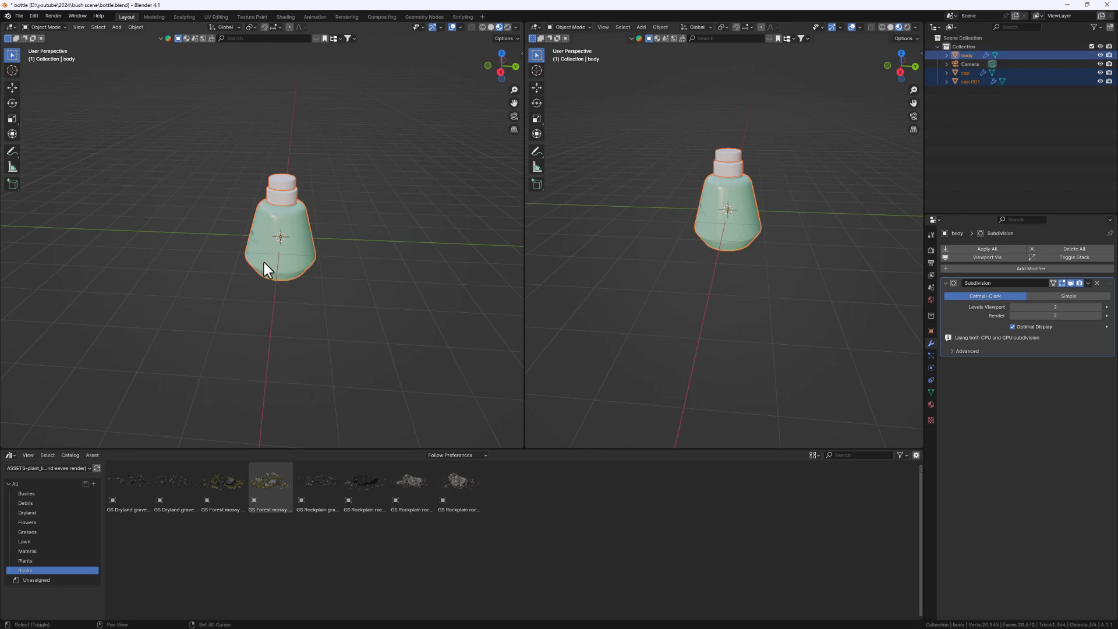
scroll(272, 250, up, 8)
middle_drag(297, 256, 346, 219)
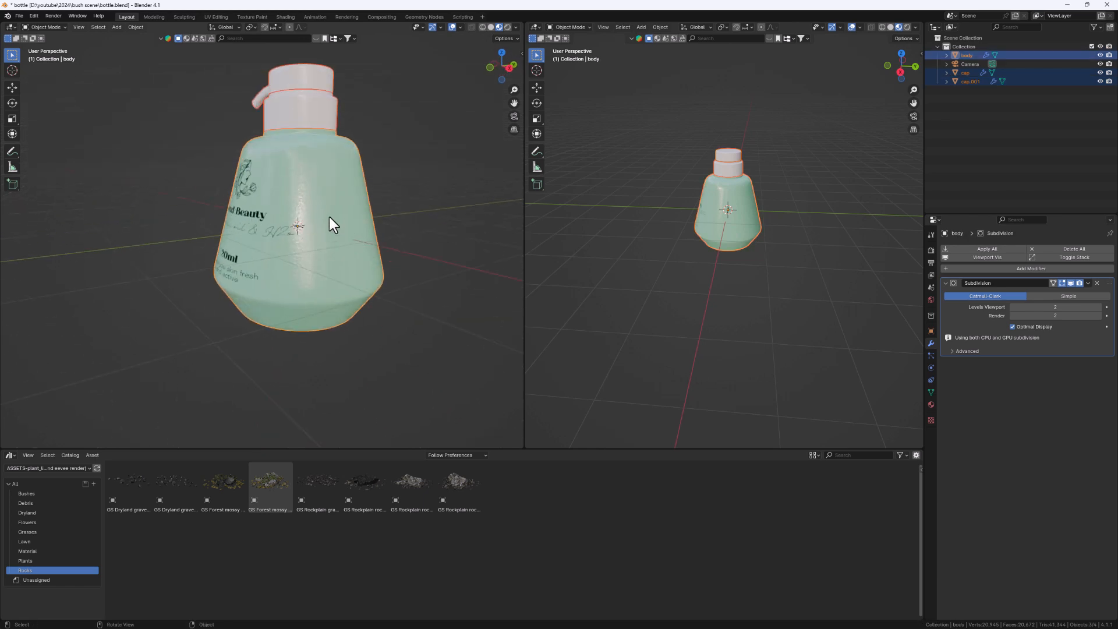
key(ctrl+p)
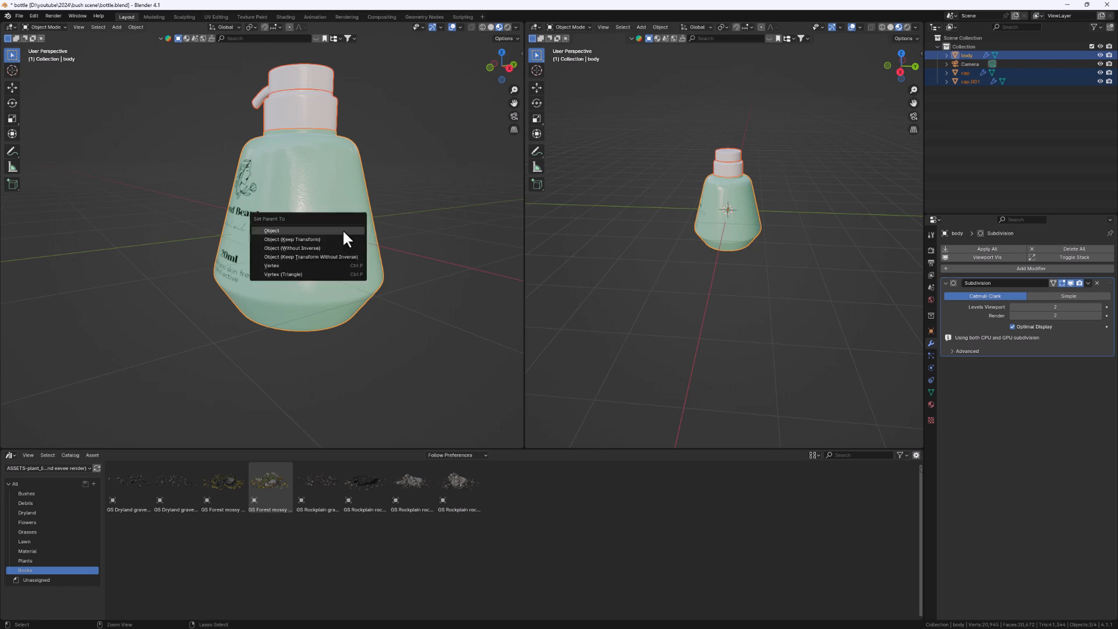
click(344, 232)
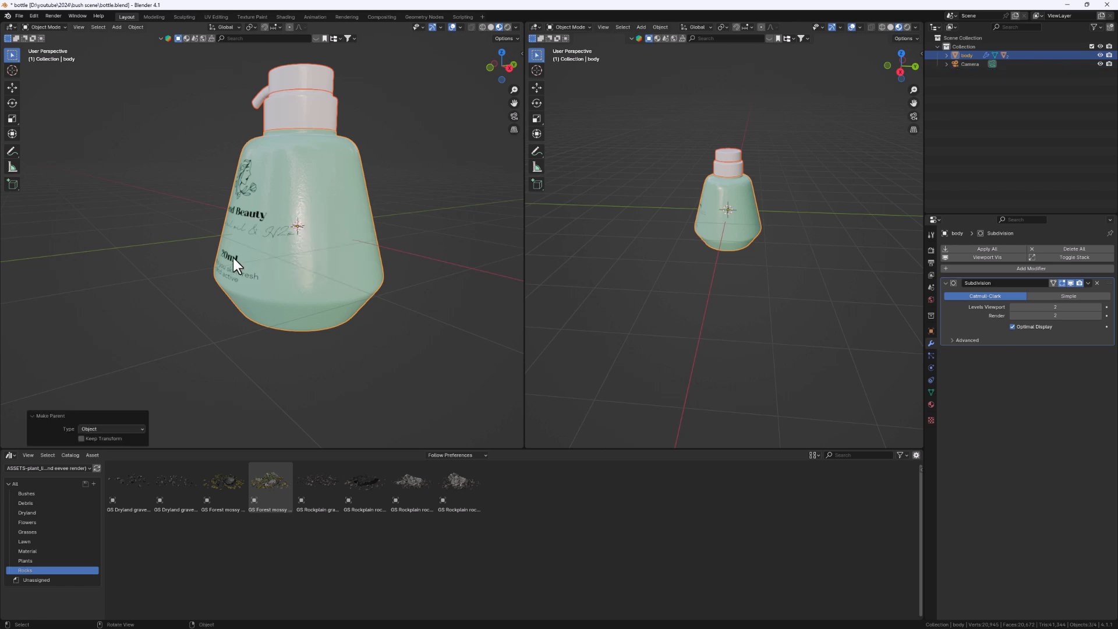
- Raise the bottle with its parented caps about 2 m along the Z axis using the Move tool
click(334, 312)
key(g)
key(Escape)
middle_drag(338, 298, 138, 233)
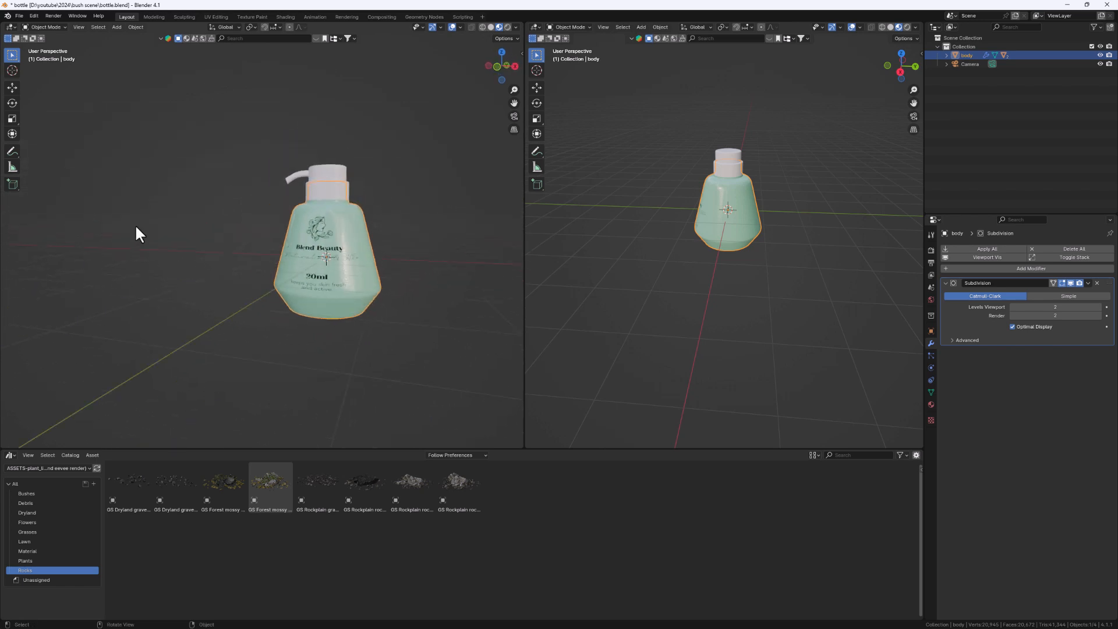
click(13, 86)
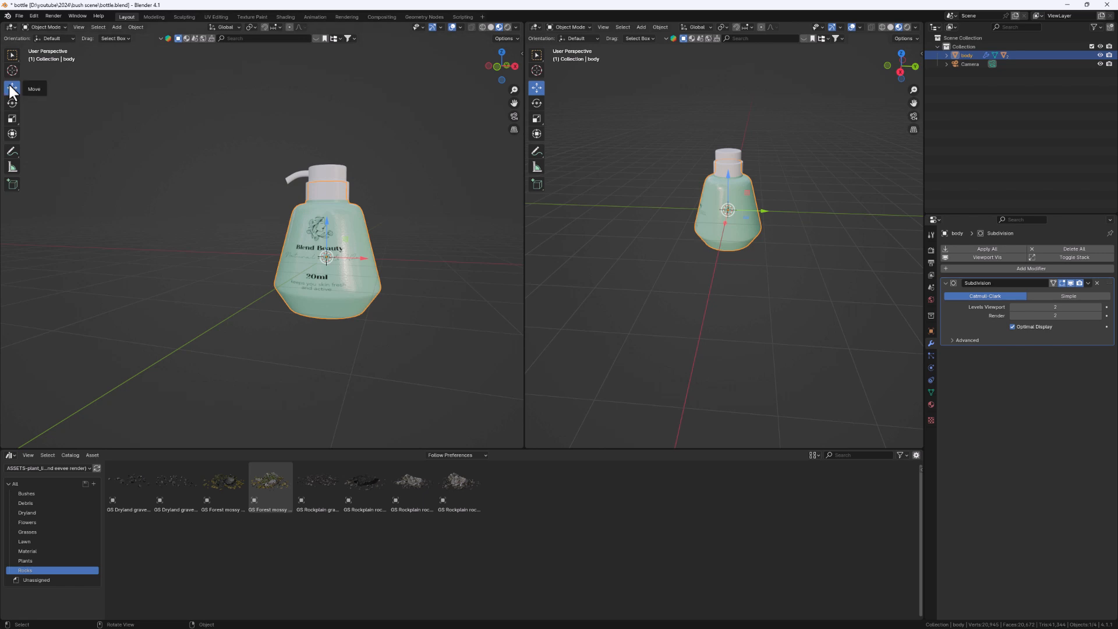
drag(323, 222, 300, 157)
scroll(312, 270, down, 4)
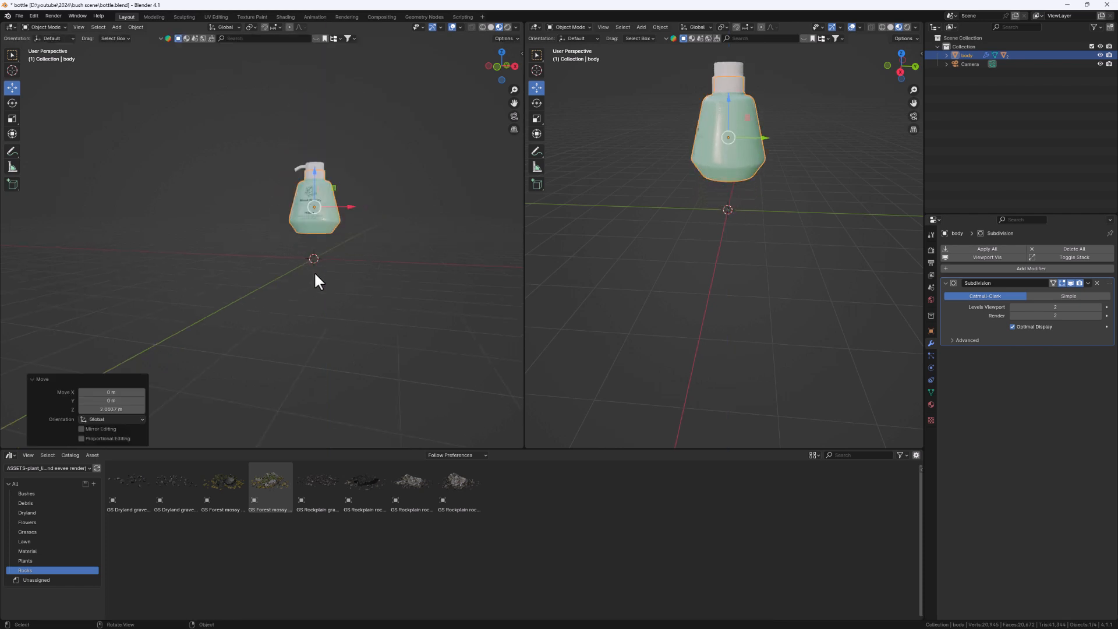
- Add a mesh plane at the origin and scale it to about 5.4 as the ground
key(shift+a)
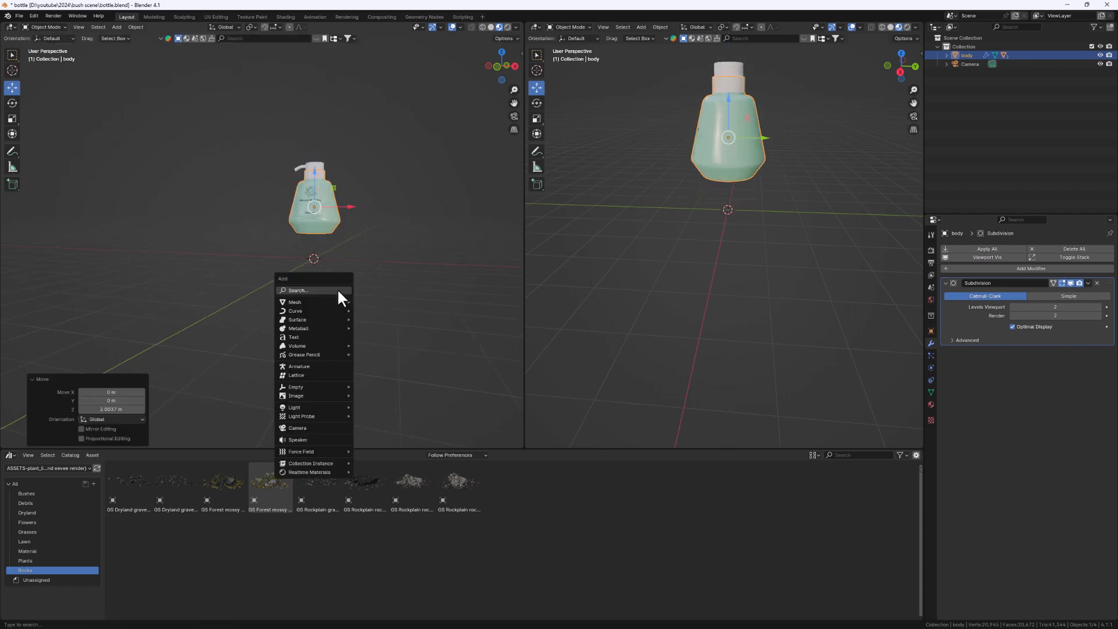
mouse_move(309, 302)
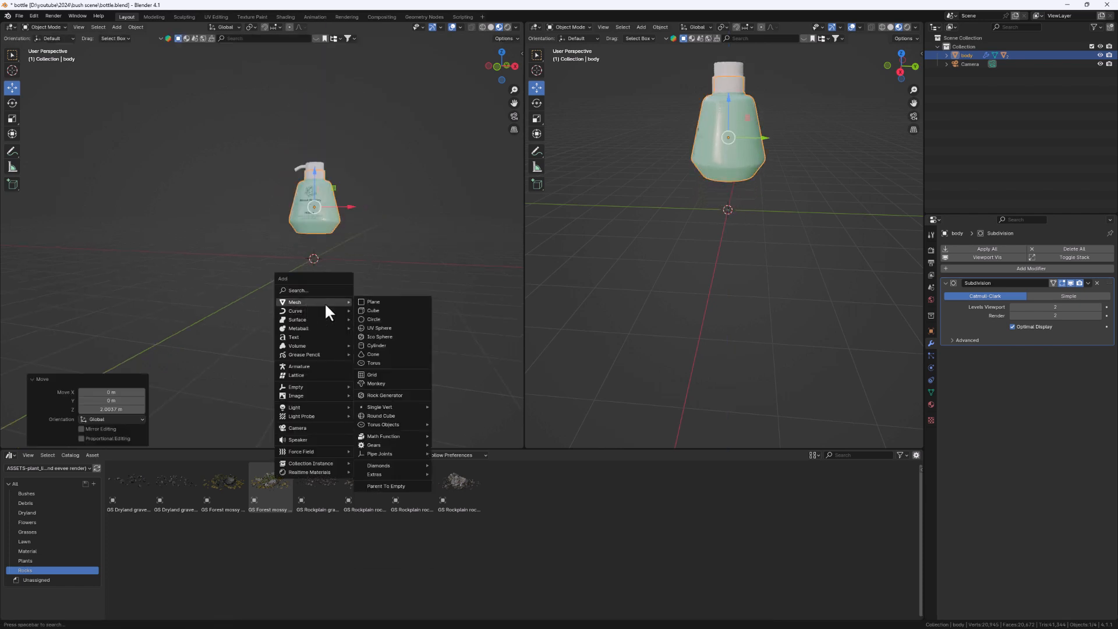
click(369, 303)
key(s)
click(121, 408)
middle_drag(313, 307, 309, 342)
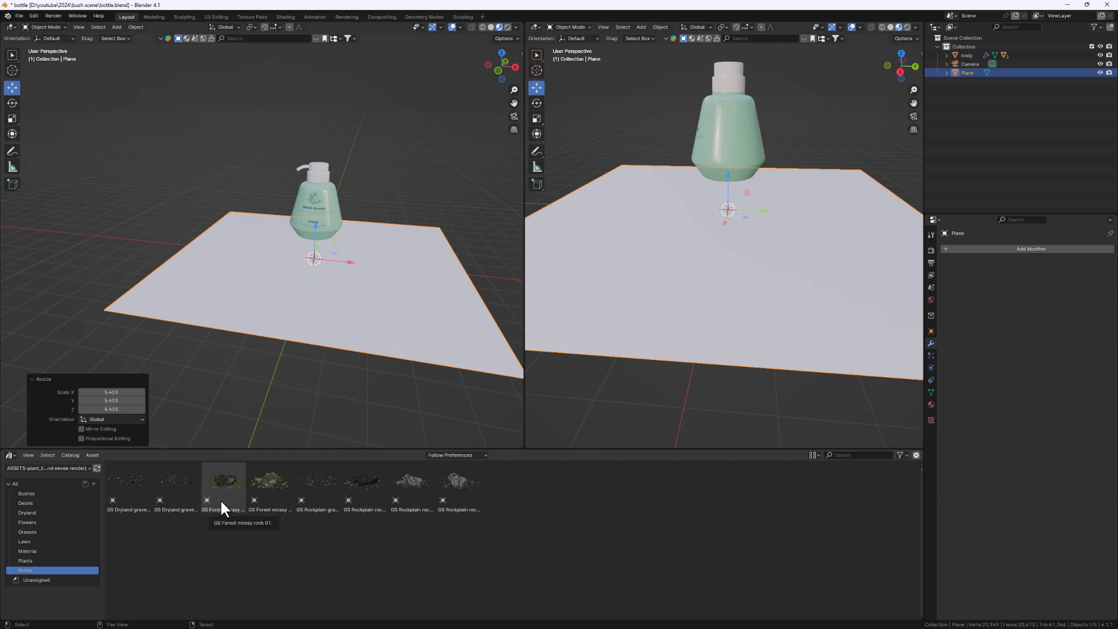
- Place the GS Forest mossy rock 01 asset on the ground plane beneath the bottle
drag(215, 492, 316, 260)
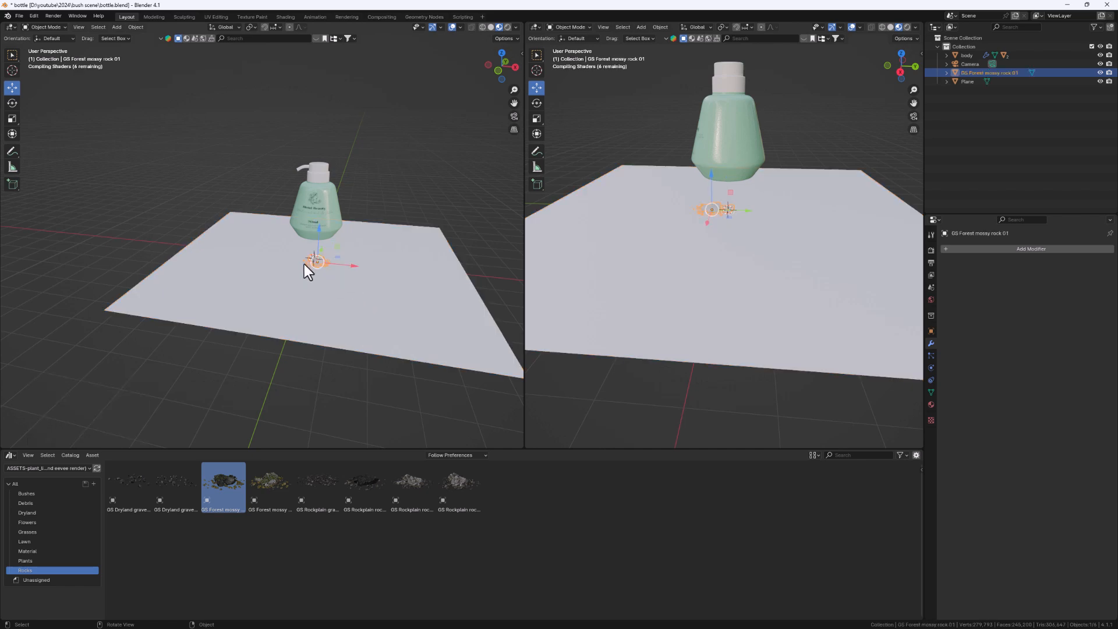
scroll(323, 250, up, 6)
scroll(291, 307, up, 2)
middle_drag(291, 308, 340, 288)
scroll(340, 289, down, 3)
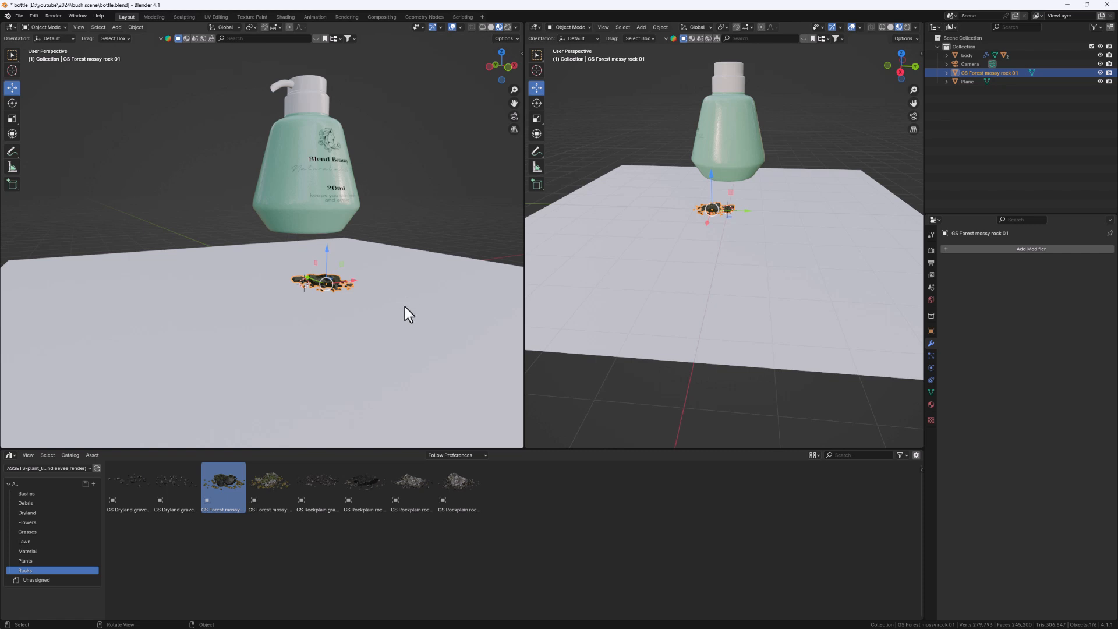
middle_drag(405, 304, 349, 354)
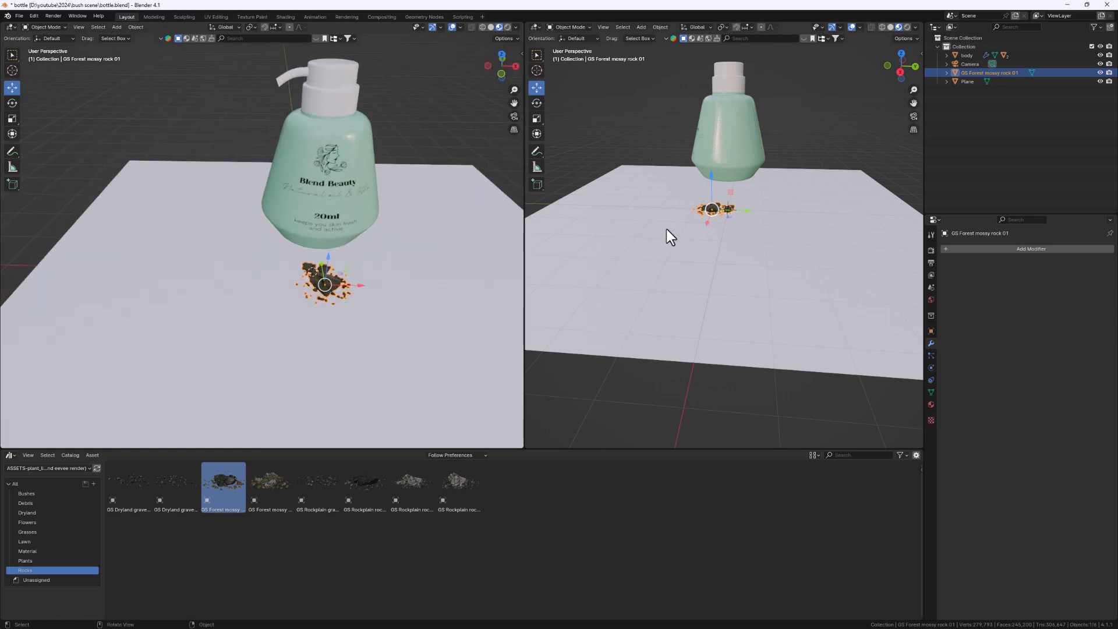
- Look through the camera in one of the viewports, lock the camera to the view, and aim it at the bottle's front label
click(913, 116)
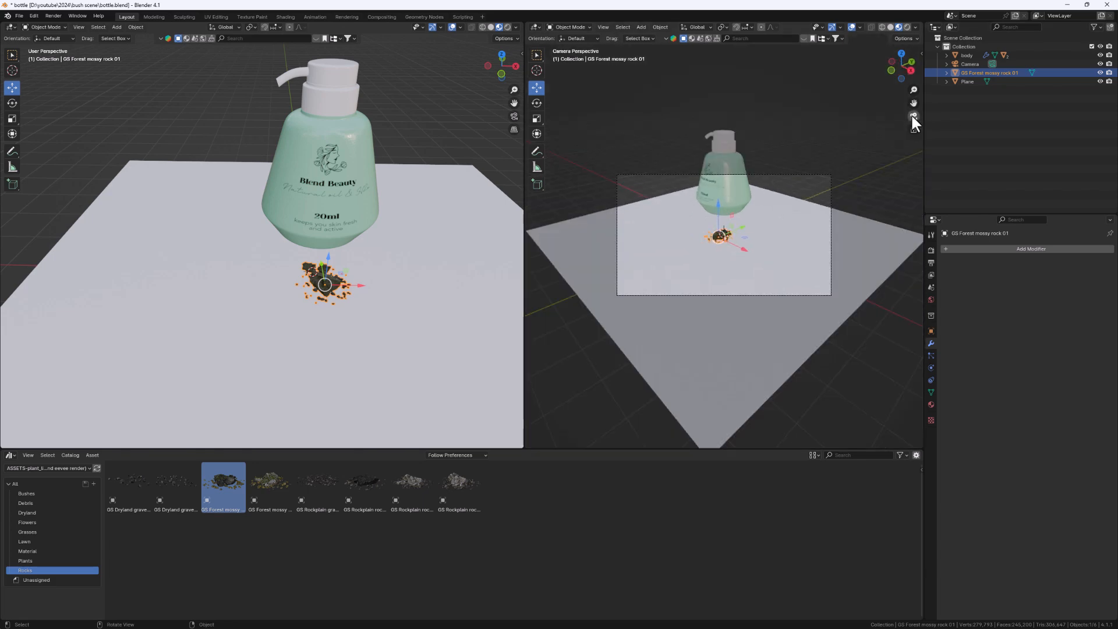
scroll(746, 239, up, 3)
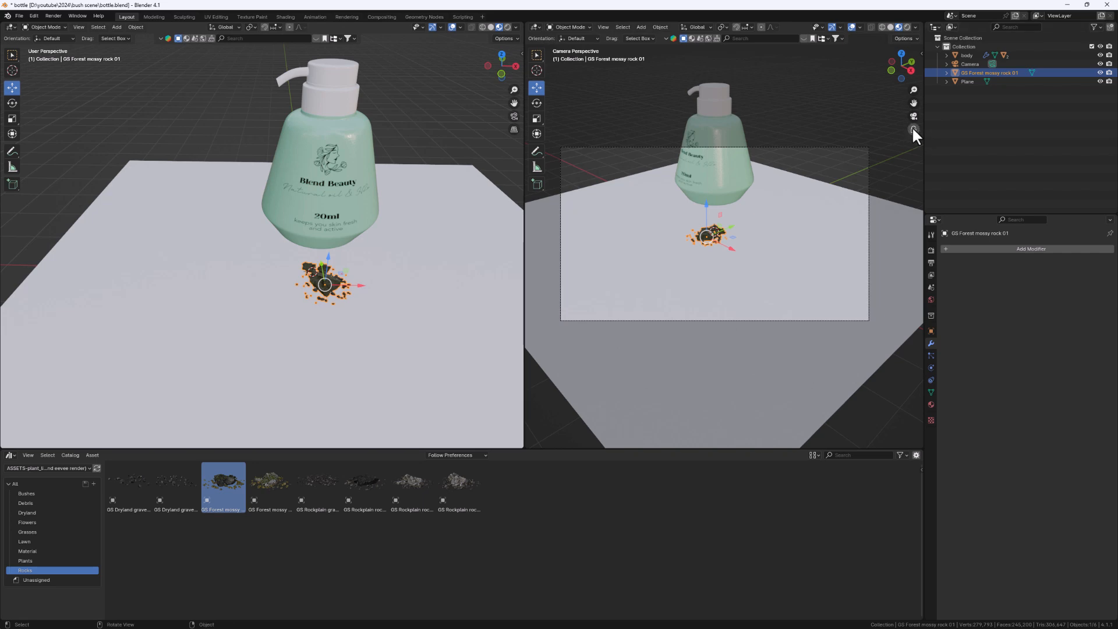
click(913, 129)
mouse_move(737, 284)
middle_down()
mouse_move(689, 288)
mouse_move(781, 267)
mouse_move(781, 322)
mouse_move(744, 291)
middle_up()
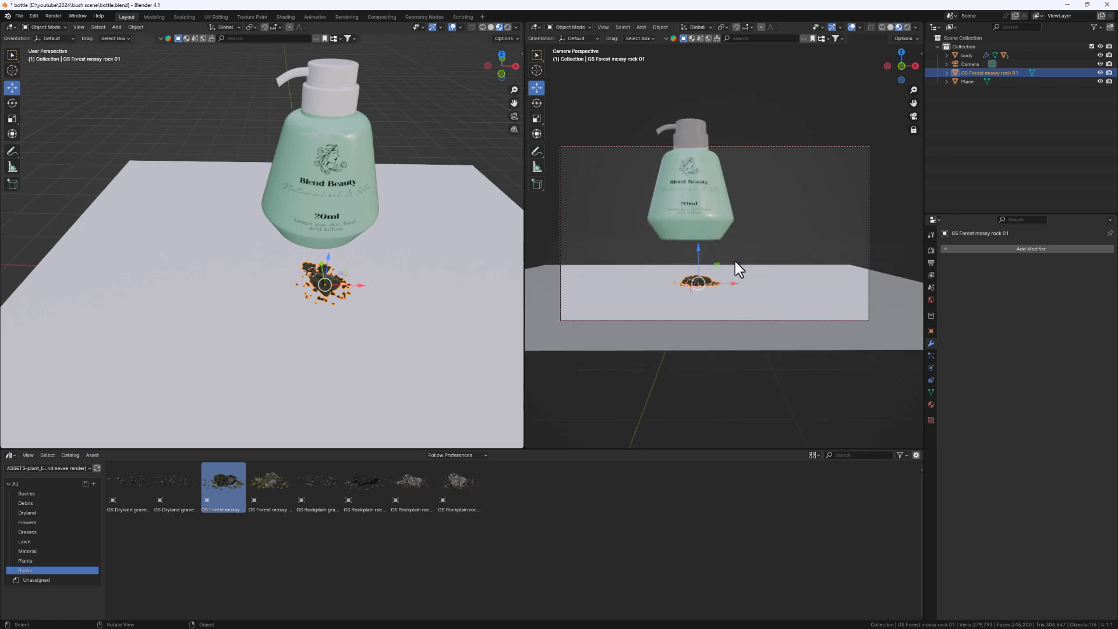
- Set the render output's X resolution to 1080 px for a square frame
click(930, 250)
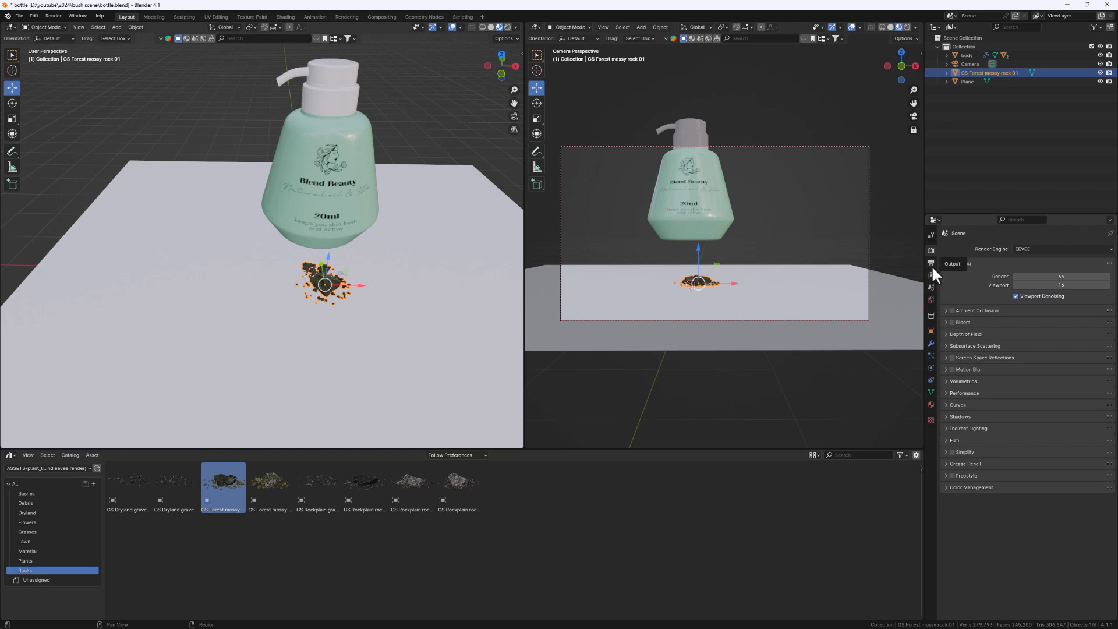
click(931, 263)
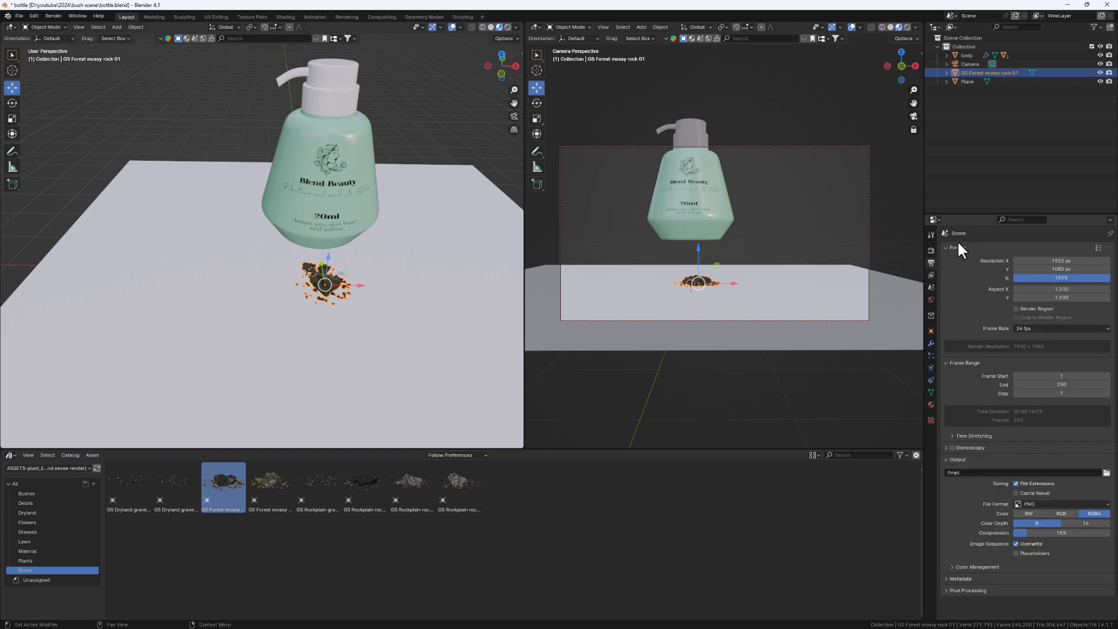
click(1062, 261)
text(1080)
key(Return)
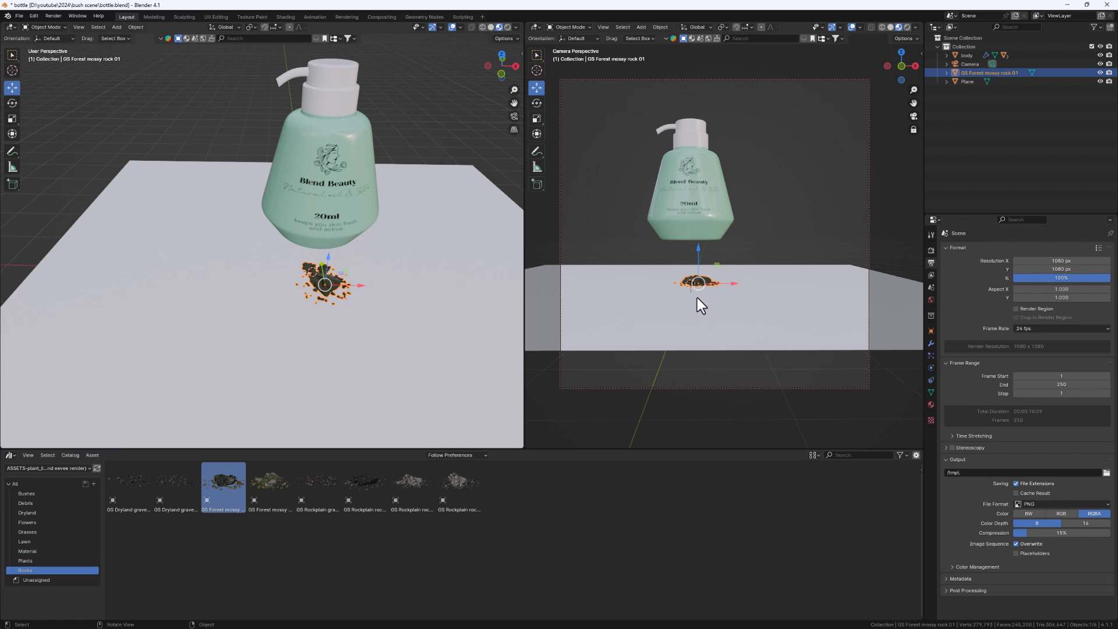
- Move the camera closer and reframe it so the whole bottle and the rocks fit inside the square frame
shift+middle_drag(708, 340, 725, 415)
scroll(723, 409, up, 2)
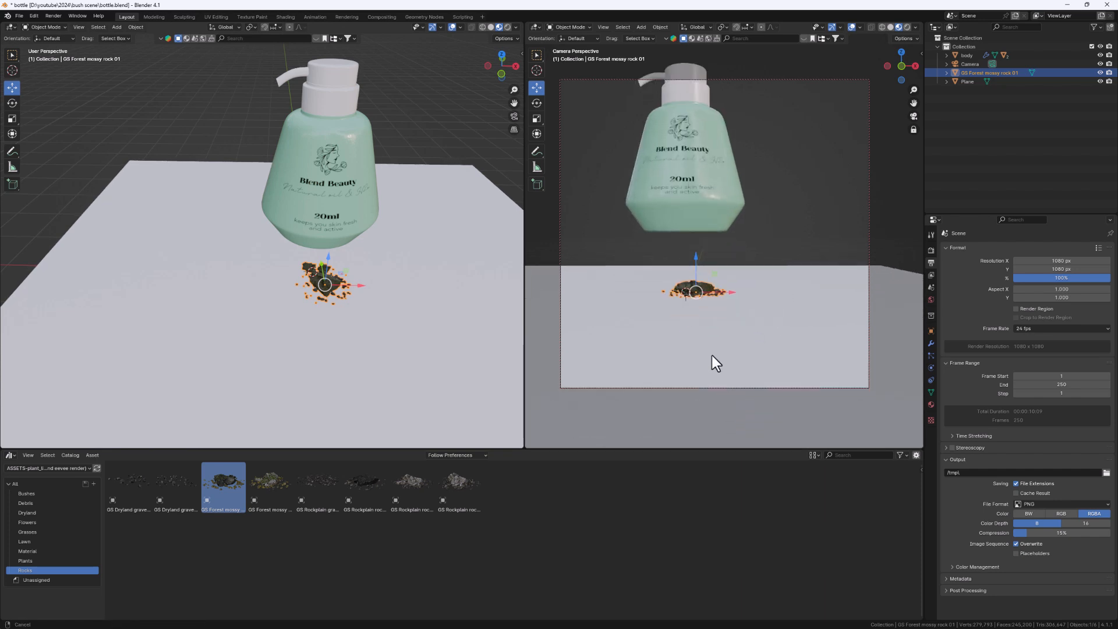
shift+middle_drag(711, 355, 720, 379)
- Scale the bottle down uniformly to about 0.096 of its size
middle_drag(329, 225, 331, 191)
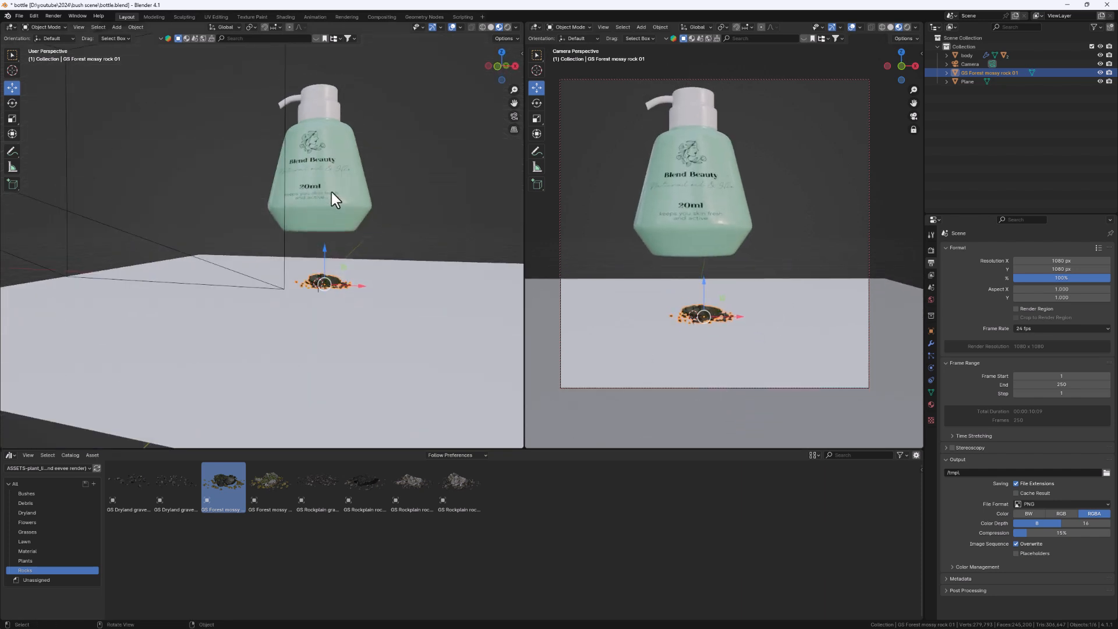
click(327, 191)
drag(396, 90, 329, 228)
key(s)
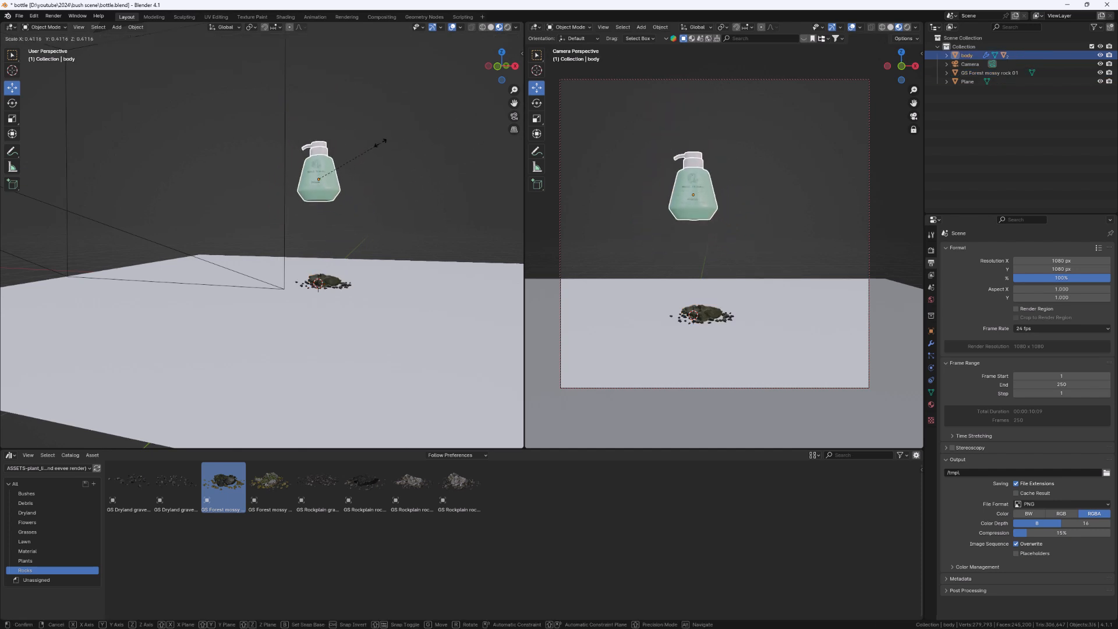
click(332, 177)
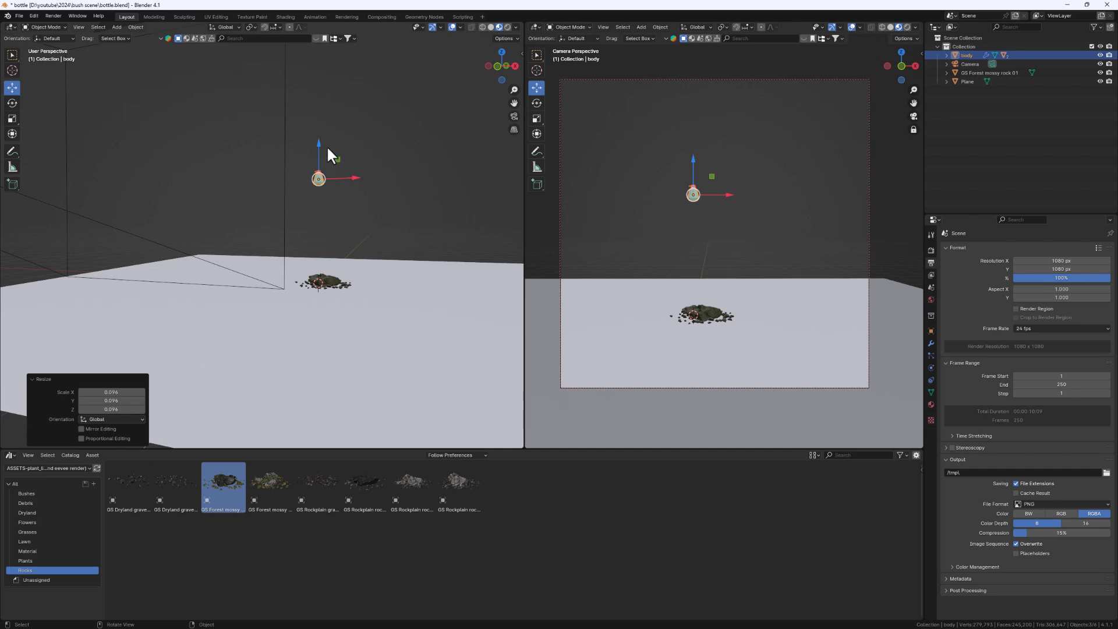
- Lower the bottle about 1.83 m along Z to the rocks and bring the camera in close on them
drag(319, 140, 308, 240)
scroll(703, 351, up, 7)
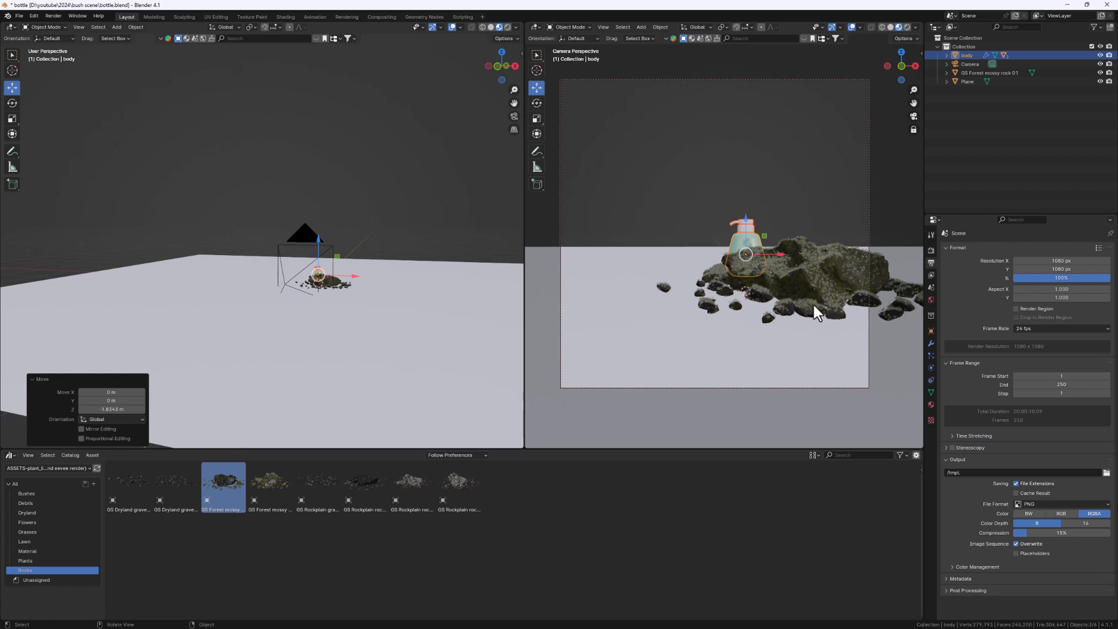
shift+middle_drag(818, 297, 742, 344)
click(672, 307)
scroll(749, 315, up, 4)
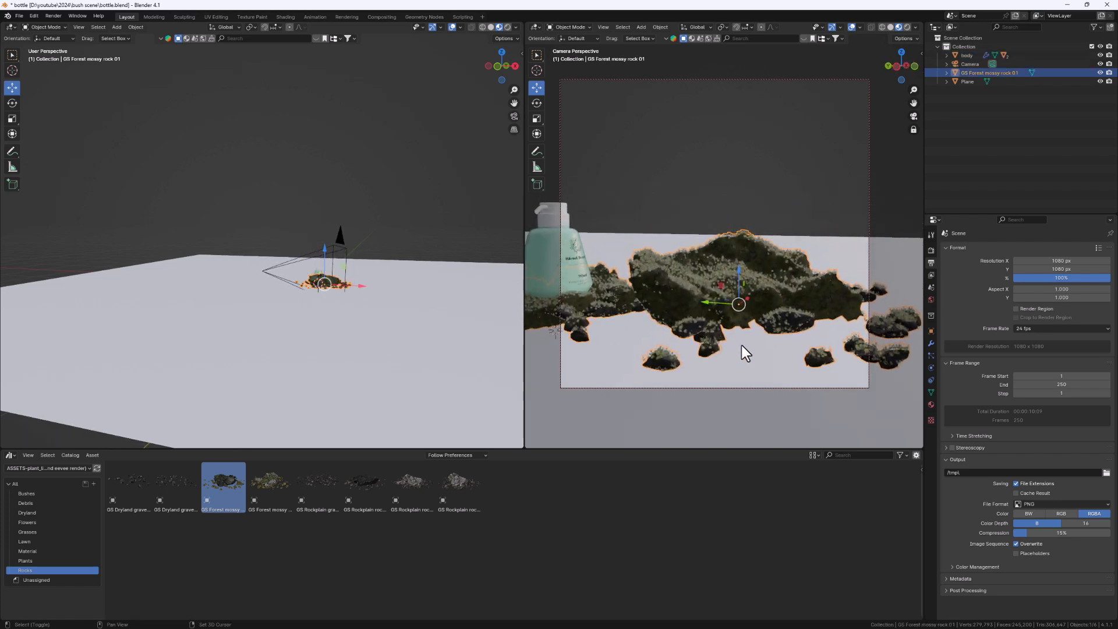
- Slide the bottle along the Y axis over the large mossy rock and raise it above the rock's surface
click(575, 257)
drag(529, 261, 693, 275)
middle_drag(795, 298, 739, 239)
drag(718, 239, 718, 205)
- Rescale the bottle to suit the rock, shift it sideways over the rock, and raise it about 0.018 m along Z
key(s)
click(782, 254)
middle_drag(687, 291, 742, 241)
drag(750, 247, 791, 242)
middle_drag(791, 243, 773, 274)
drag(758, 221, 757, 215)
- Rotate the bottle around the Z axis, lower it slightly onto the moss, and reframe the camera around it
key(r)
key(z)
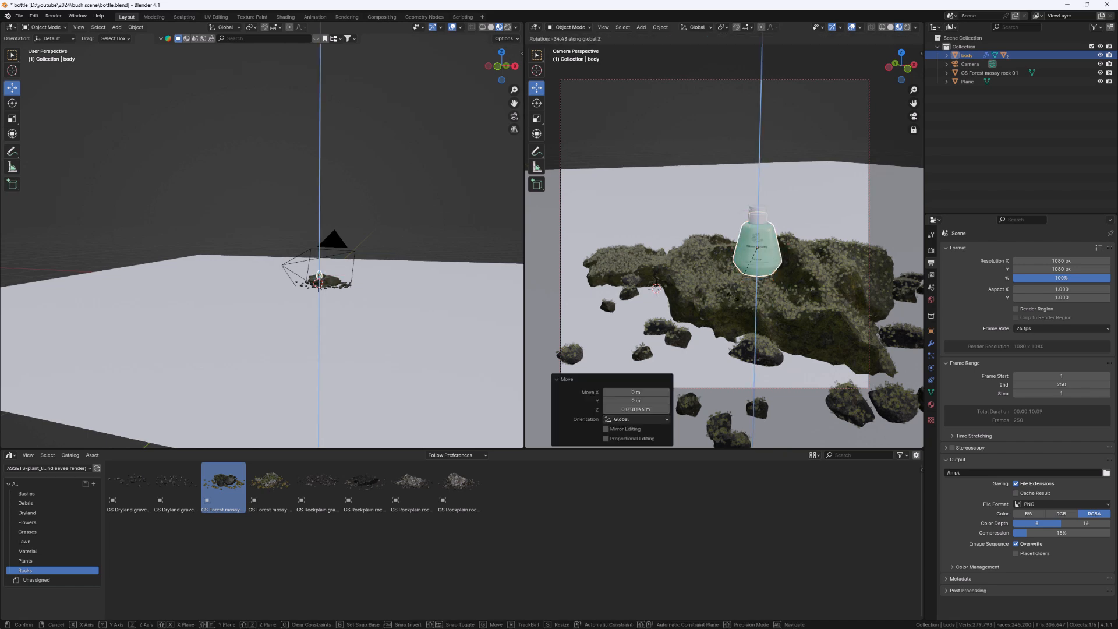
click(732, 296)
middle_drag(807, 294, 780, 265)
scroll(769, 263, up, 4)
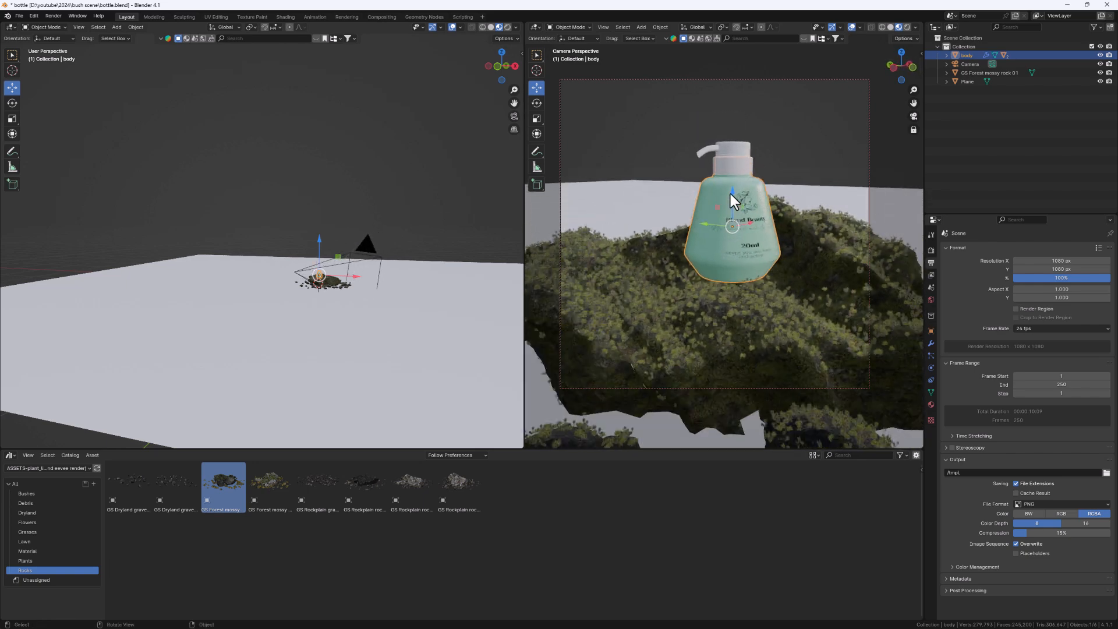
drag(731, 193, 731, 196)
middle_drag(778, 283, 747, 309)
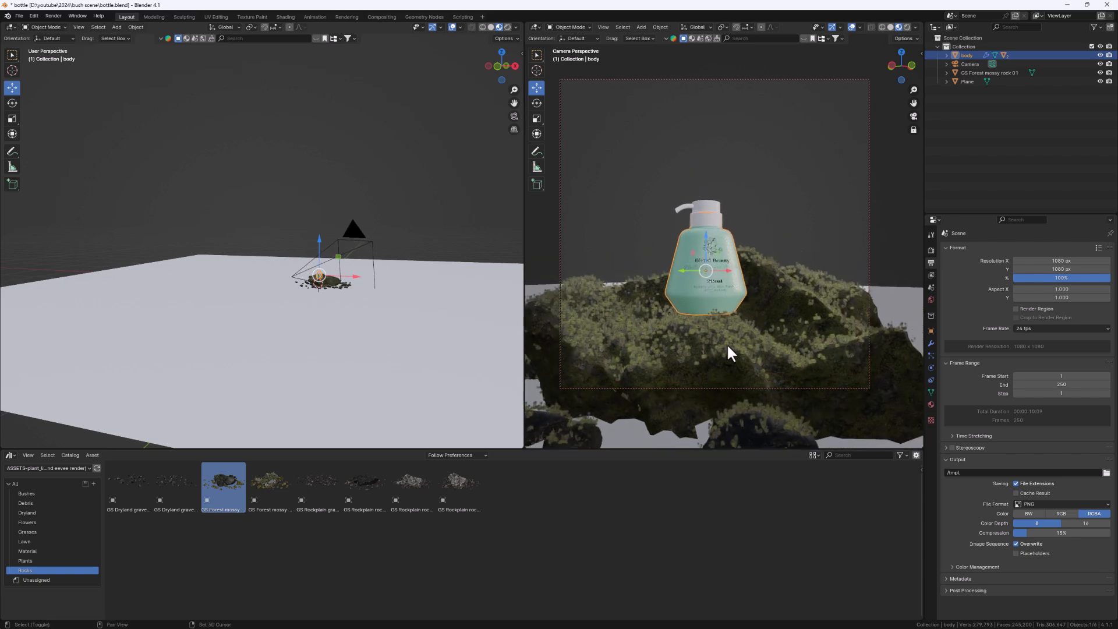
- Set the camera's focal length to 90 mm
click(969, 65)
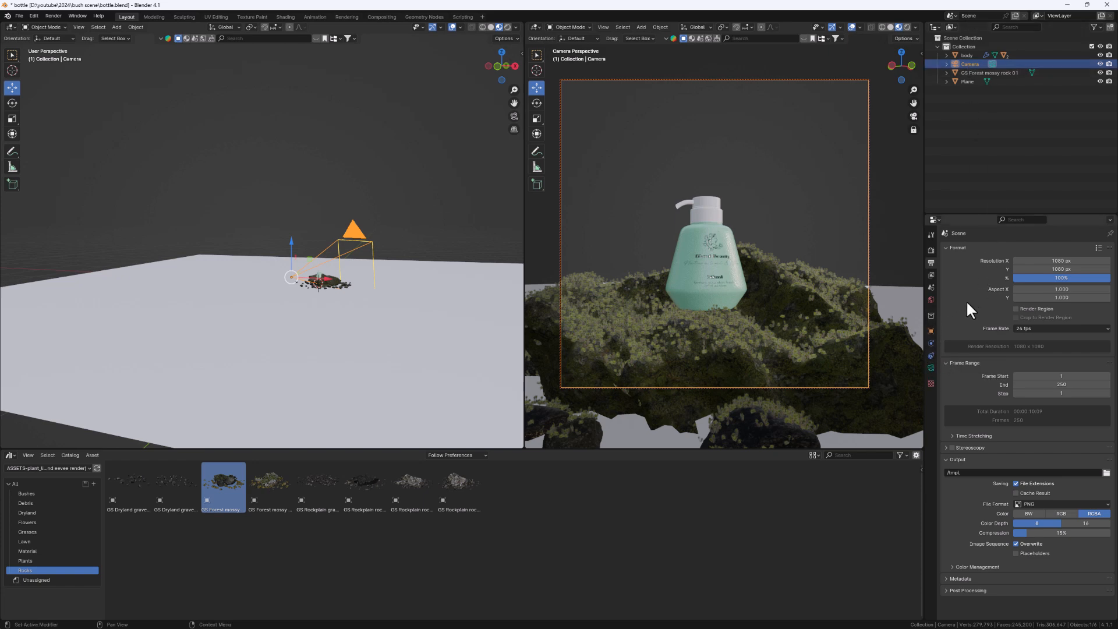
click(932, 368)
click(1054, 290)
text(90)
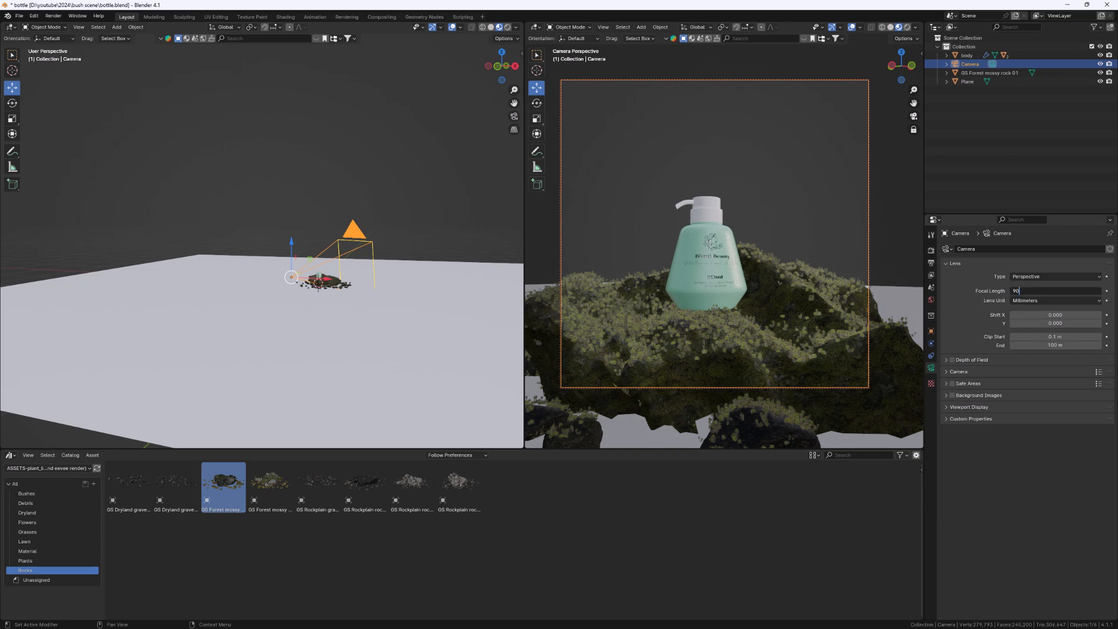
key(Return)
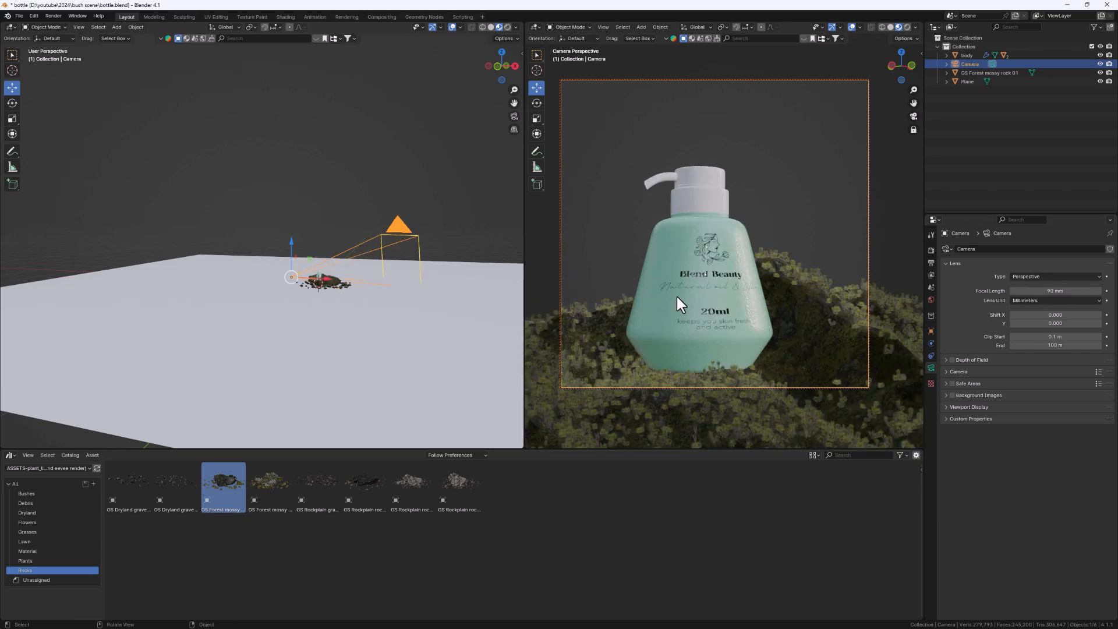
- Pull the camera back and shift it to frame the bottle together with the mossy rock beneath it
scroll(677, 298, down, 2)
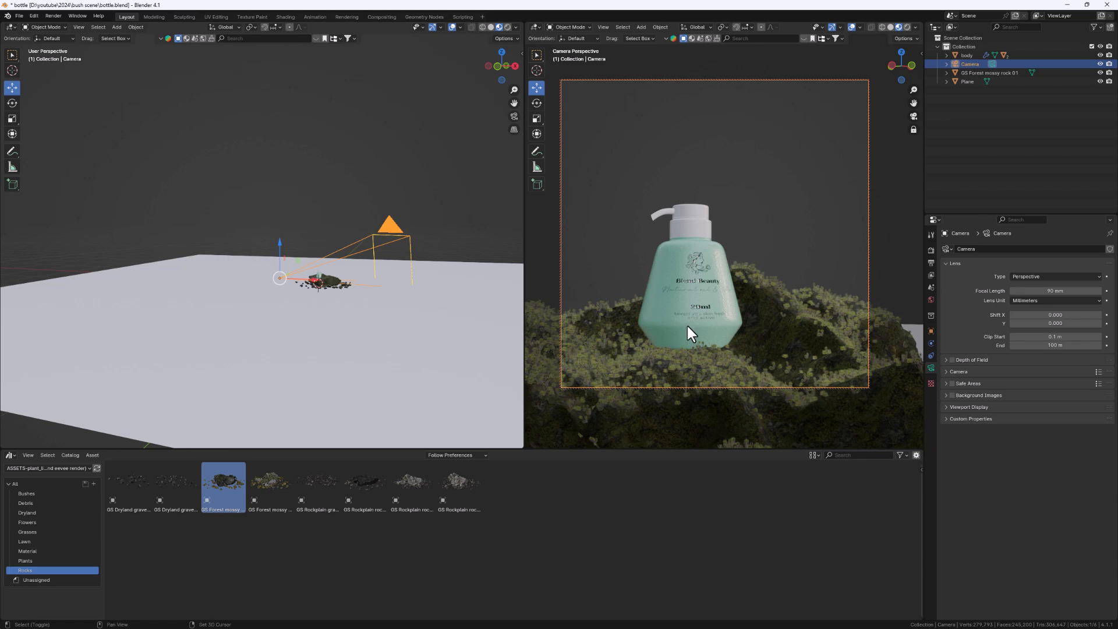
shift+middle_drag(687, 326, 729, 285)
scroll(729, 295, down, 1)
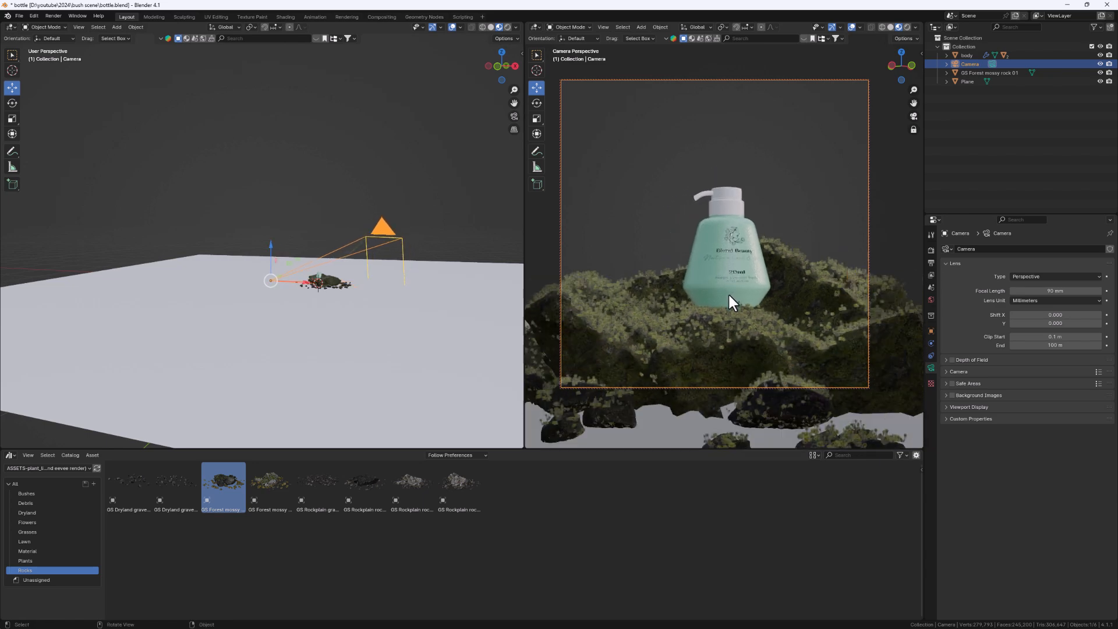
shift+middle_drag(718, 340, 756, 323)
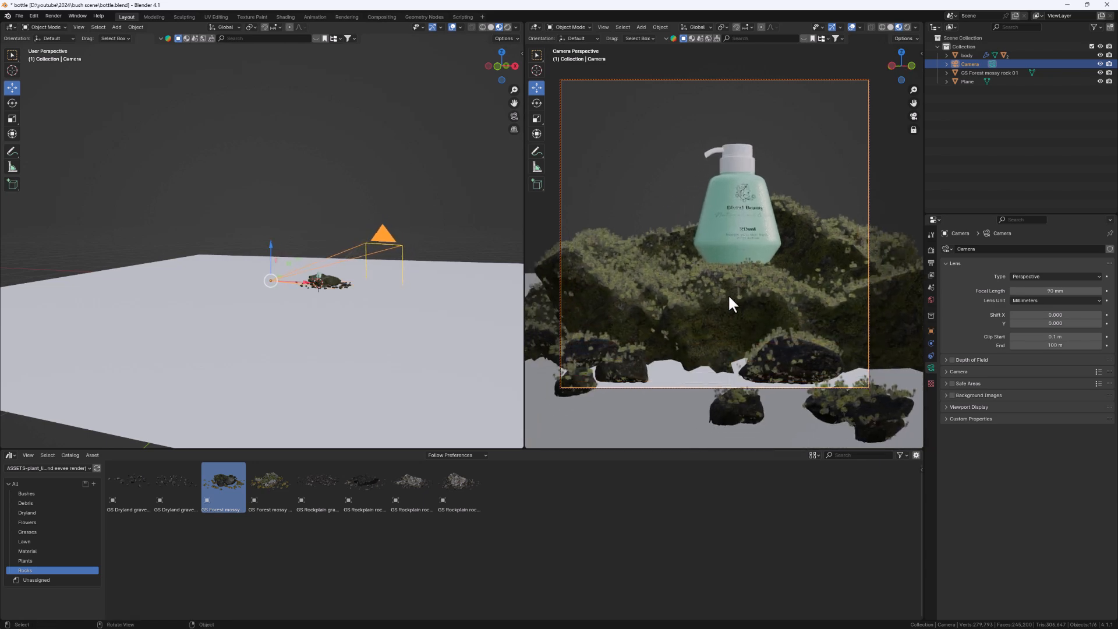
click(732, 296)
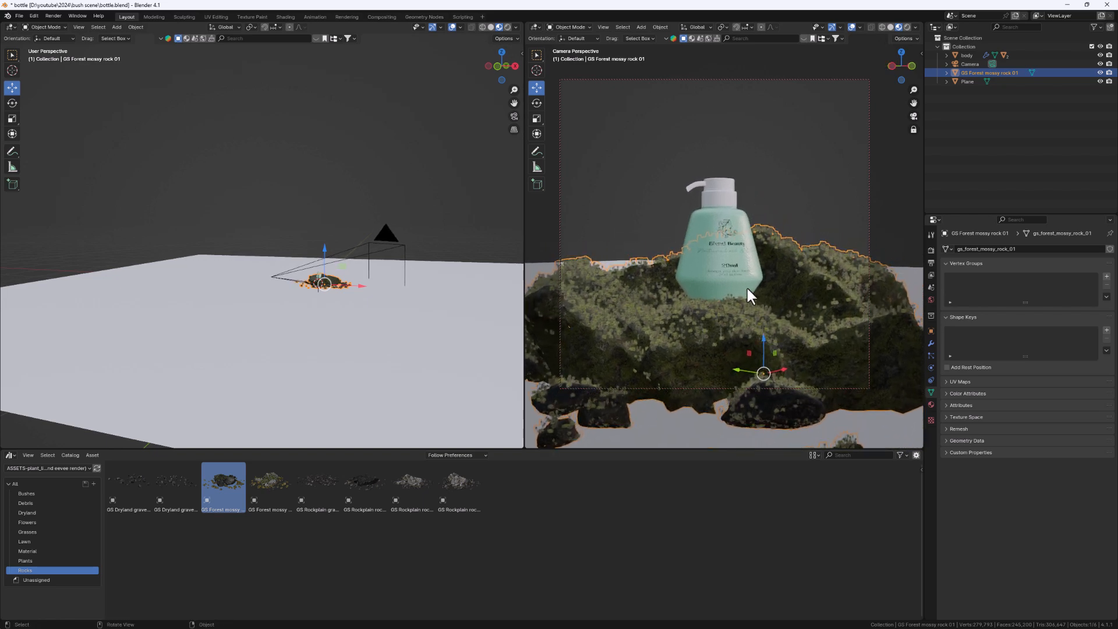
- Add GS Forest ferns B 02 from the Plants category behind the mossy rock and scale it up
middle_drag(361, 287, 162, 342)
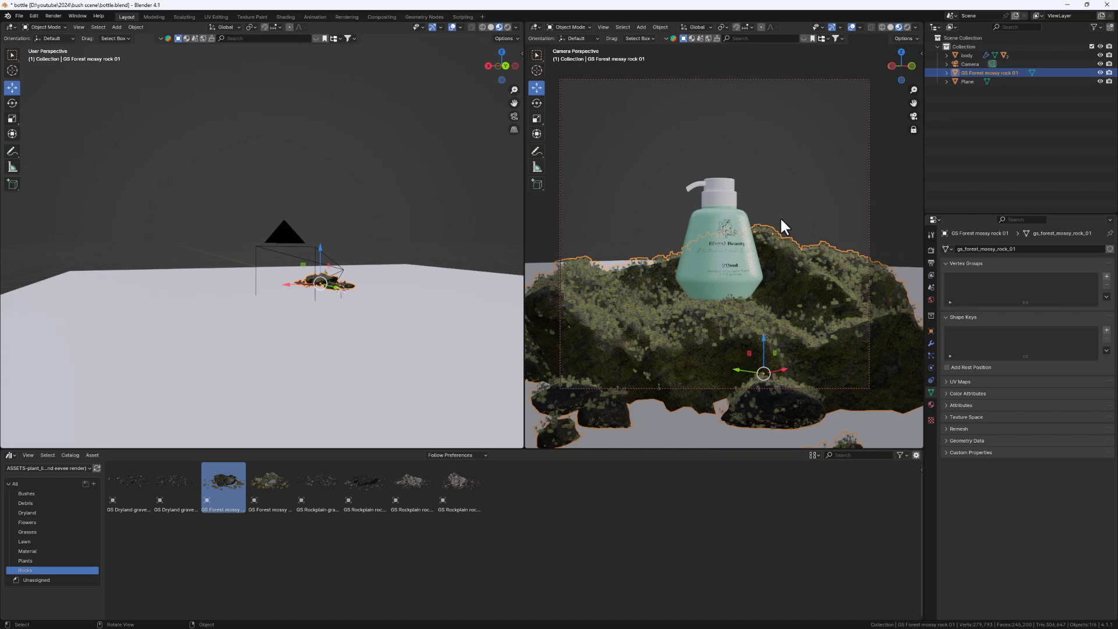
click(26, 561)
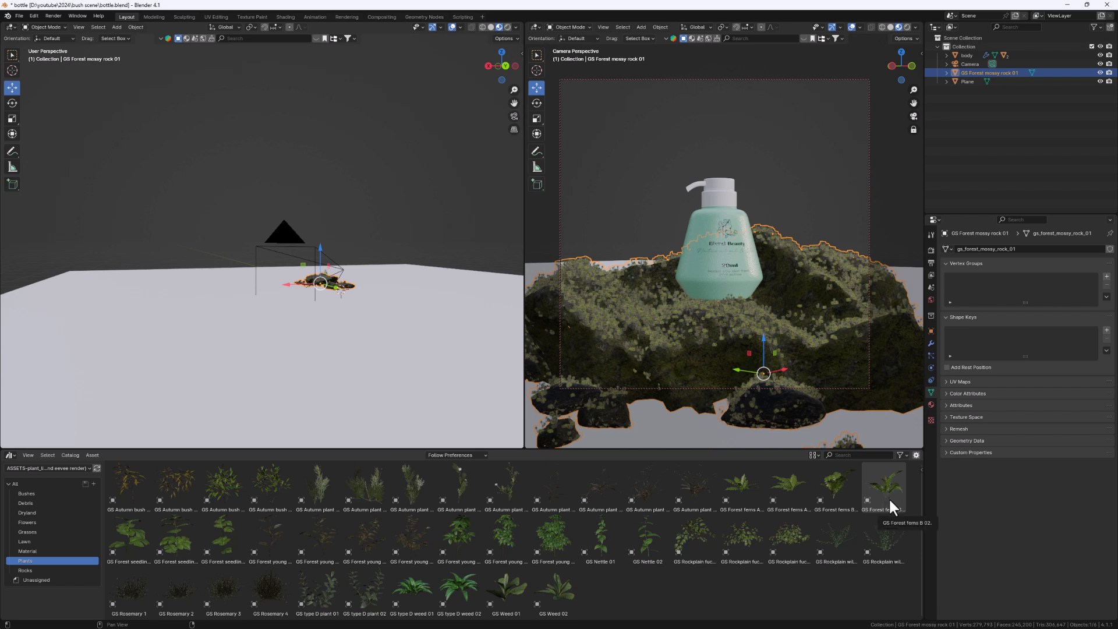
middle_drag(222, 267, 401, 356)
drag(884, 483, 364, 281)
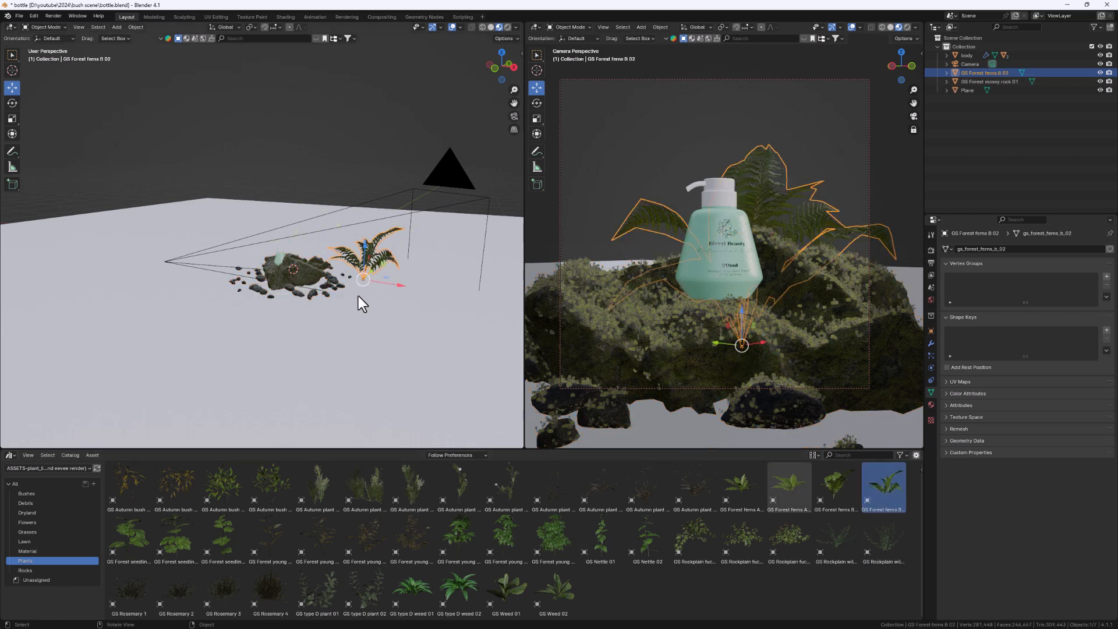
middle_drag(358, 296, 368, 276)
key(s)
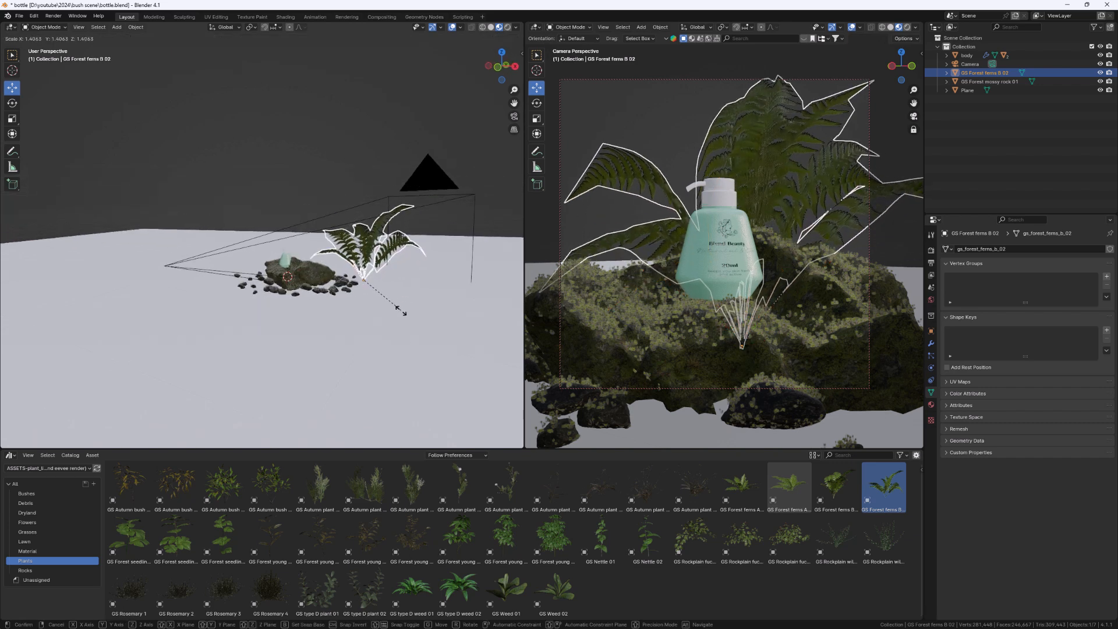
click(368, 280)
- Move the fern about 0.24 m along X and about -0.28 m along Y, to one side behind the bottle
mouse_move(373, 274)
middle_down()
mouse_move(422, 285)
mouse_move(393, 272)
middle_up()
key(Delete)
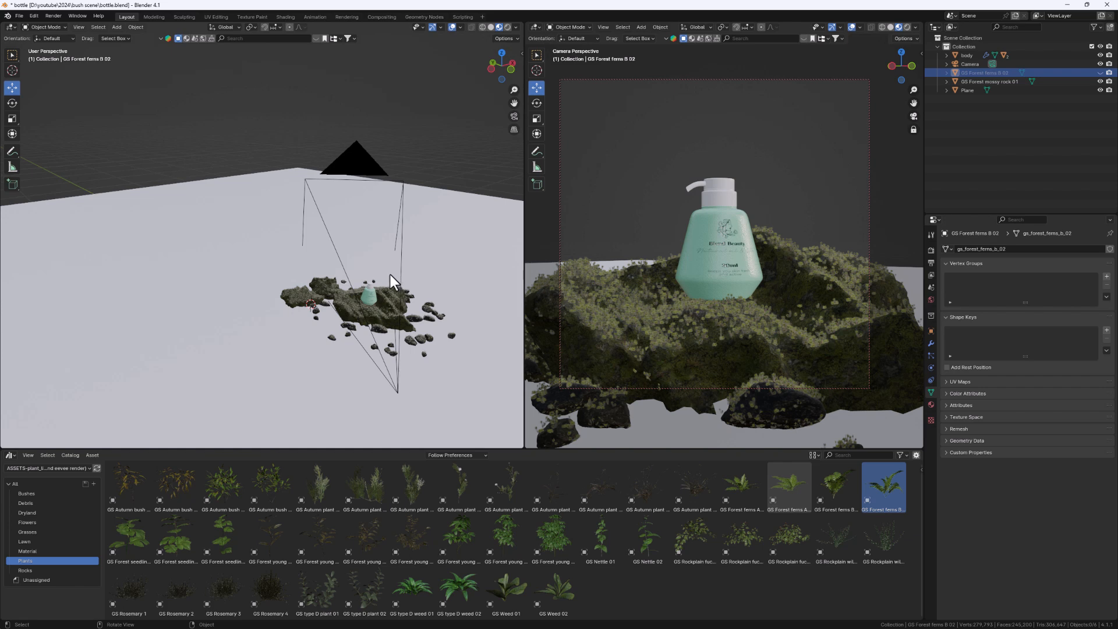
key(ctrl+z)
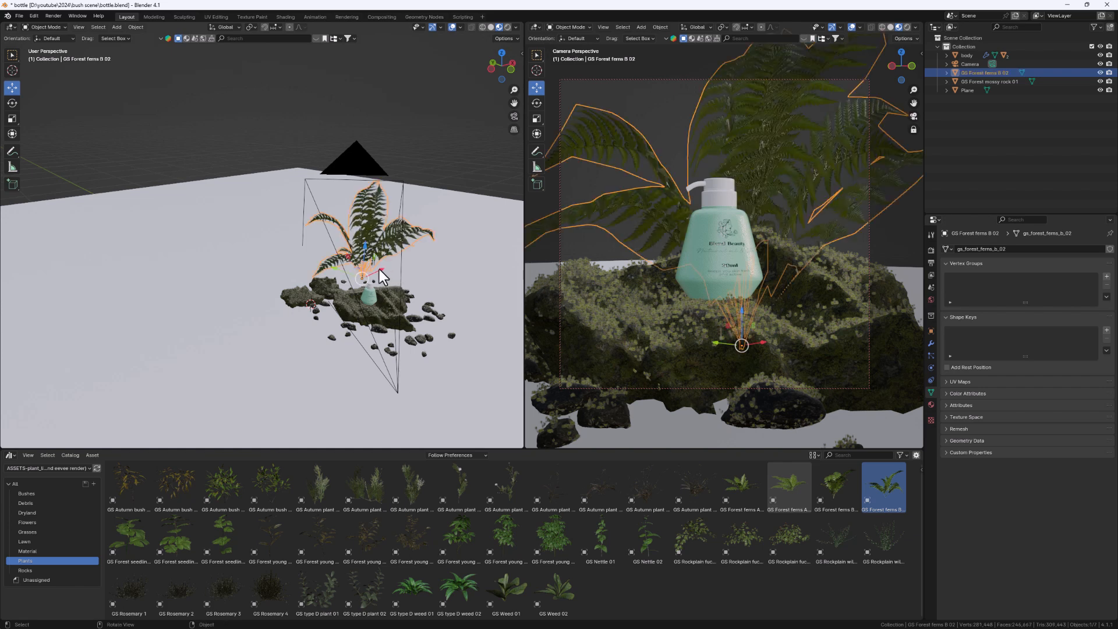
key(g)
click(394, 268)
key(g)
key(y)
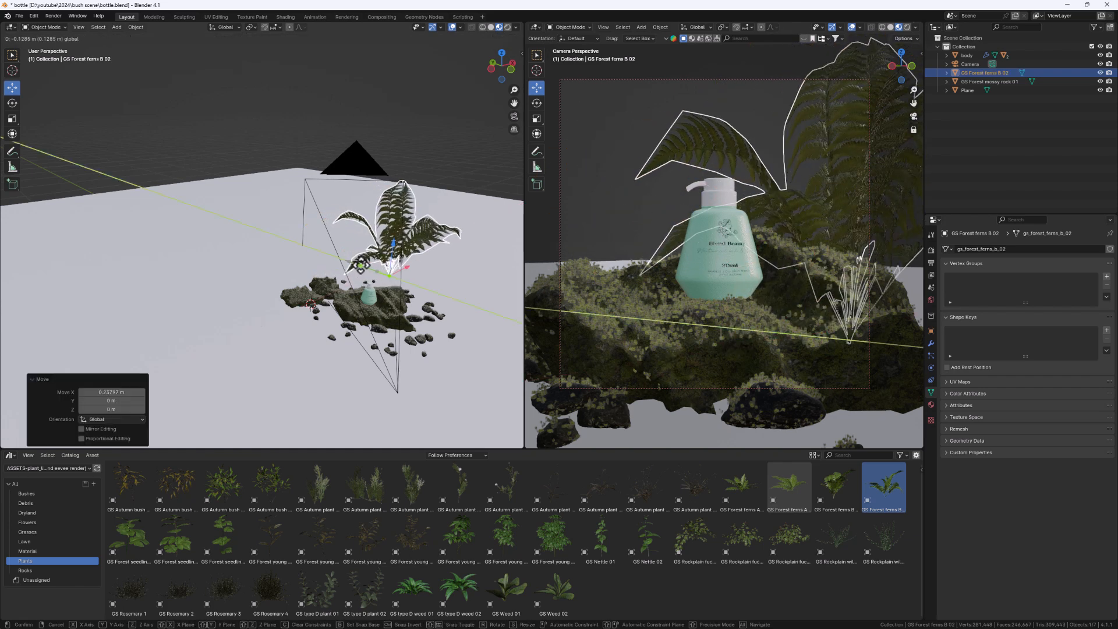
click(908, 255)
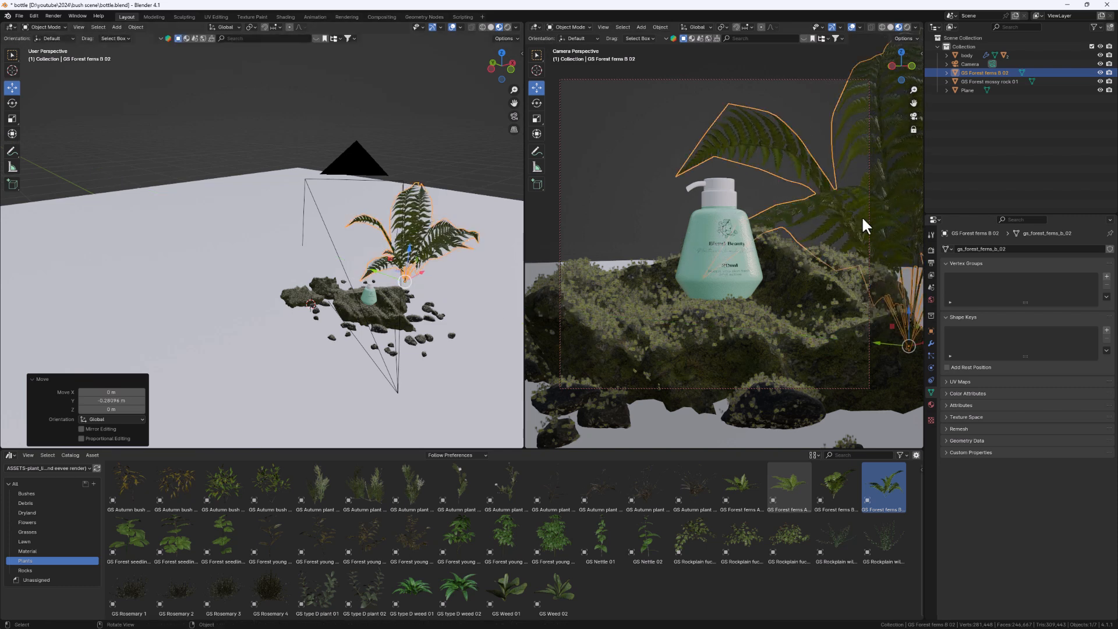
- Add GS Forest ferns A 01 from the plant assets behind the rocks, on the side opposite the large fern
middle_drag(312, 287, 300, 291)
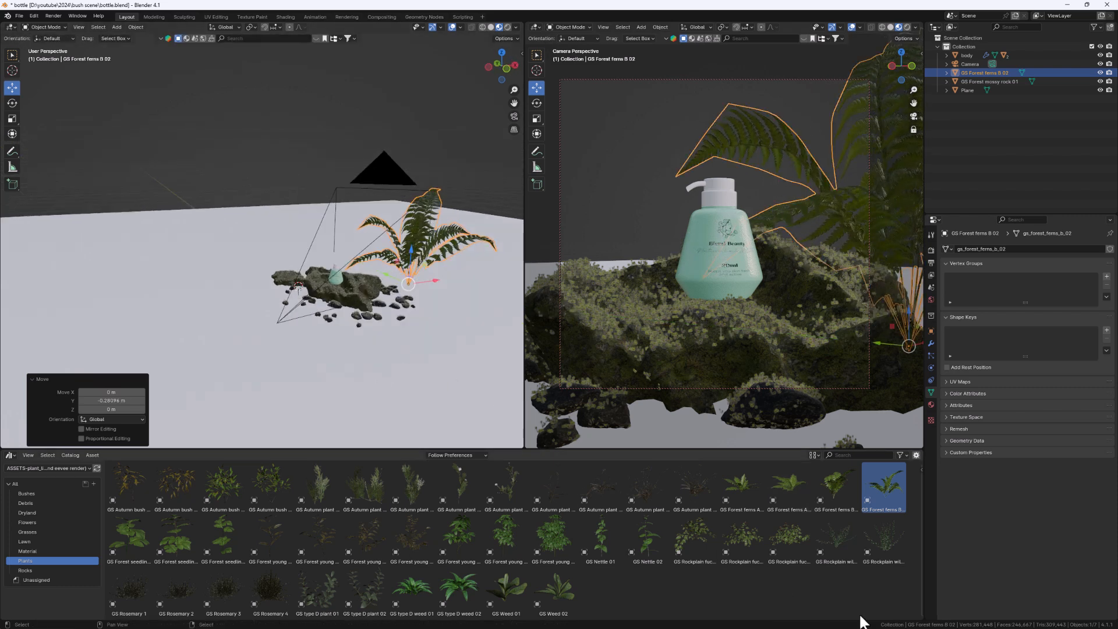
click(746, 494)
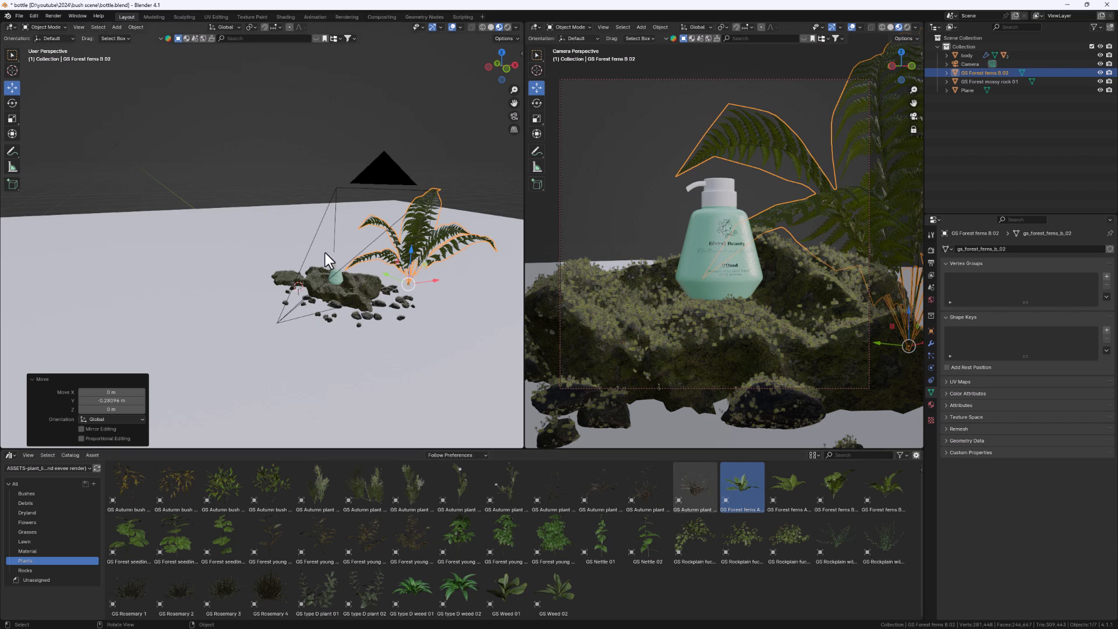
drag(722, 472, 326, 265)
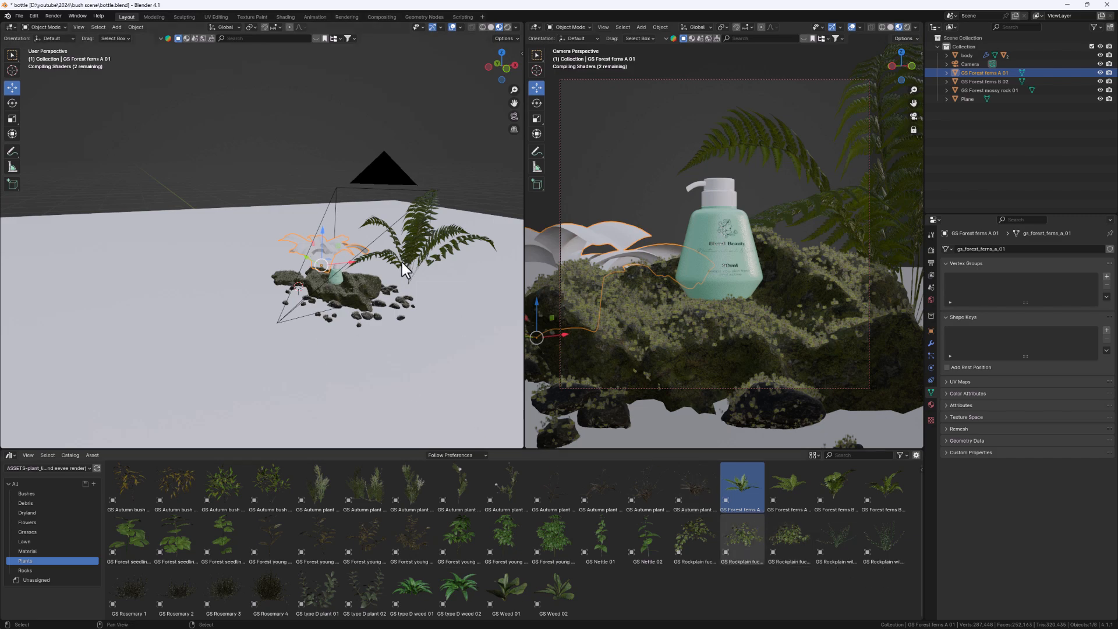
- Duplicate the large GS Forest ferns B 02 and move the copy about 1 m along Y, behind the bottle's other side
middle_drag(410, 274, 404, 306)
click(408, 304)
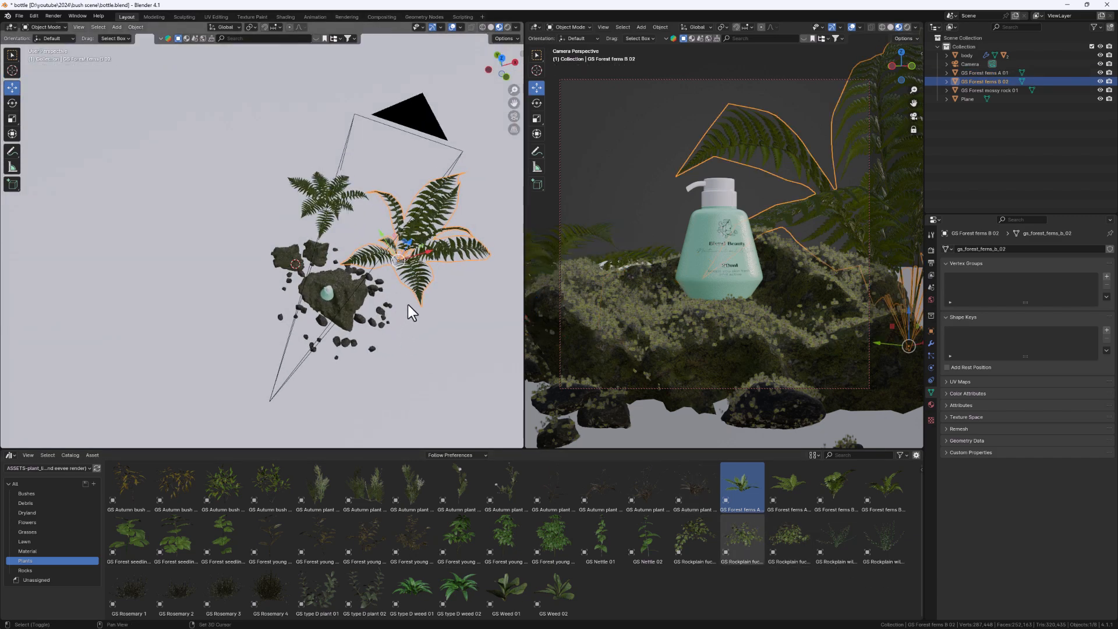
key(shift+d)
key(y)
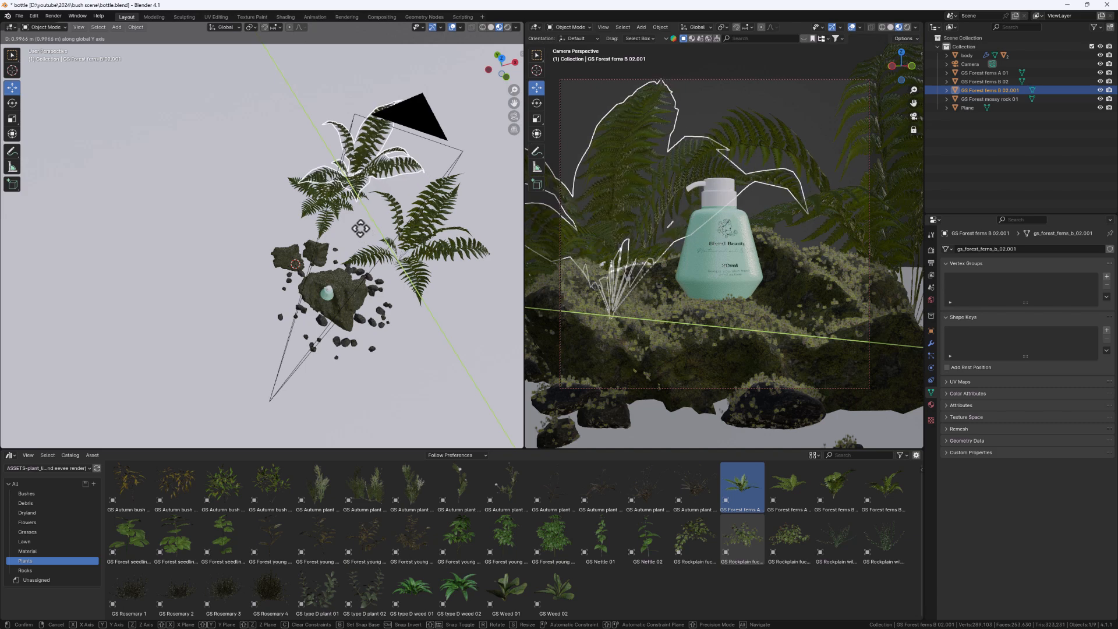
click(402, 257)
middle_drag(402, 257, 407, 204)
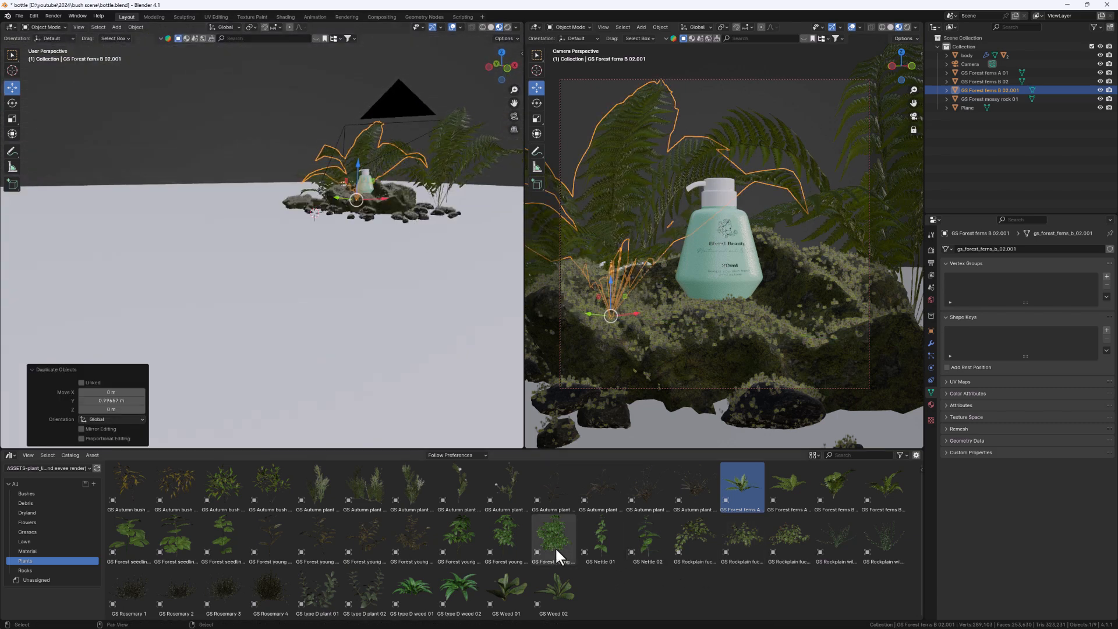
drag(887, 544, 331, 215)
middle_drag(419, 245, 344, 279)
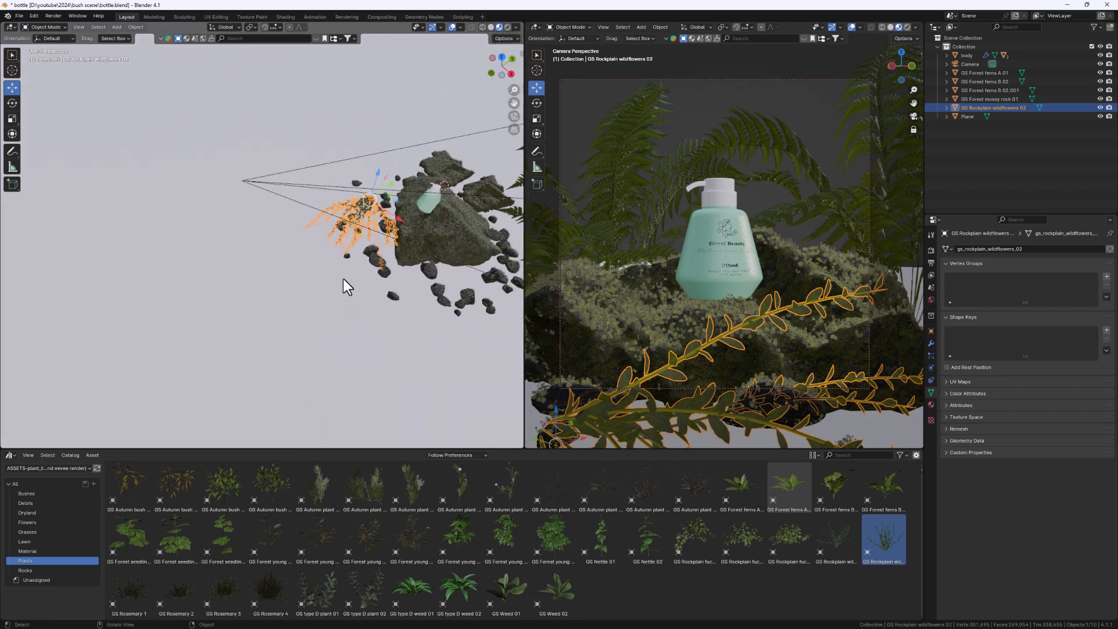
middle_drag(435, 246, 315, 243)
key(ctrl+z)
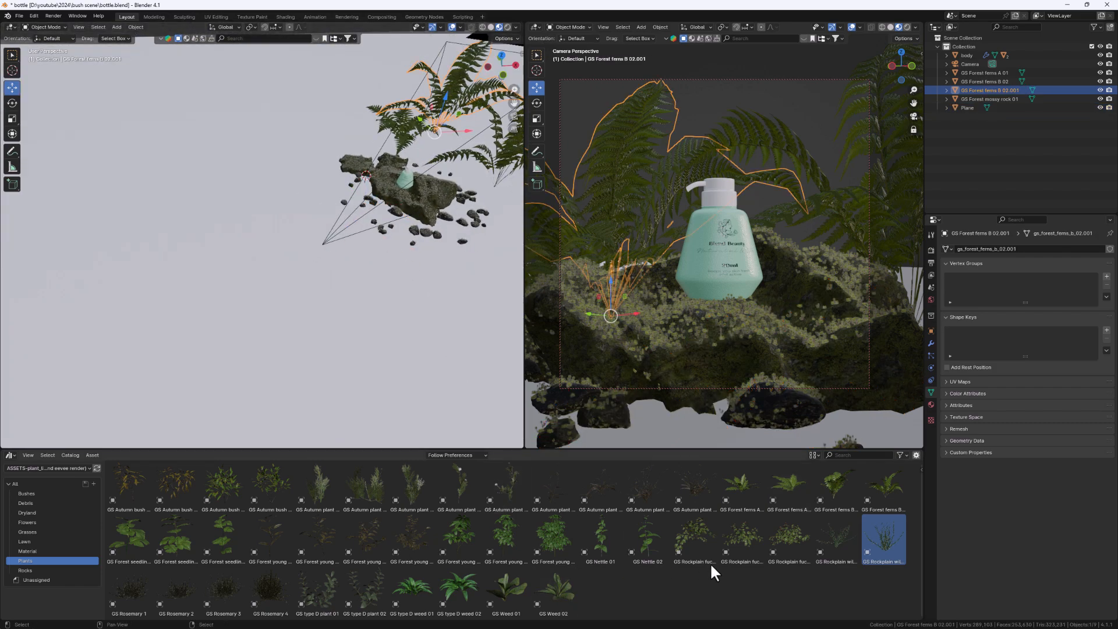
- Add GS Rockplain wildflowers 01 in front of the rocks and rotate it about 48° around the Z axis
drag(817, 541, 351, 222)
middle_drag(357, 229, 484, 238)
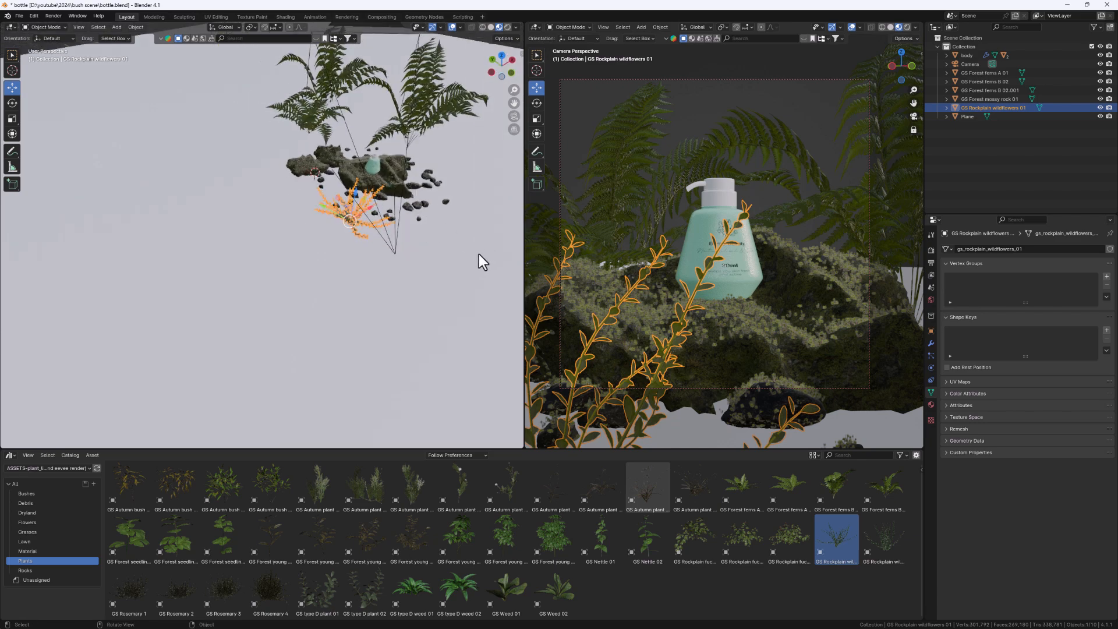
key(r)
key(z)
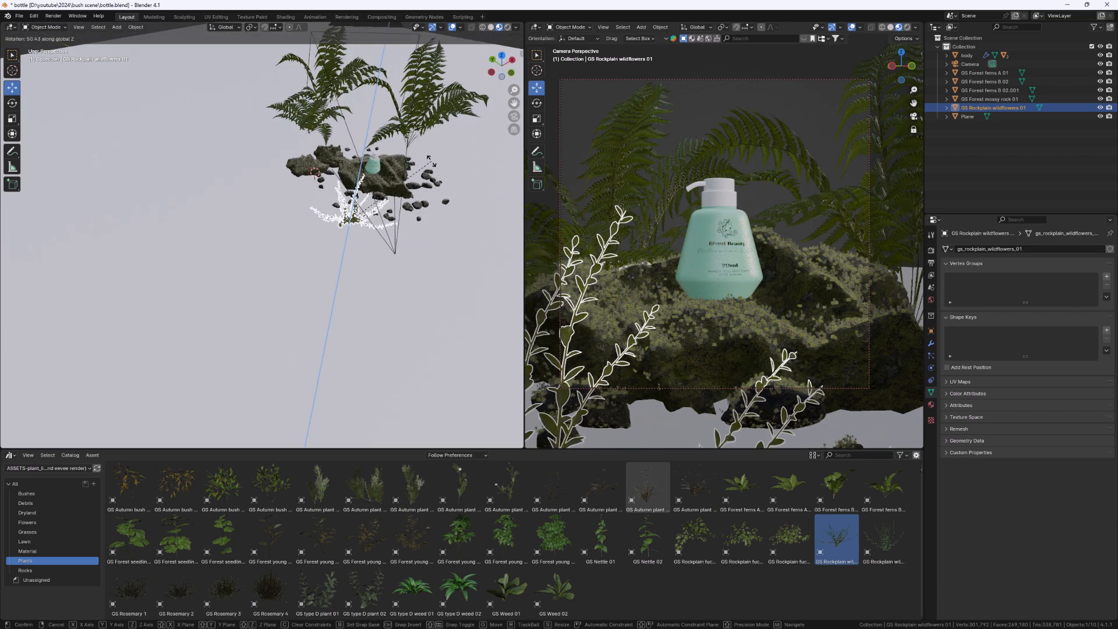
click(429, 165)
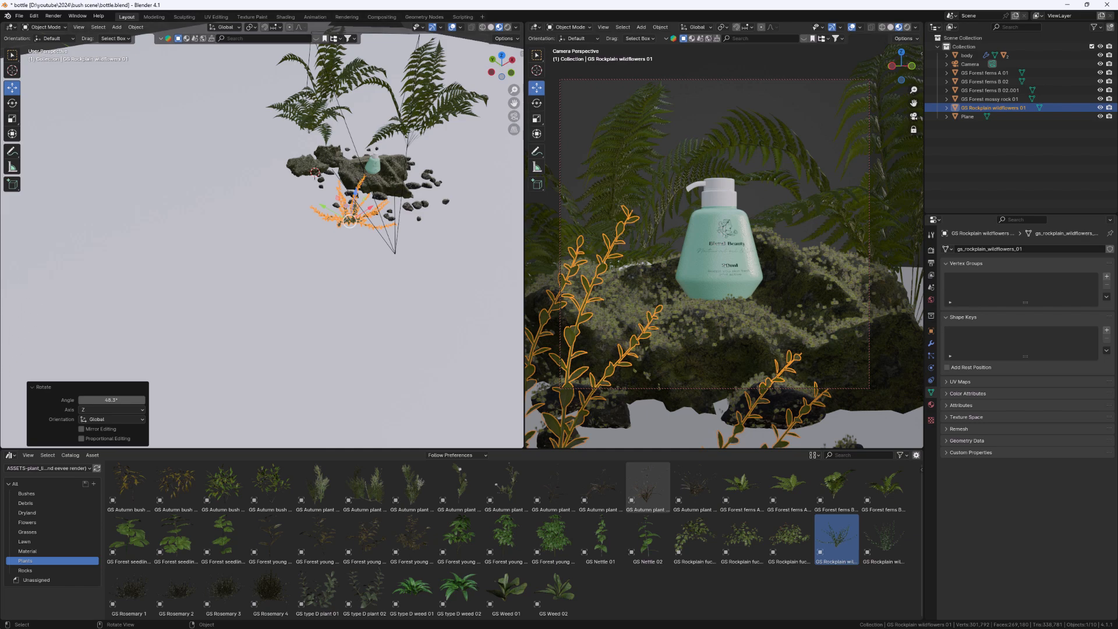
- Add the pink GS Rockplain wildflowers 04 from the Flowers category in front of the rocks
click(45, 524)
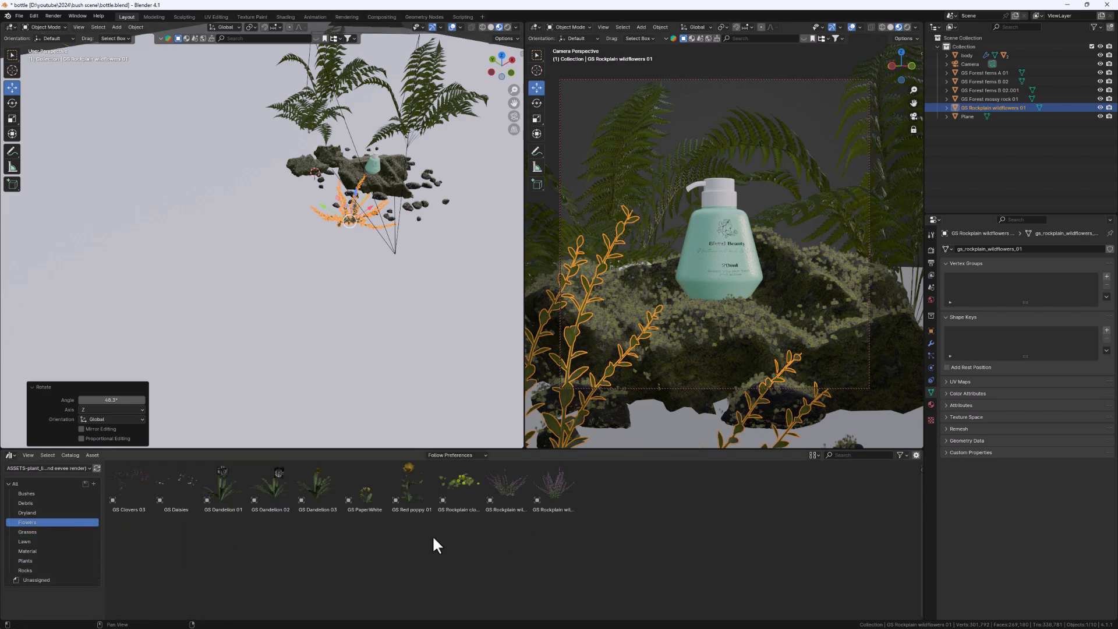
drag(552, 494, 392, 204)
drag(515, 270, 516, 274)
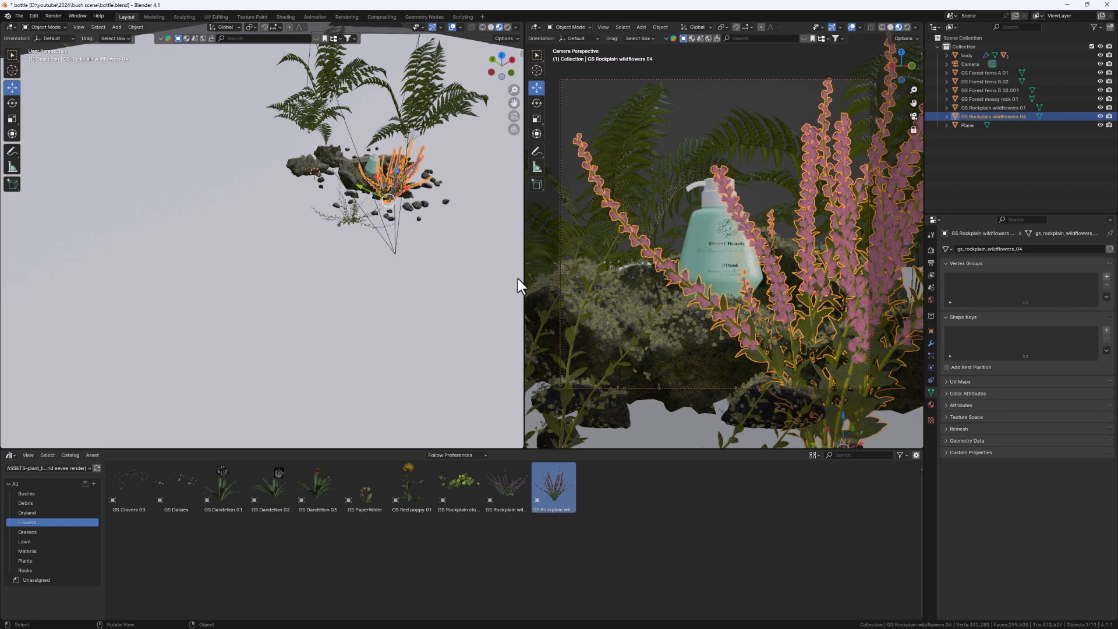
- Move the pink wildflowers about -0.19 m along Y to clear the bottle and rotate them about -120° around Z
middle_drag(490, 270, 408, 228)
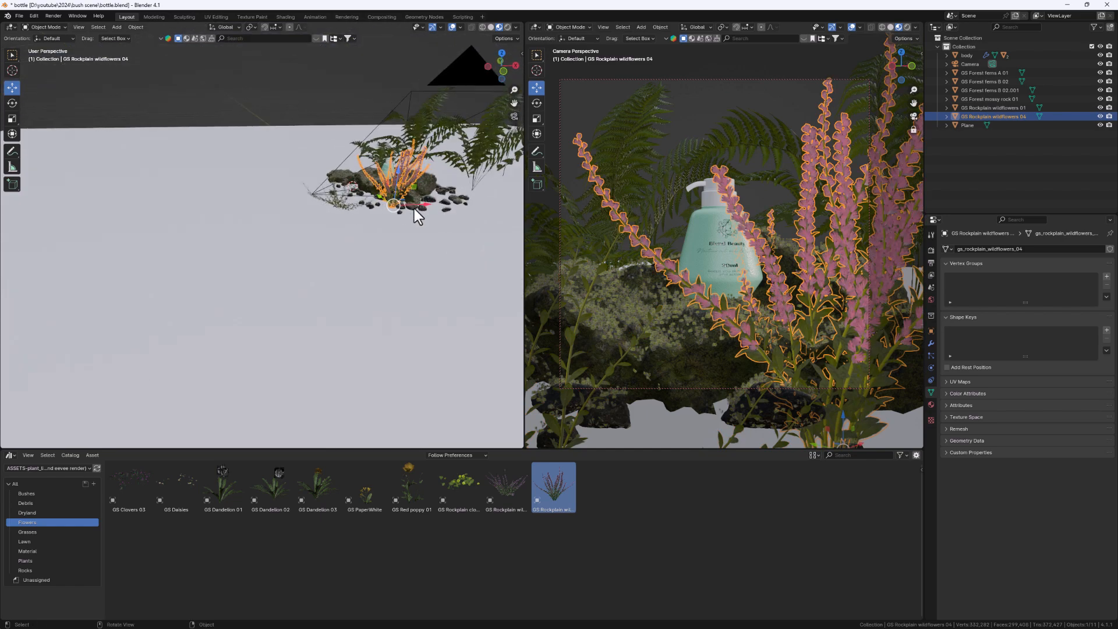
key(g)
key(y)
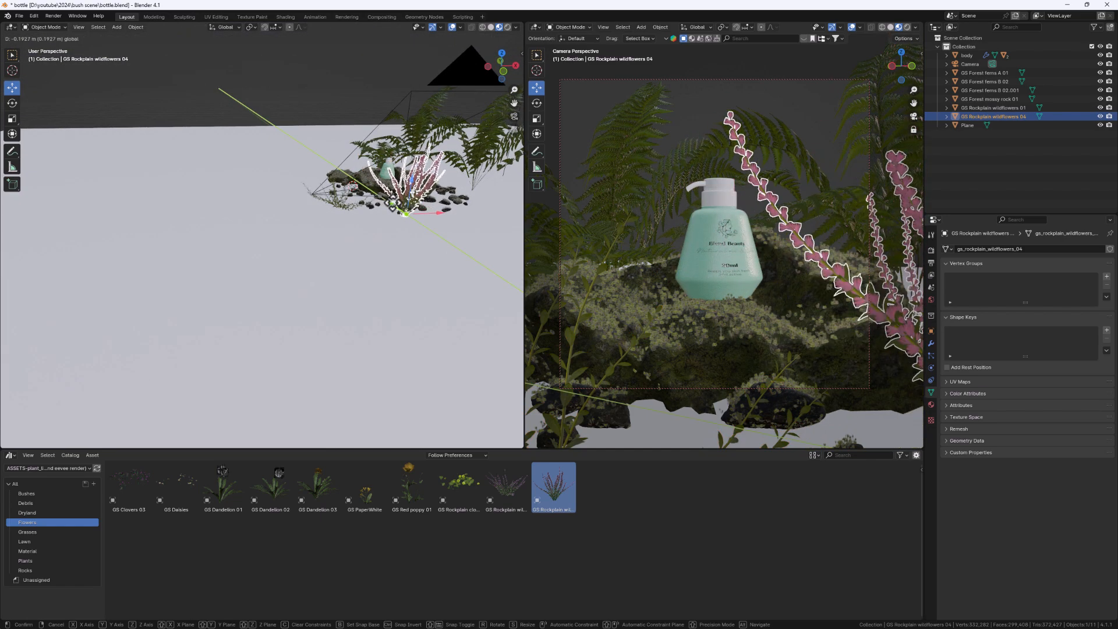
click(412, 228)
key(r)
key(z)
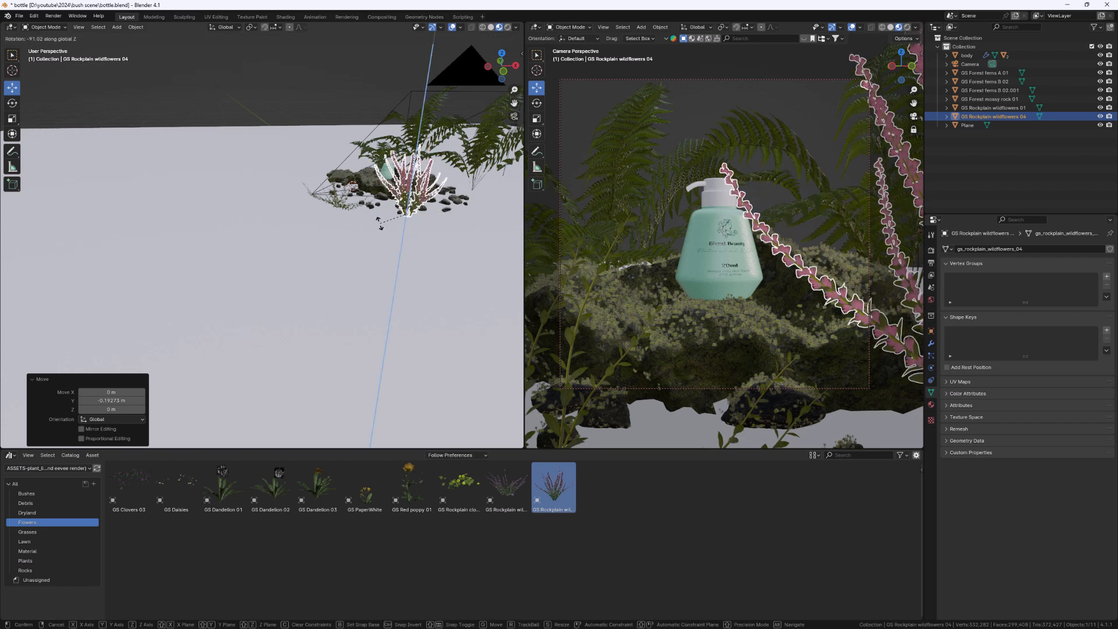
click(254, 188)
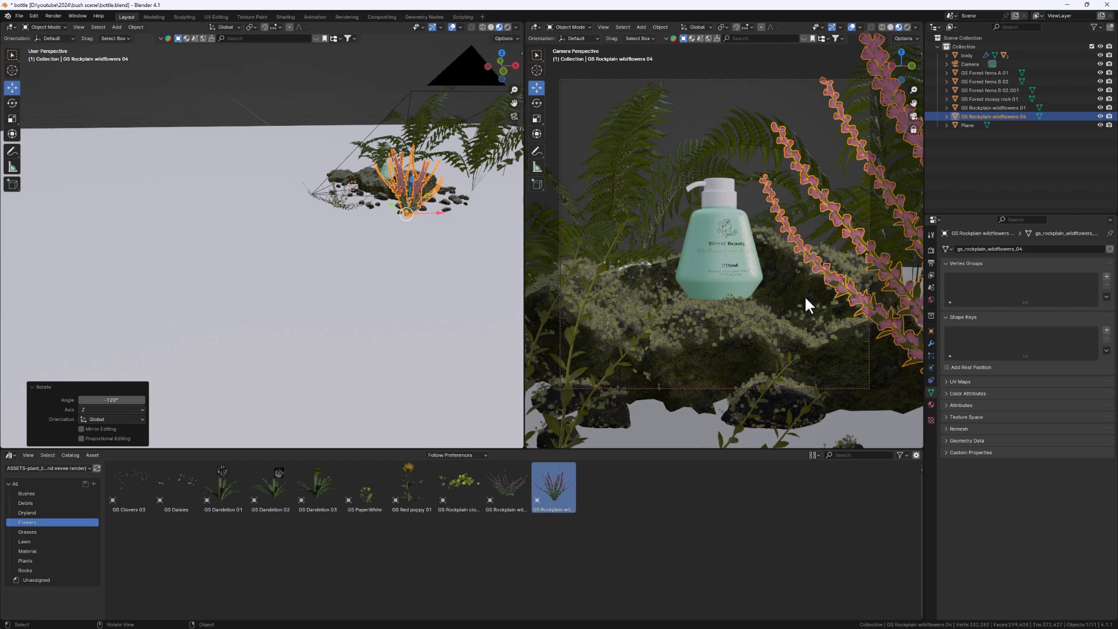
- Switch the render engine to Cycles with GPU Compute and display the camera view in rendered shading
click(931, 250)
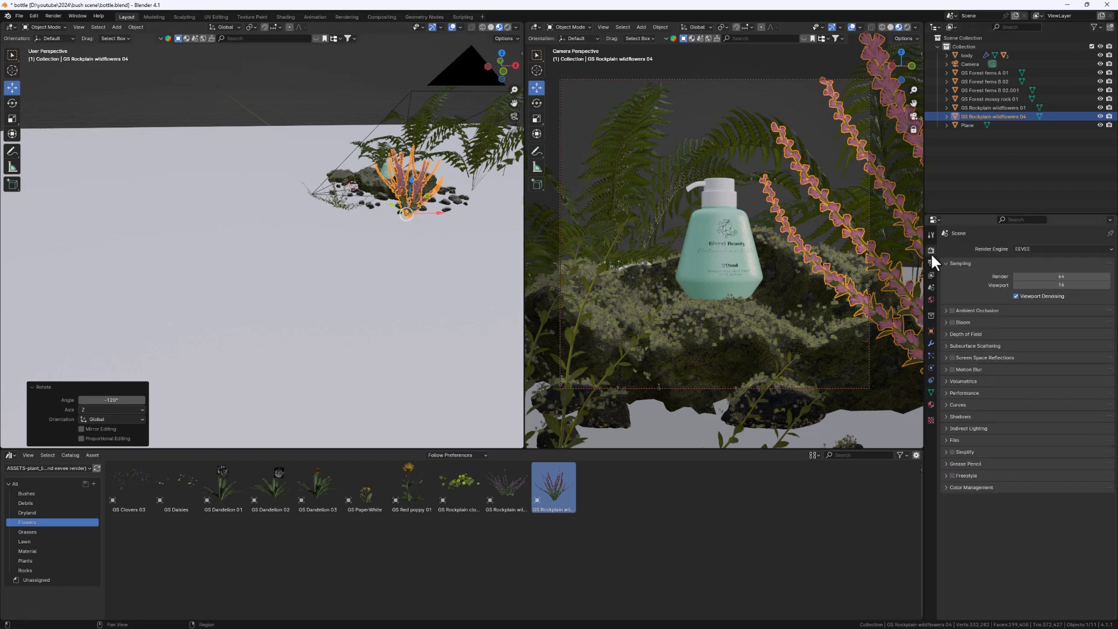
click(1032, 247)
click(1041, 276)
click(1026, 271)
click(1022, 288)
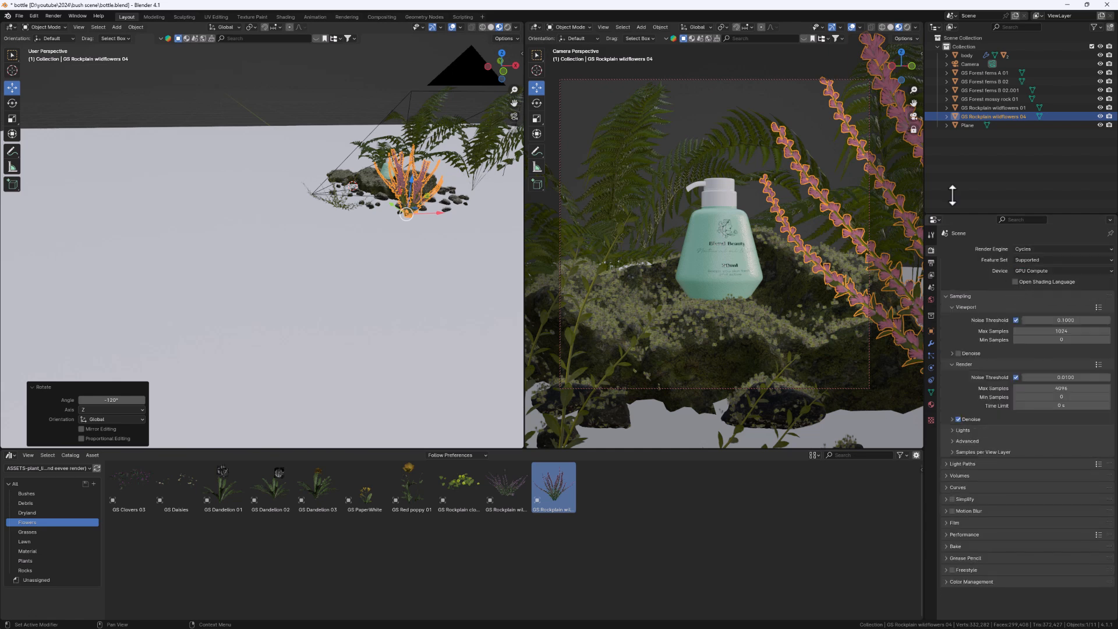
click(906, 27)
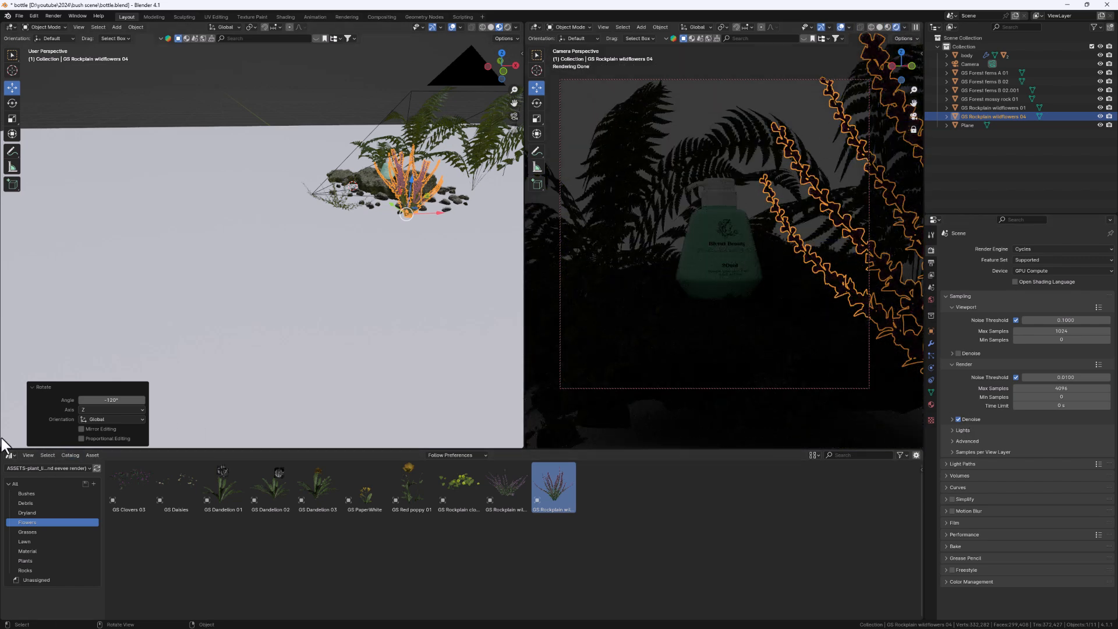
- Switch the asset browser area to the Shader Editor and show the World node tree
click(9, 455)
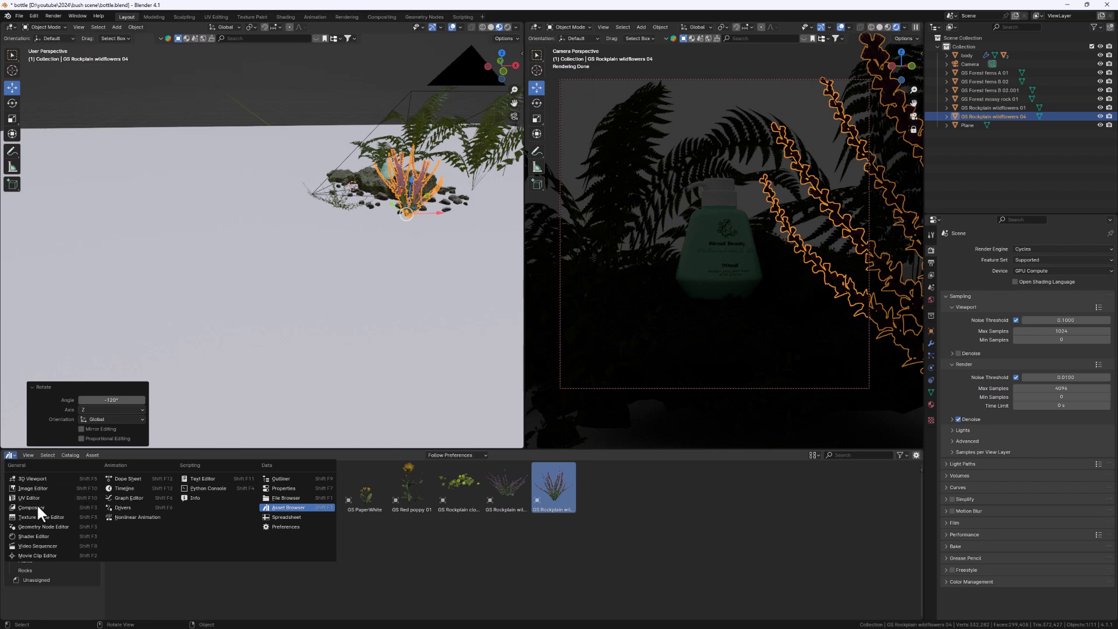
click(30, 536)
key(Home)
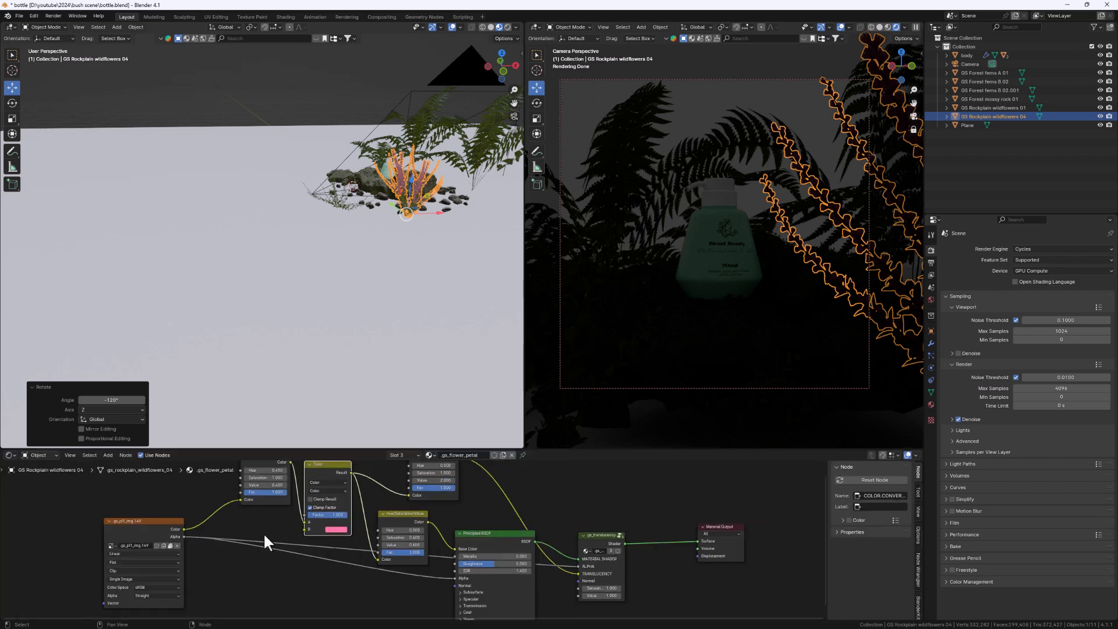
click(39, 454)
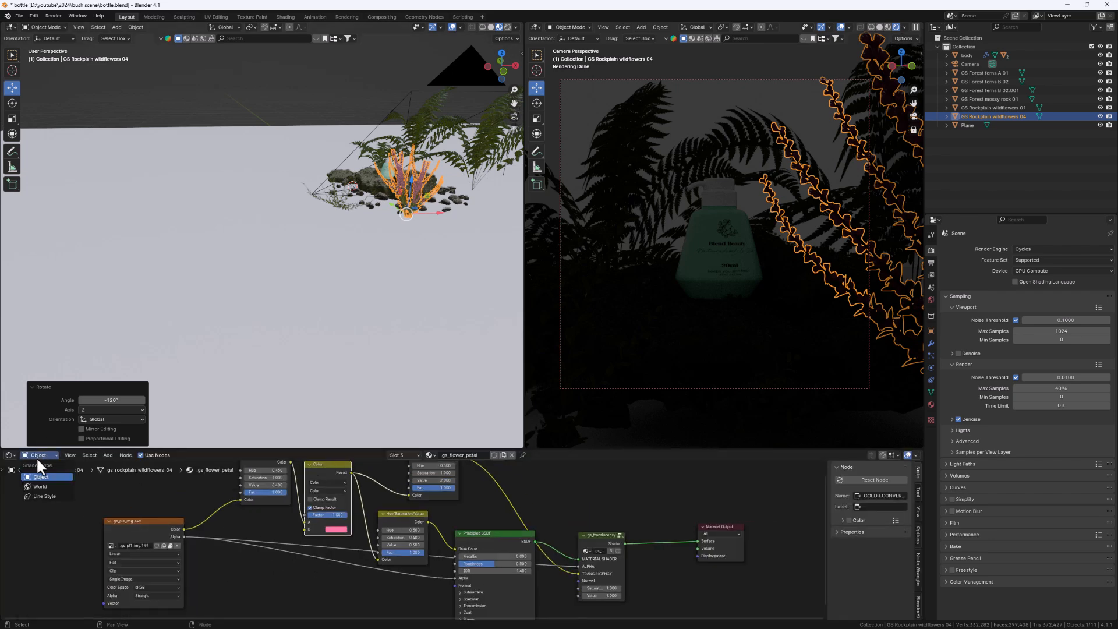
click(39, 486)
scroll(430, 554, up, 3)
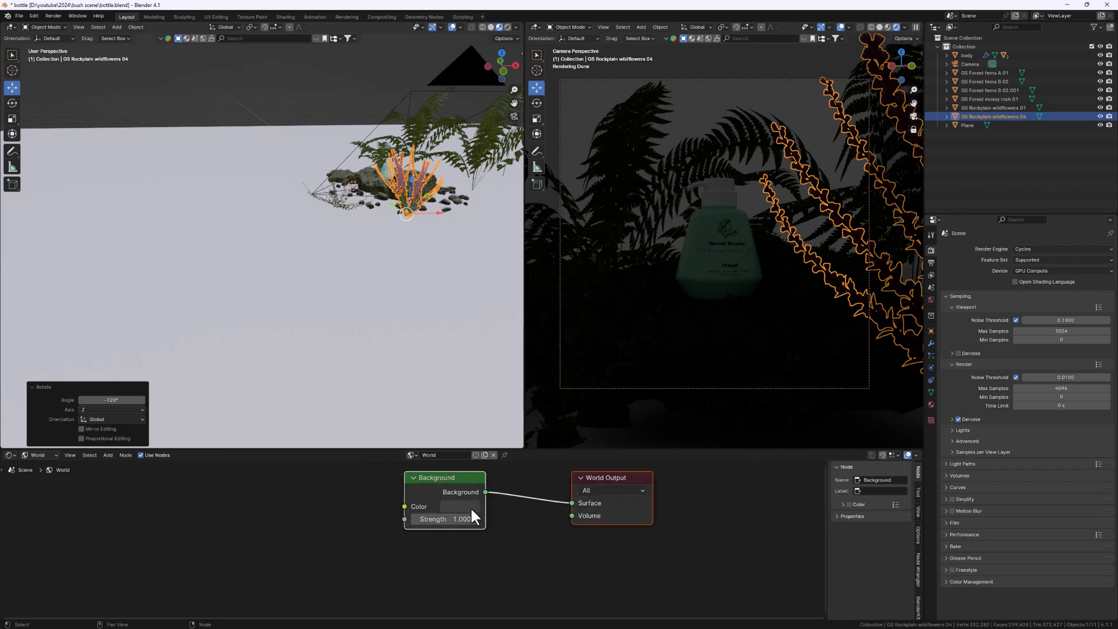
- Add an Environment Texture with Texture Coordinate and Mapping nodes to the world's Background color
scroll(470, 506, up, 3)
drag(435, 466, 450, 517)
click(451, 518)
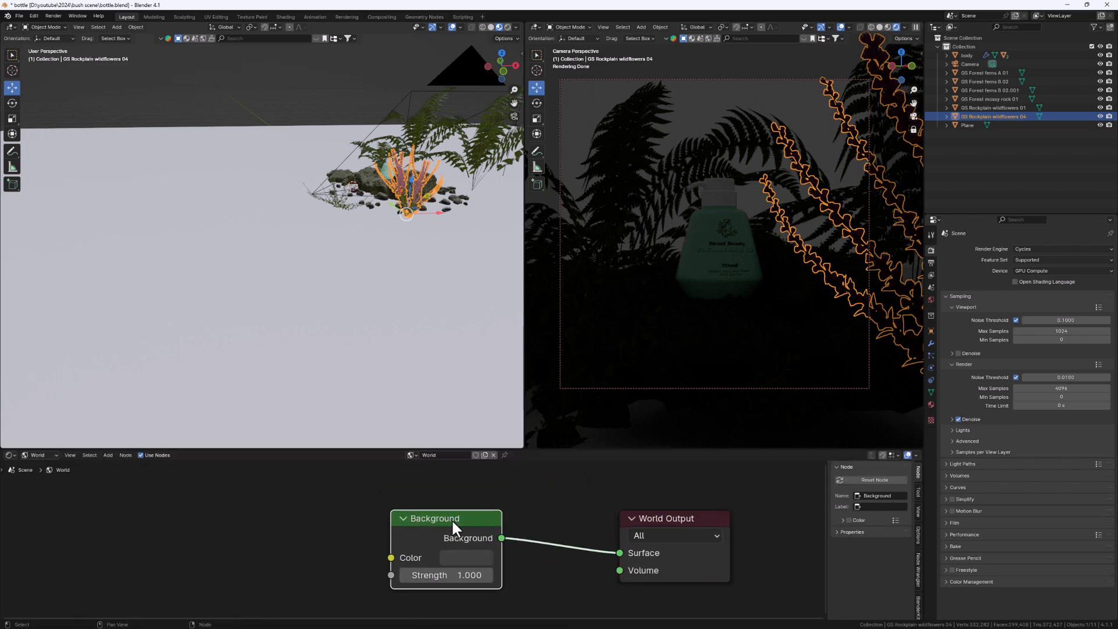
key(ctrl+t)
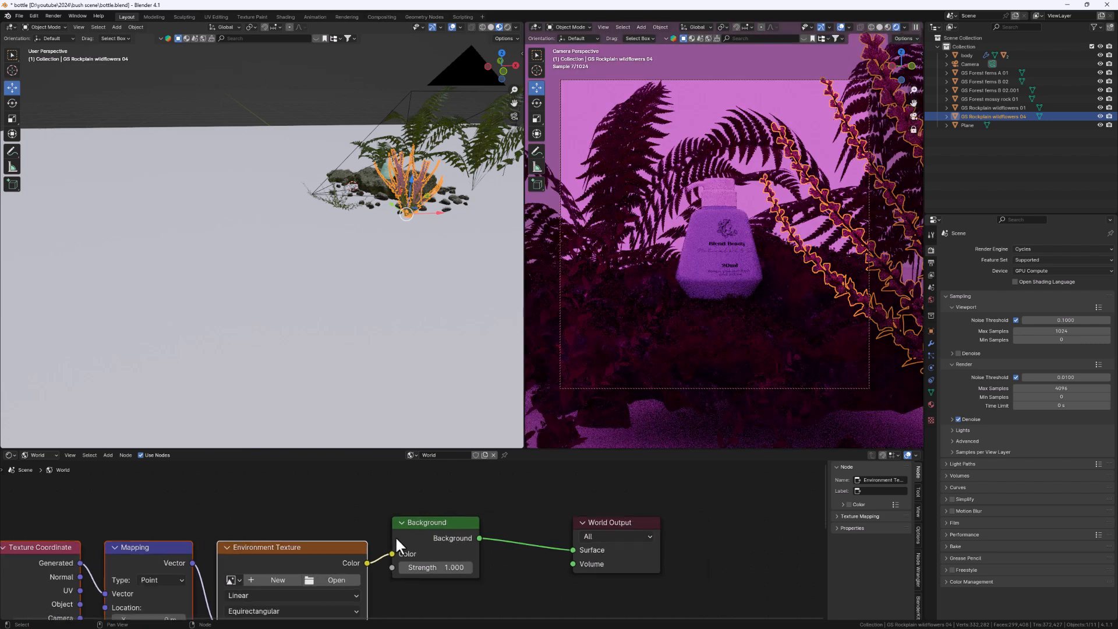
scroll(394, 537, down, 2)
middle_drag(427, 578, 484, 537)
scroll(310, 519, up, 1)
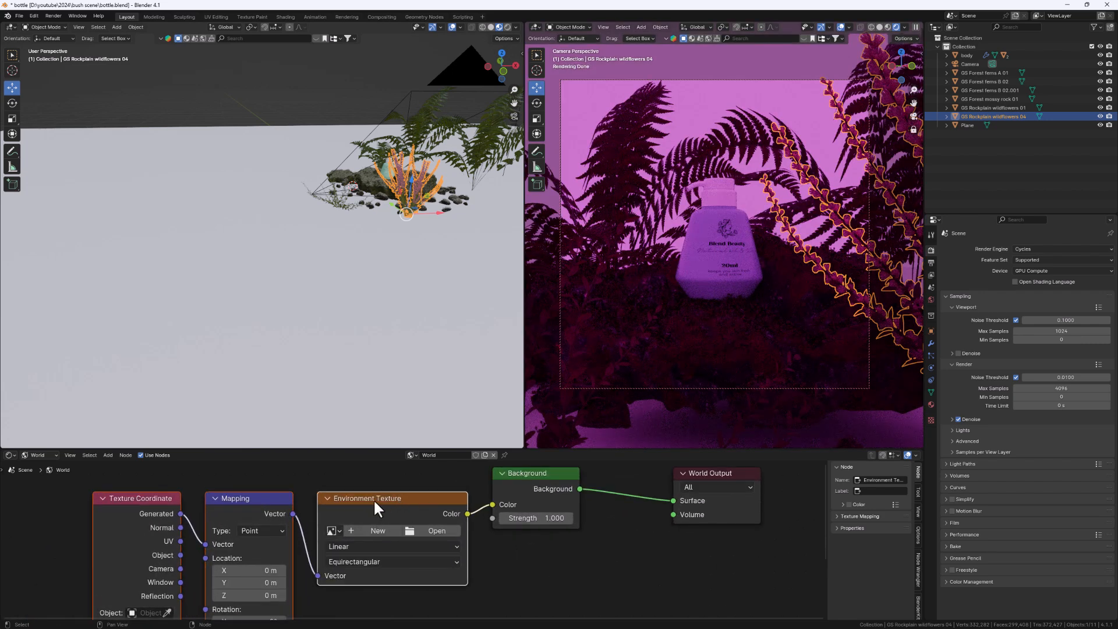
- Load hilly_terrain_01_2k.hdr from the hdri folder into the Environment Texture node
click(434, 529)
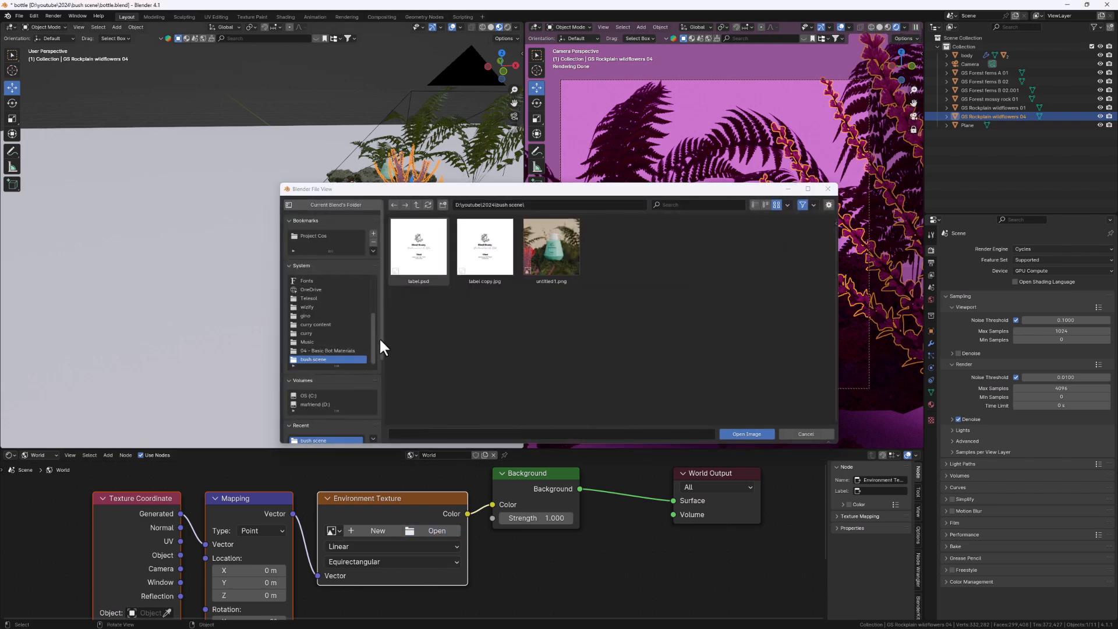
scroll(332, 382, down, 5)
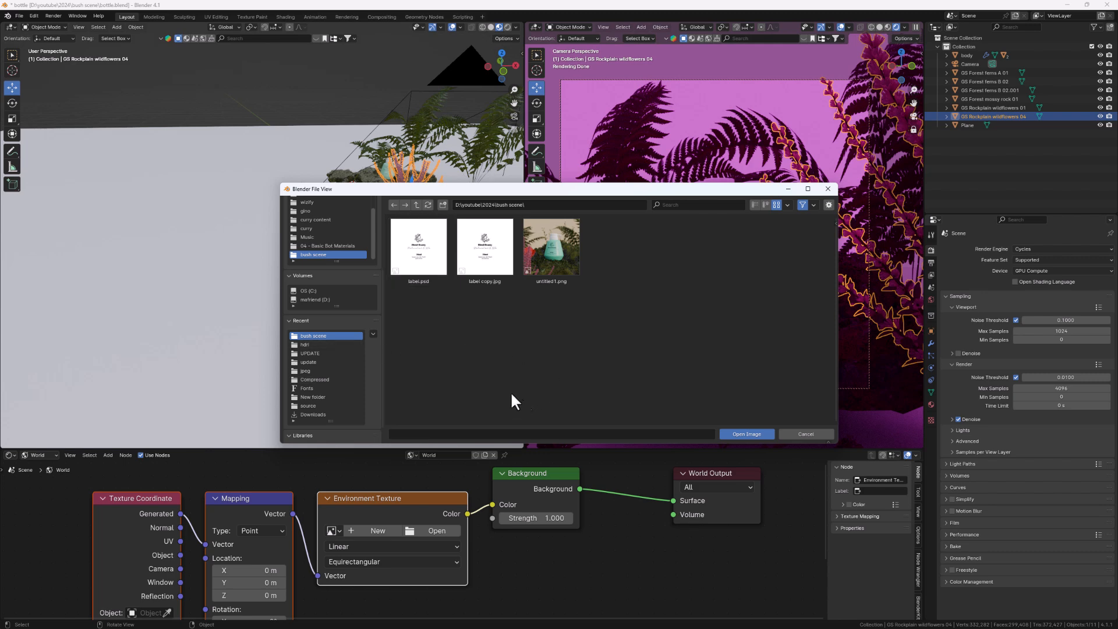
click(315, 343)
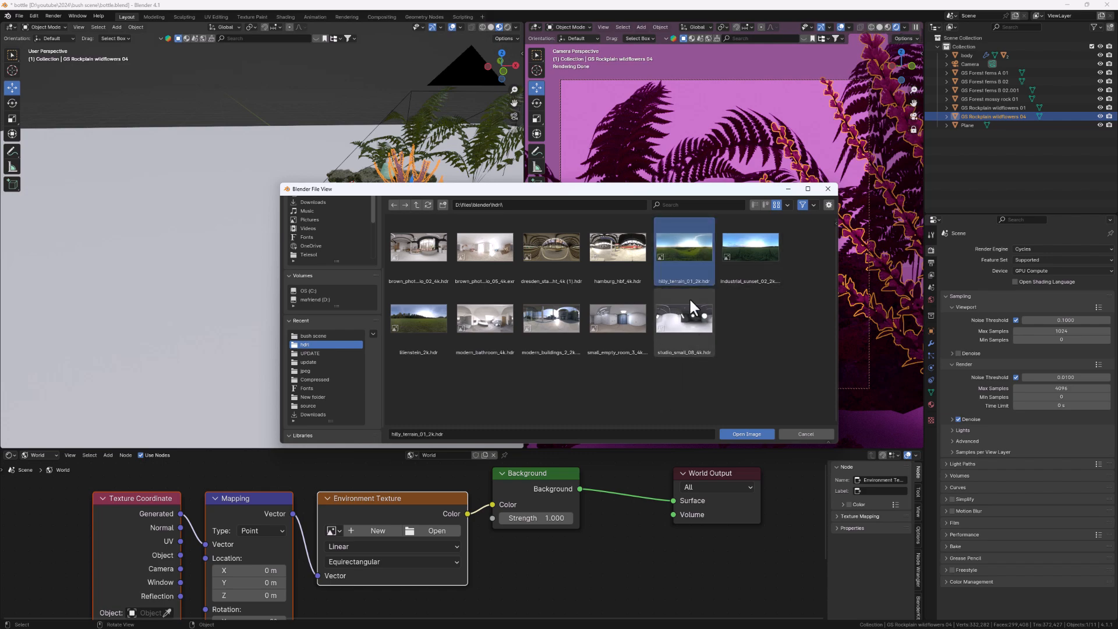
double_click(701, 256)
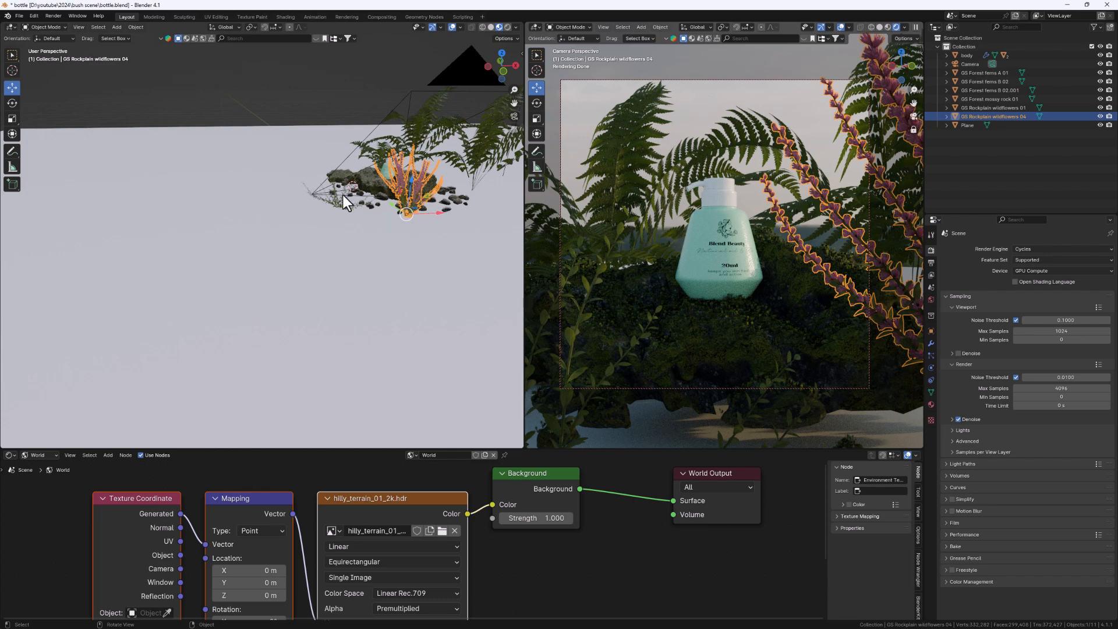
- Enable the camera's depth of field with the bottle body as focus object and set the F-Stop to about 7.4
middle_drag(365, 174, 338, 194)
scroll(390, 175, up, 2)
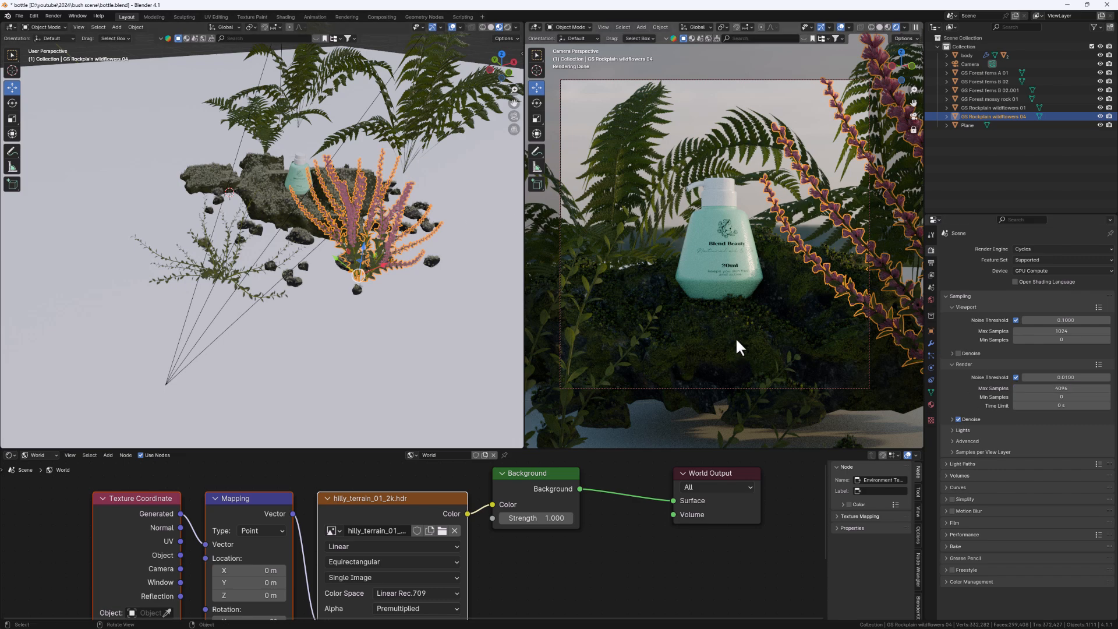
click(964, 64)
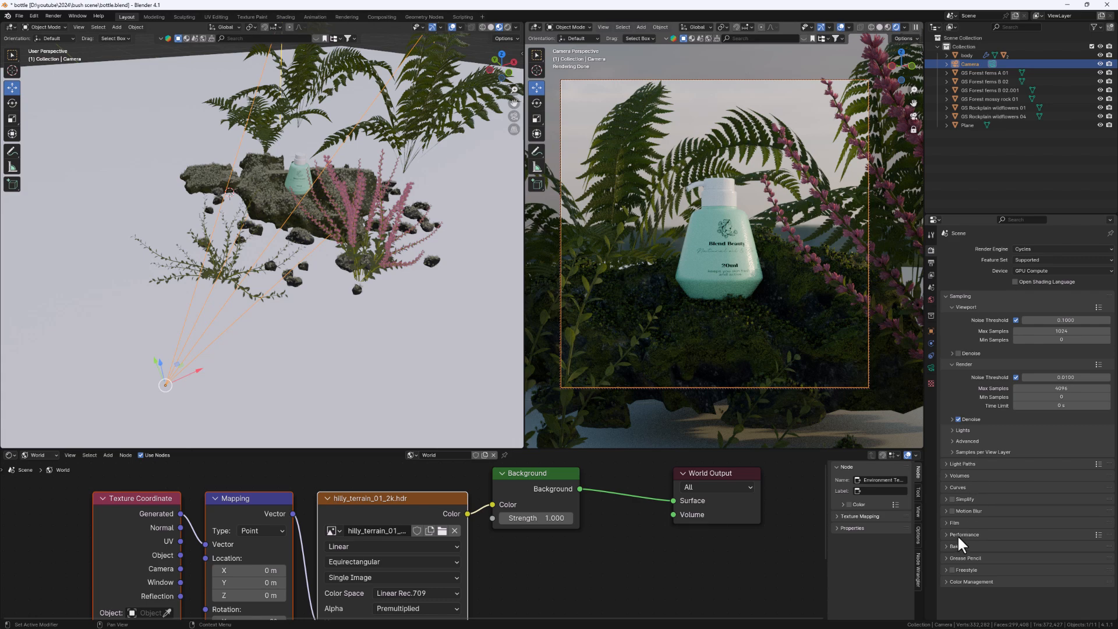
click(931, 367)
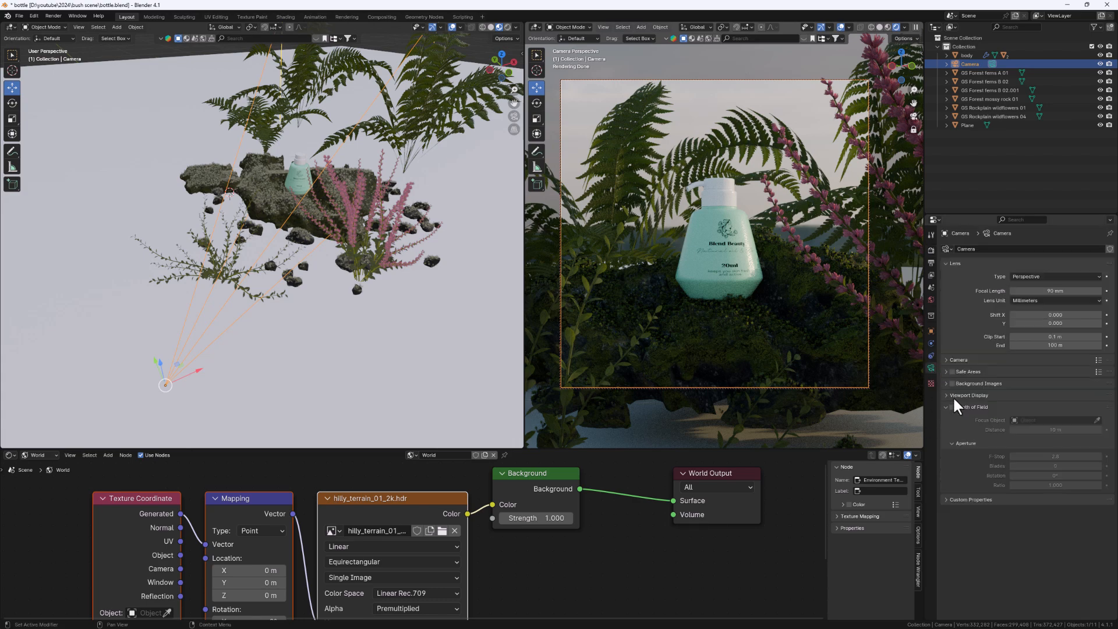
click(951, 407)
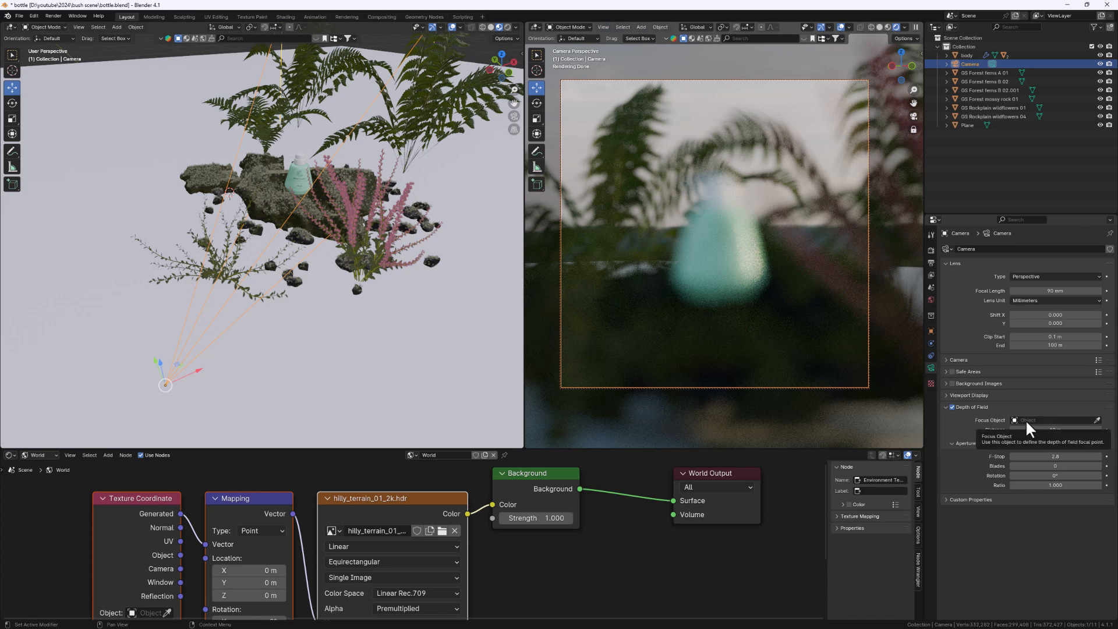
click(1097, 420)
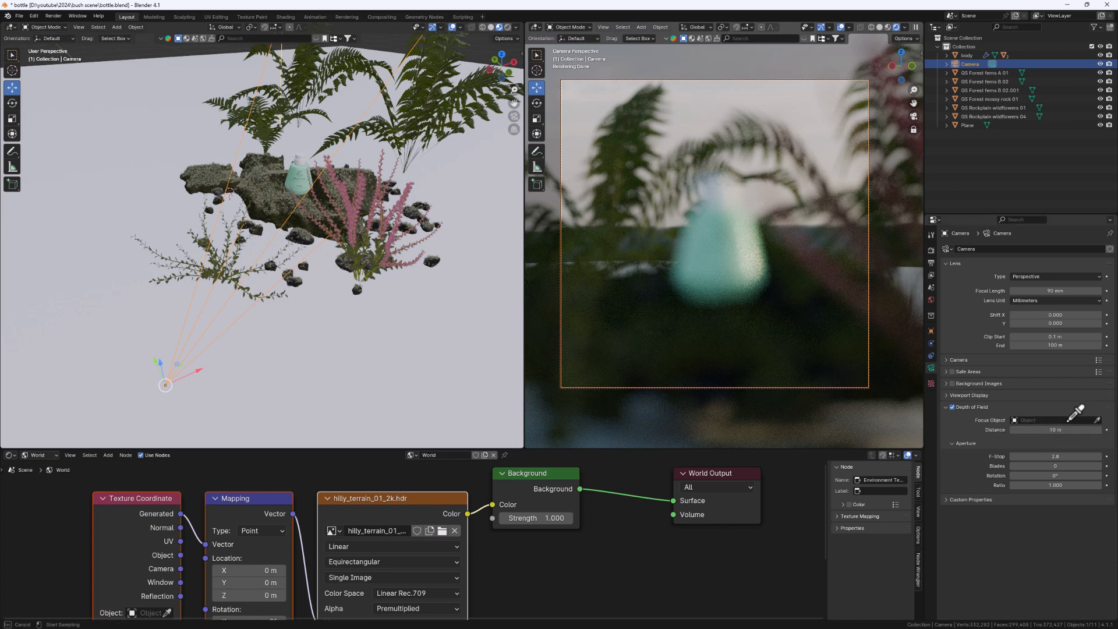
click(295, 170)
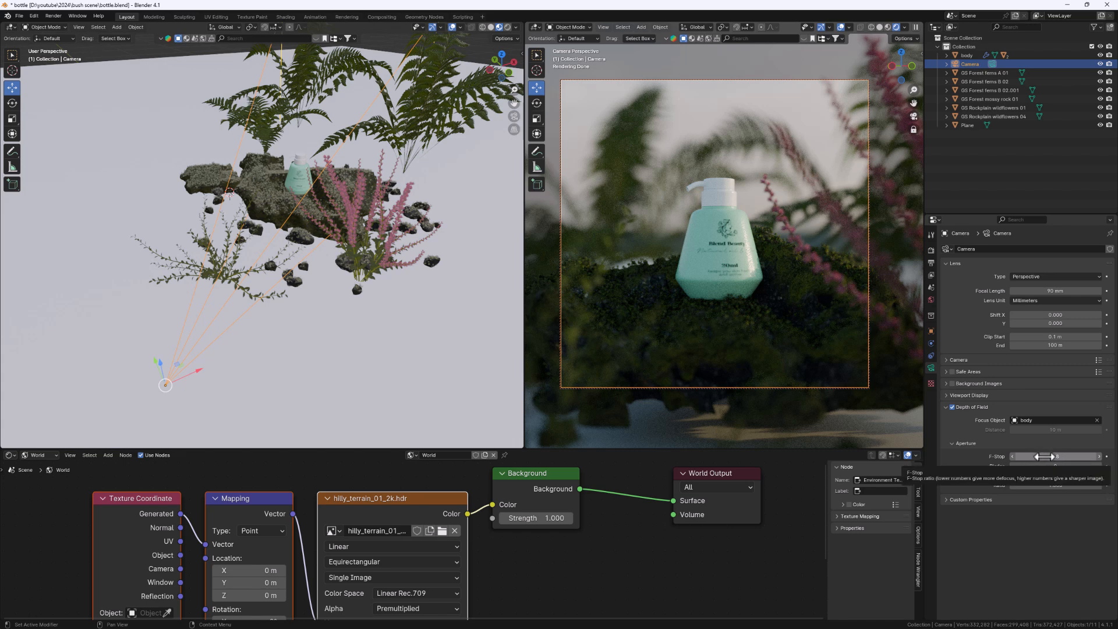
drag(1044, 457, 1054, 456)
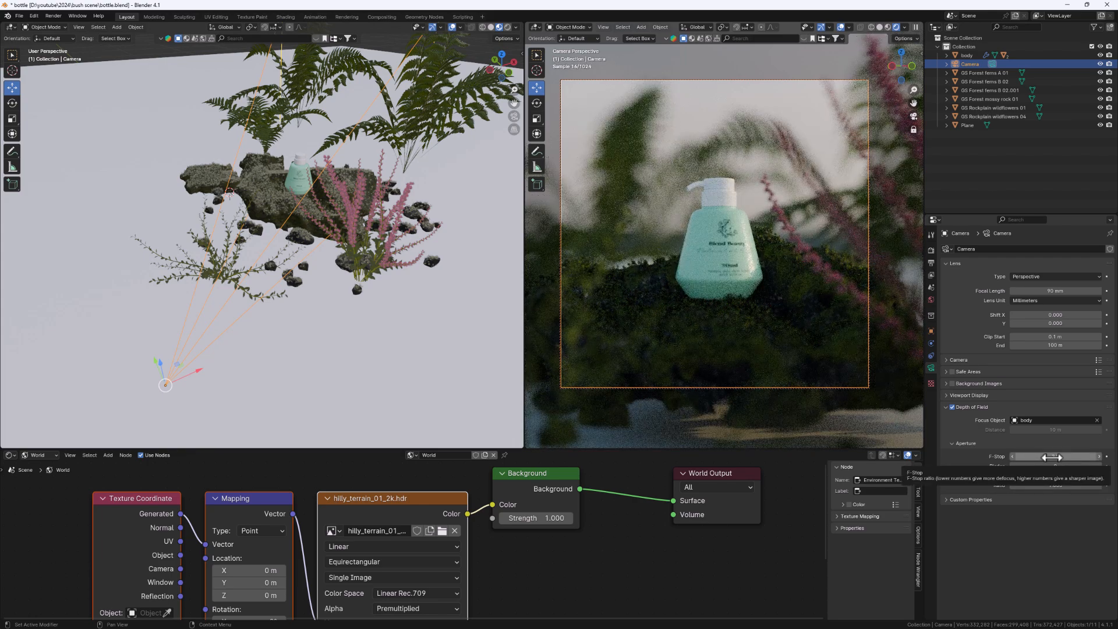
drag(1056, 456, 1079, 456)
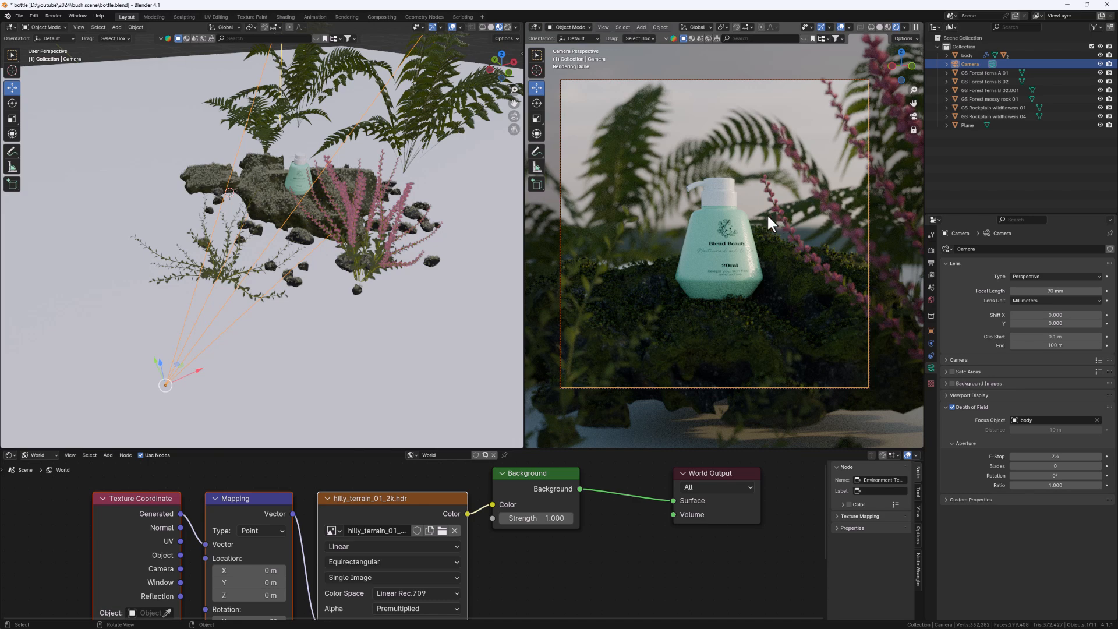
- Add an area light, raise it about 0.64 m along Z above the rocks and tint it light blue
scroll(277, 187, up, 2)
key(shift+a)
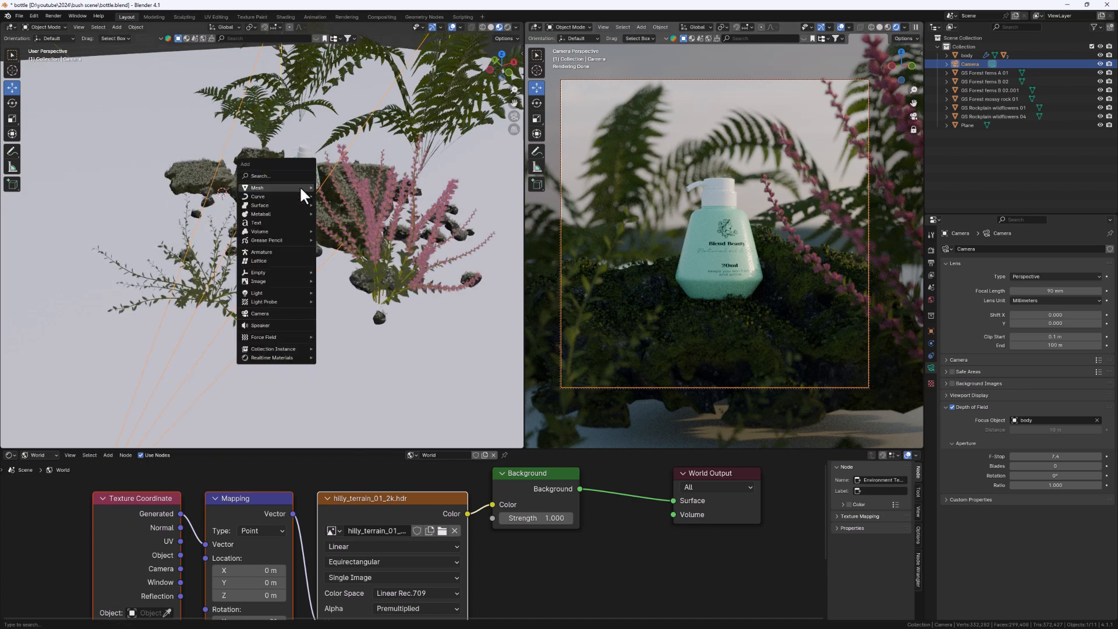
mouse_move(270, 294)
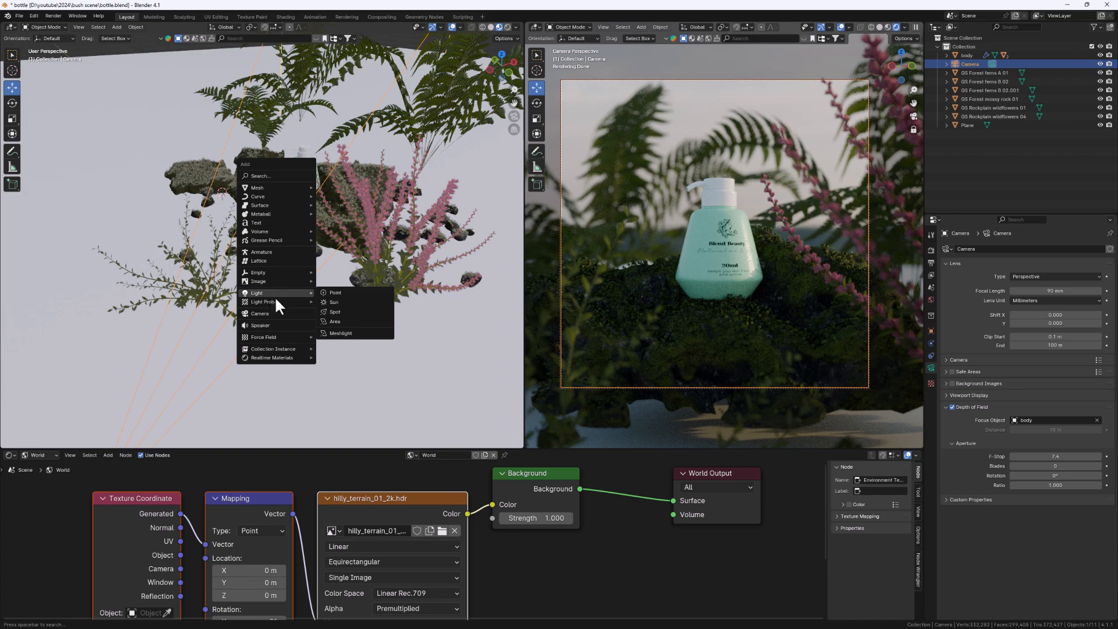
click(329, 319)
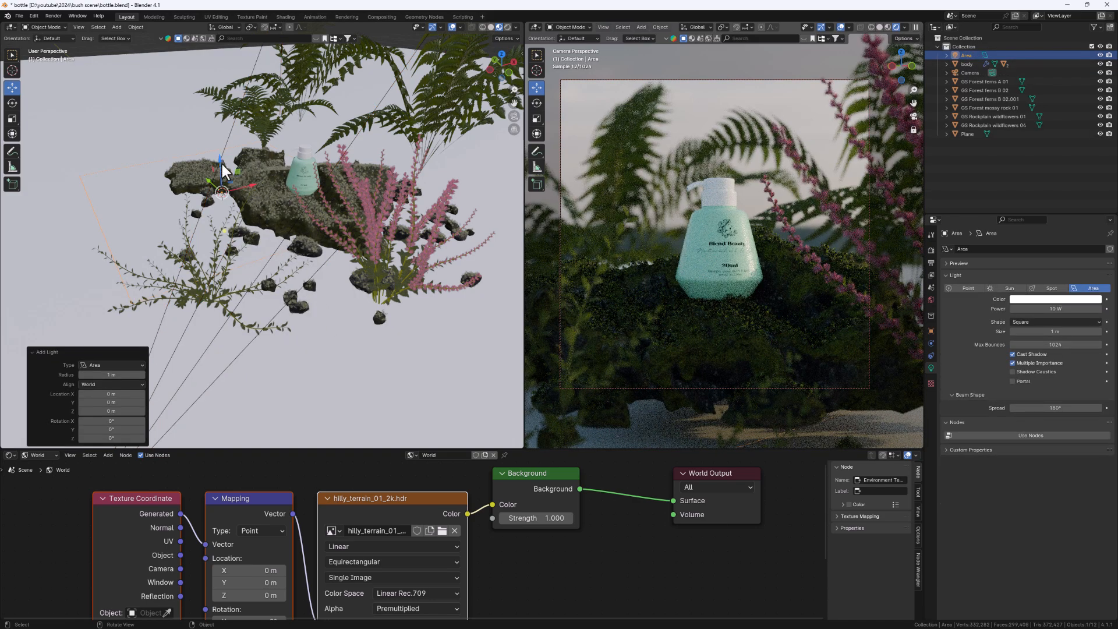
key(g)
key(z)
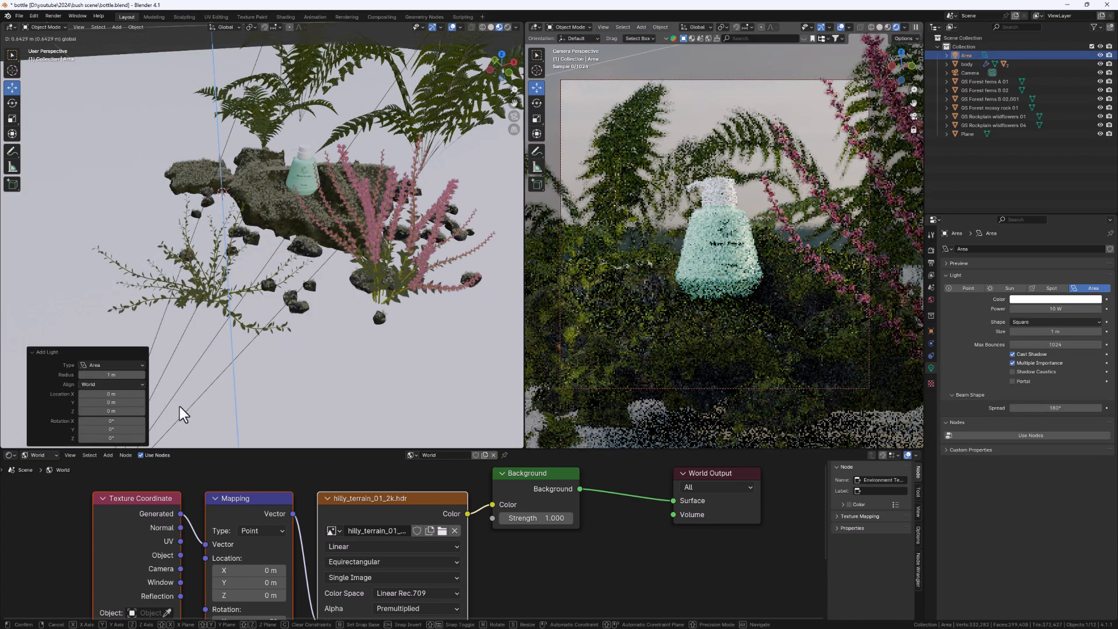
click(180, 404)
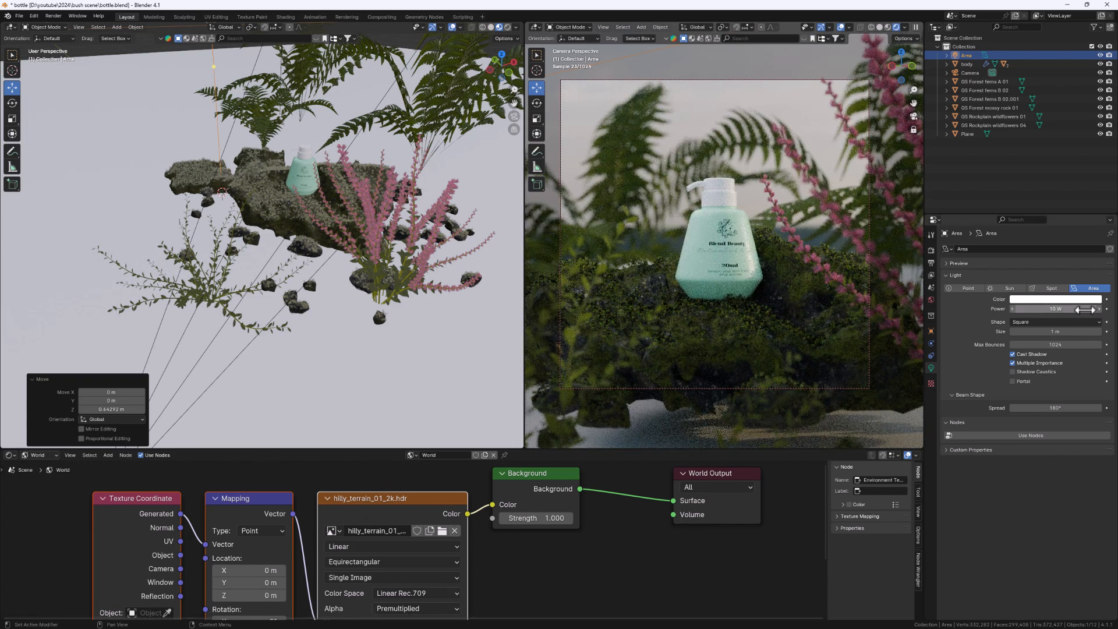
click(1049, 299)
drag(1027, 212, 1055, 200)
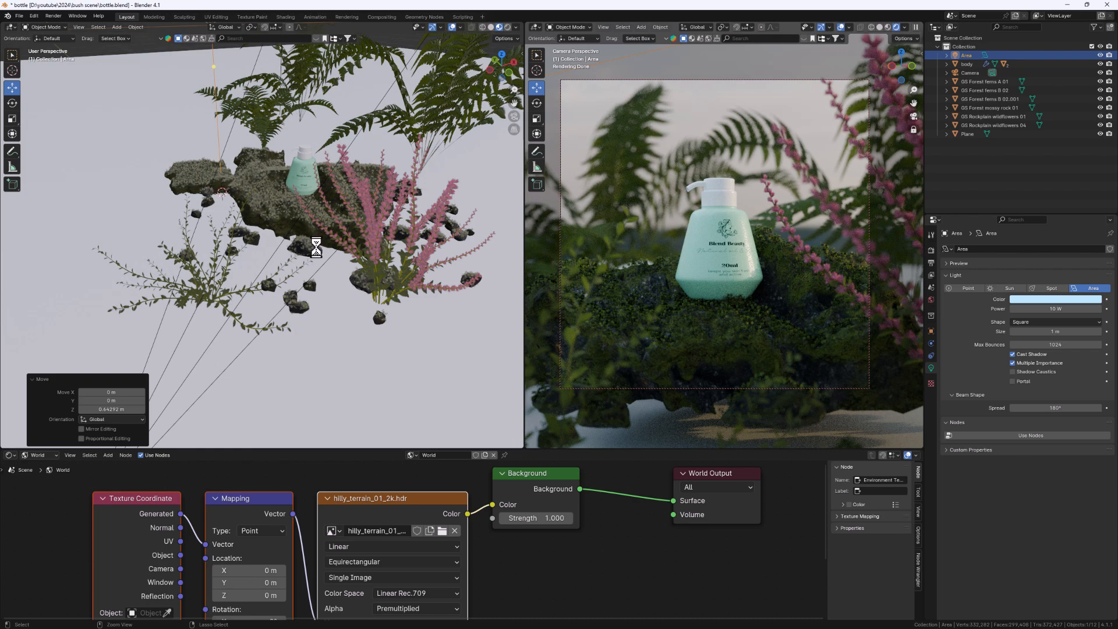
- Add a plane and move it about 1.32 m along X and 0.81 m along Y to sit behind the rocks
scroll(368, 250, down, 3)
middle_drag(372, 250, 338, 271)
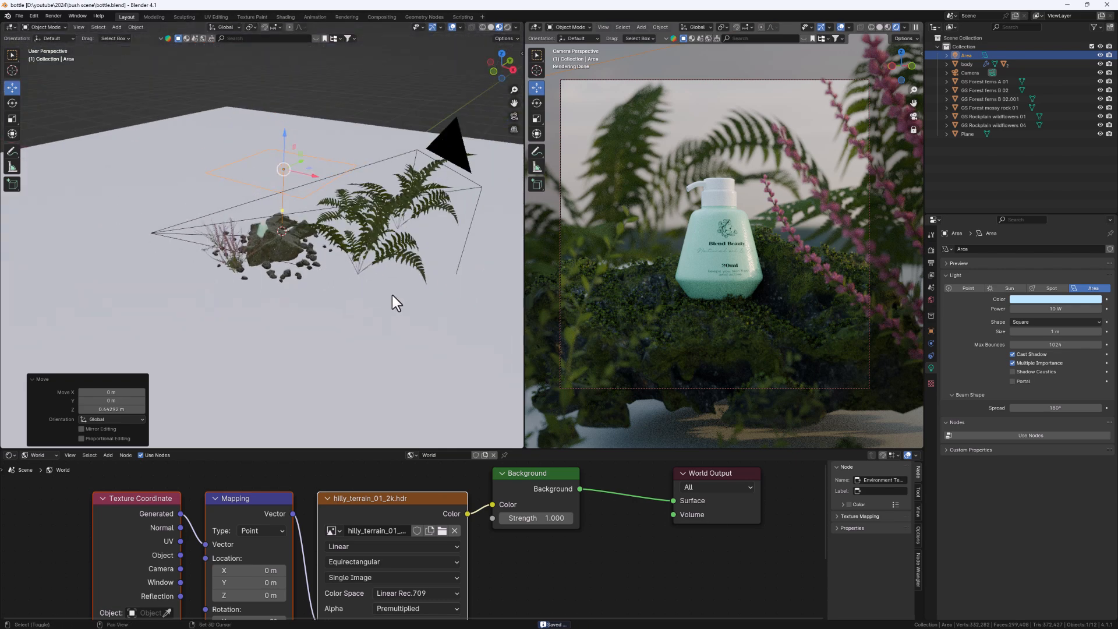
scroll(385, 239, down, 2)
key(shift+a)
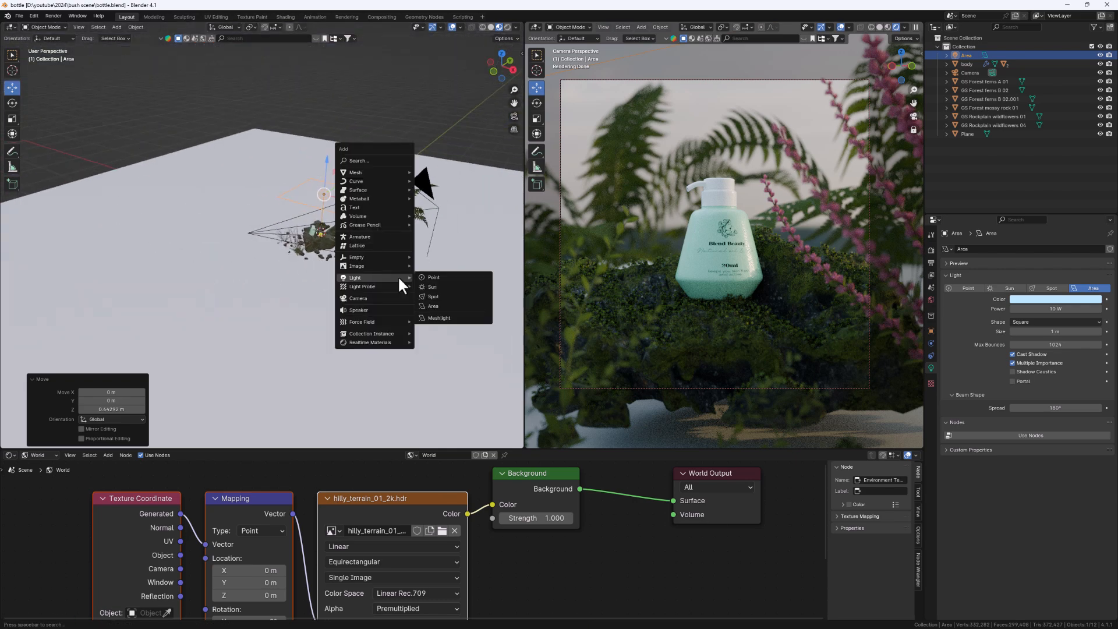
mouse_move(365, 173)
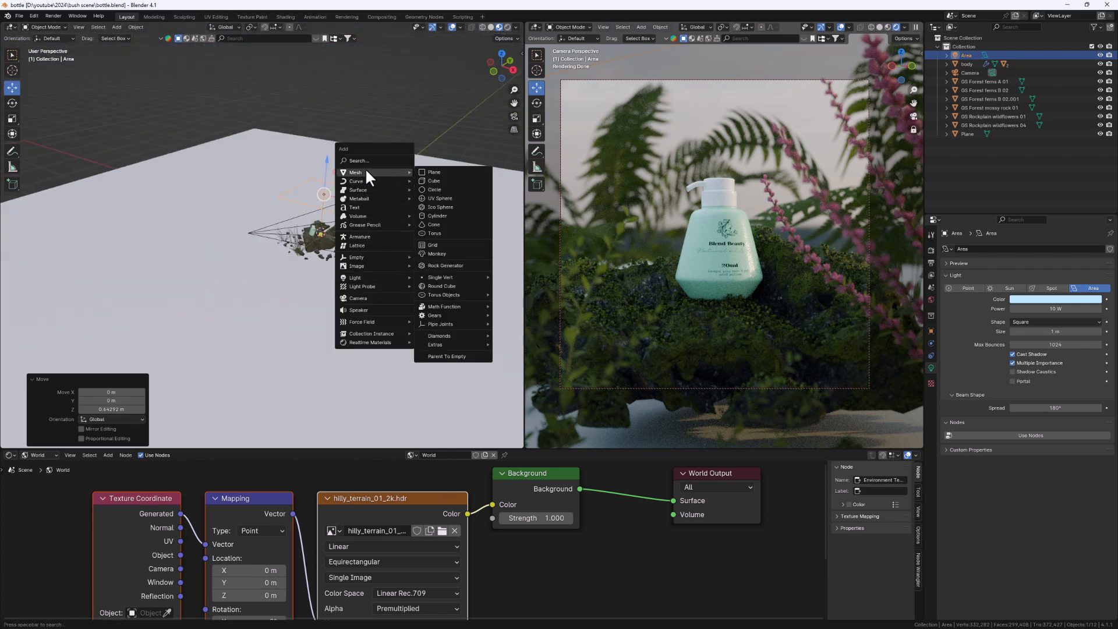
click(439, 170)
drag(354, 242, 440, 262)
middle_drag(401, 279, 498, 317)
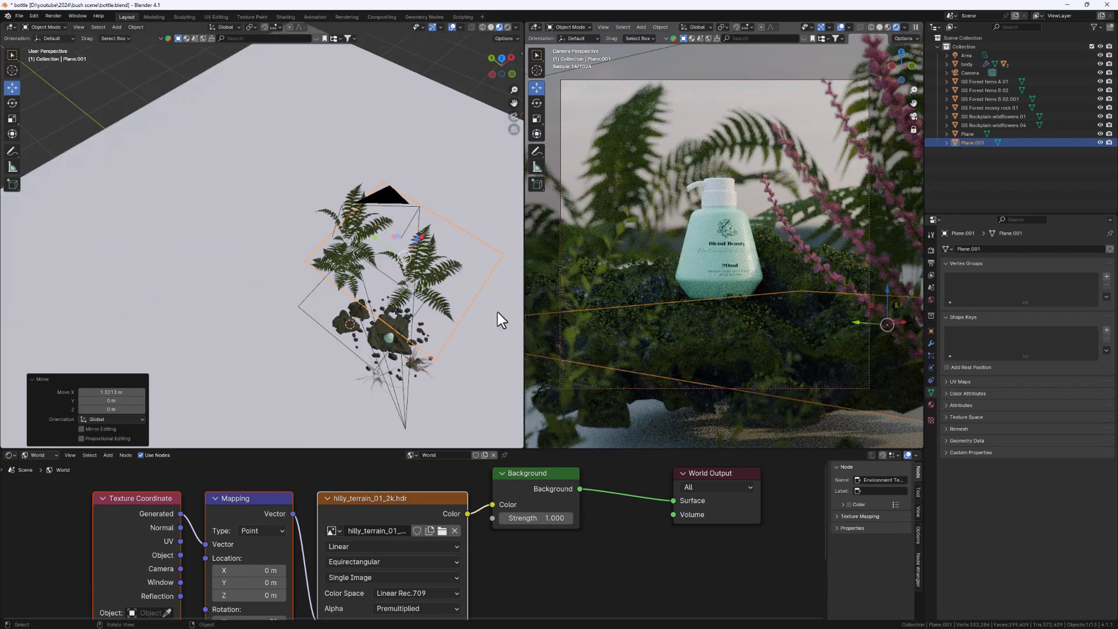
drag(376, 240, 327, 217)
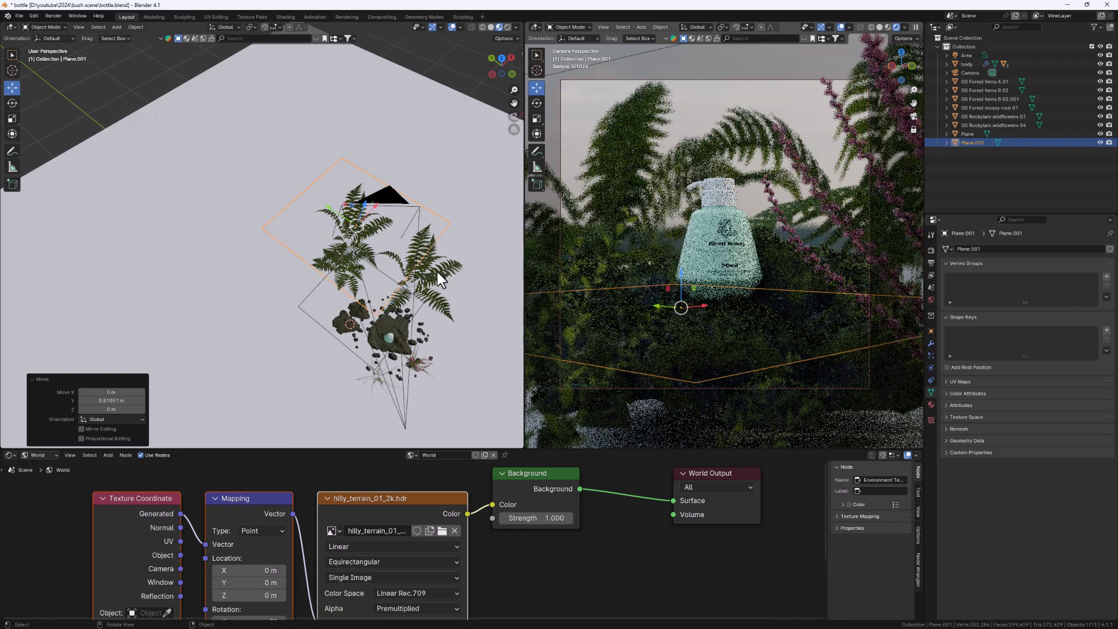
- Rotate the new plane 90° around the Y axis so it stands upright
middle_drag(436, 301, 375, 287)
key(r)
text(y)
text(90)
key(Return)
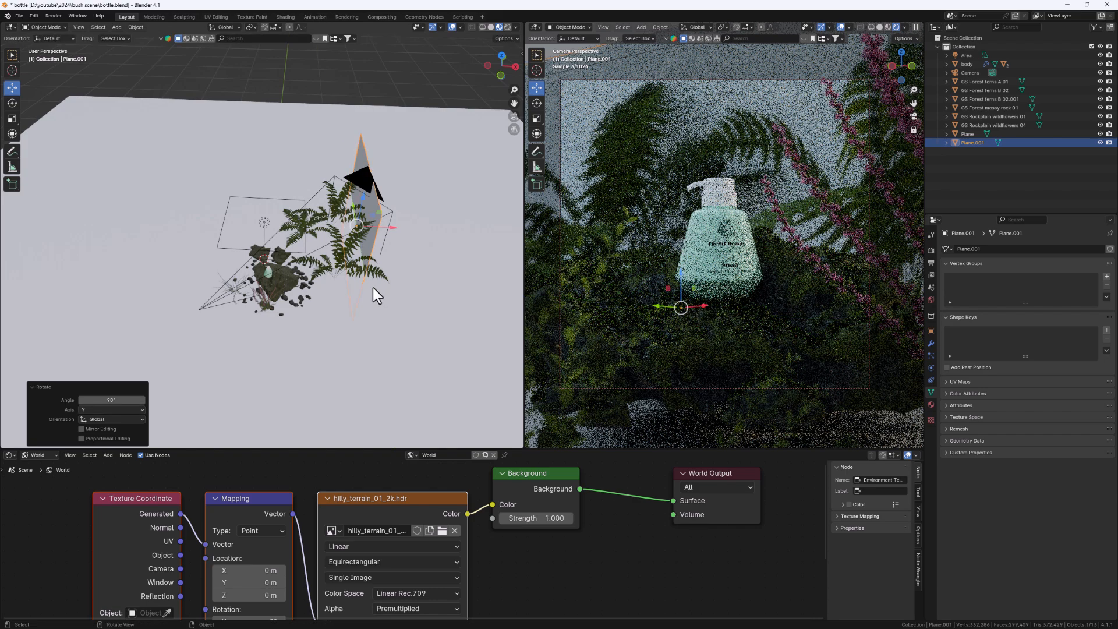
- Rotate the upright plane around Z to face the camera and scale it up by about 1.5 as a backdrop
mouse_move(368, 294)
middle_down()
mouse_move(277, 278)
mouse_move(364, 287)
middle_up()
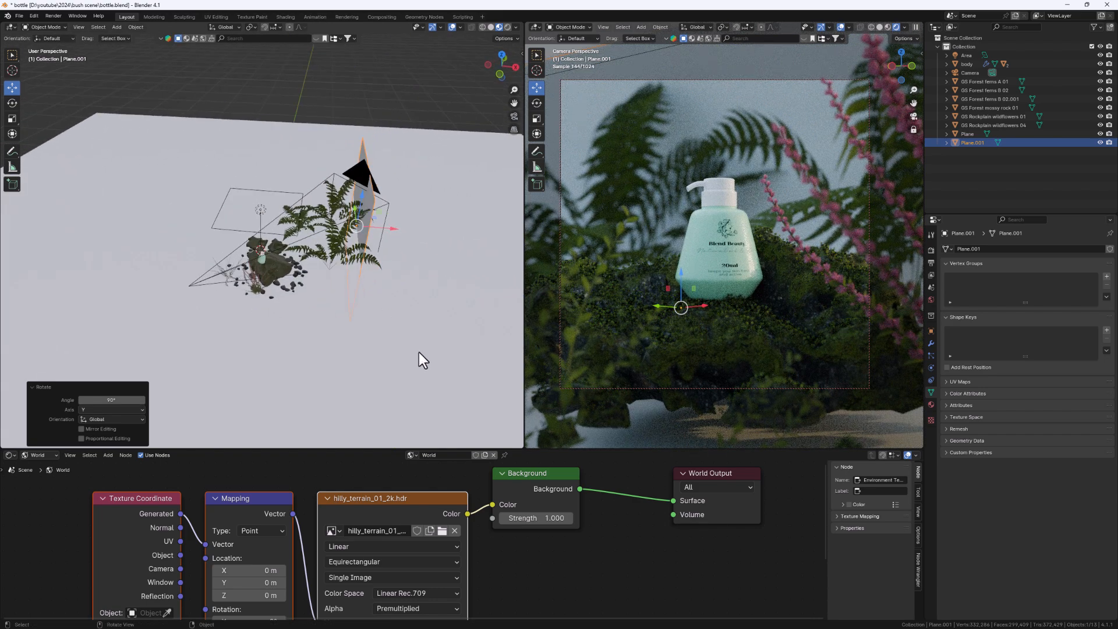
key(r)
key(z)
click(487, 296)
key(s)
click(1, 400)
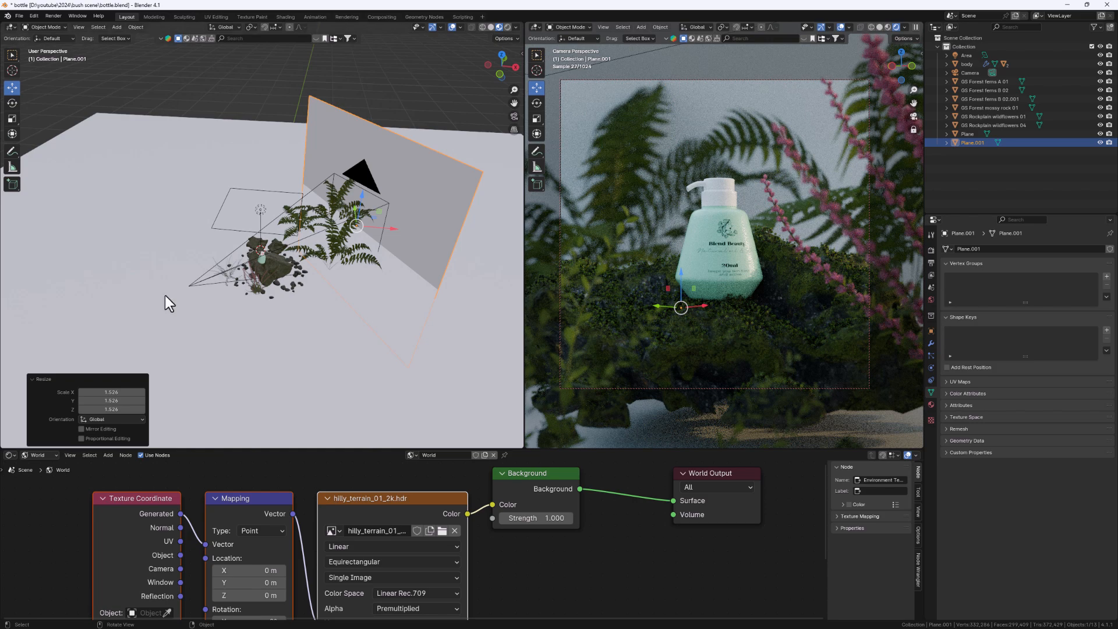
- Return the Shader Editor to object materials and create a new material for the backdrop plane
click(36, 453)
click(40, 471)
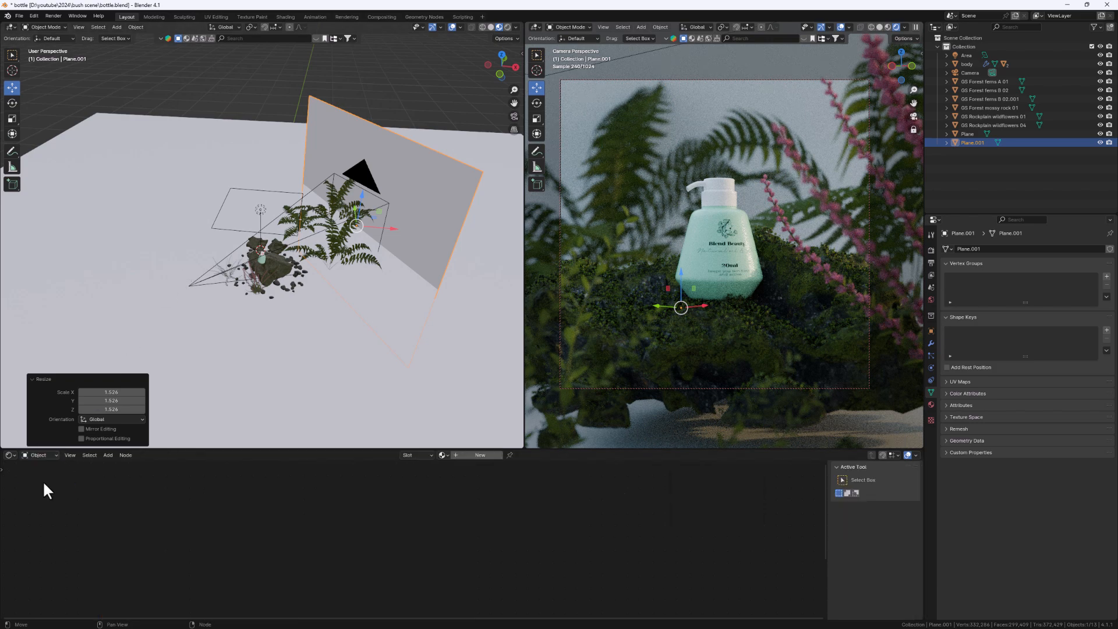
click(479, 455)
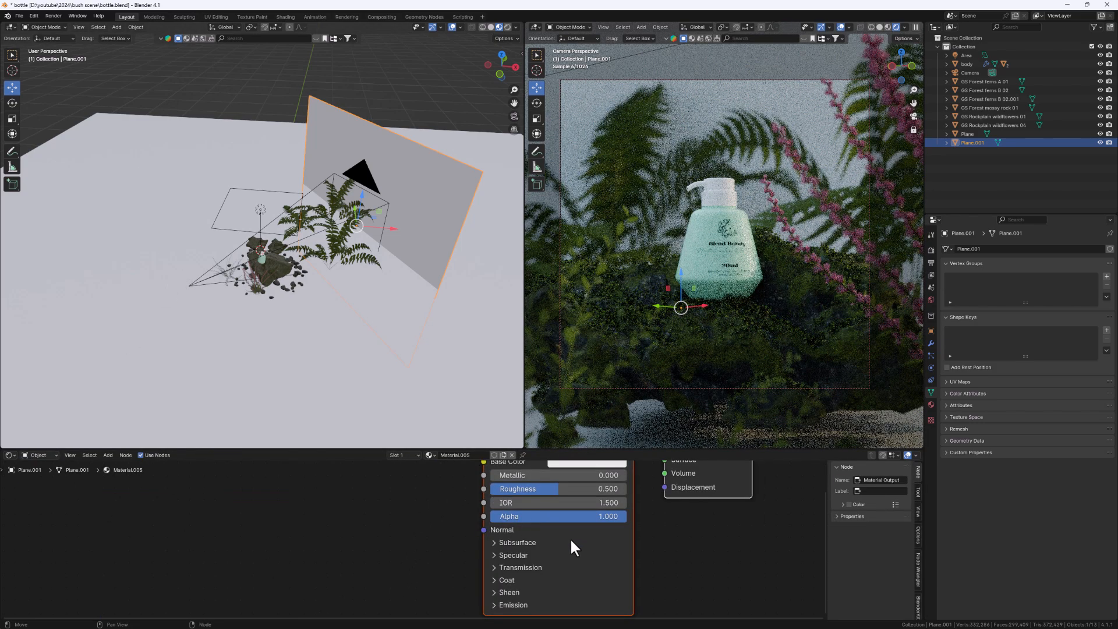
- Set the backdrop material's base color to a pale cream yellow
click(553, 548)
drag(582, 422, 562, 412)
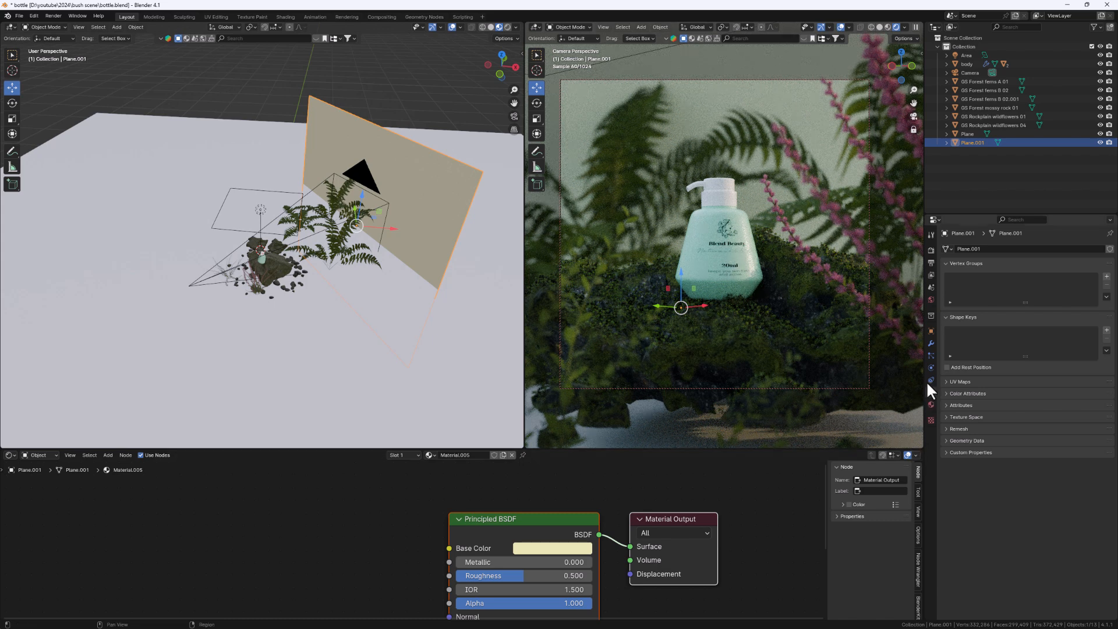
- Set the scene's color management Look to High Contrast in the render settings
click(930, 250)
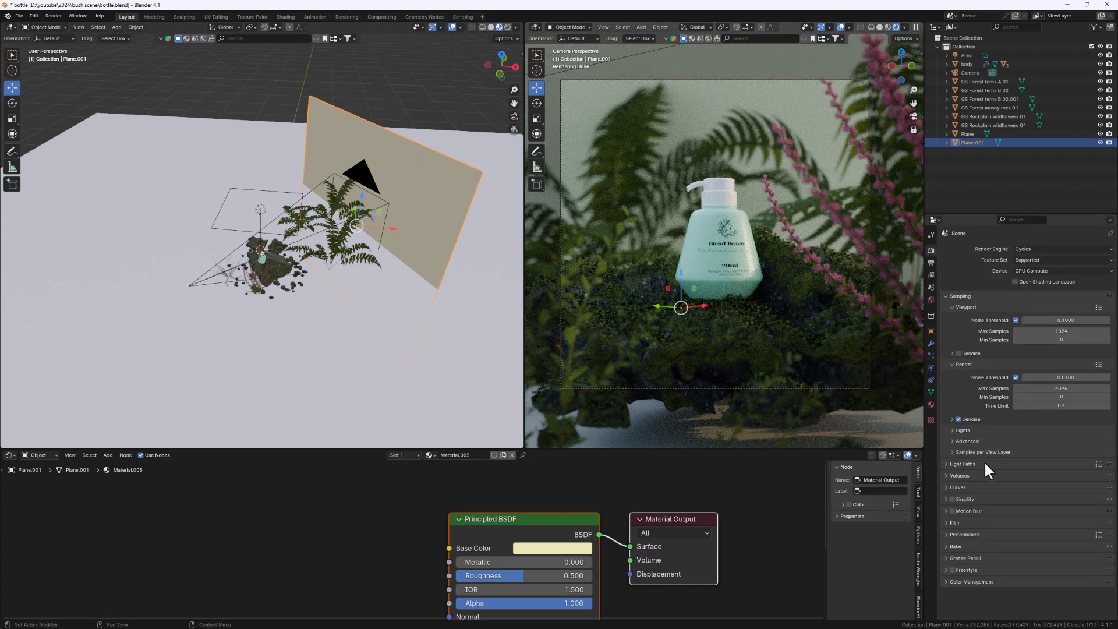
click(944, 581)
scroll(1011, 610, down, 3)
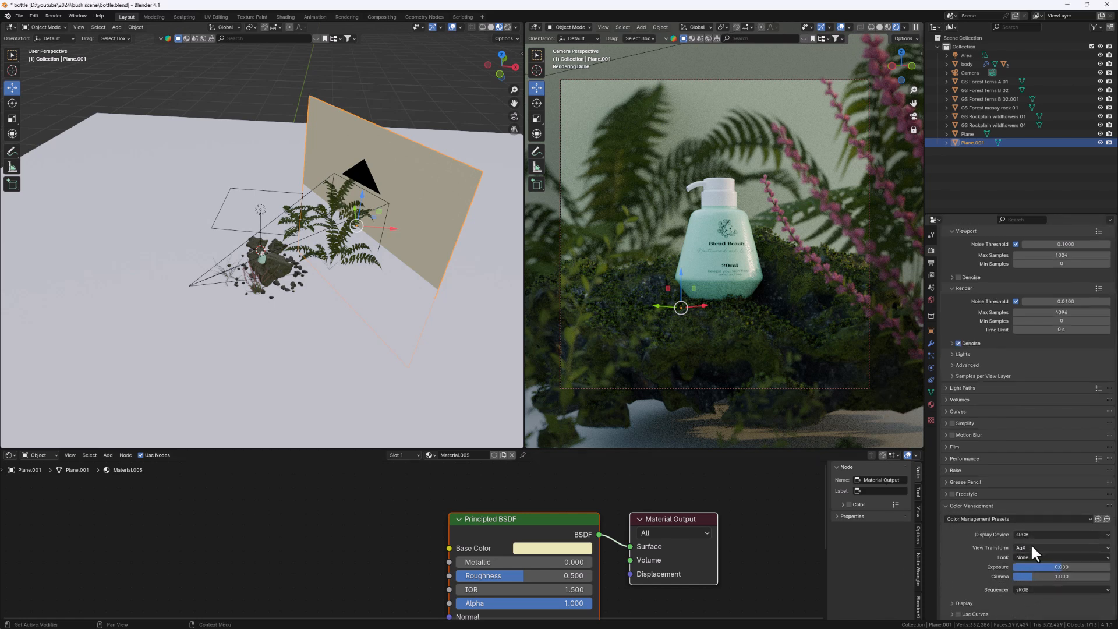
click(1036, 556)
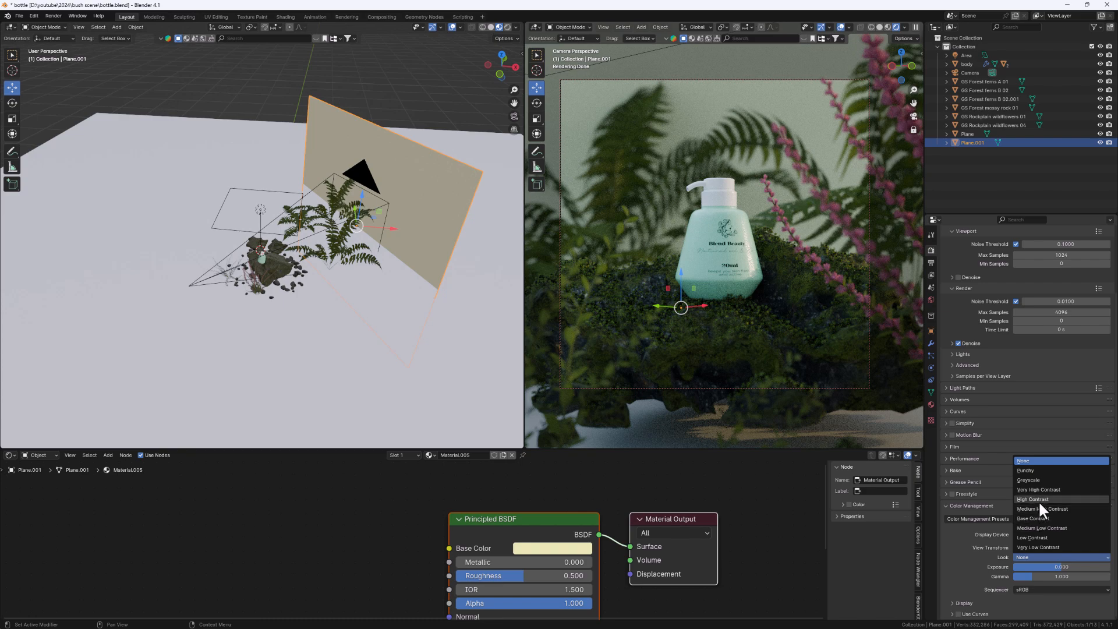
click(1036, 498)
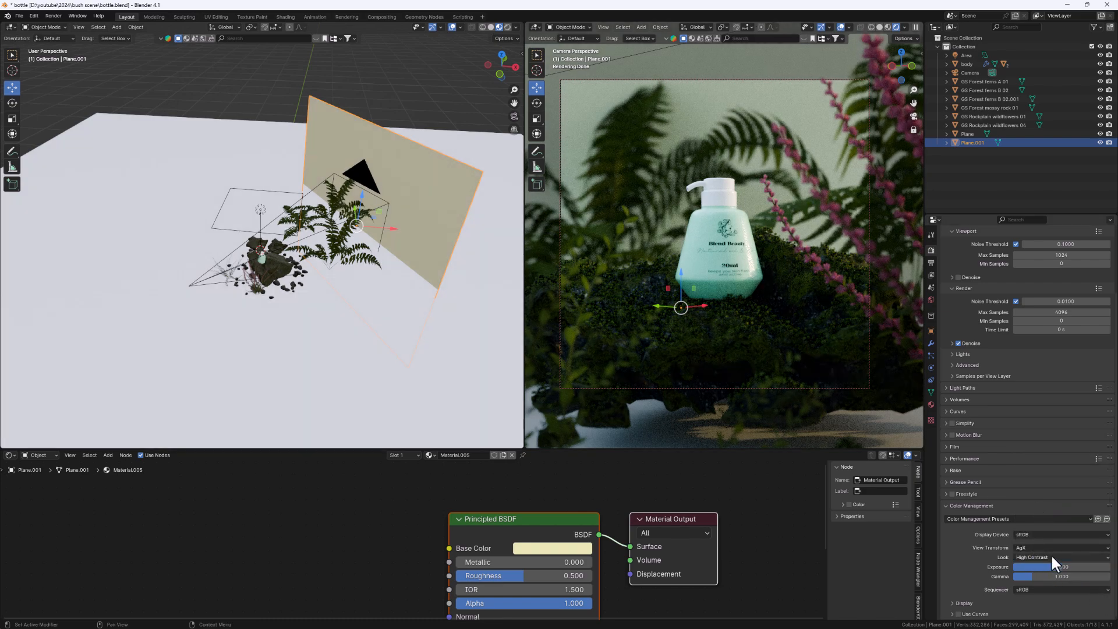
- Compare the Medium High Contrast and Very High Contrast looks with High Contrast, ending on High Contrast
click(1051, 555)
click(1047, 509)
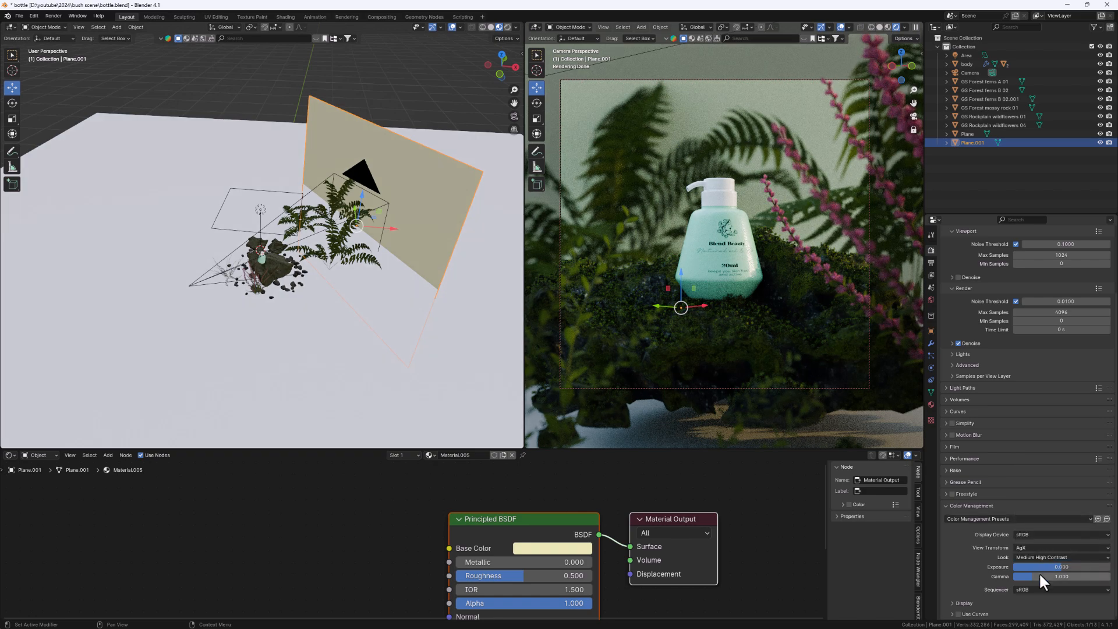
click(1044, 558)
click(1032, 498)
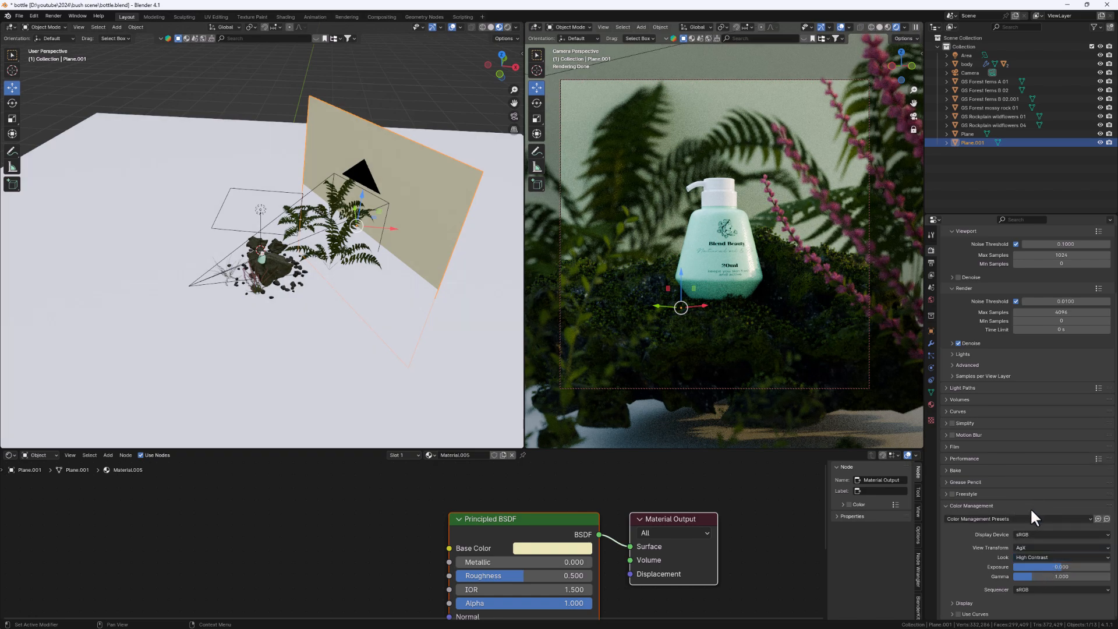
click(1029, 556)
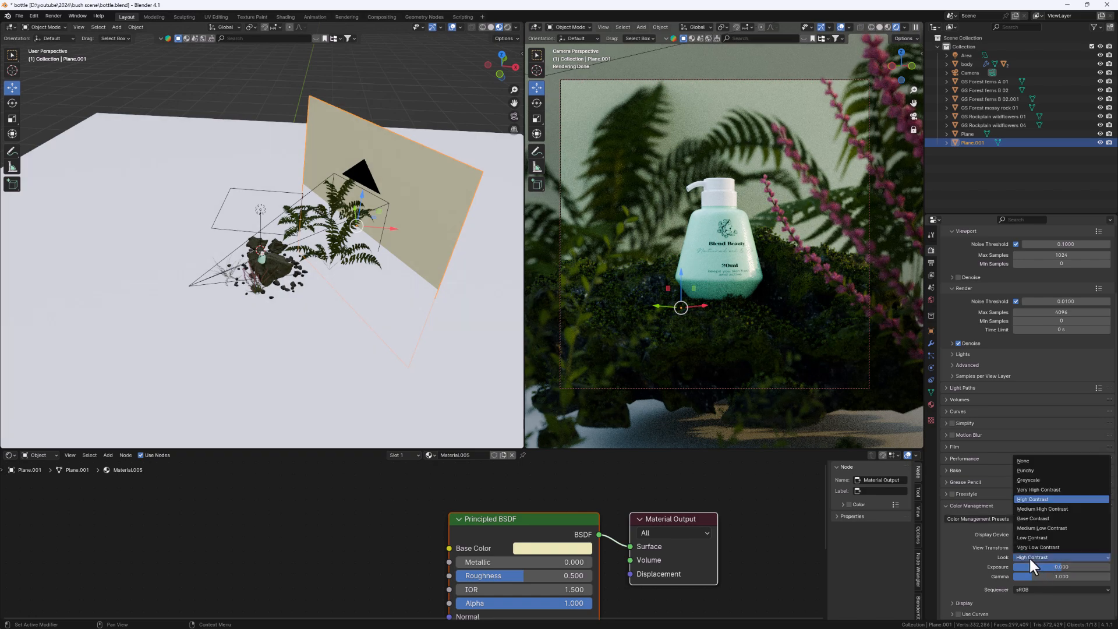
click(1037, 490)
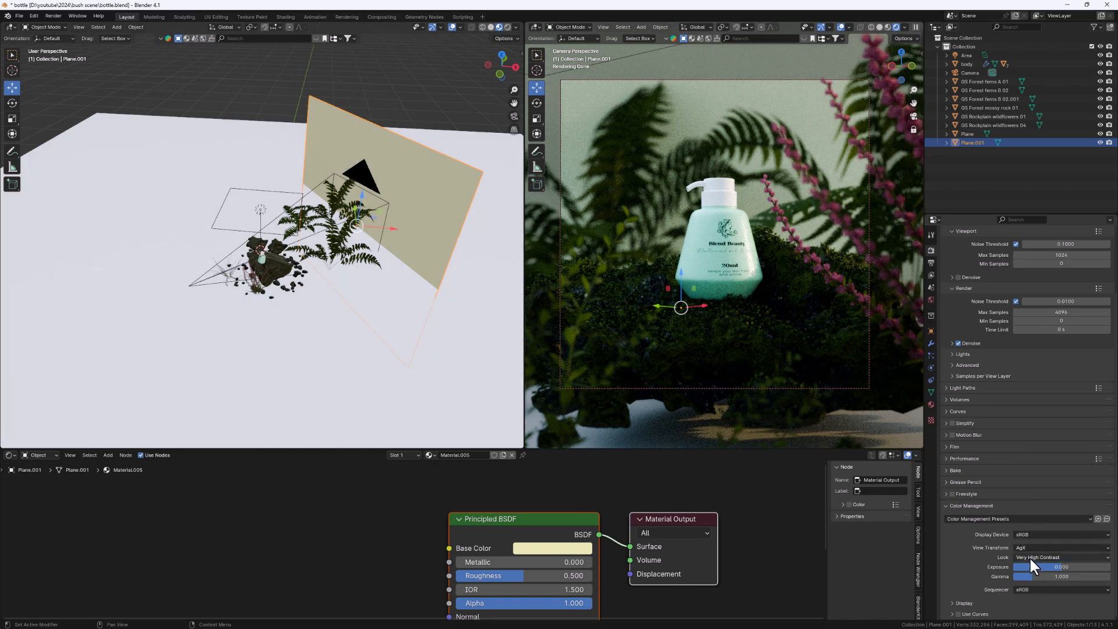
click(1029, 557)
click(1033, 498)
- Render the final still image of the bottle scene from the camera
click(56, 16)
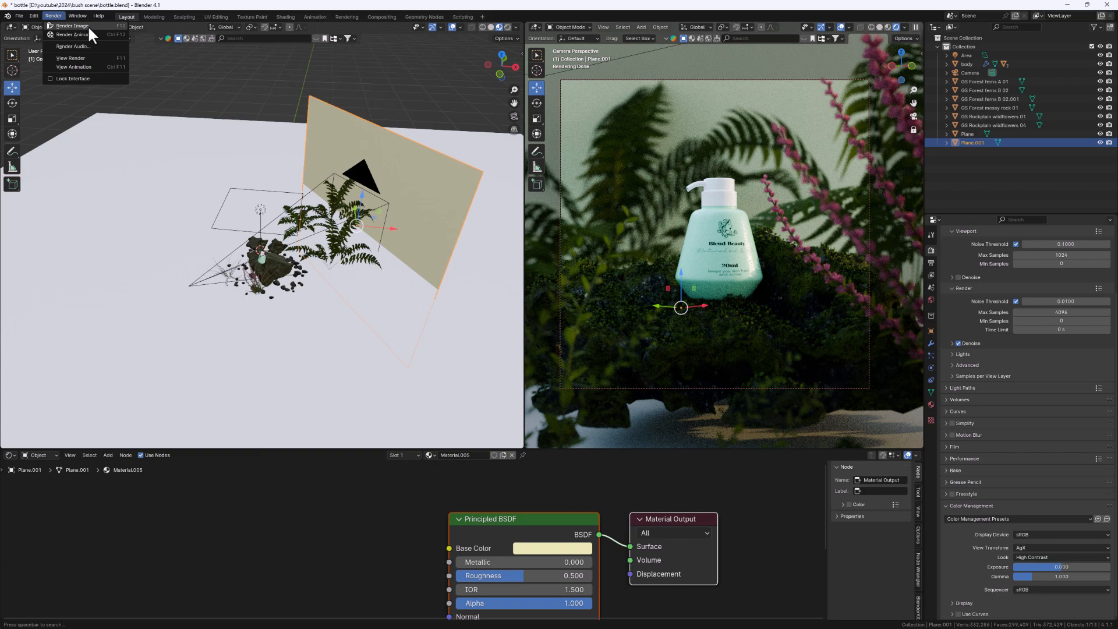
click(88, 25)
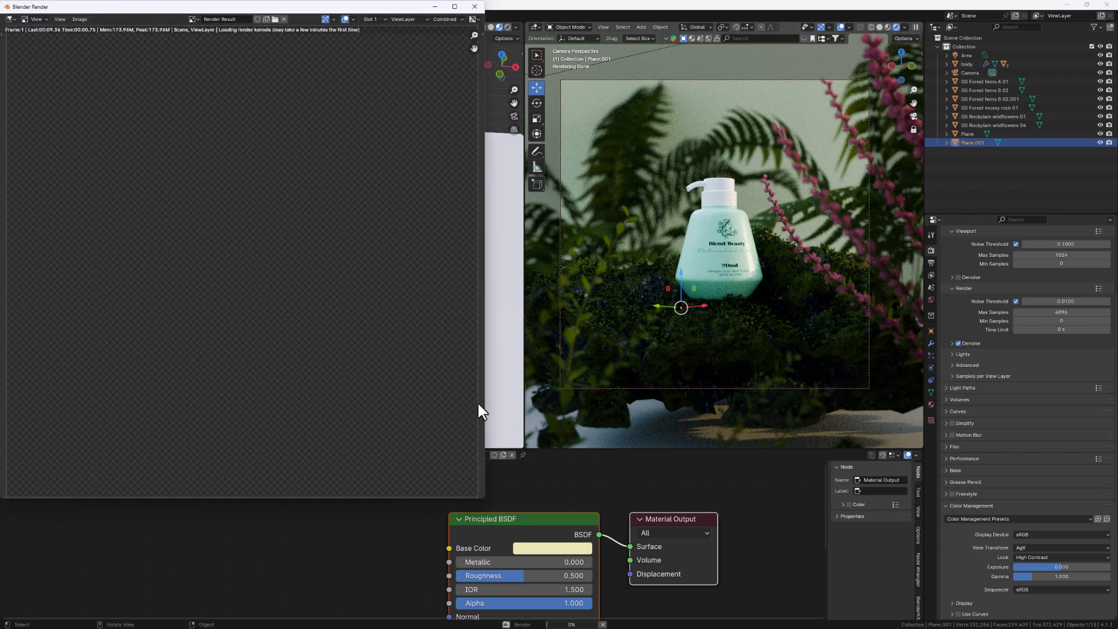